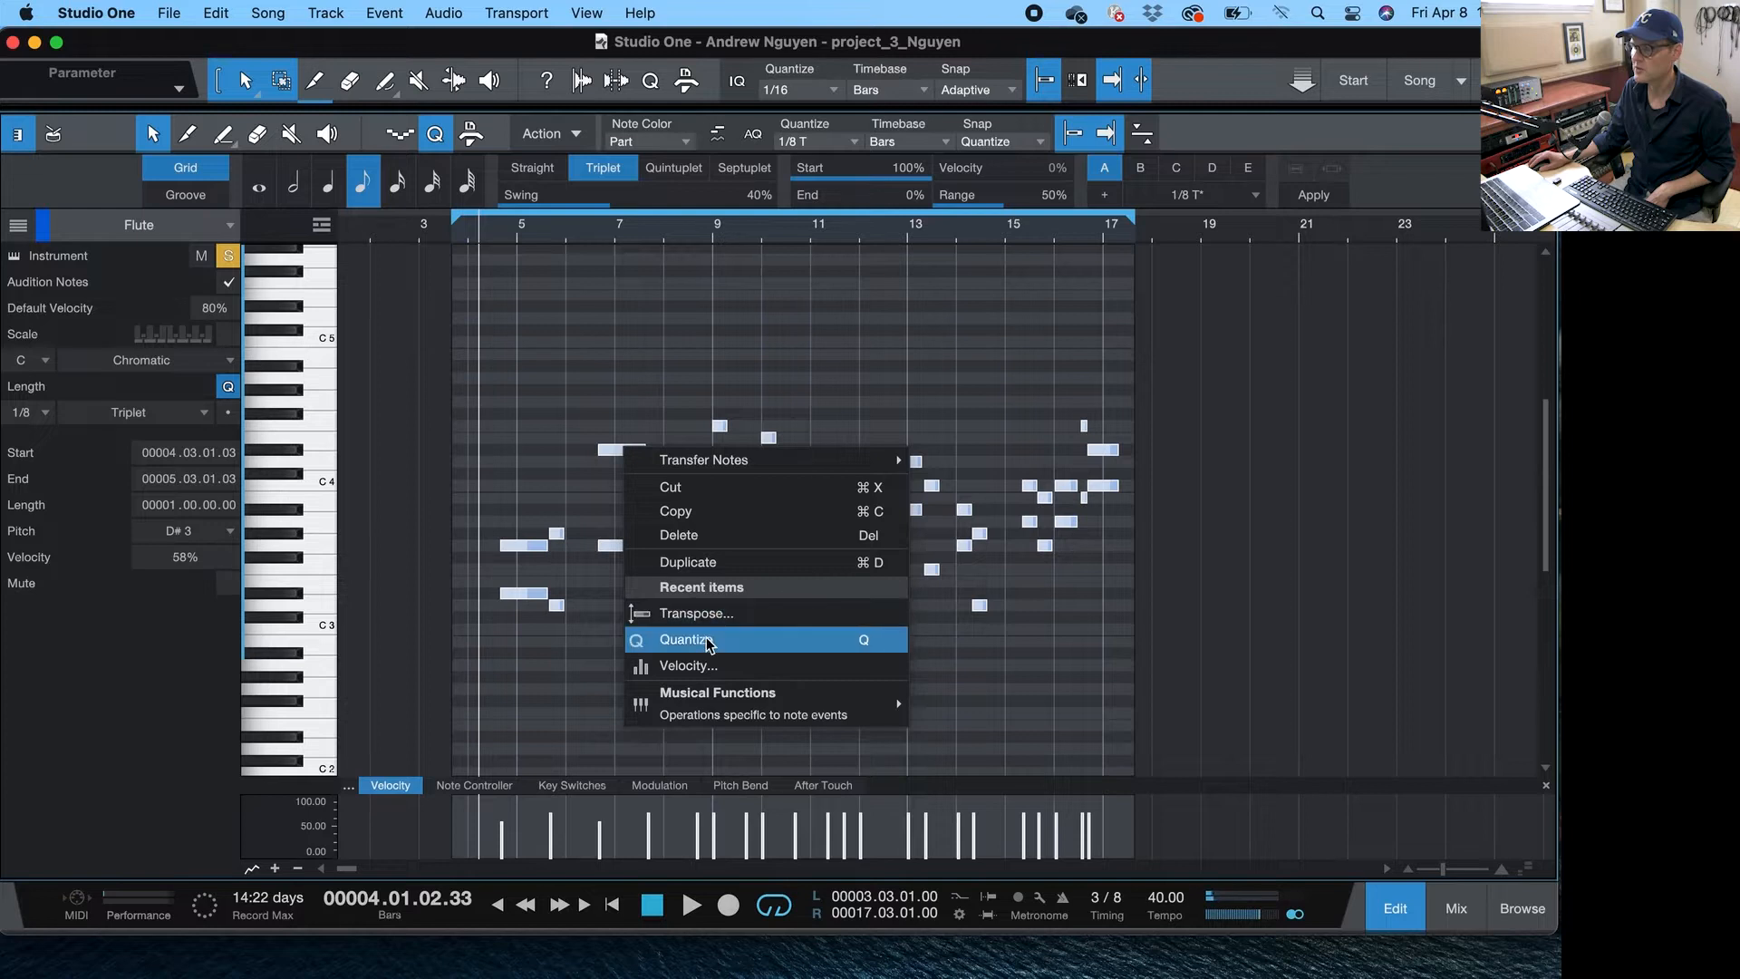
- Transpose the selected flute notes up one octave
left_click(710, 617)
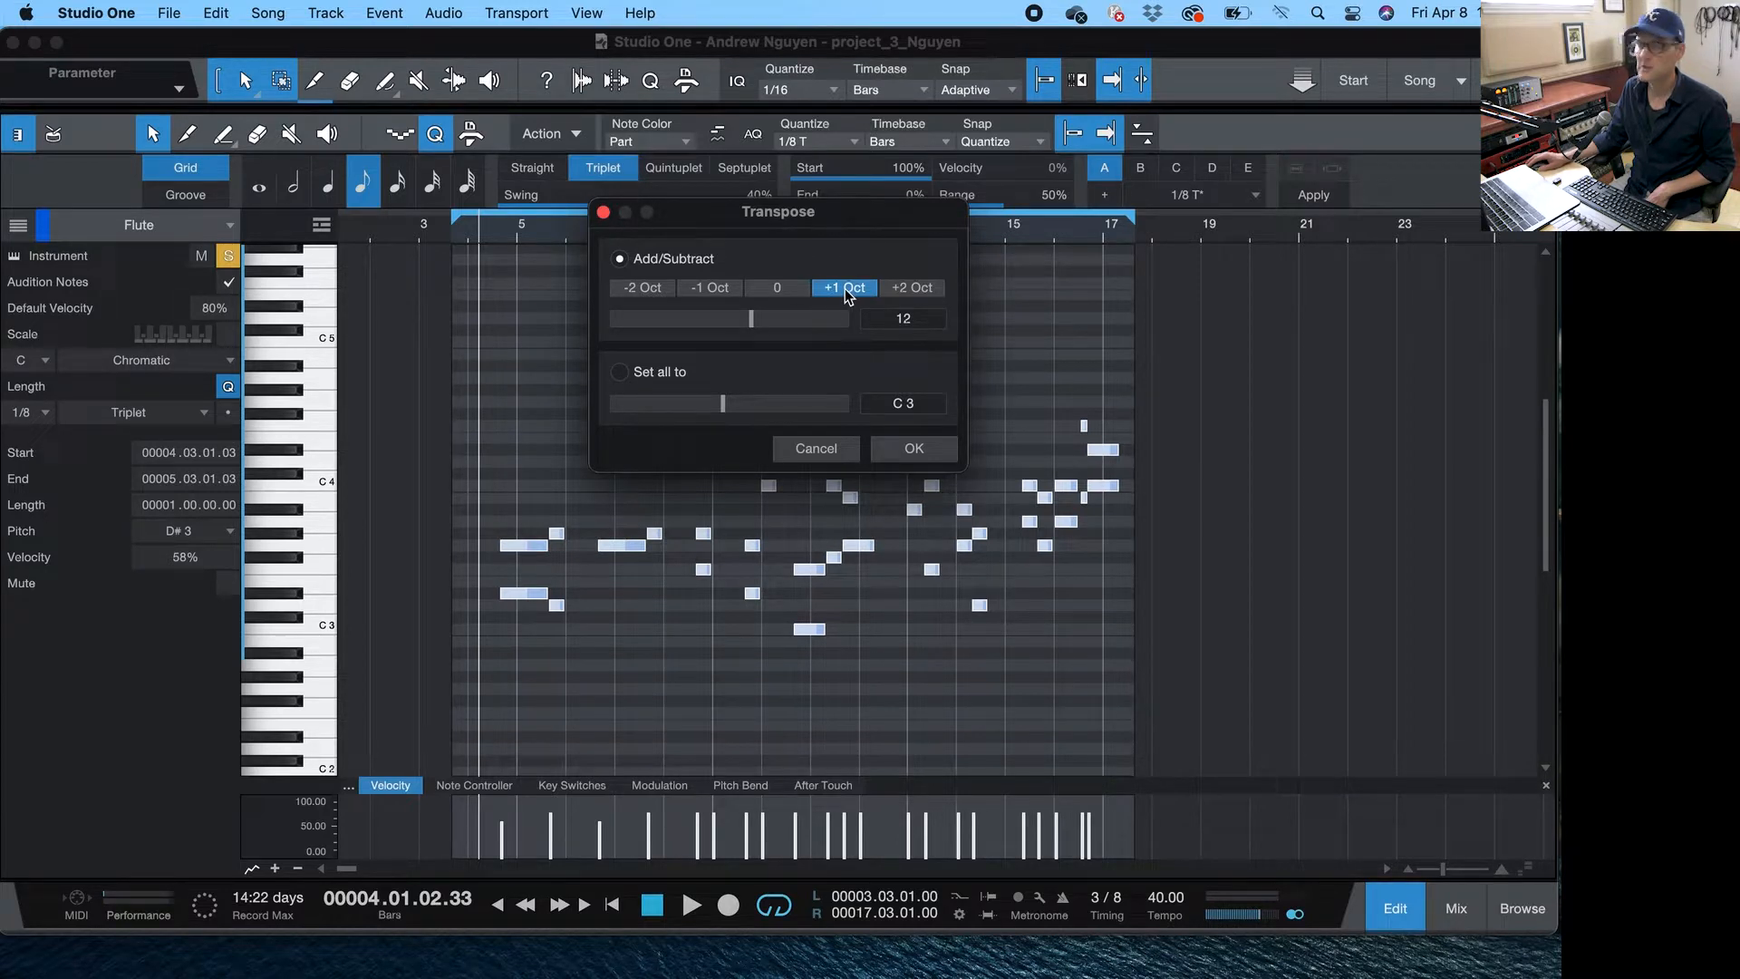
left_click(899, 454)
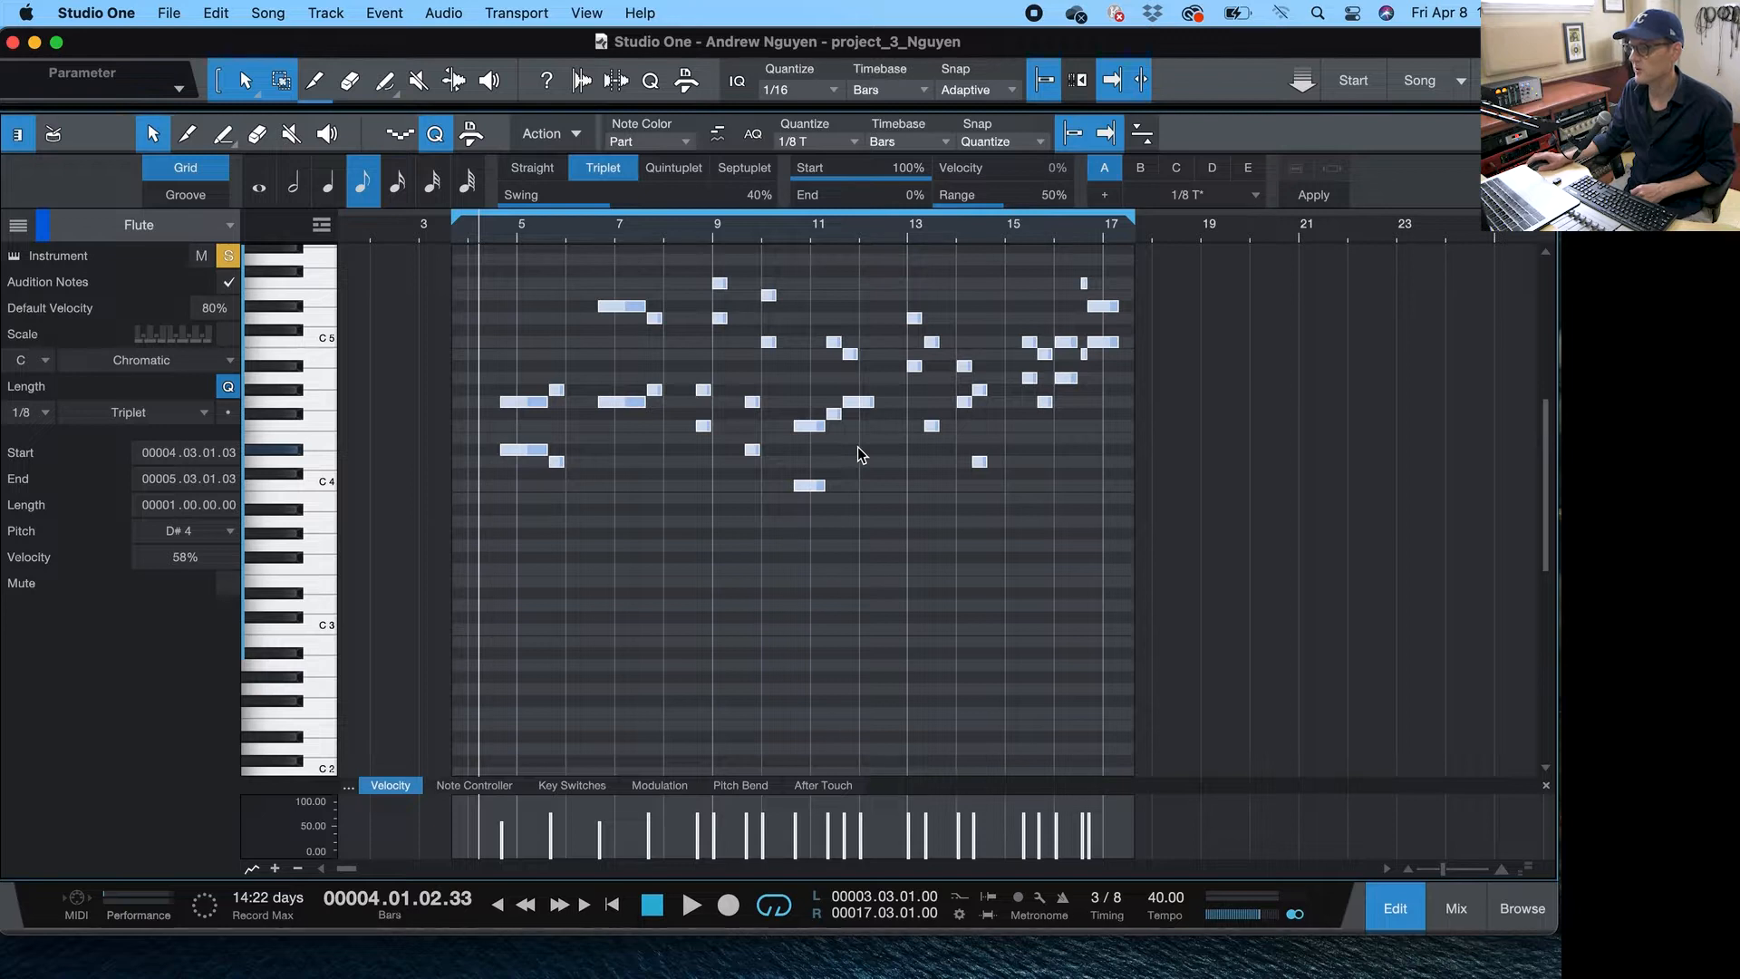
- Play back the flute part from around bar 4 and stop playback
left_click(496, 241)
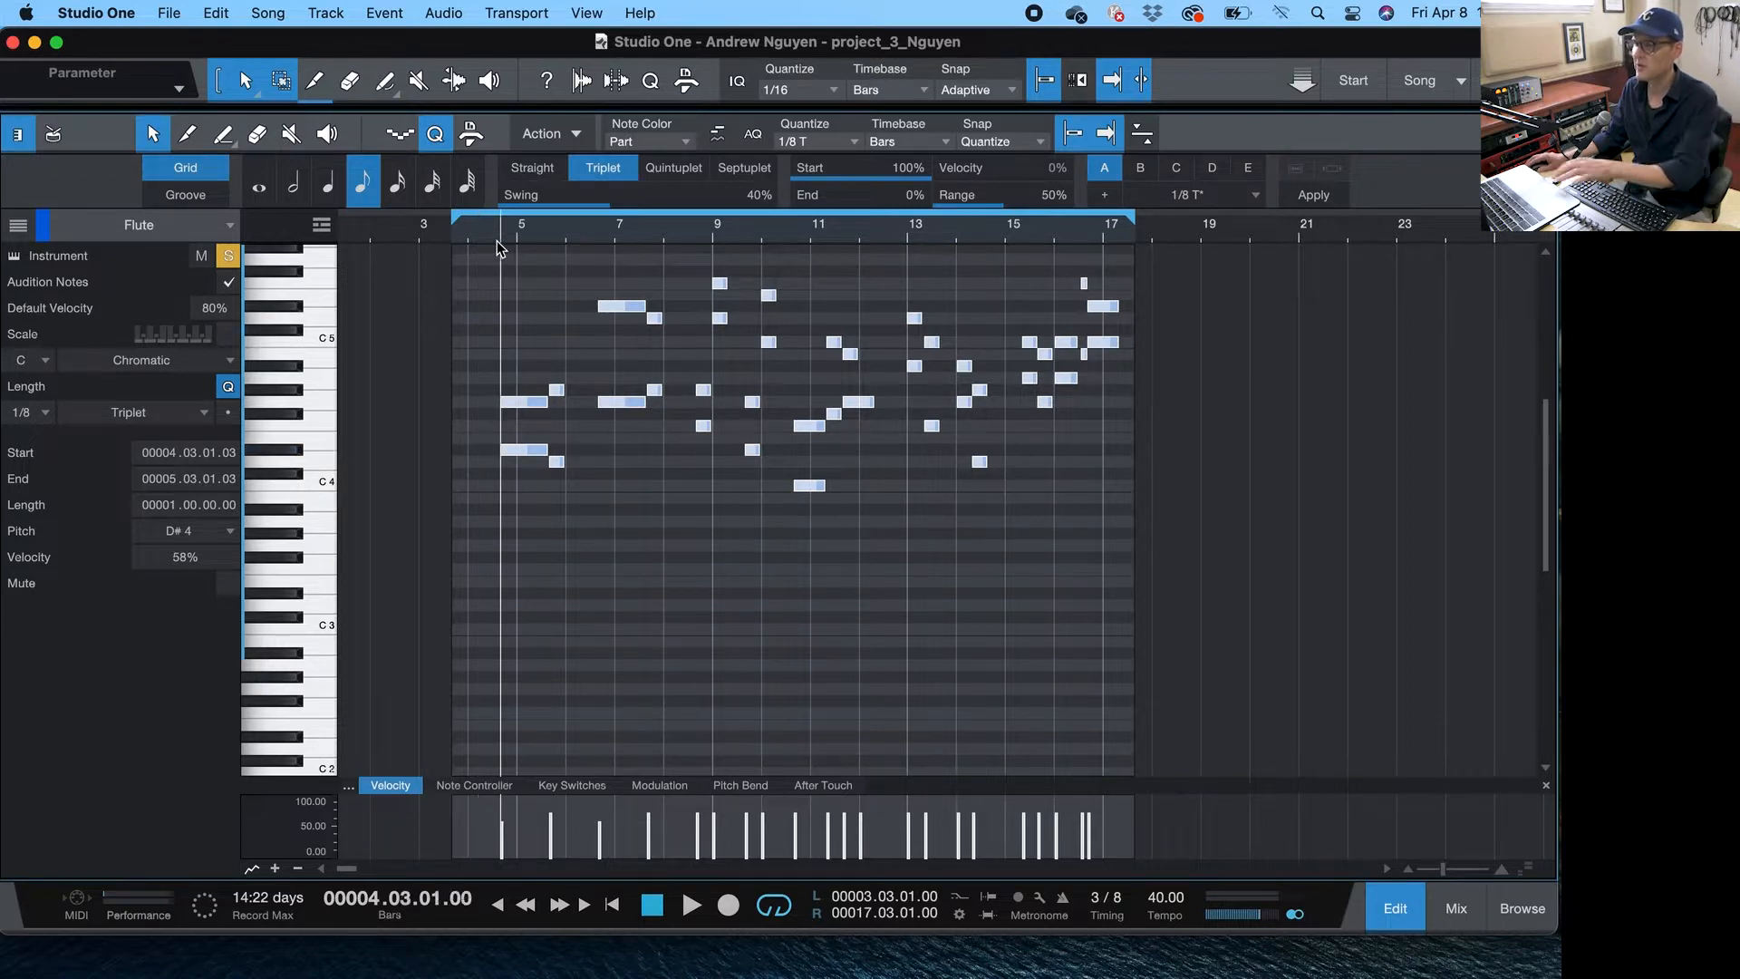
key("space")
mouse_move(502, 199)
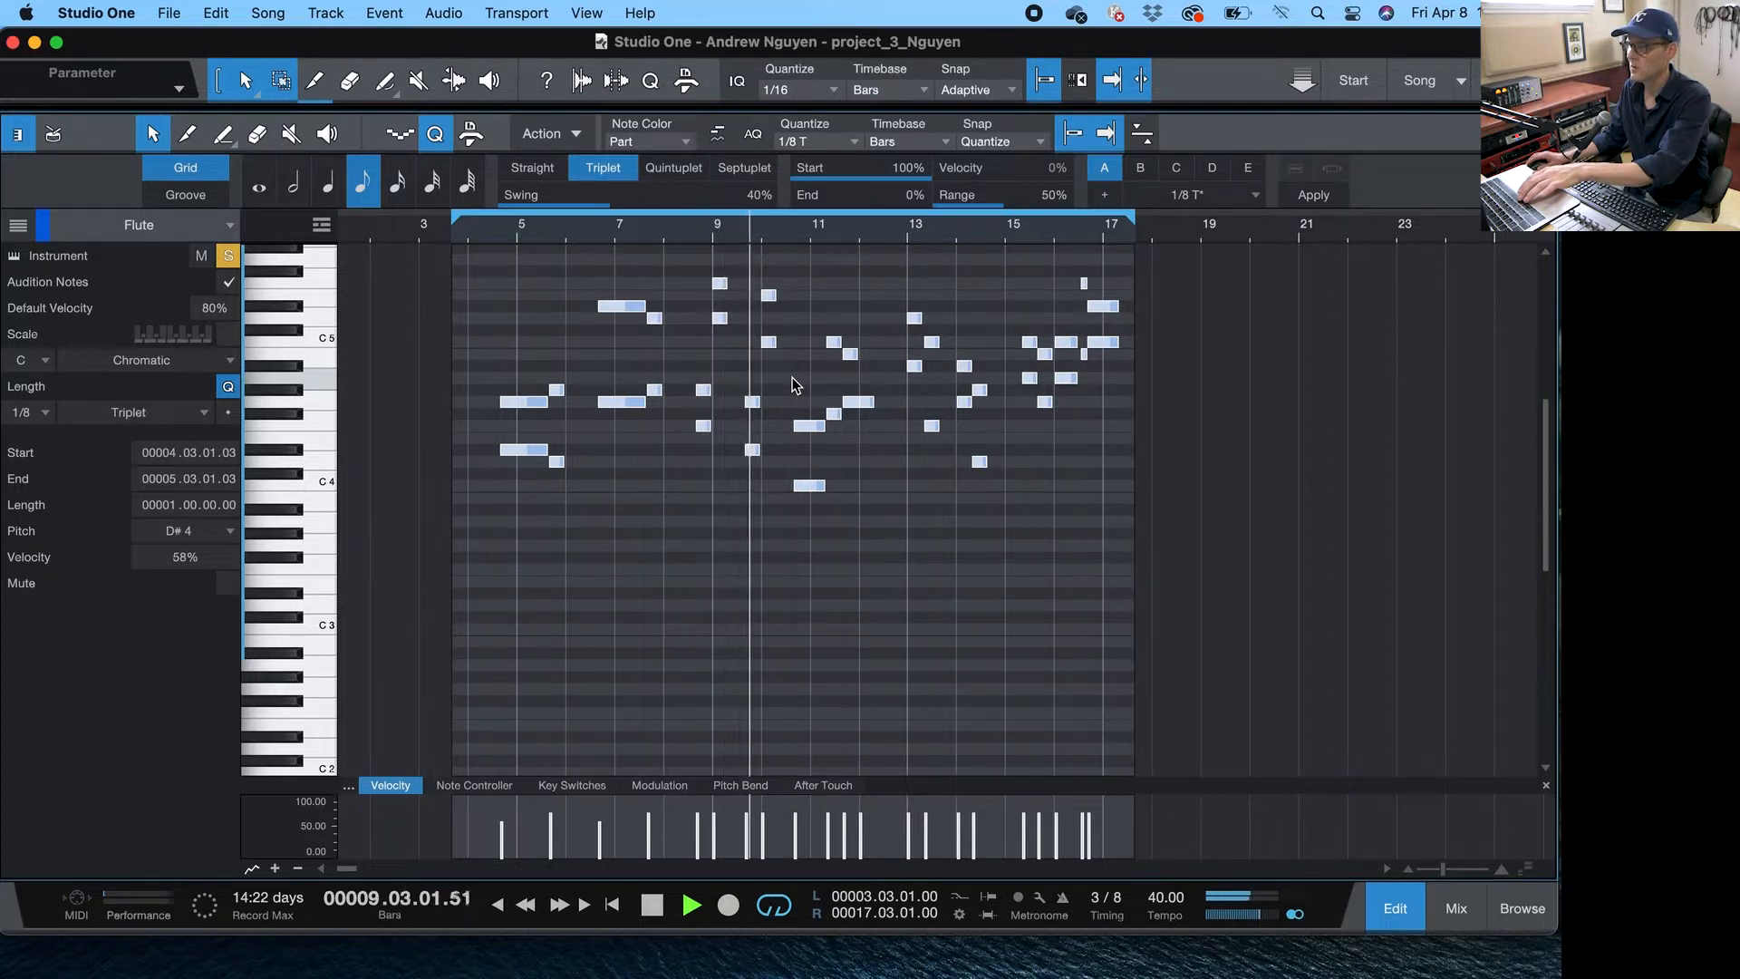
key("space")
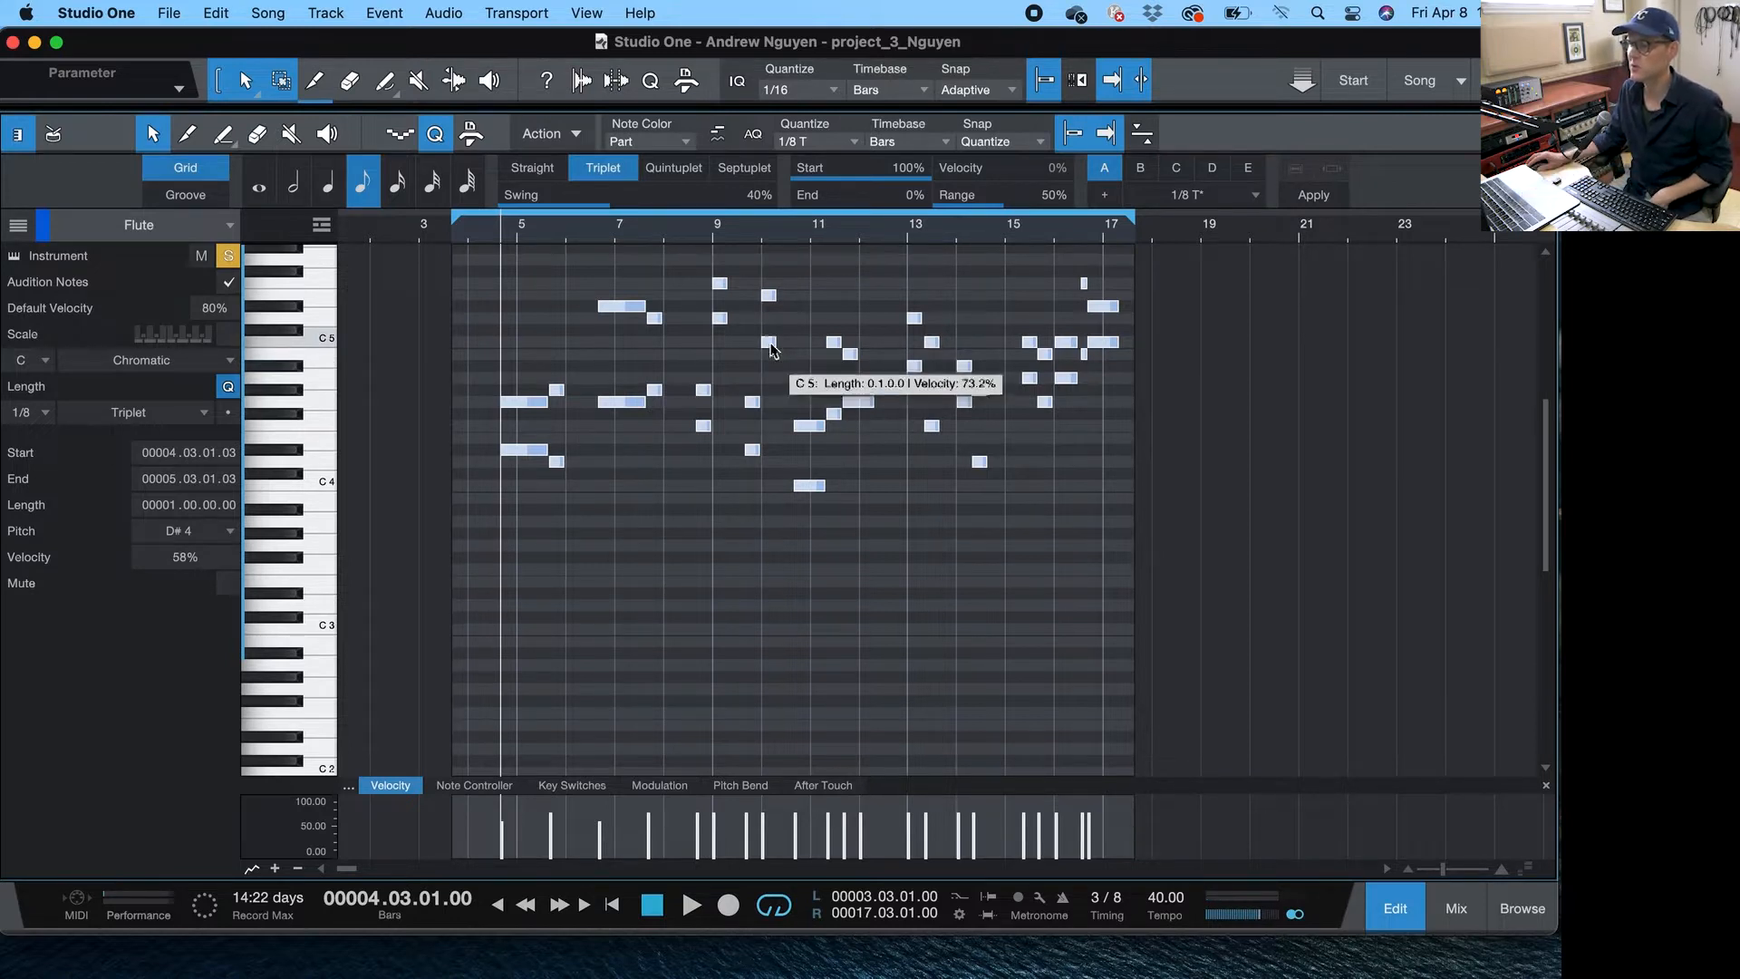
- Deselect all notes, then move the E5 note at bar 10 down a semitone to D#5
left_click(779, 275)
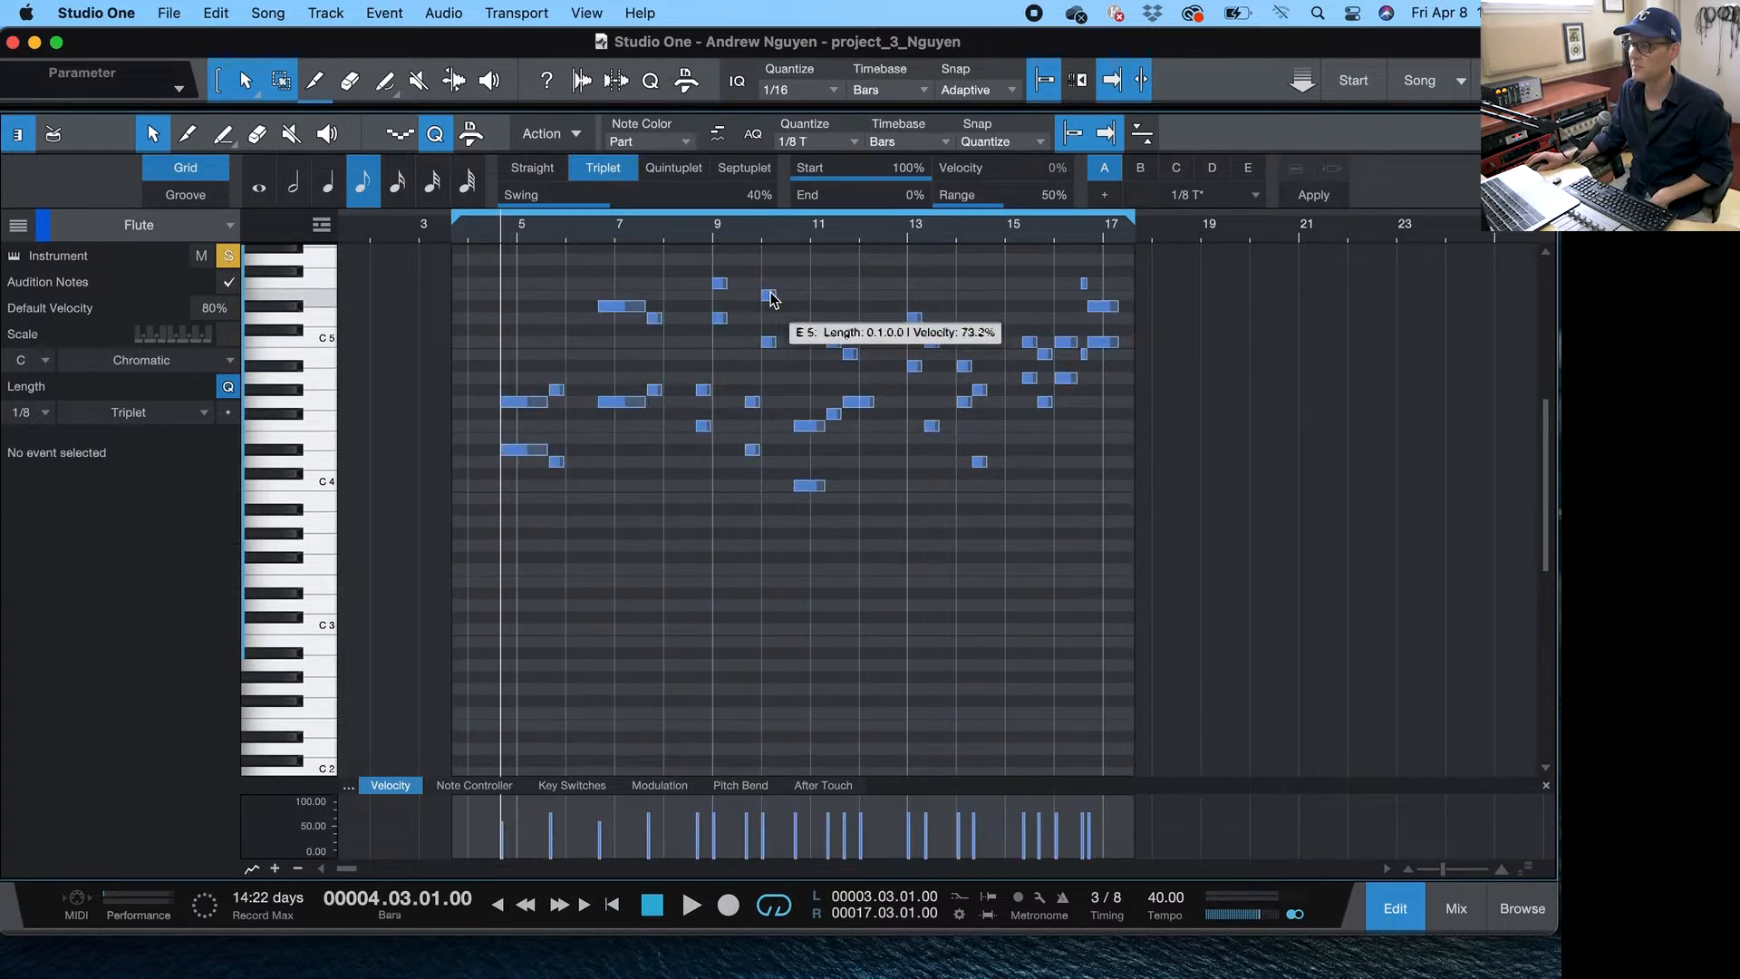
left_click(772, 299)
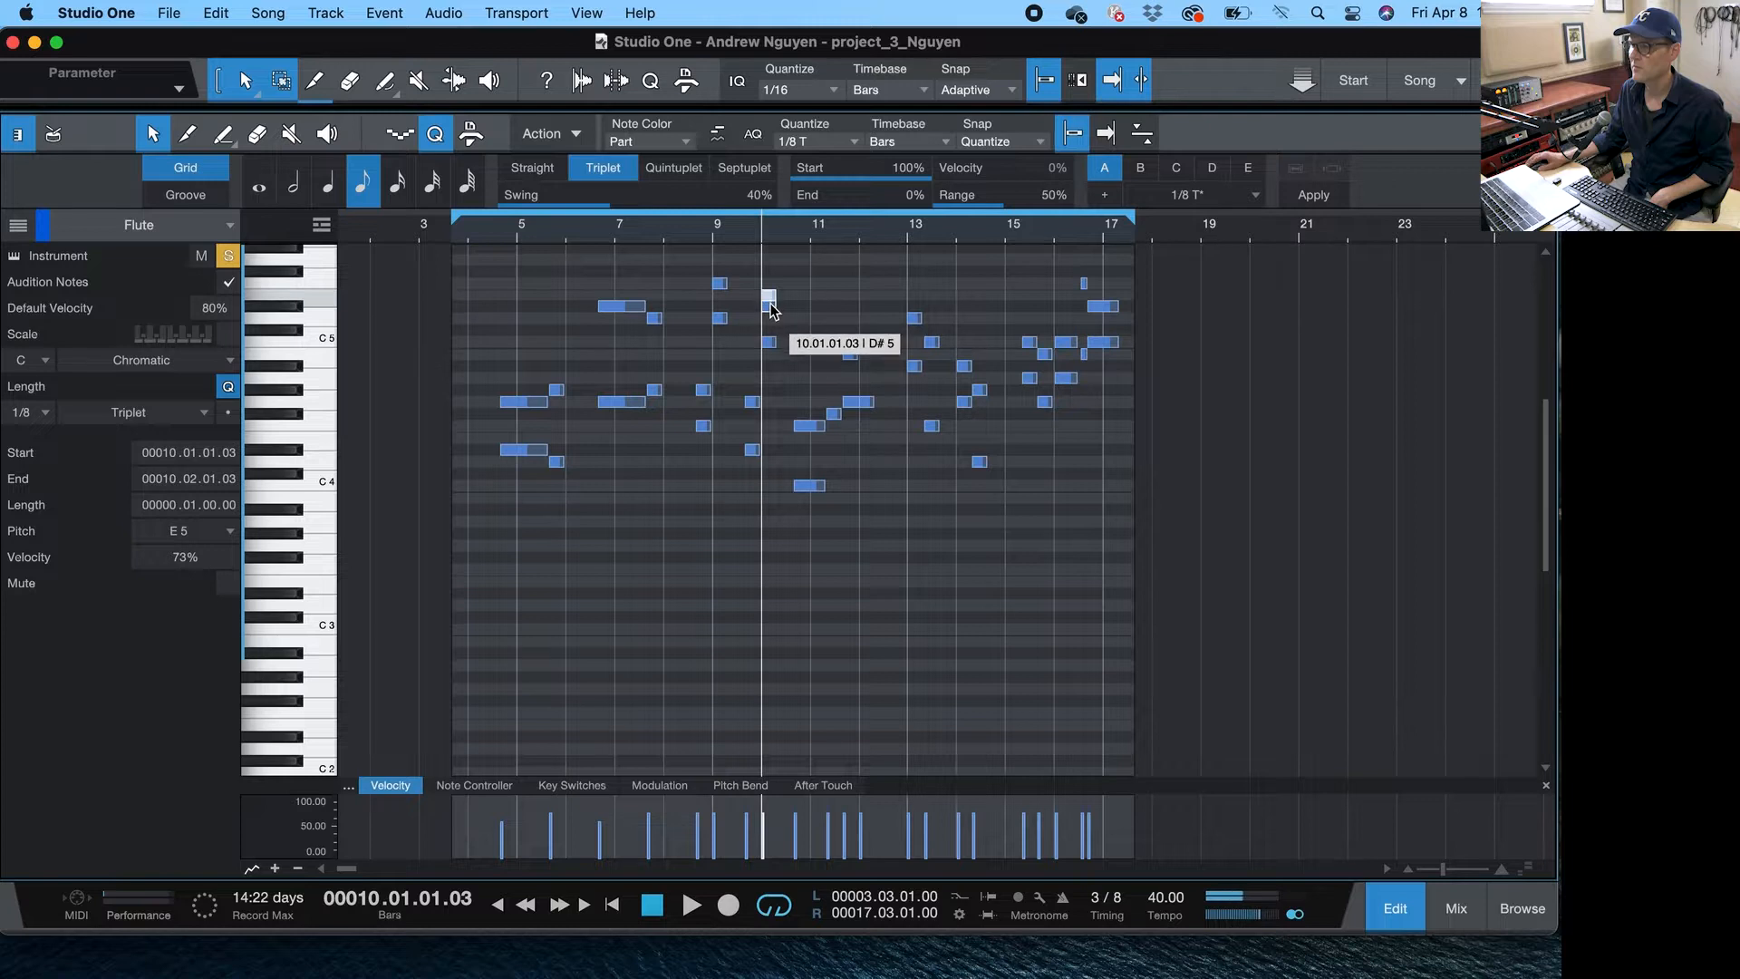
left_click_drag(772, 311, 775, 313)
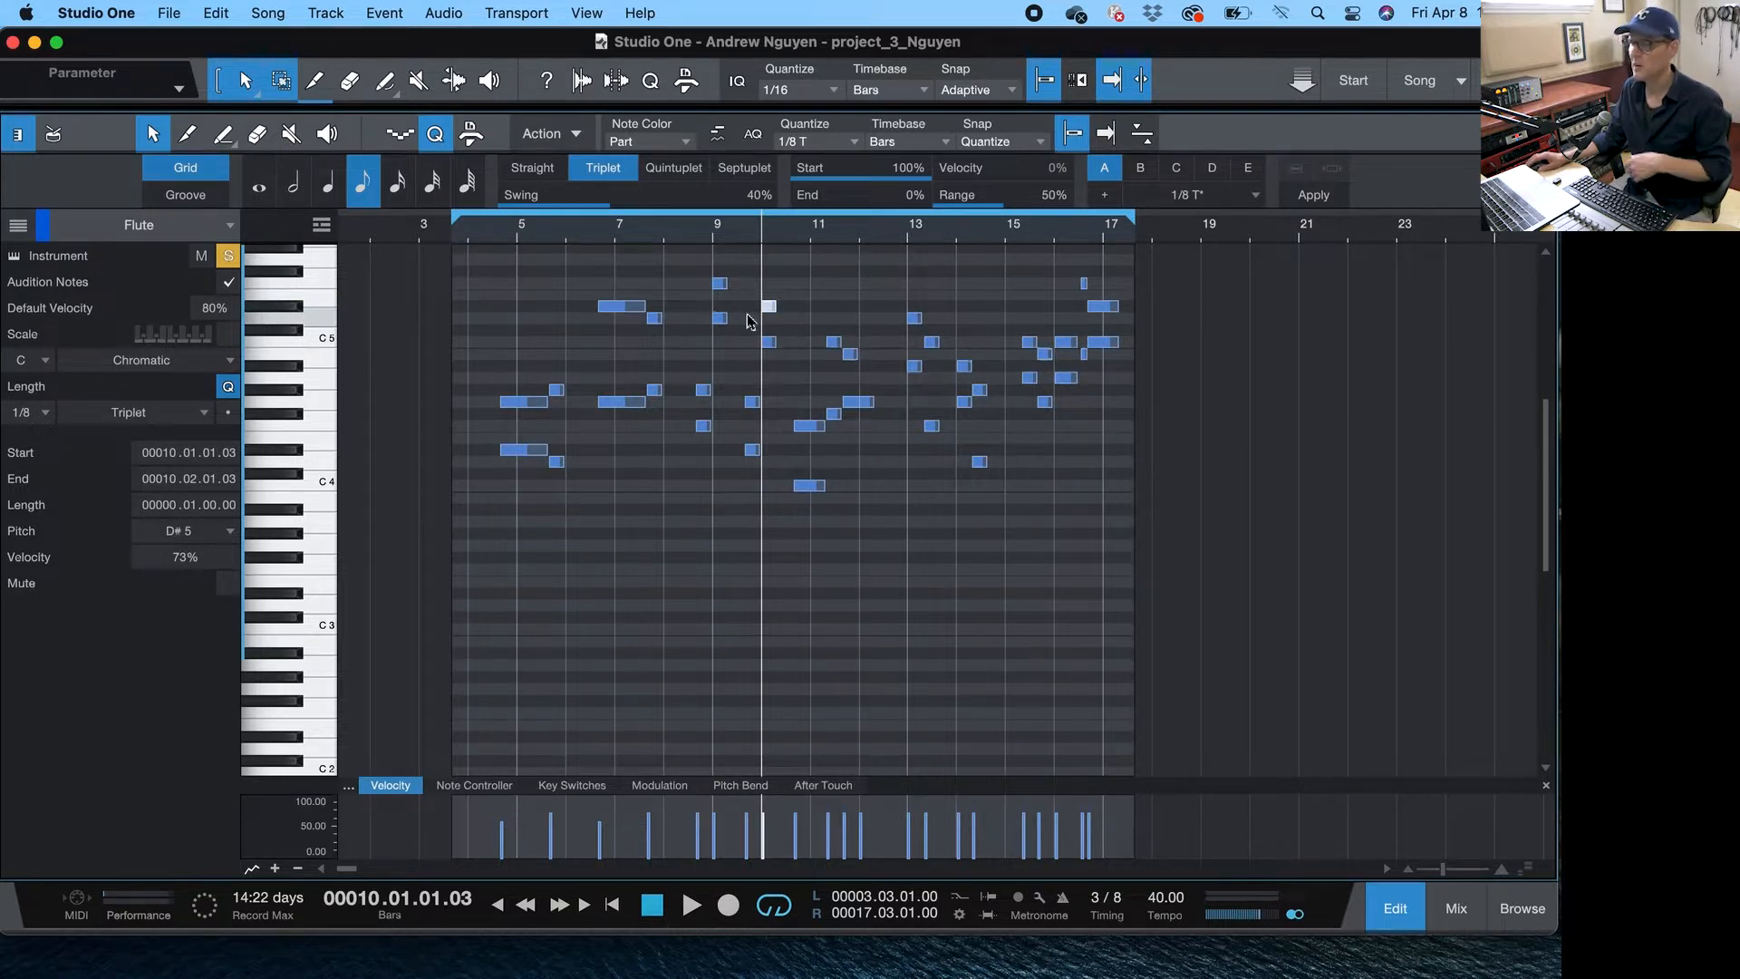
- Turn off solo on the flute track and open the mixer console
left_click(229, 257)
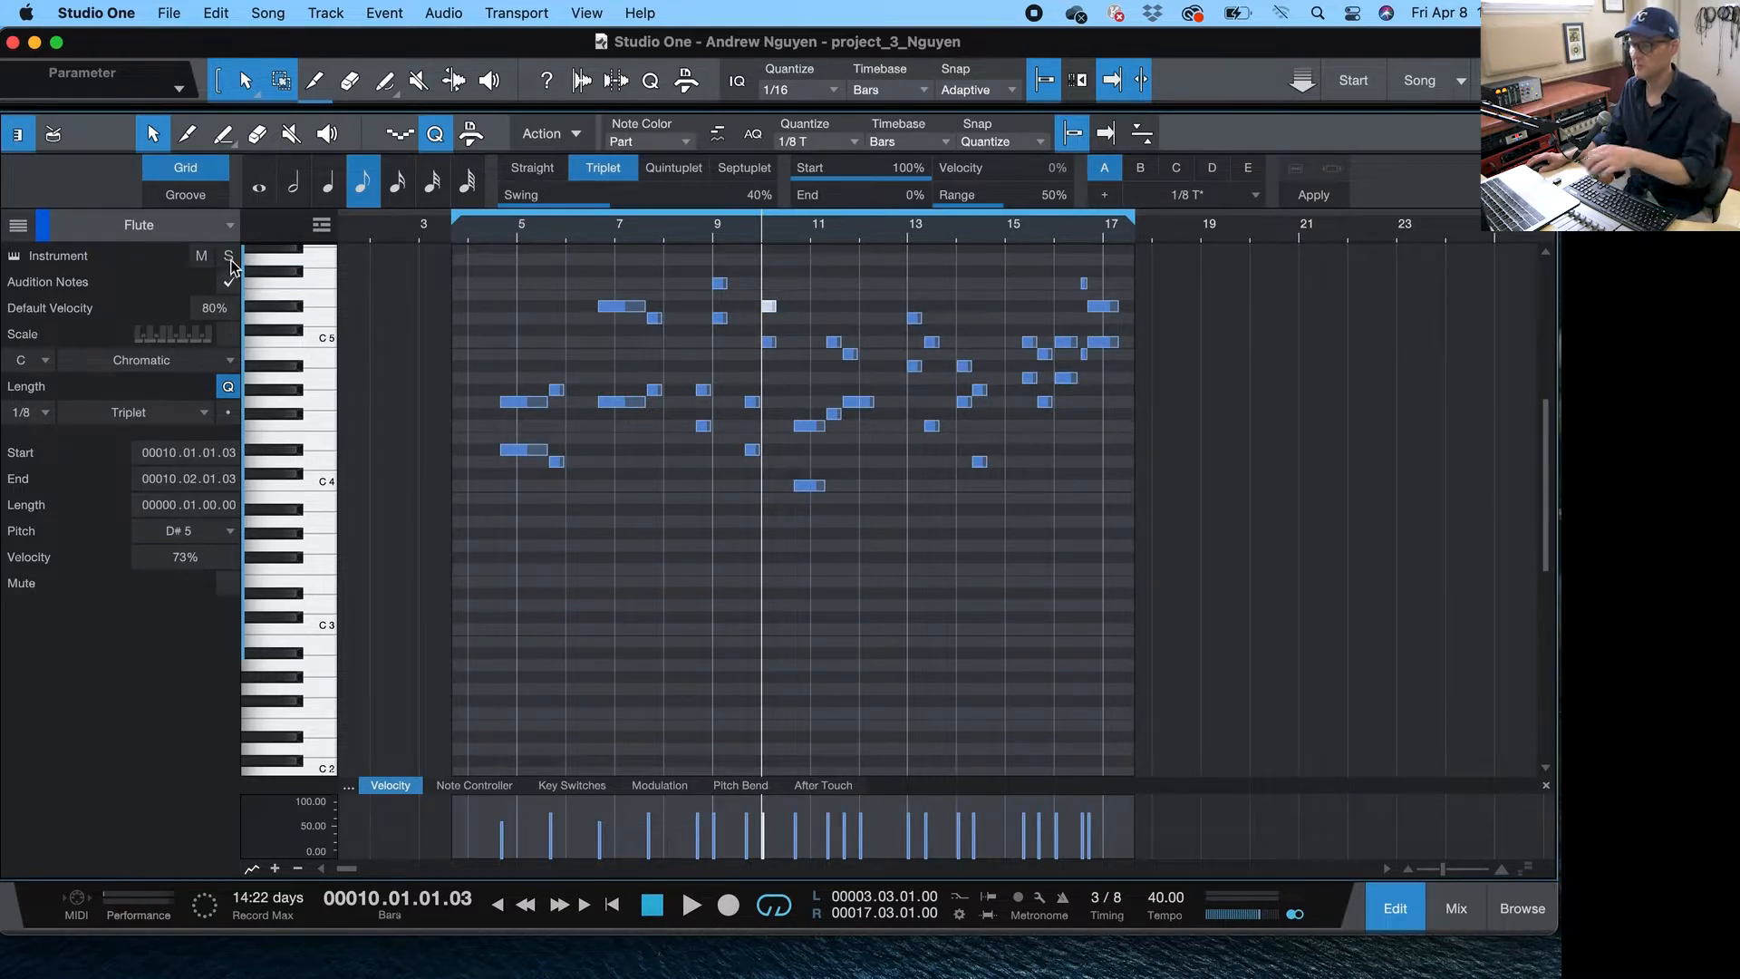
key("F3")
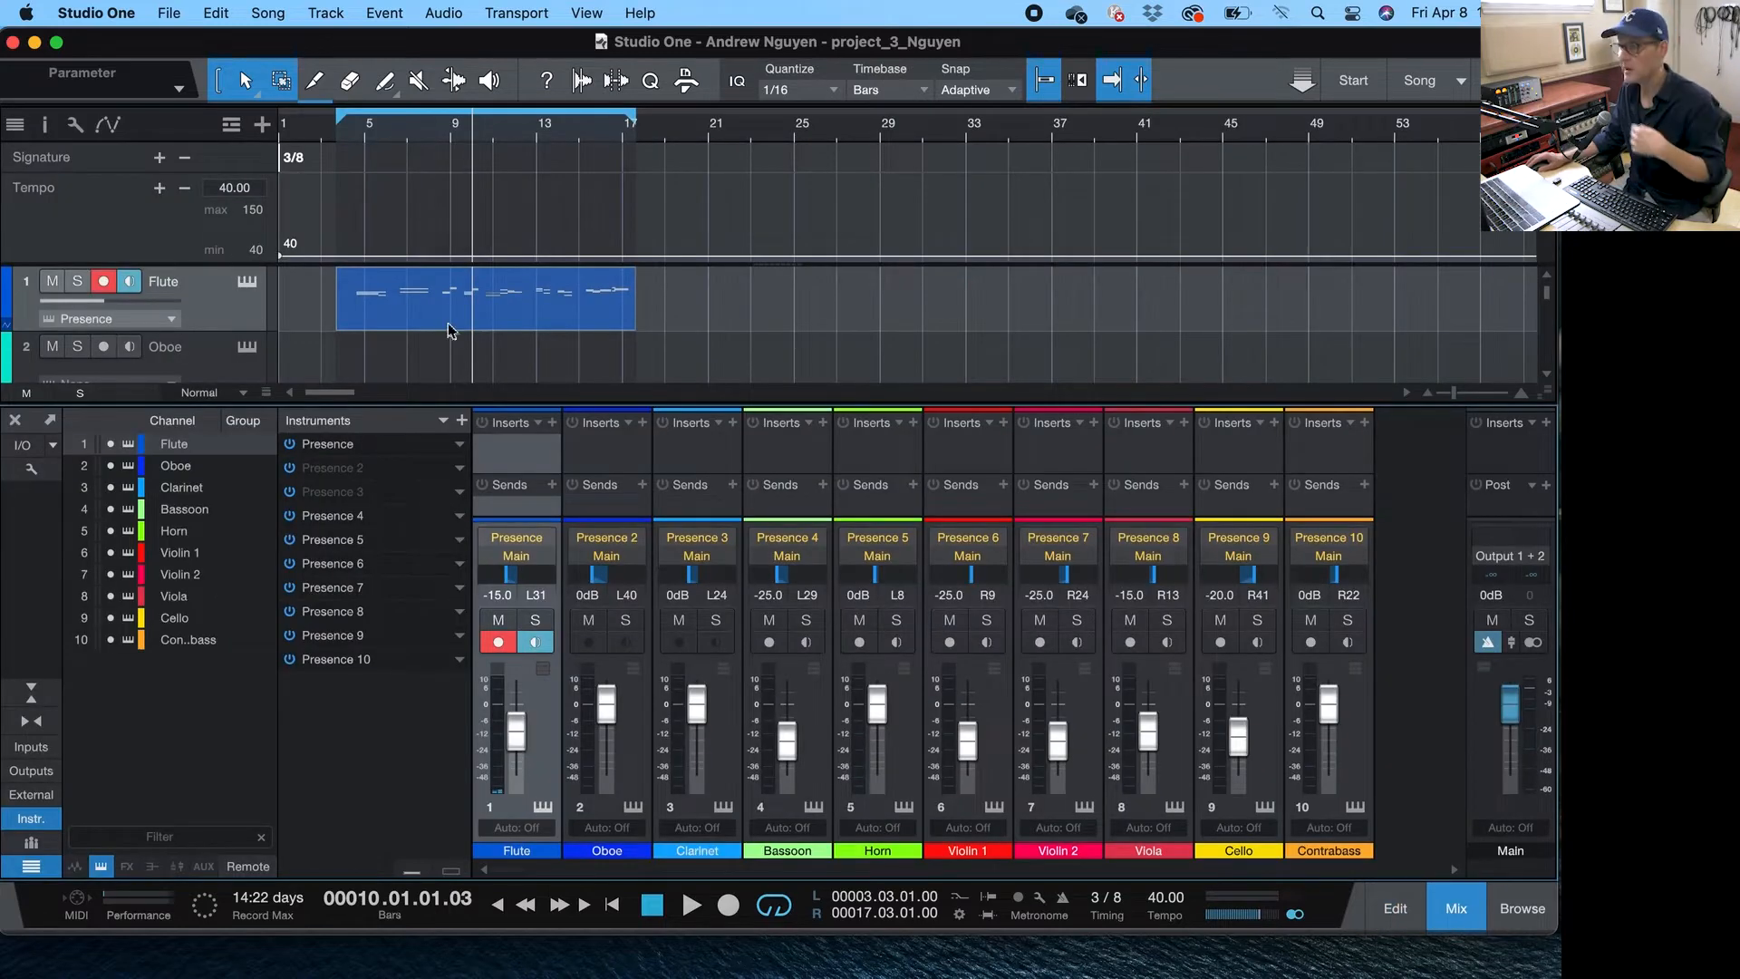
- Maximize the mixer, hide the instrument list, and enlarge the channel strips vertically
double_click(630, 399)
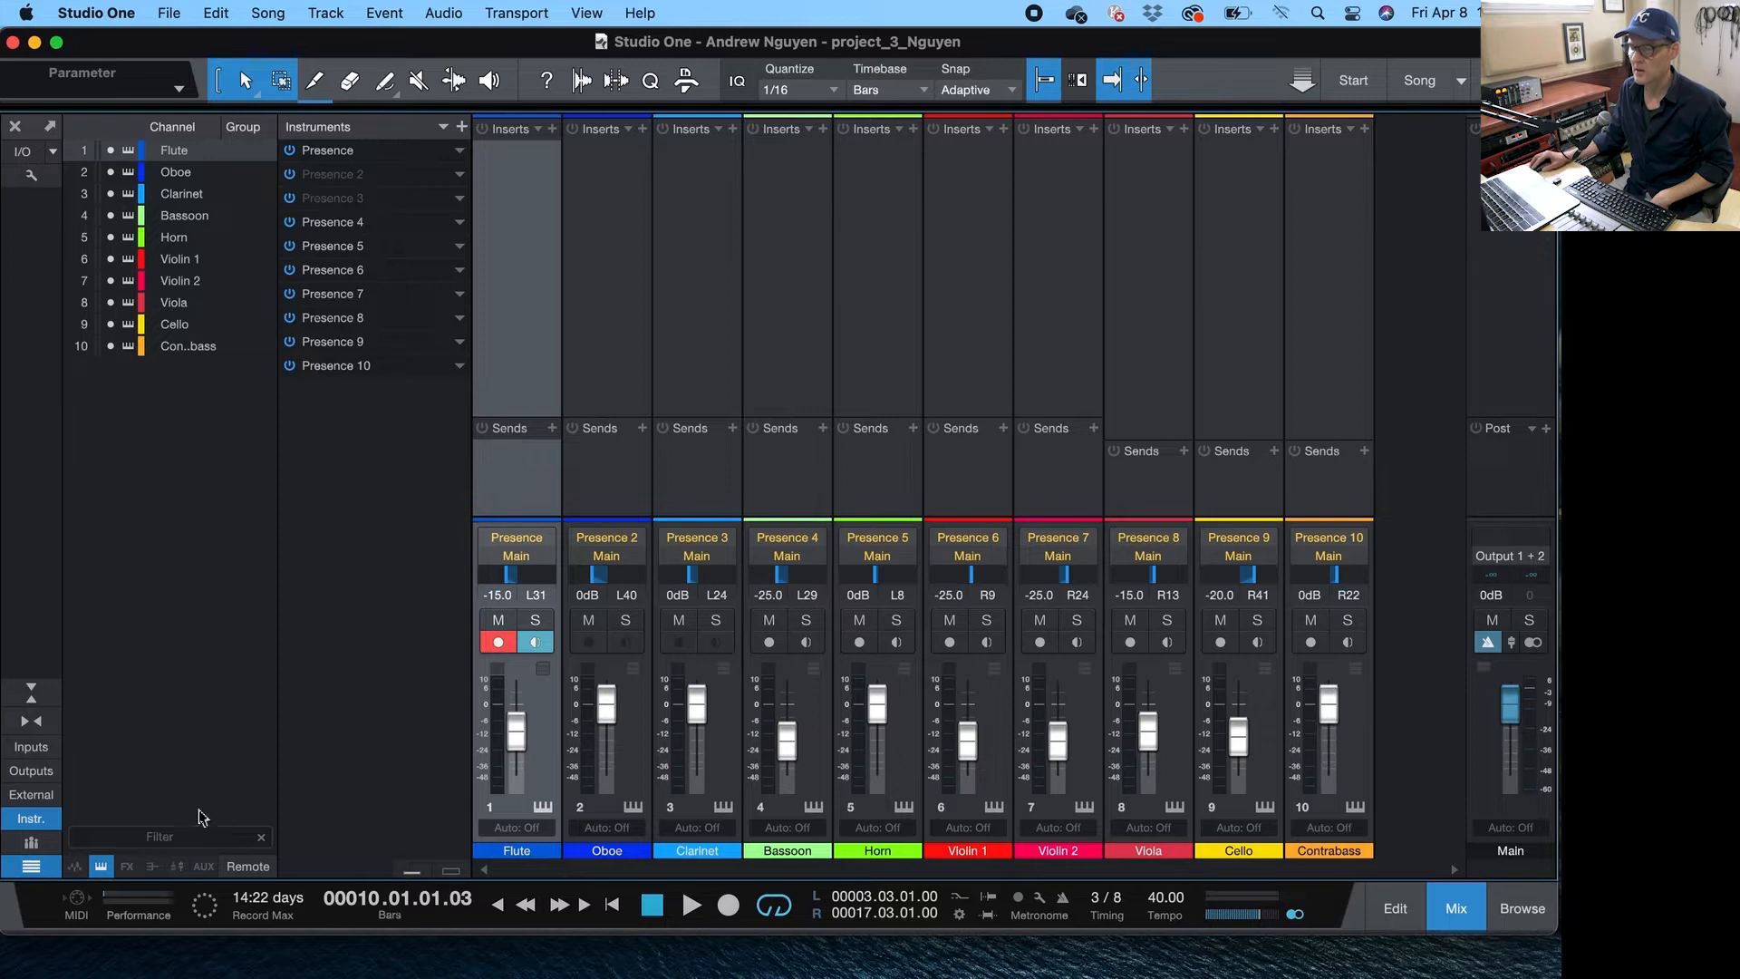
left_click(43, 823)
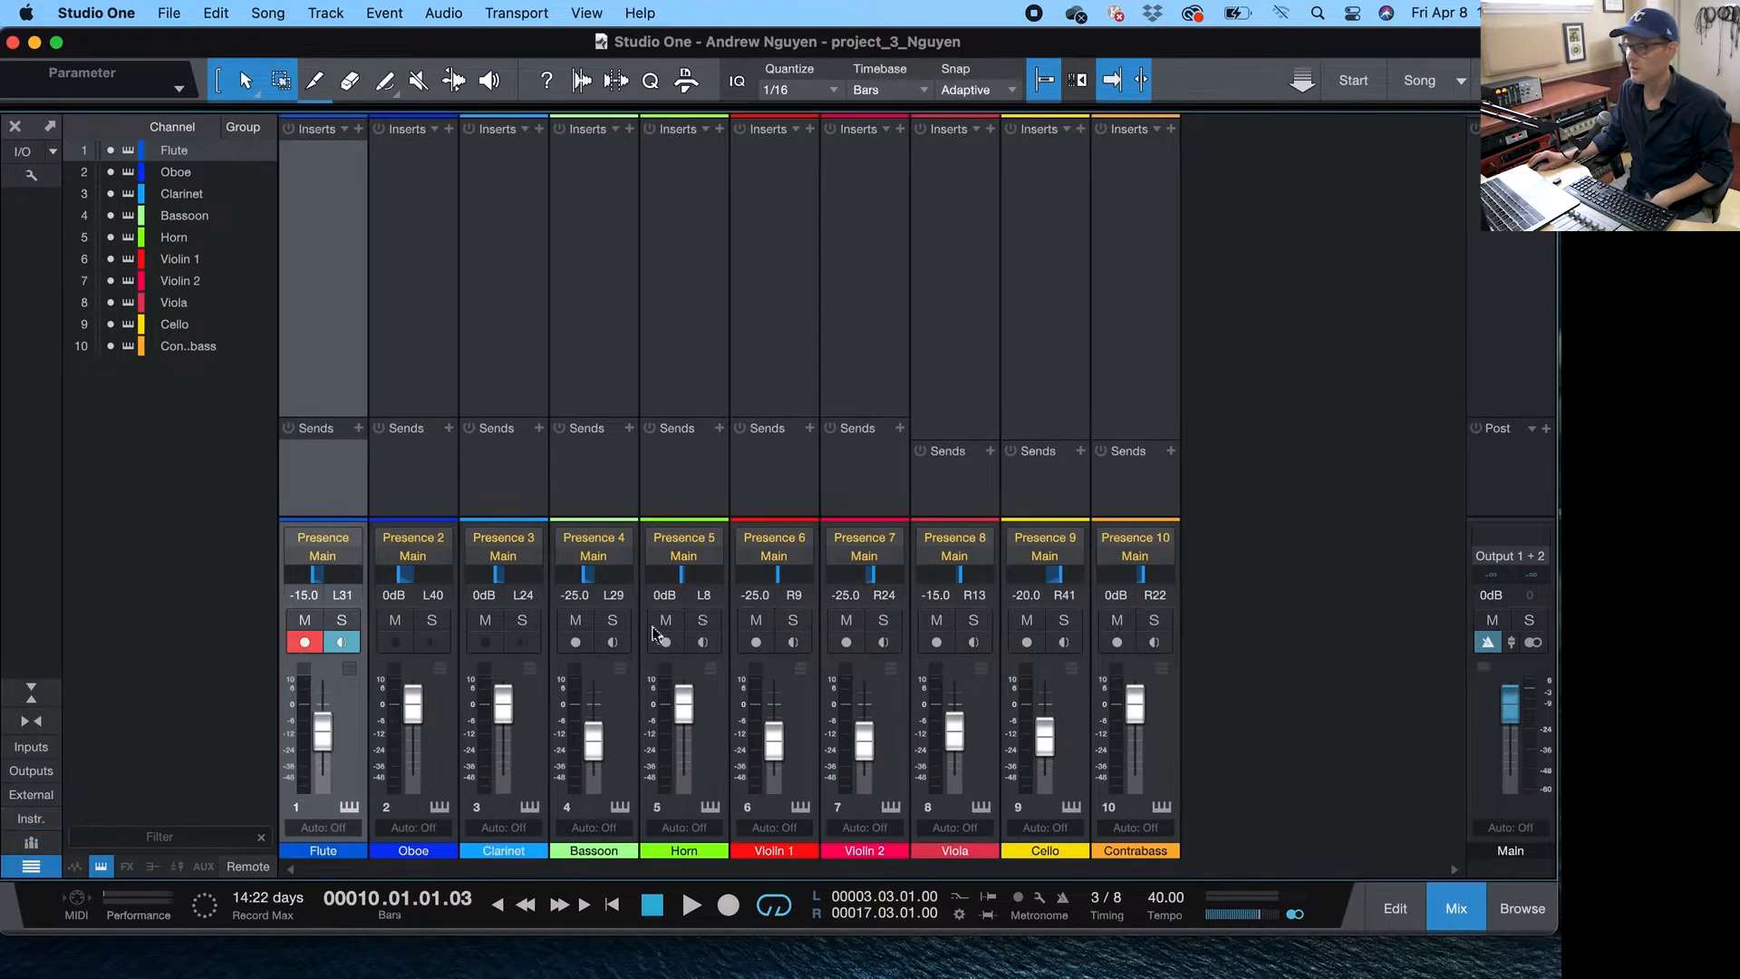
left_click_drag(812, 519, 814, 348)
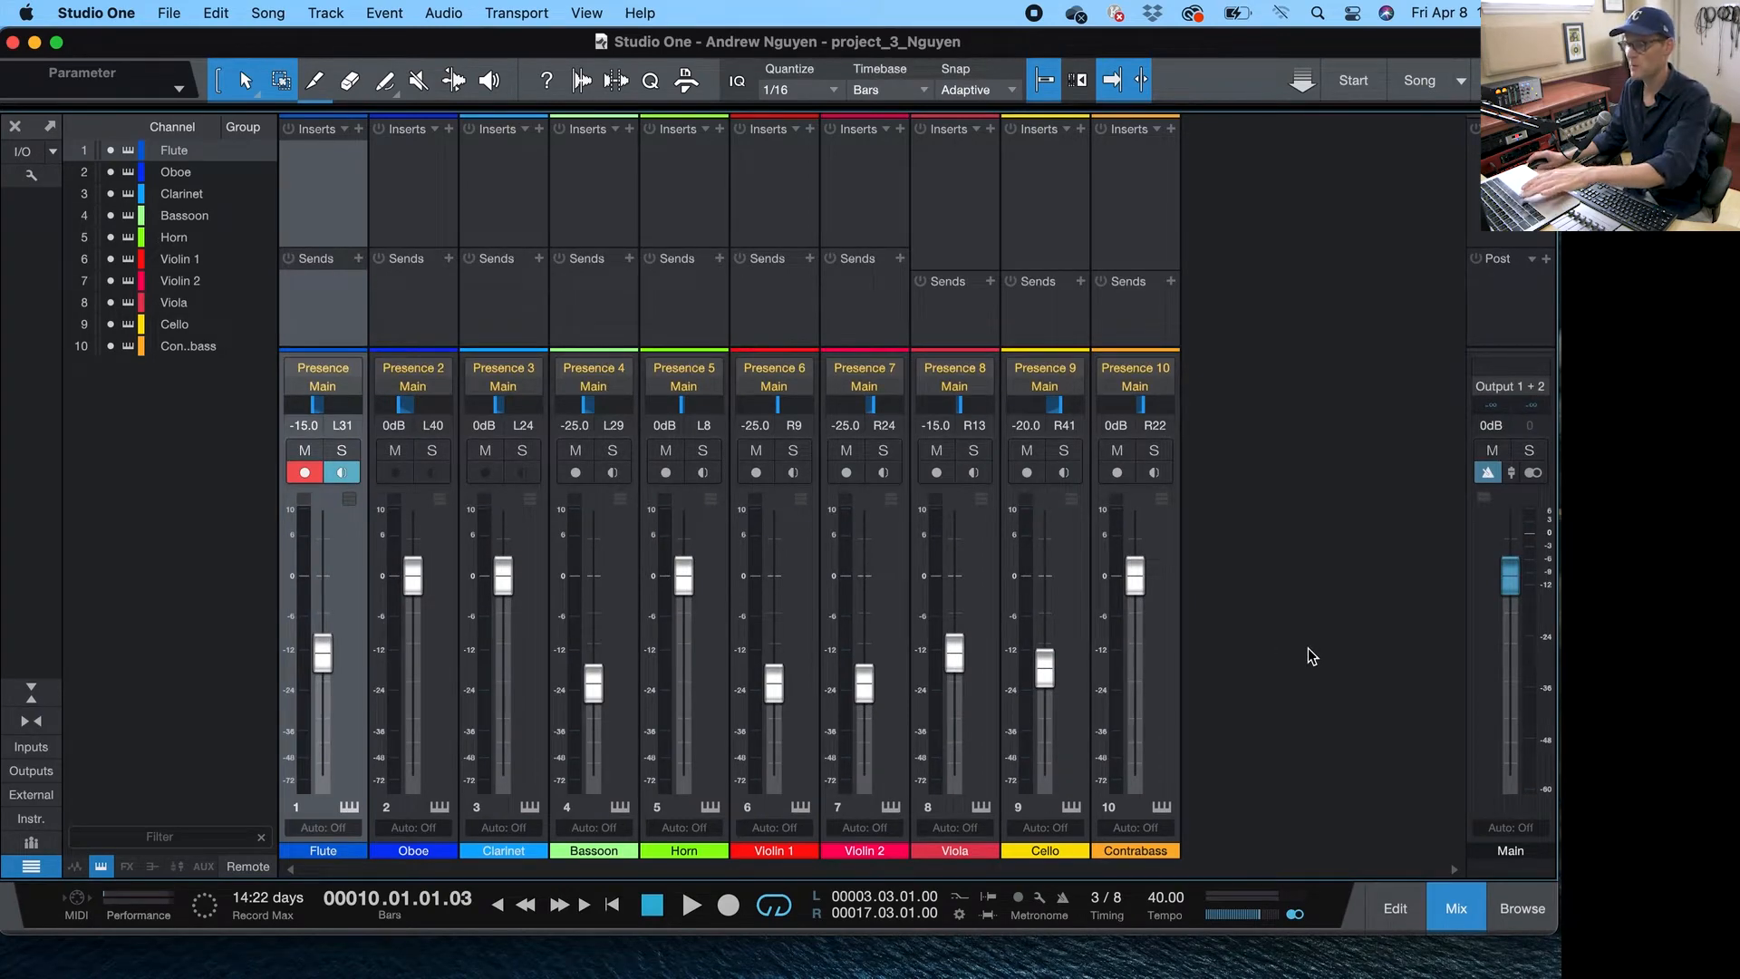
- Play back the full arrangement from the song view and mixer, then stop
key("F3")
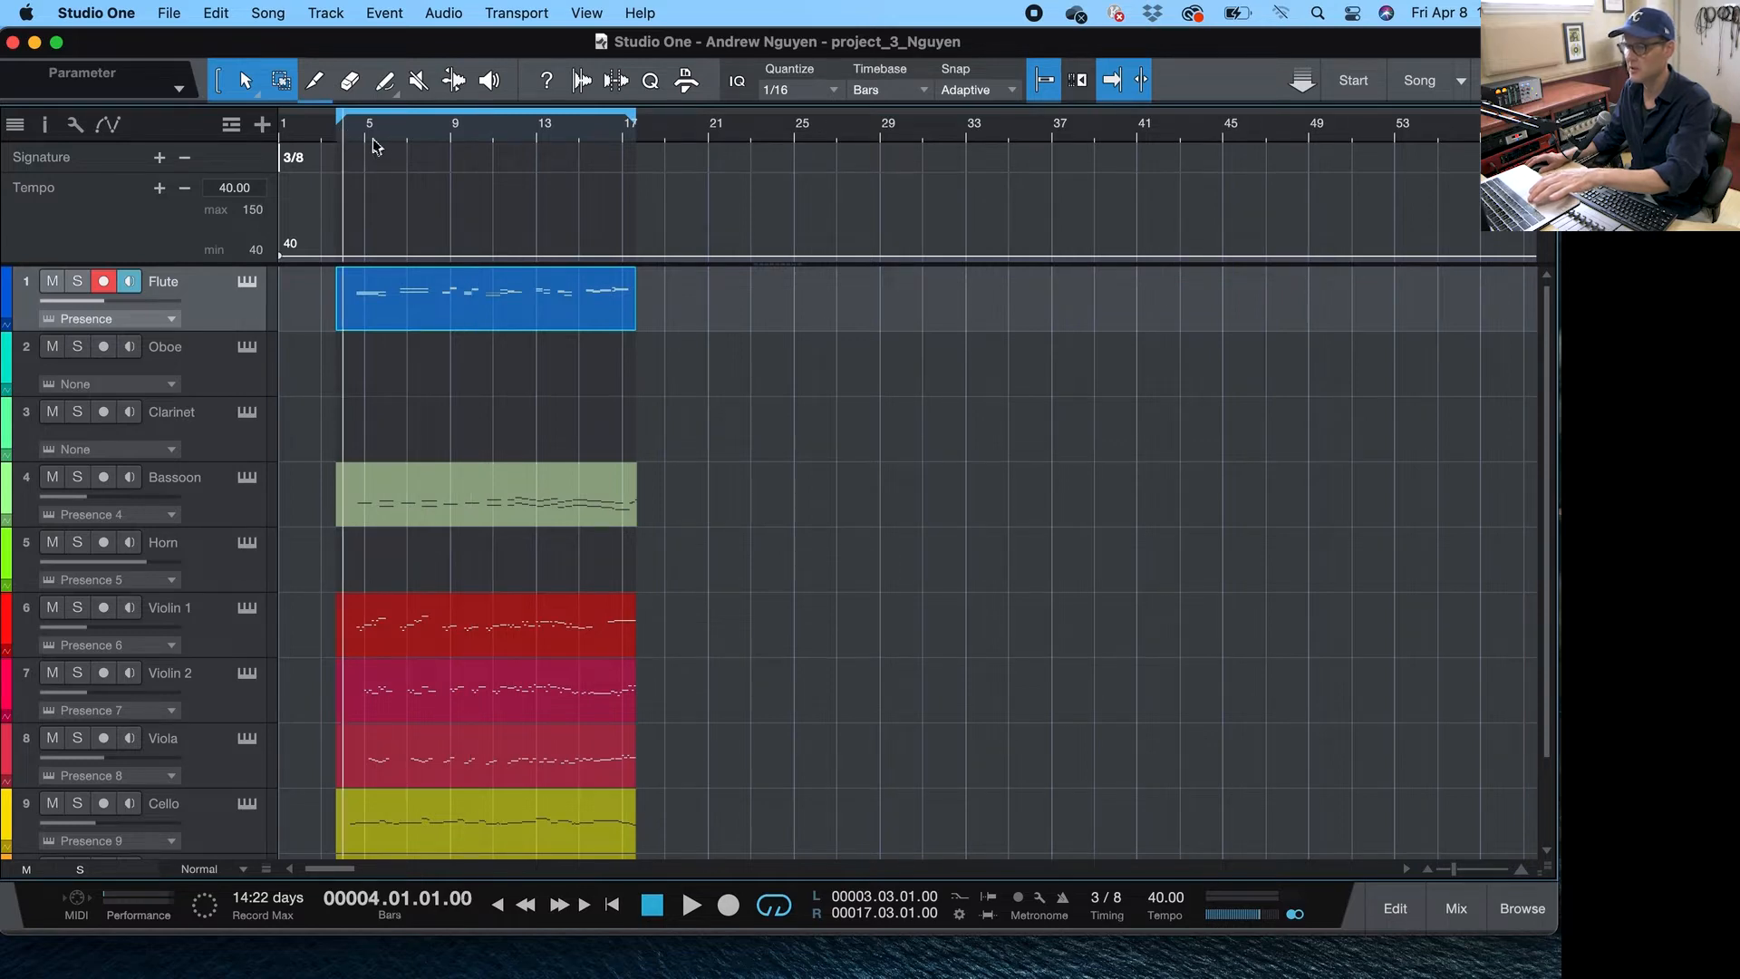
key("space")
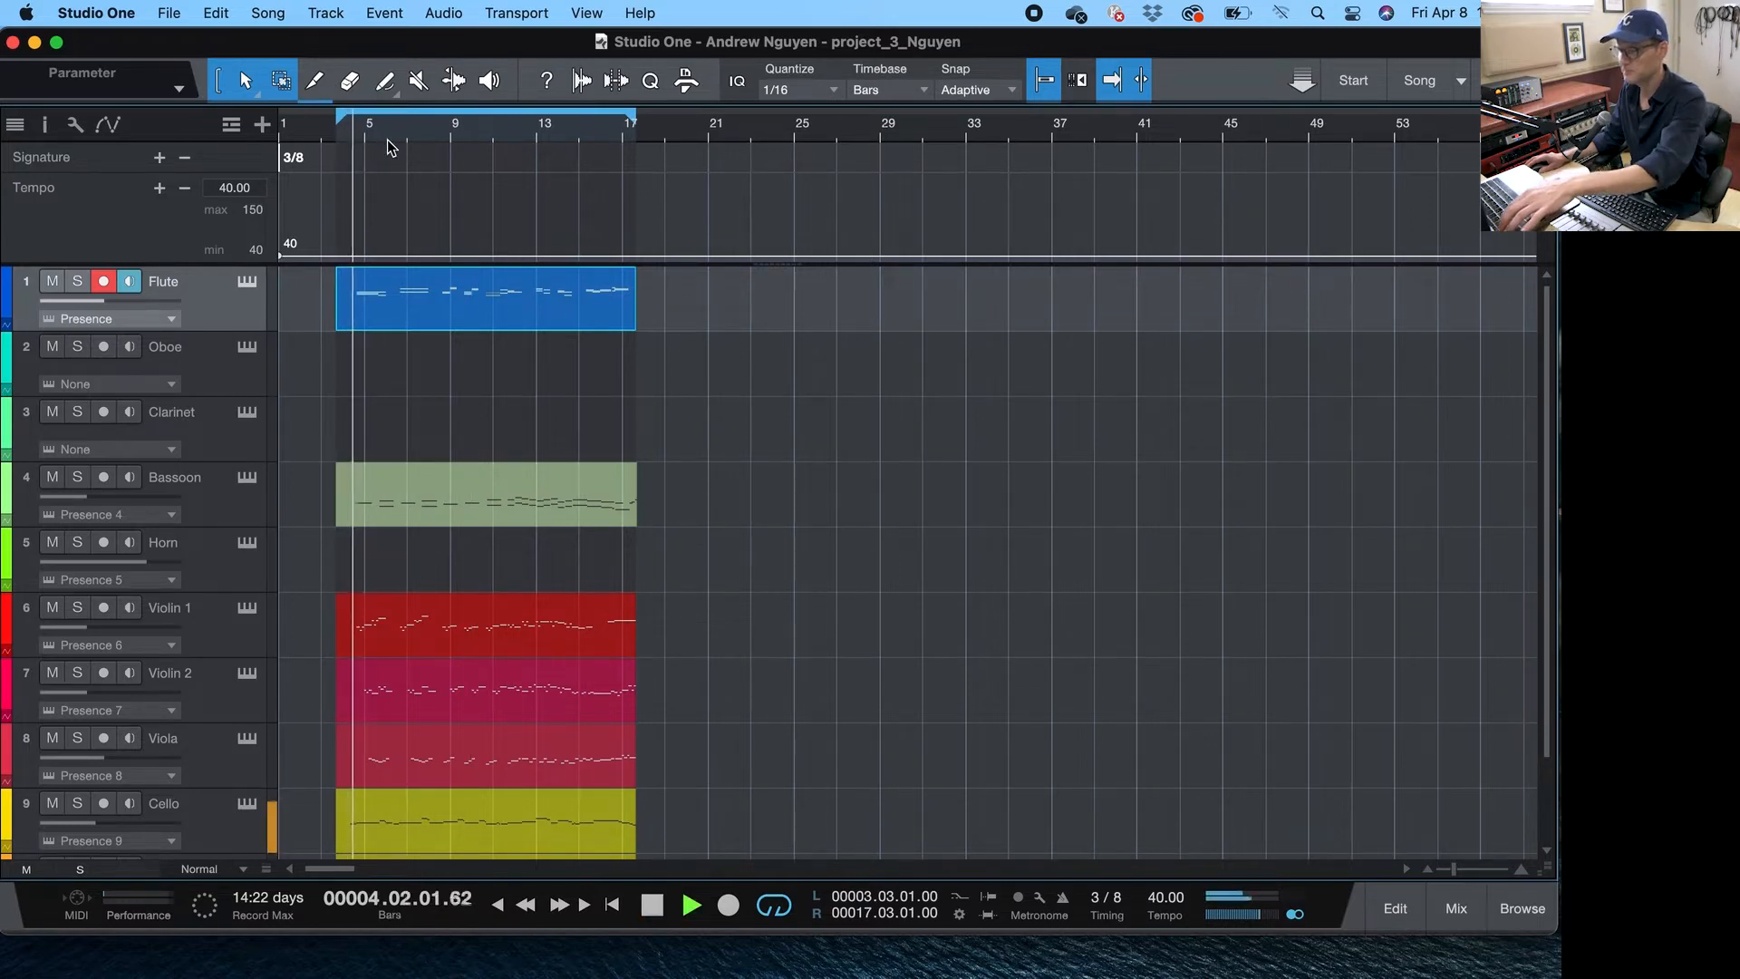
key("F3")
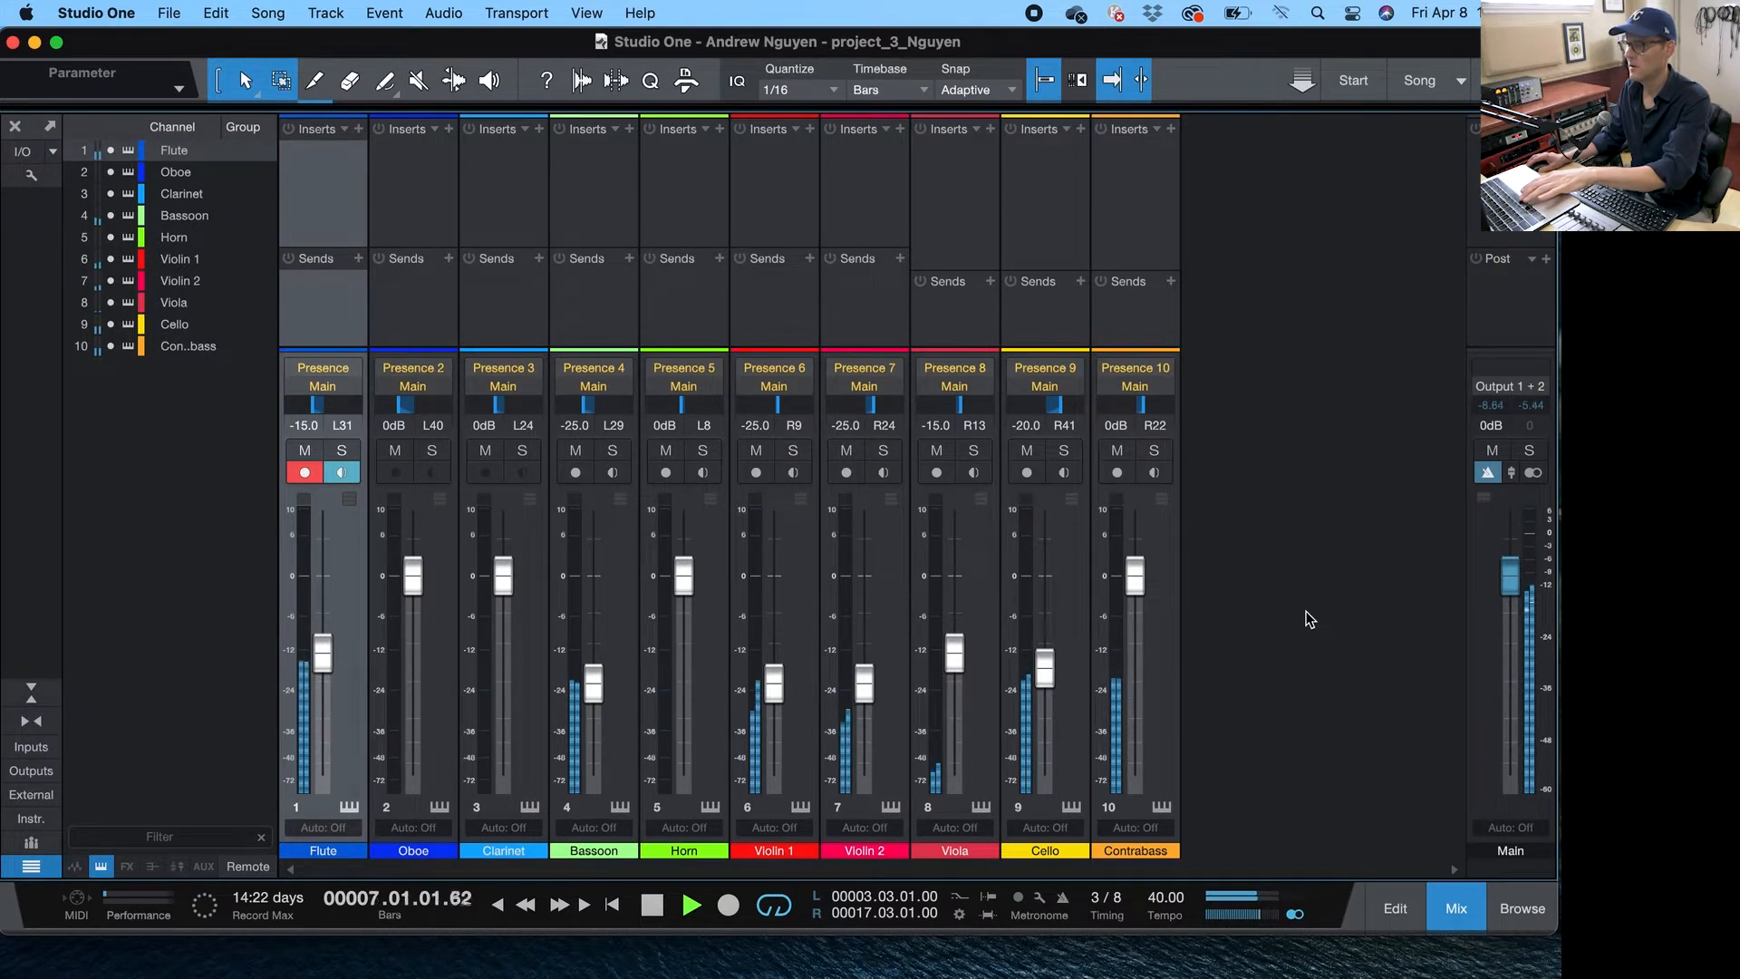
key("space")
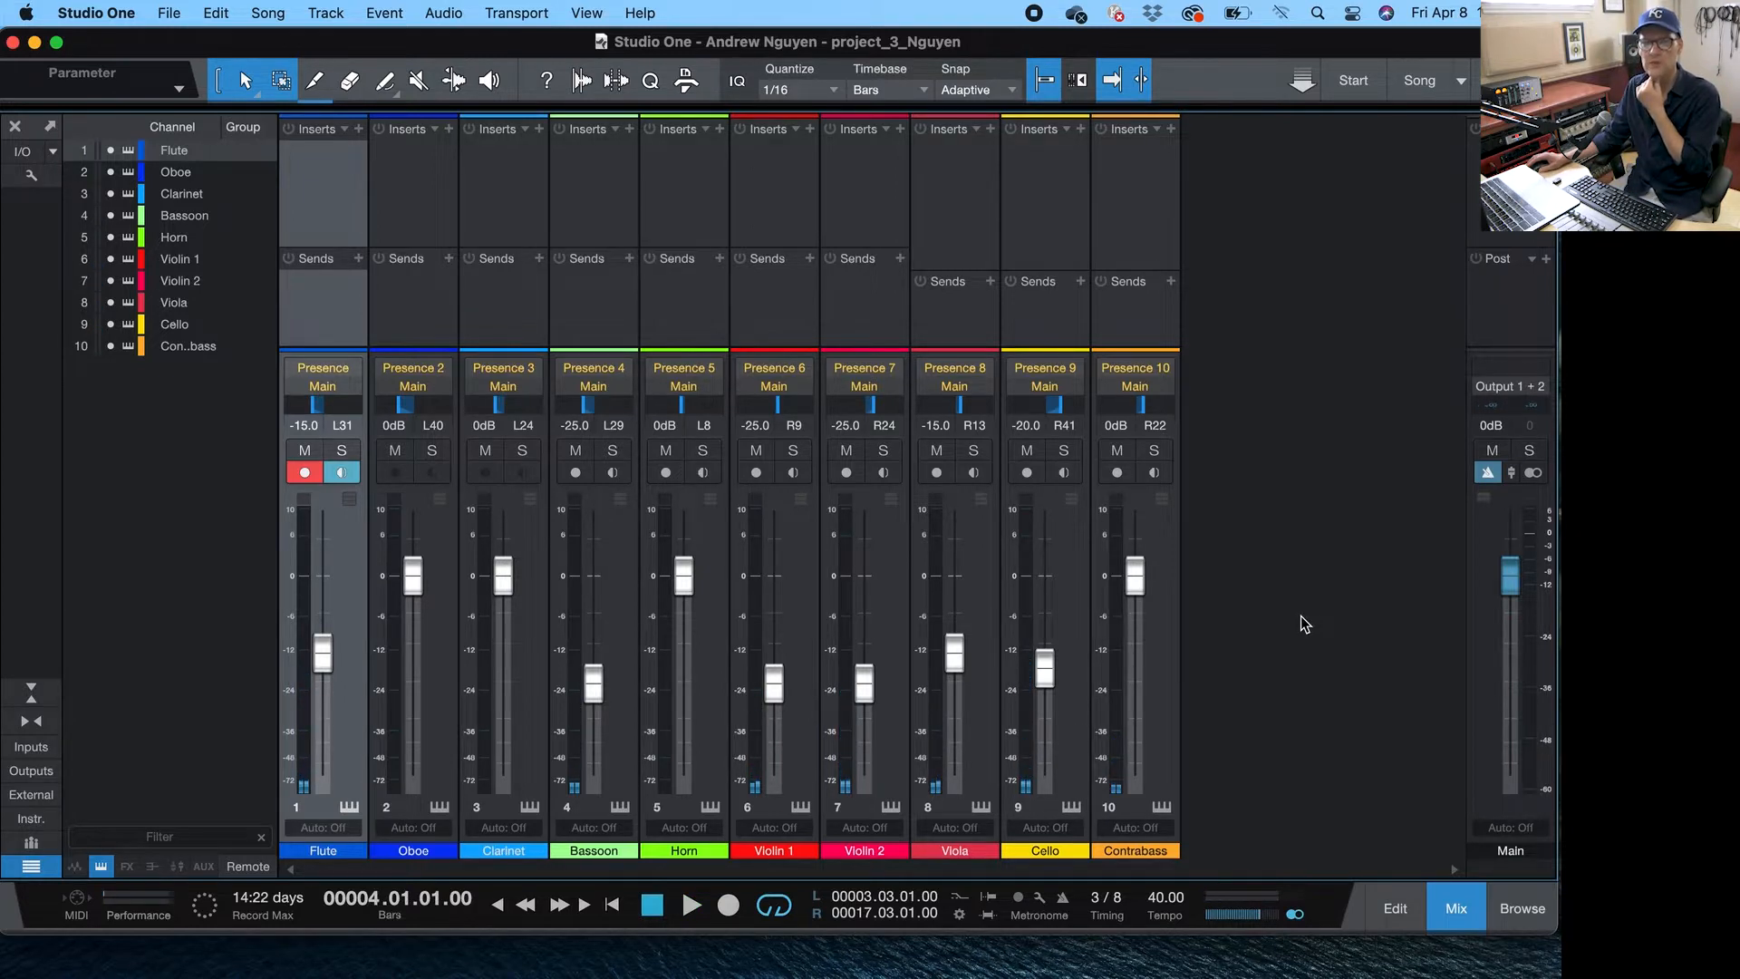
- Raise the Cello volume to -9.7 dB and the Violin 2 volume to -20.3 dB
left_click_drag(1042, 668, 1044, 634)
left_click_drag(851, 691, 861, 654)
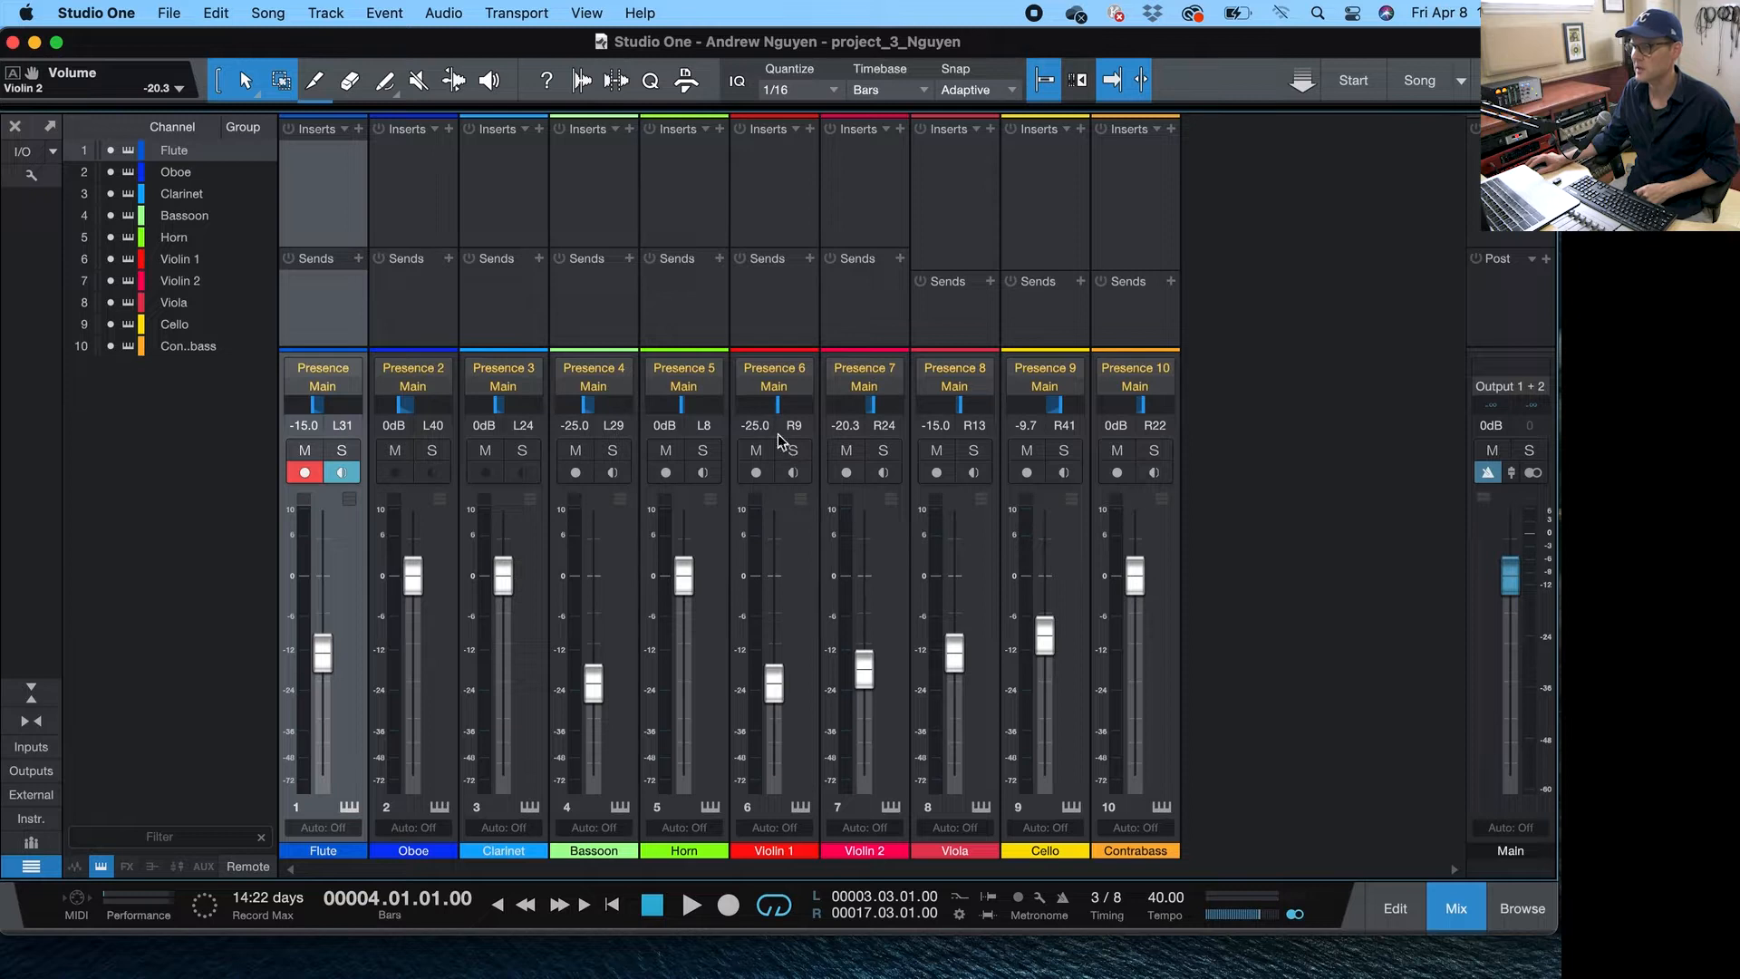
- Pan the strings: Violin 1 L60, Violin 2 L32, Viola center, Cello R23, Contrabass R56
left_click_drag(781, 420, 756, 417)
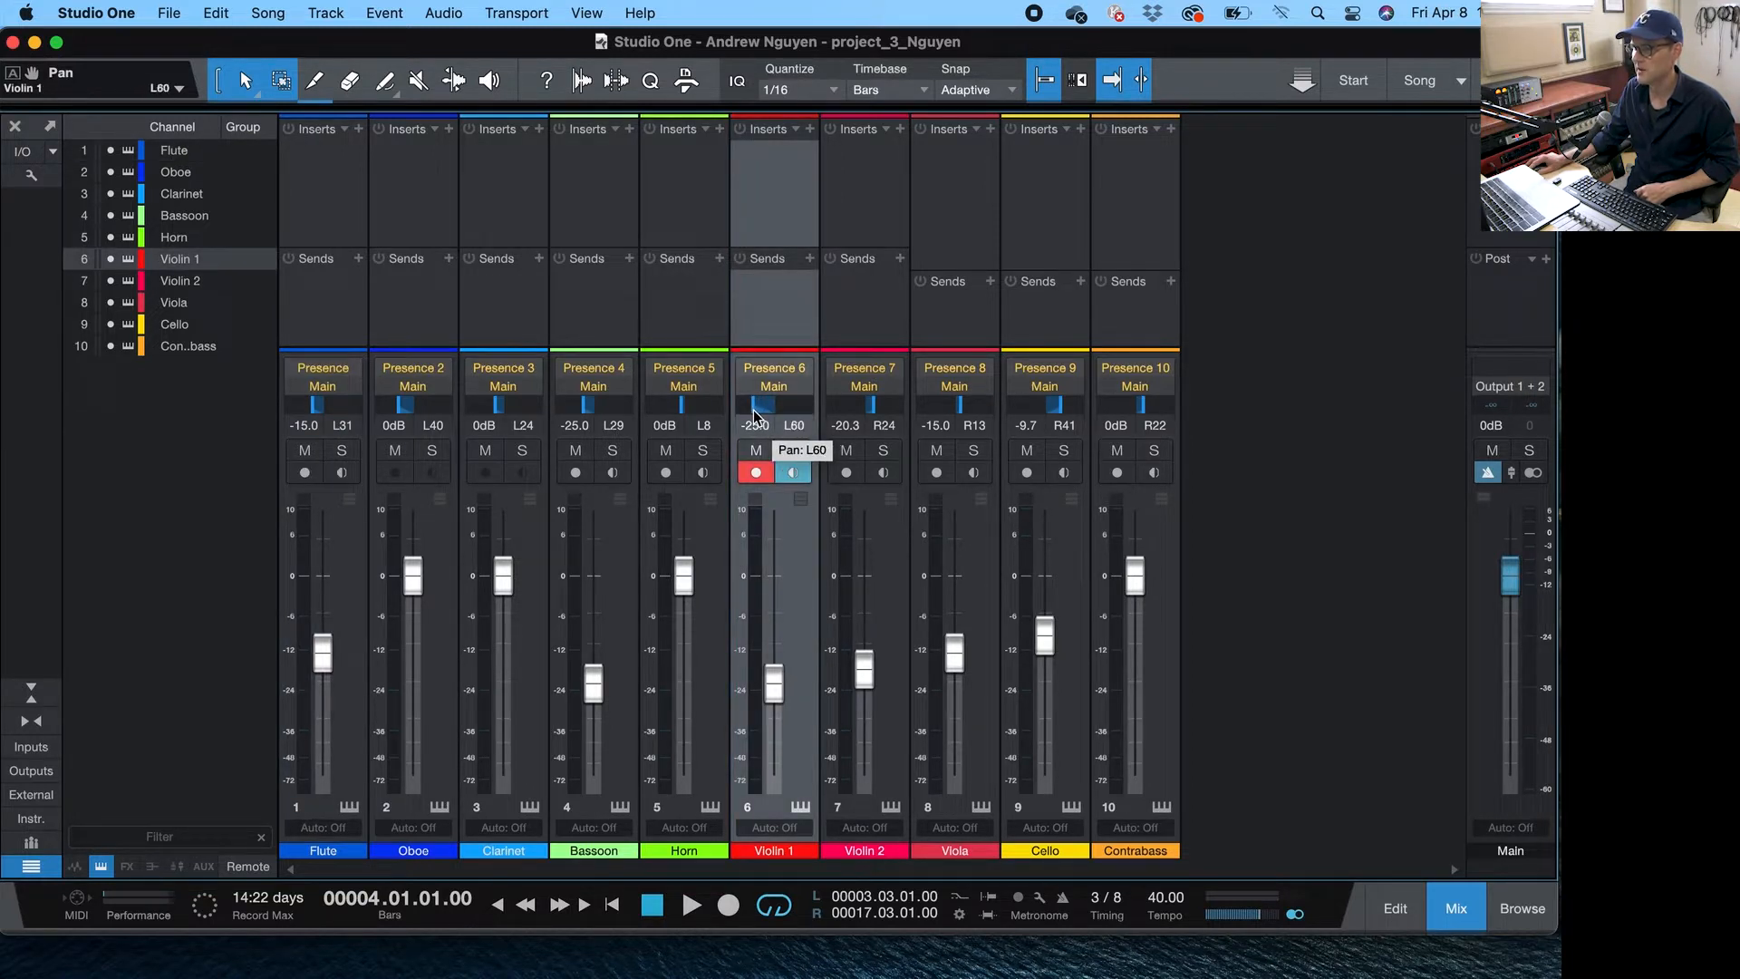
left_click_drag(873, 415, 853, 413)
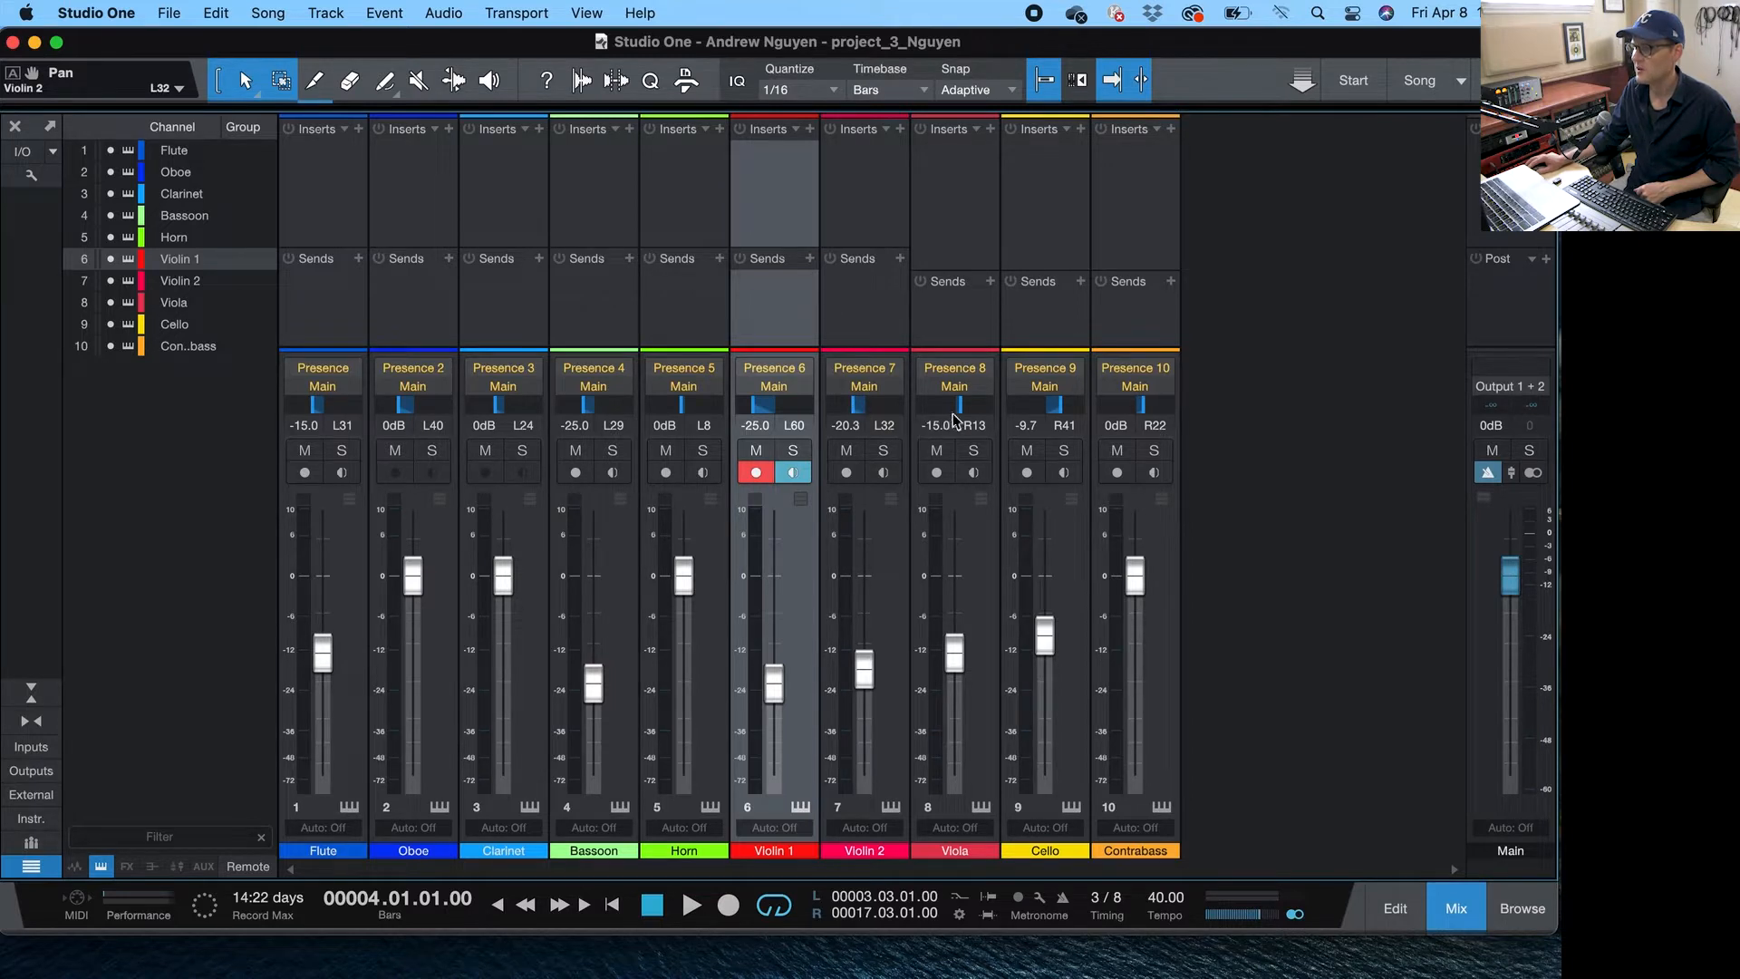
left_click_drag(958, 412, 952, 411)
left_click_drag(1061, 415, 1054, 417)
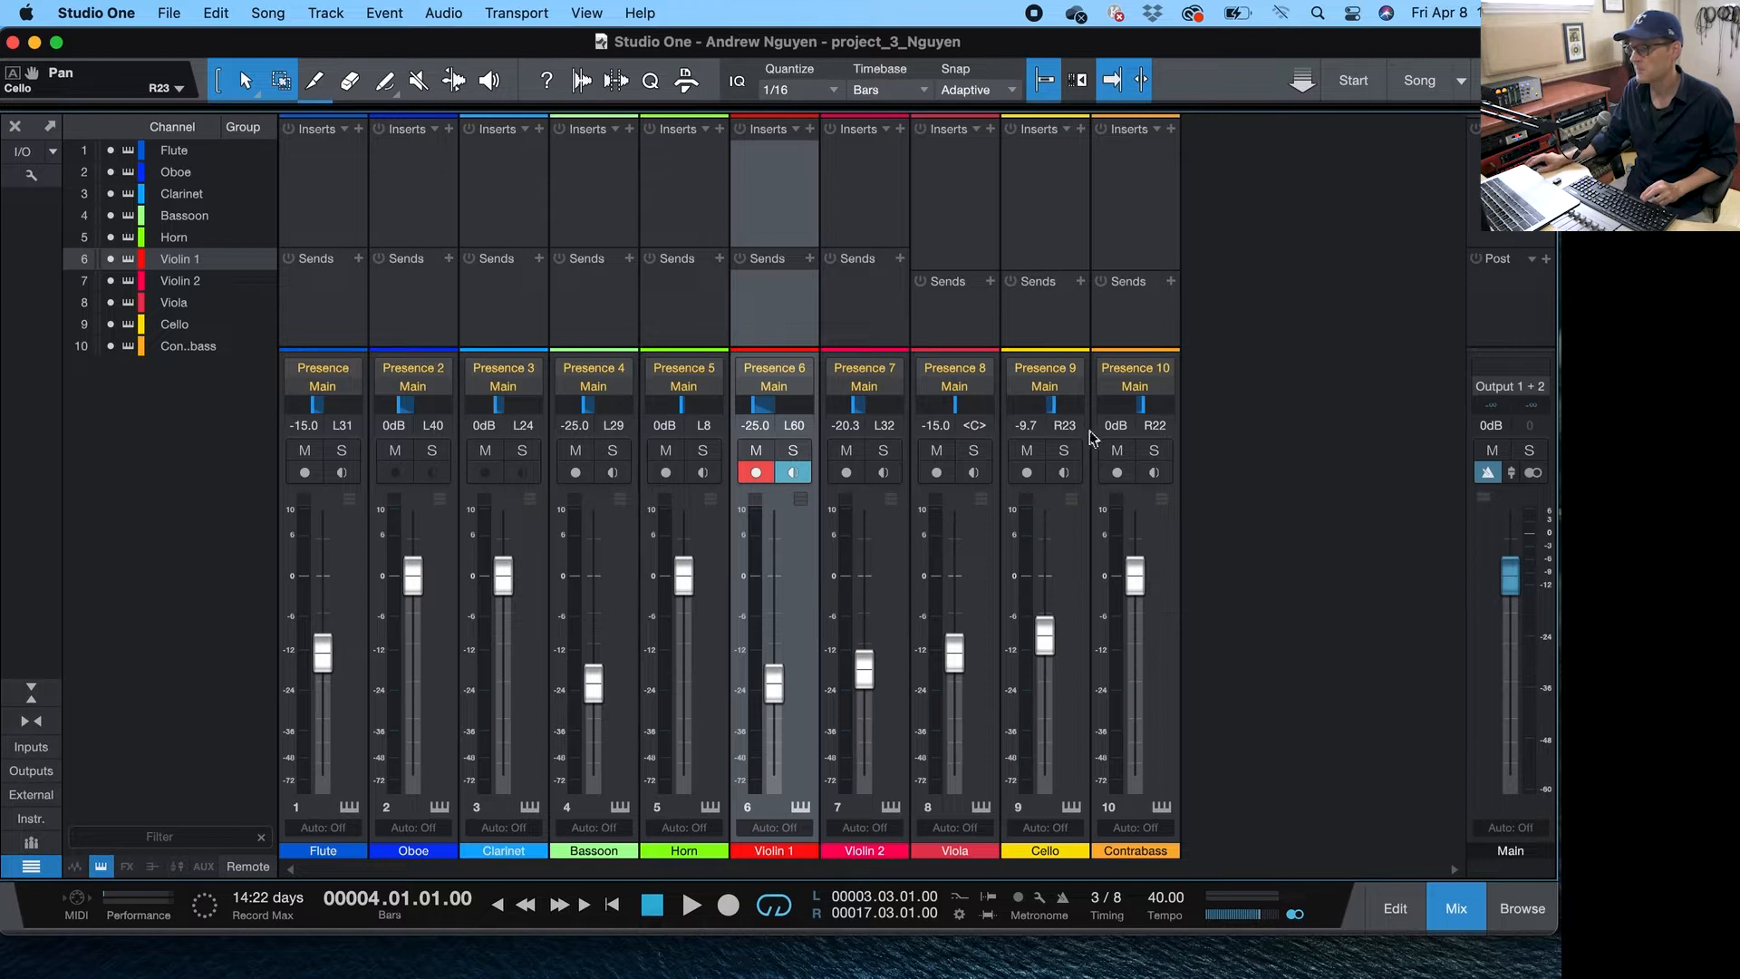
left_click_drag(1146, 411, 1162, 417)
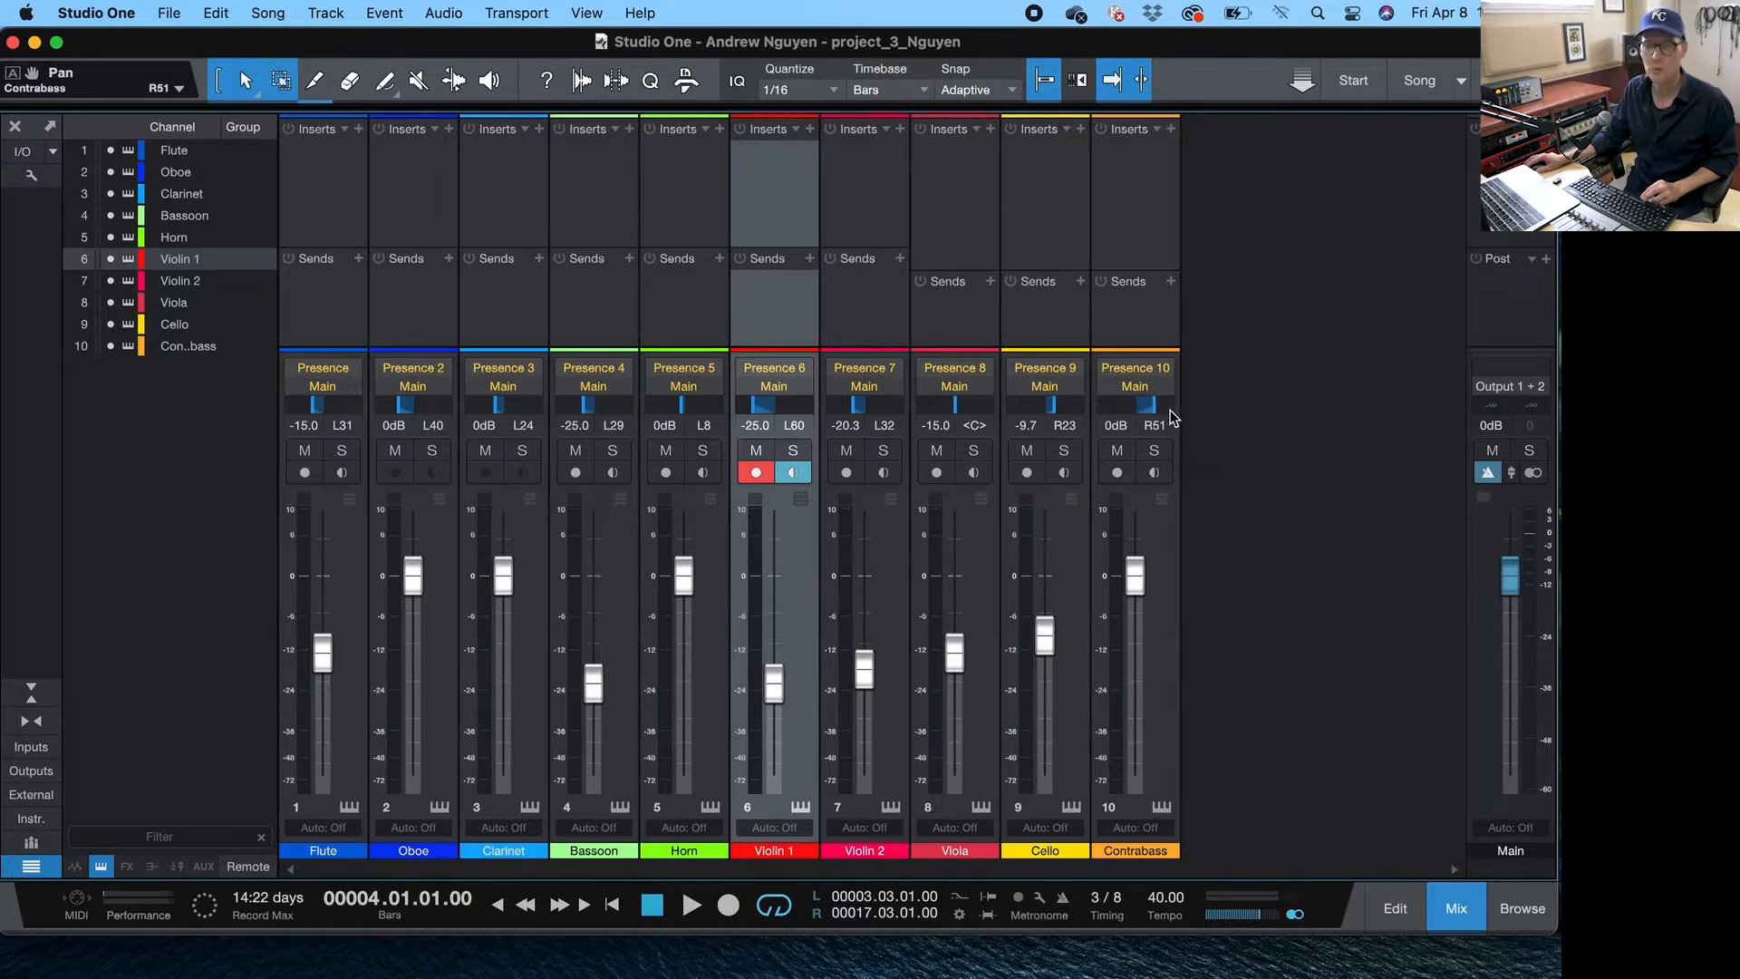
left_click_drag(1164, 417, 1160, 419)
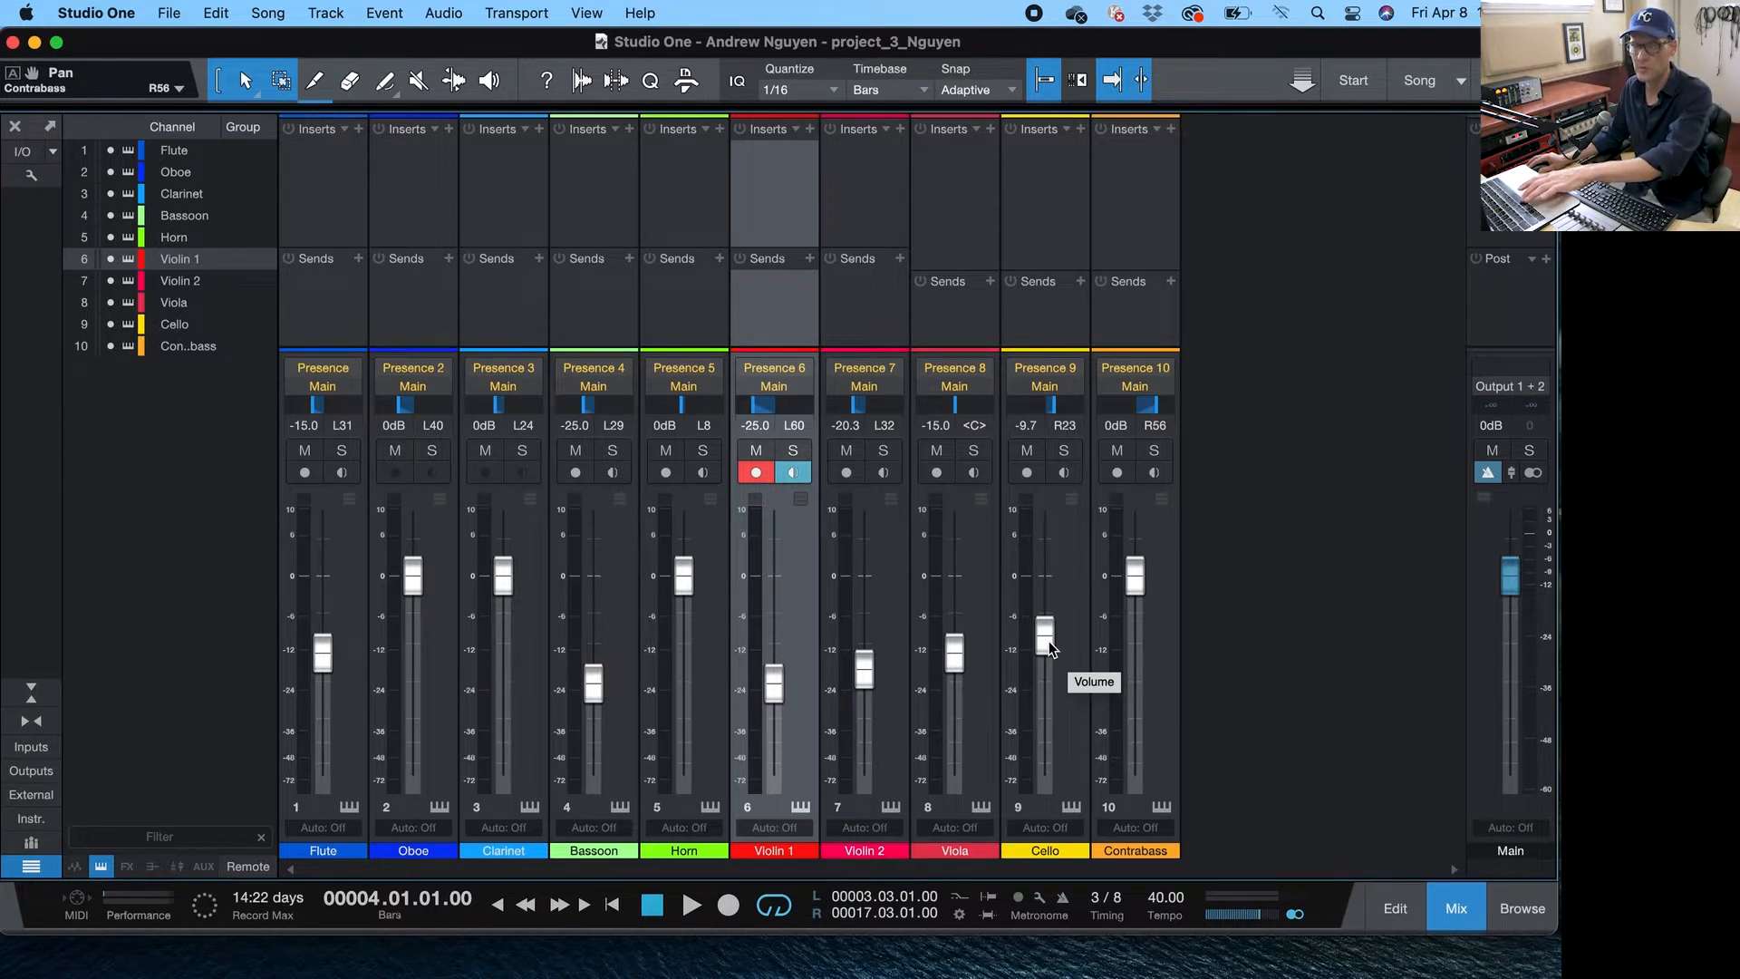
- During playback, lower the Cello volume to -11.1 dB and the Viola volume to -20.6 dB
key("space")
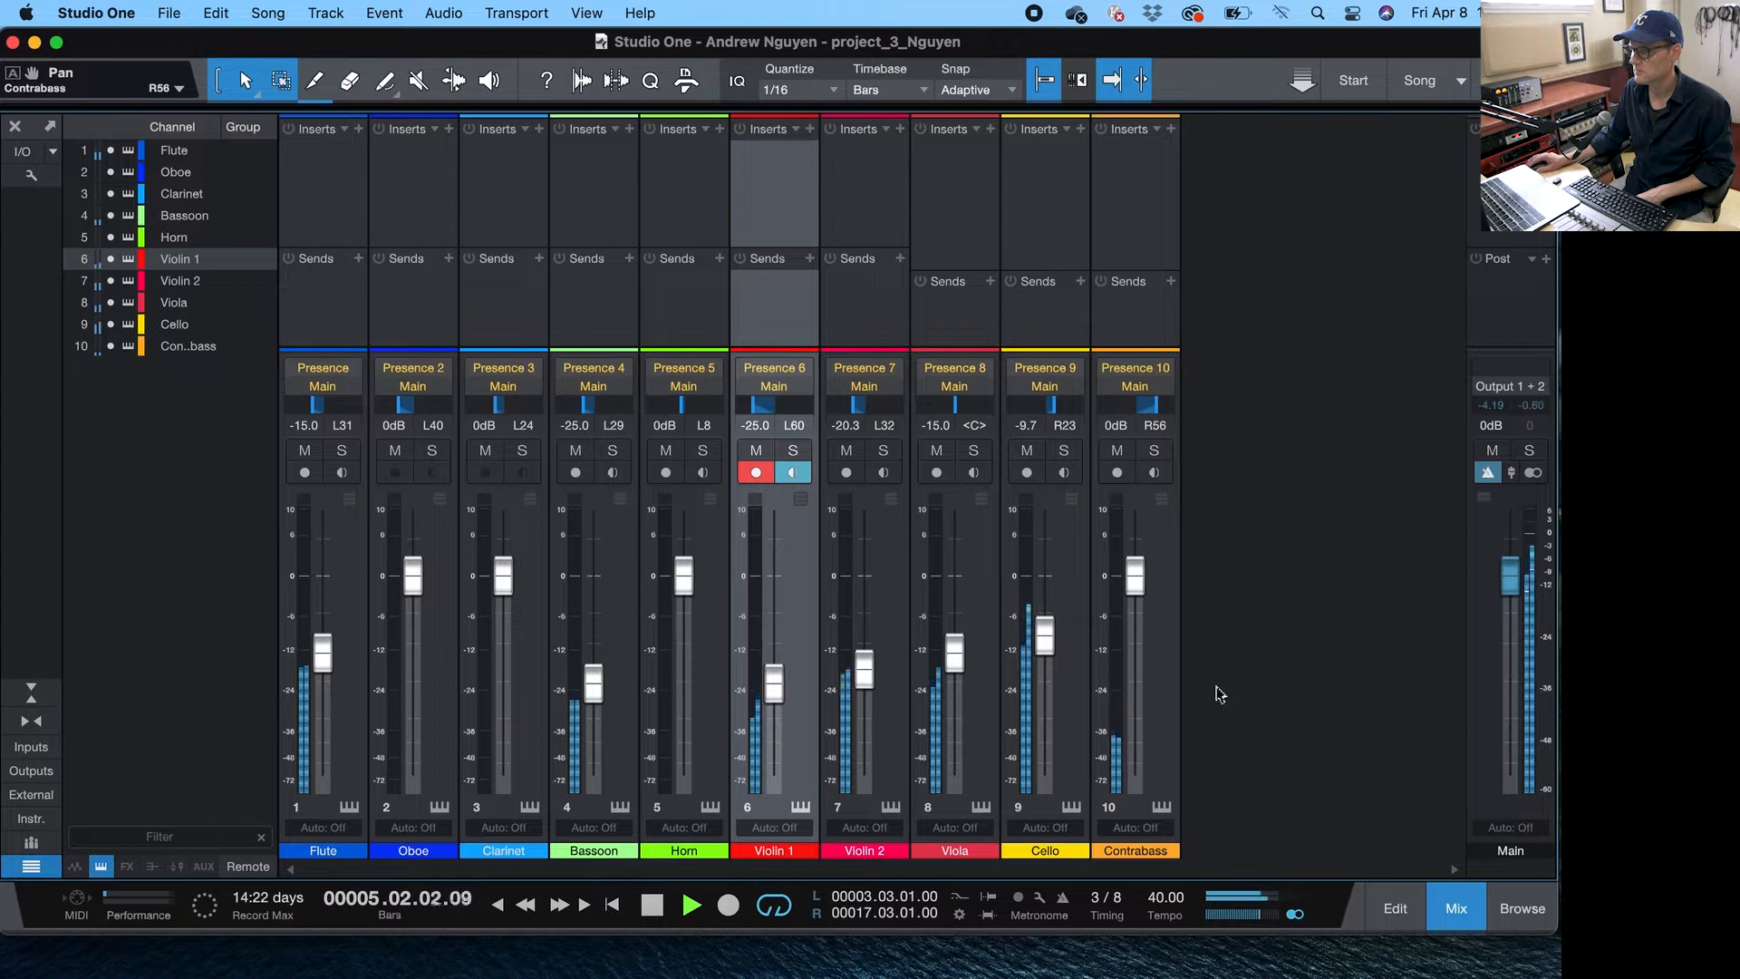
left_click_drag(1054, 650, 1056, 658)
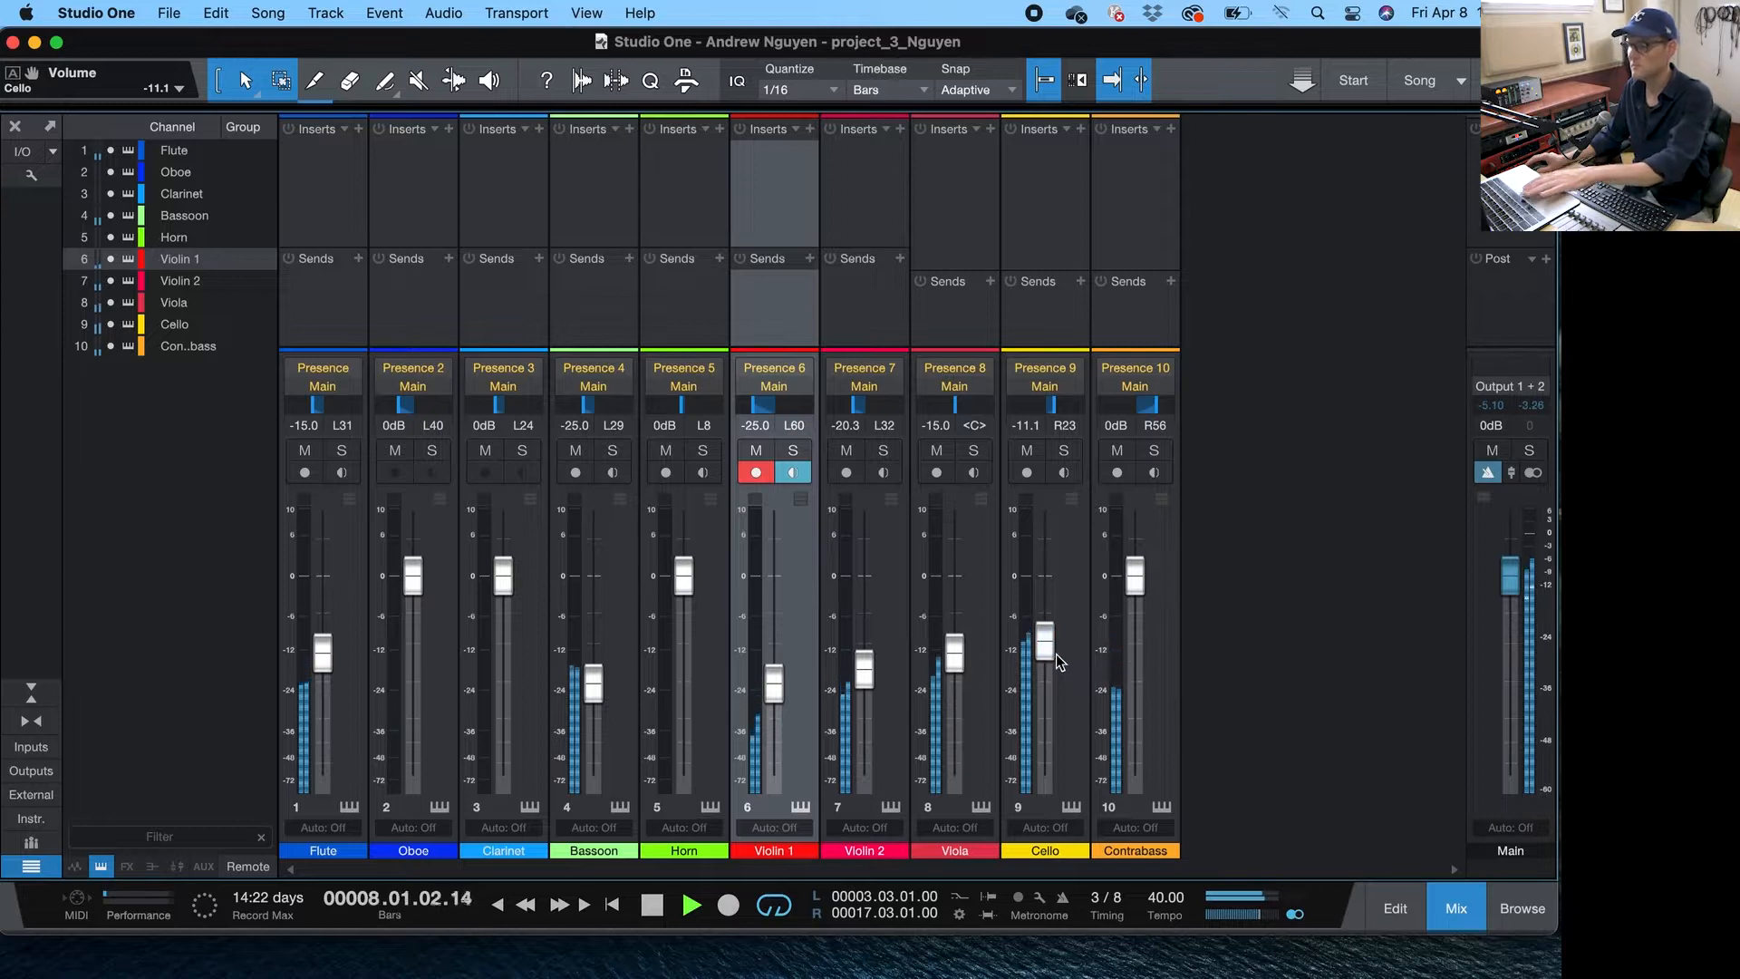
left_click_drag(959, 667, 959, 683)
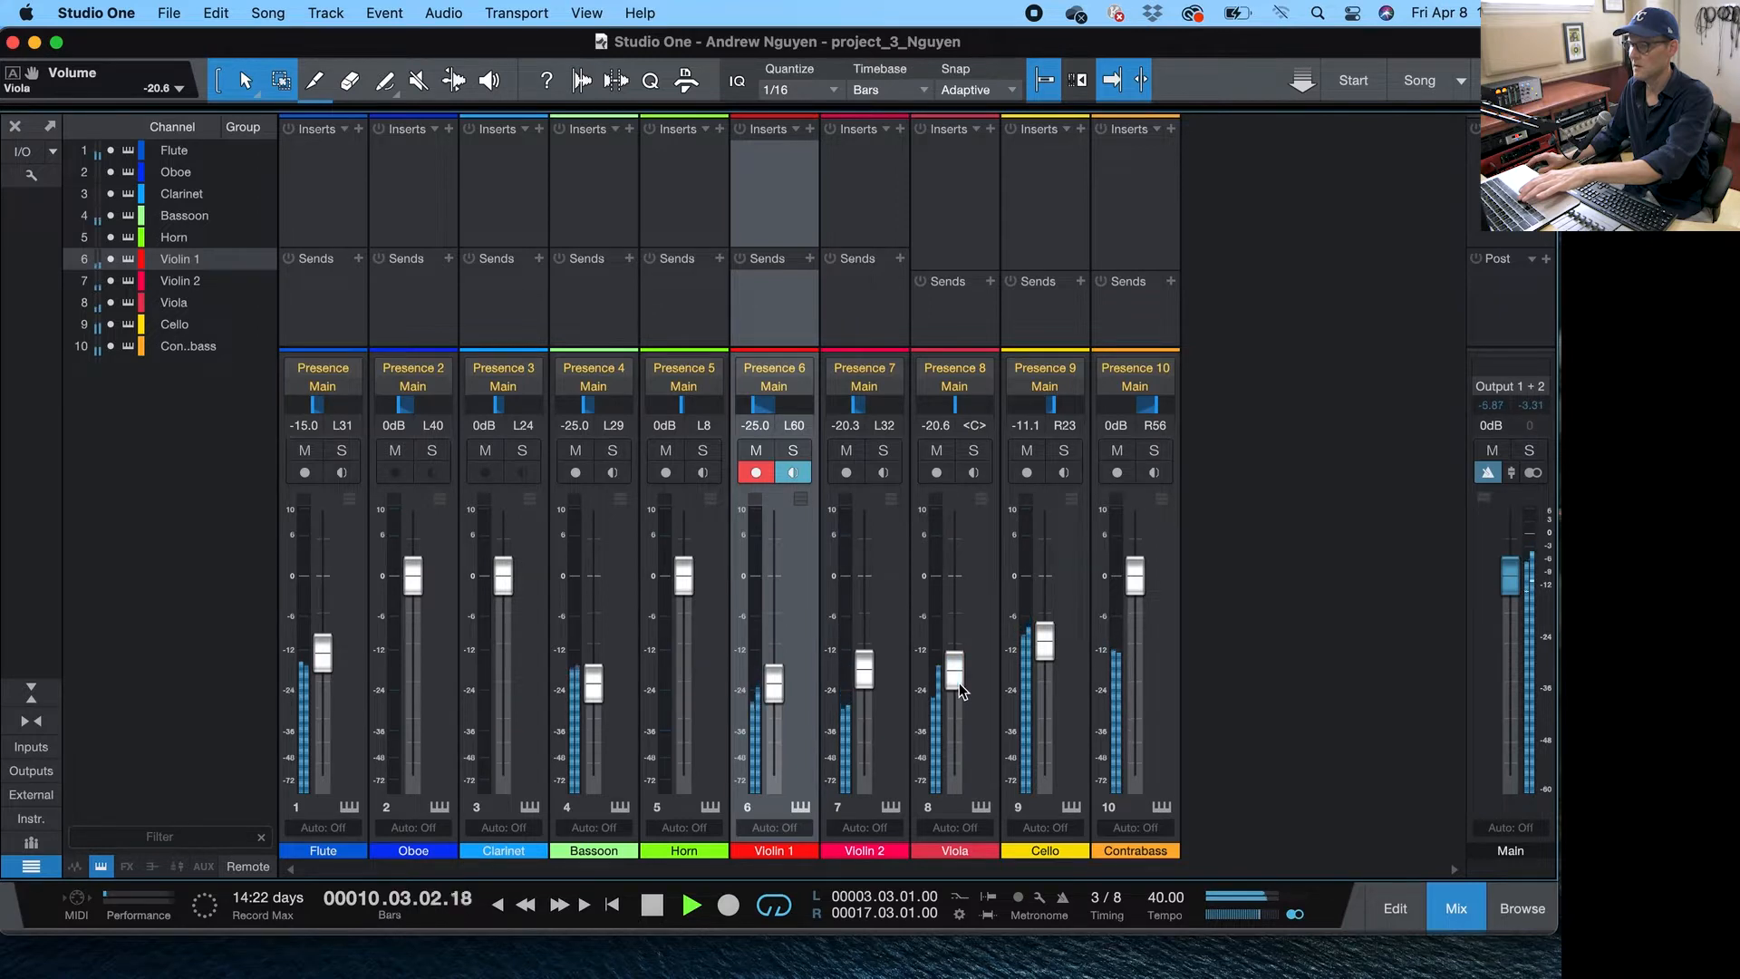
key("space")
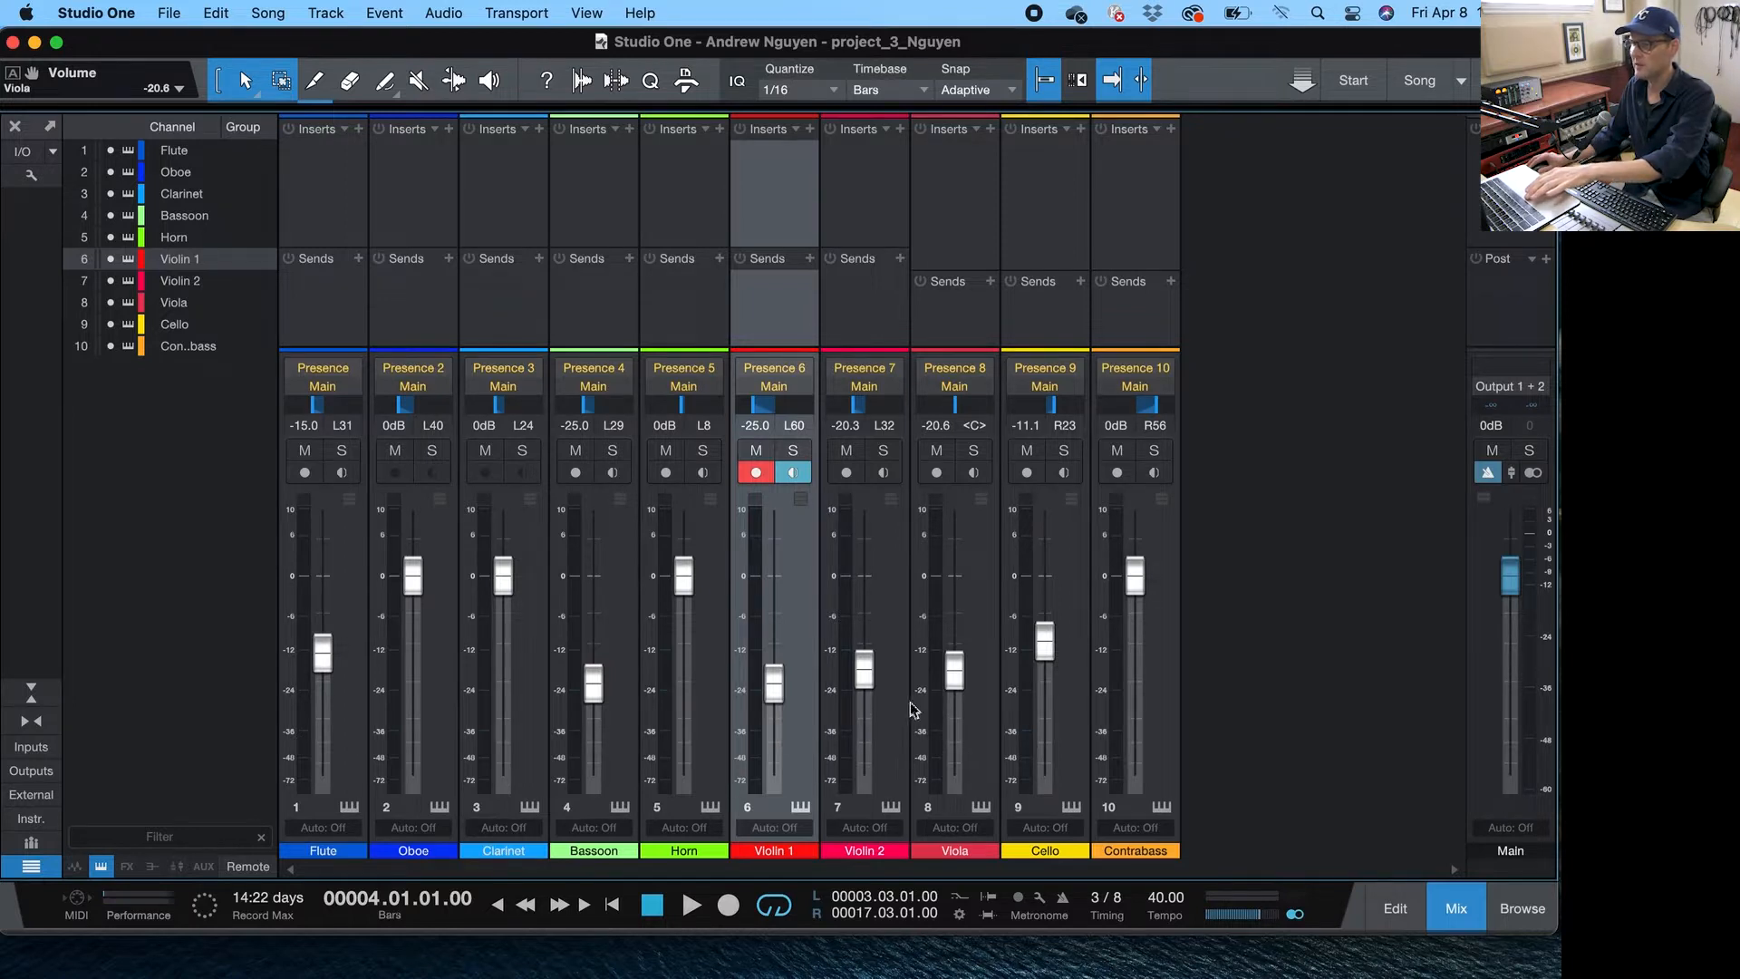
- Raise the Viola volume to -5.6 dB and audition the mix
left_click_drag(958, 680, 955, 616)
key("space")
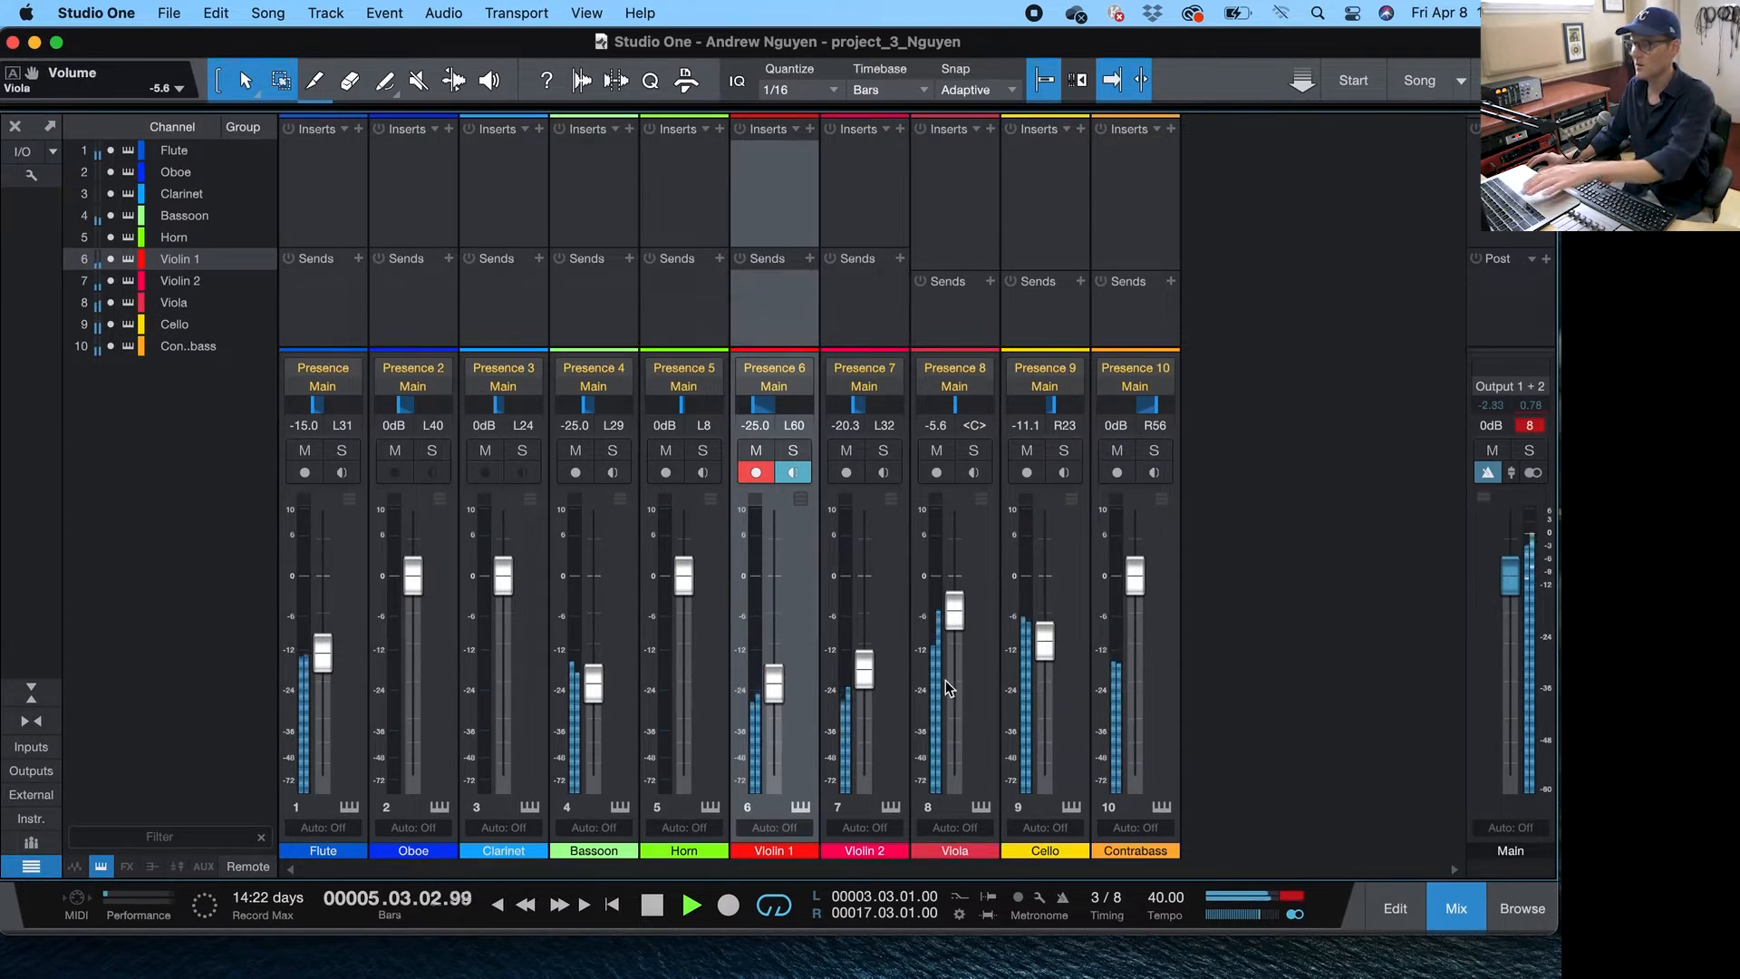
key("space")
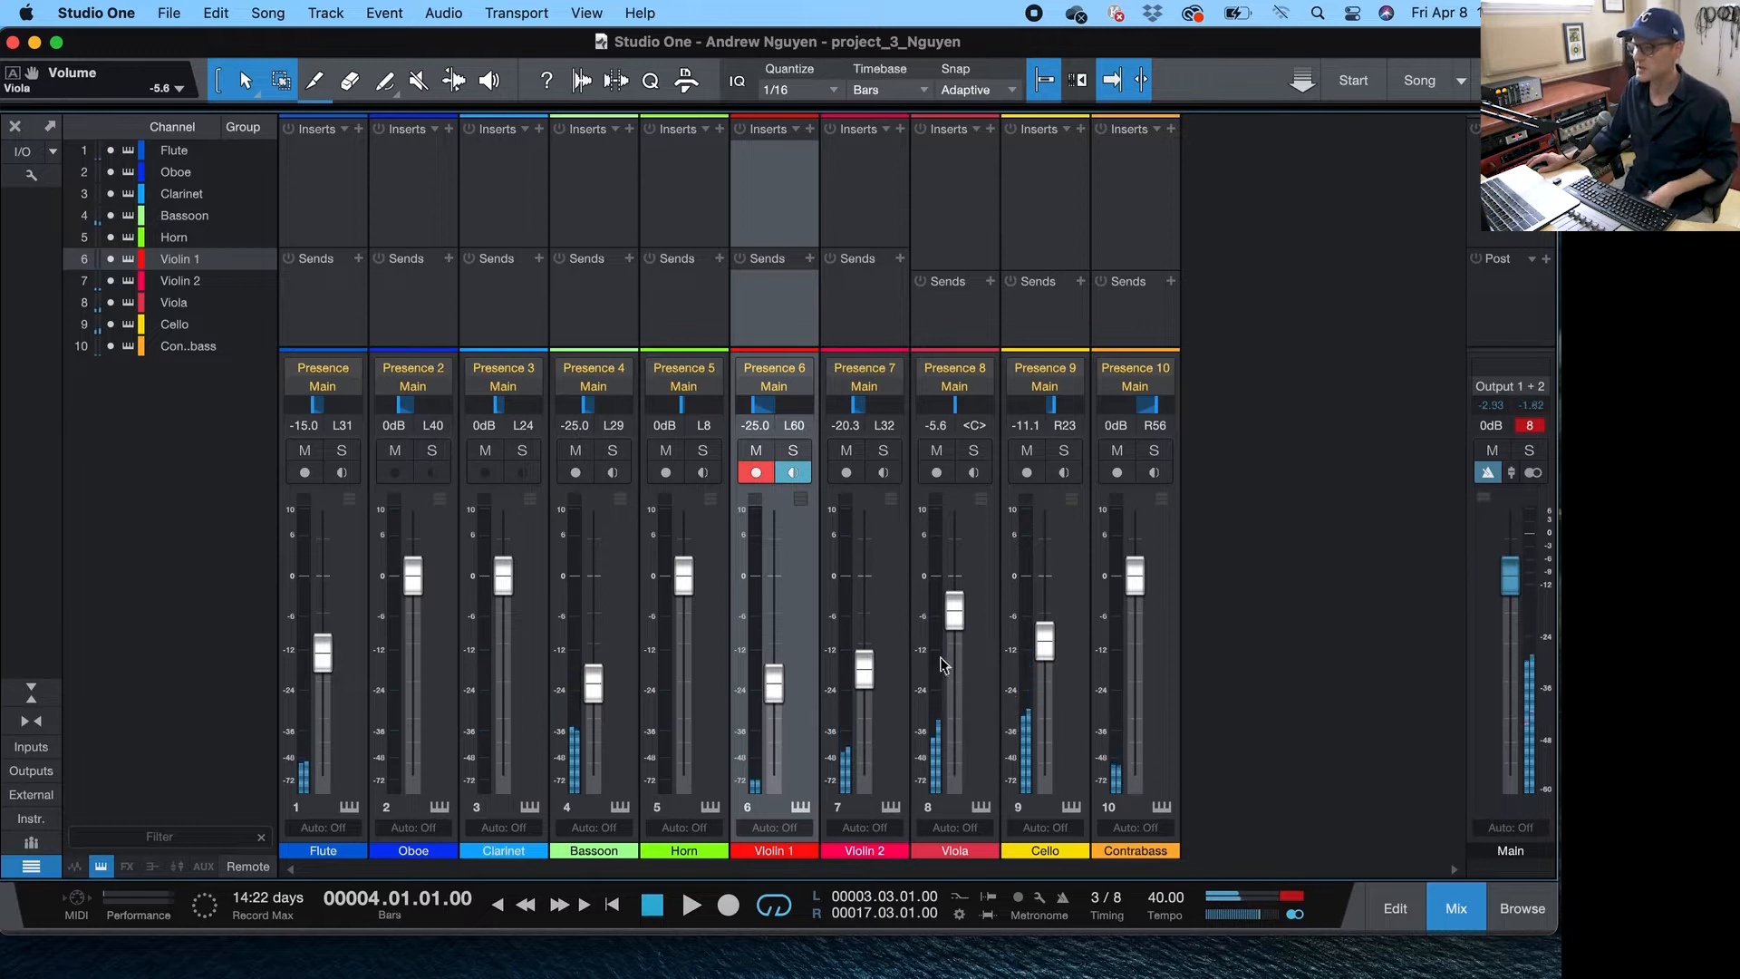
- Lower the Viola volume to -18.5 dB and clear the main output's clip indicator
left_click_drag(953, 639, 966, 679)
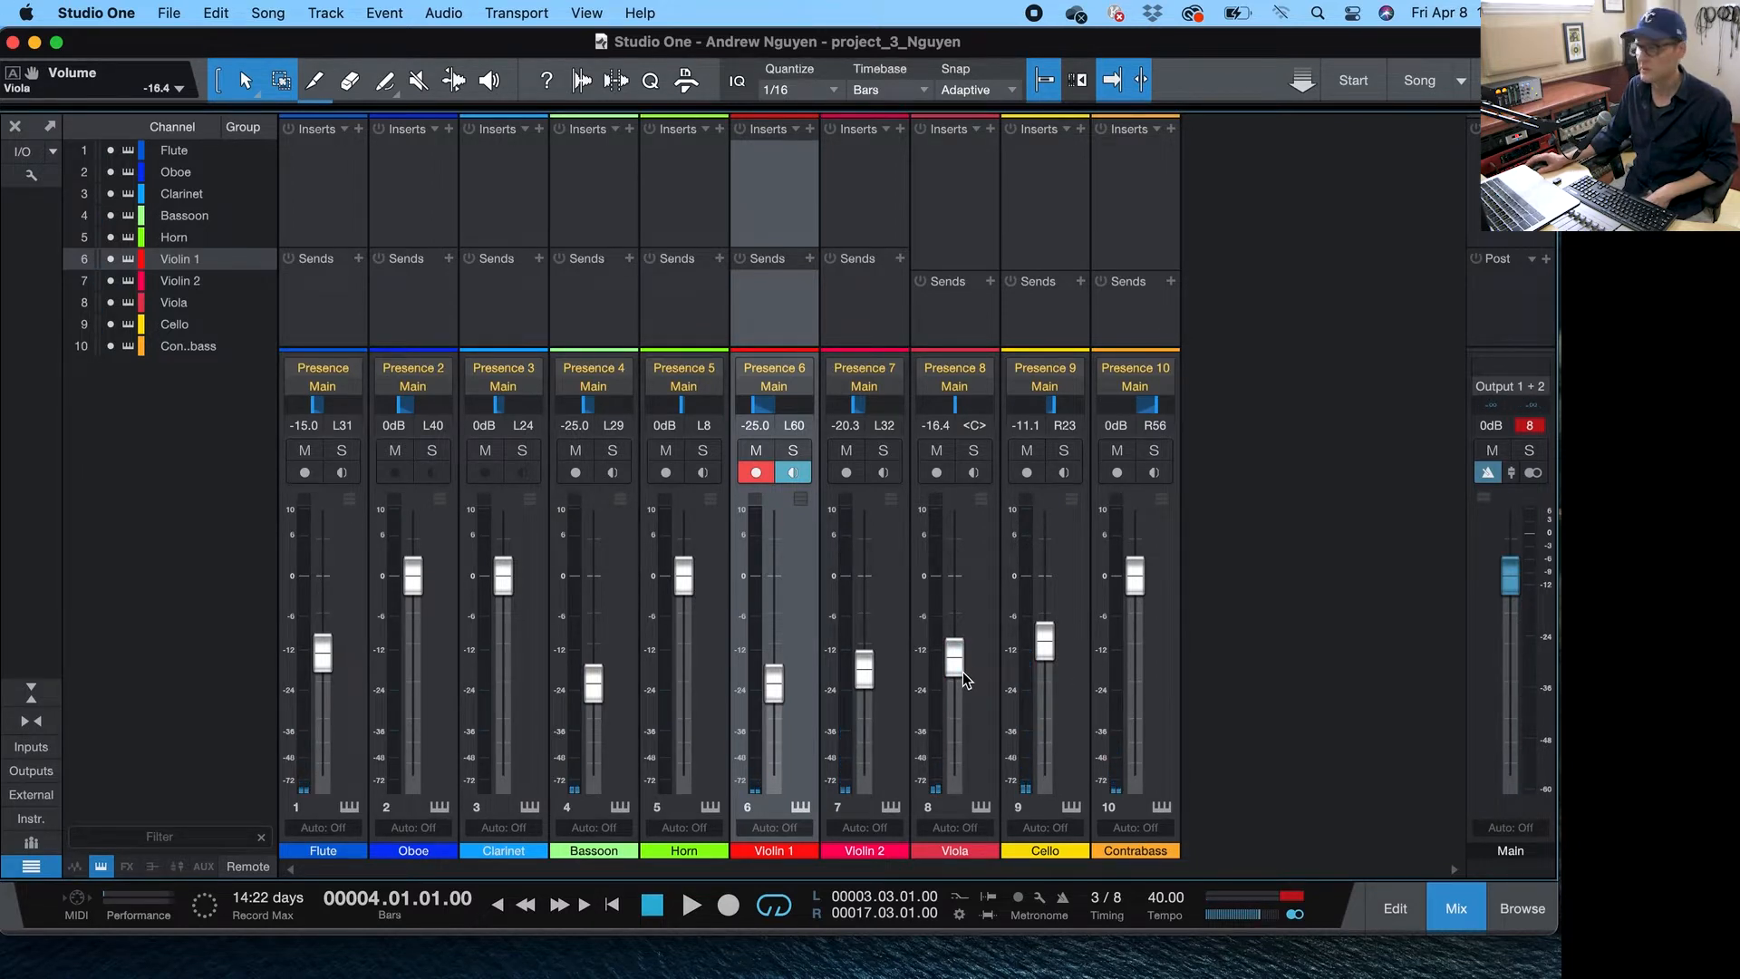
left_click(1528, 427)
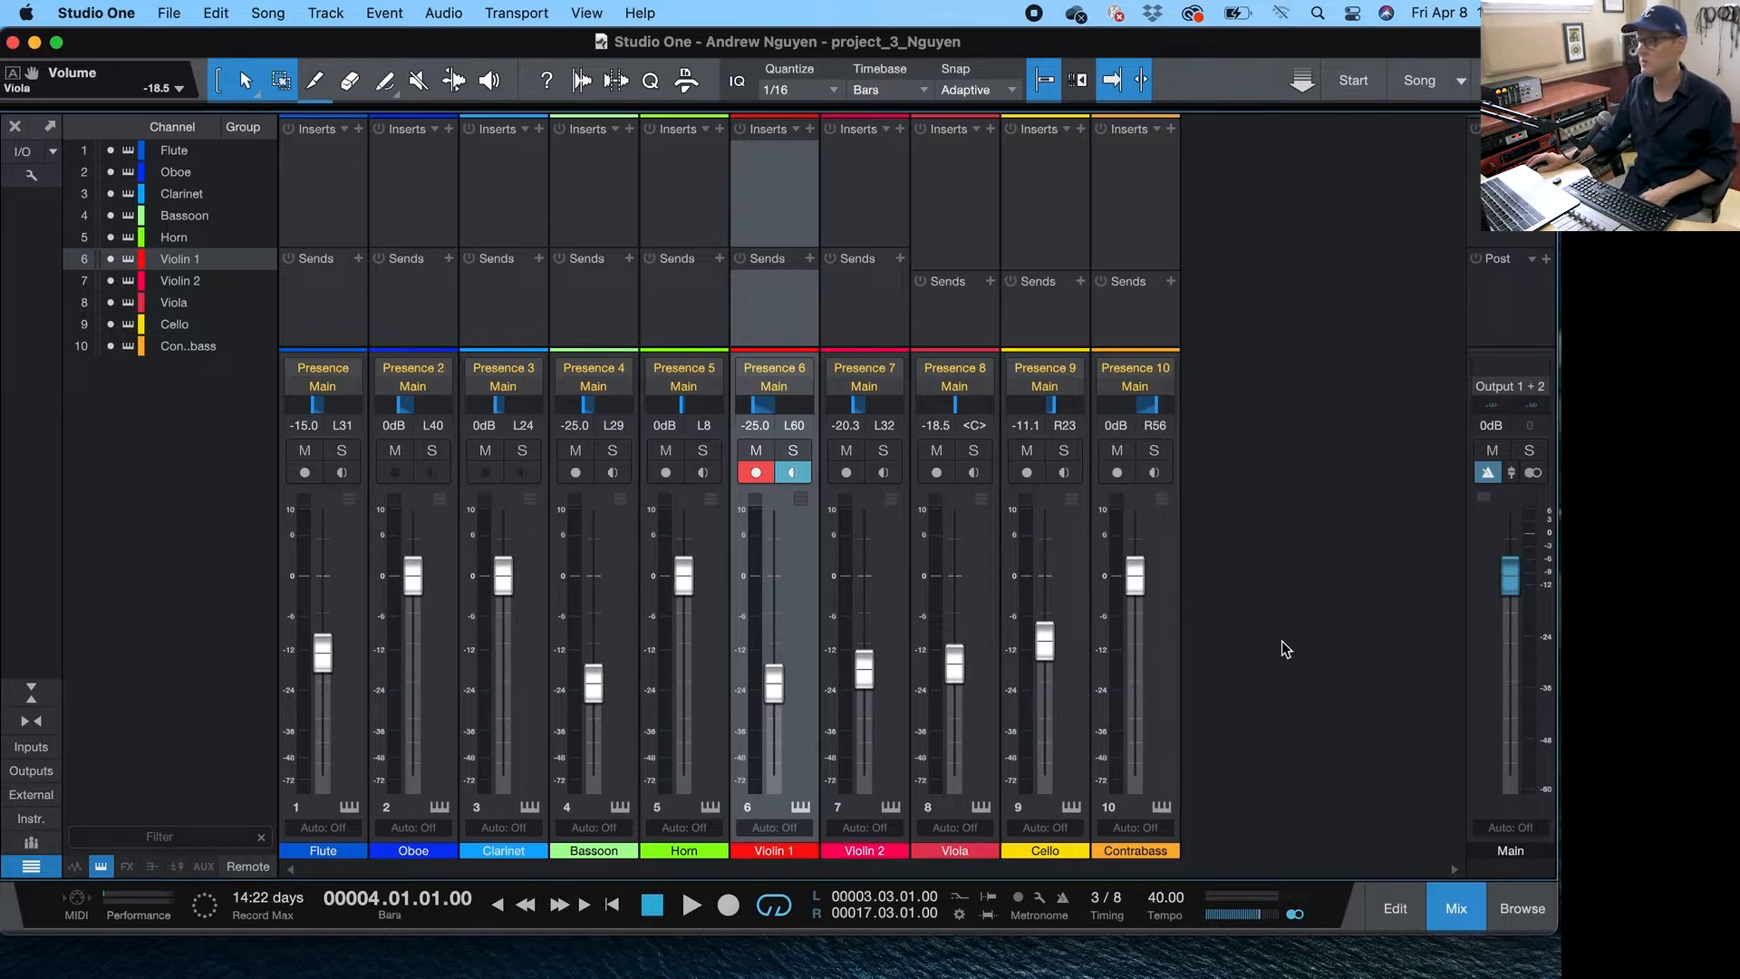
- Select the Violin 1 through Contrabass channels and add a bus for the selected channels
left_click(1155, 682)
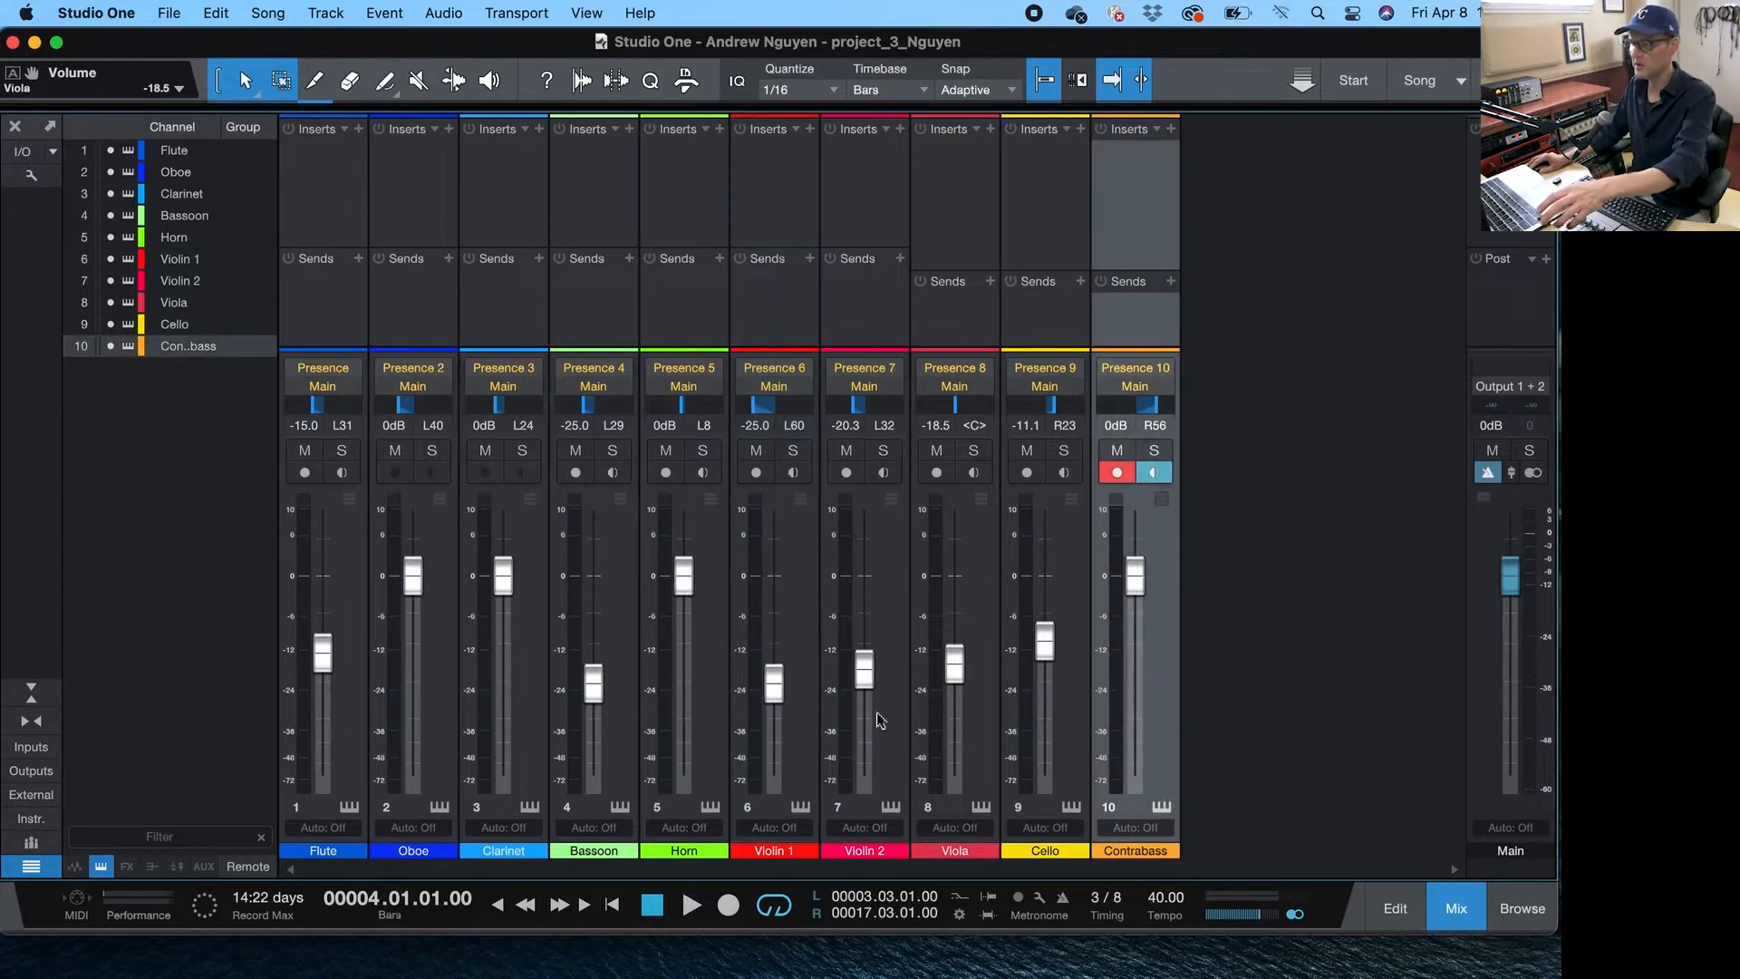
left_click(809, 681, "shift")
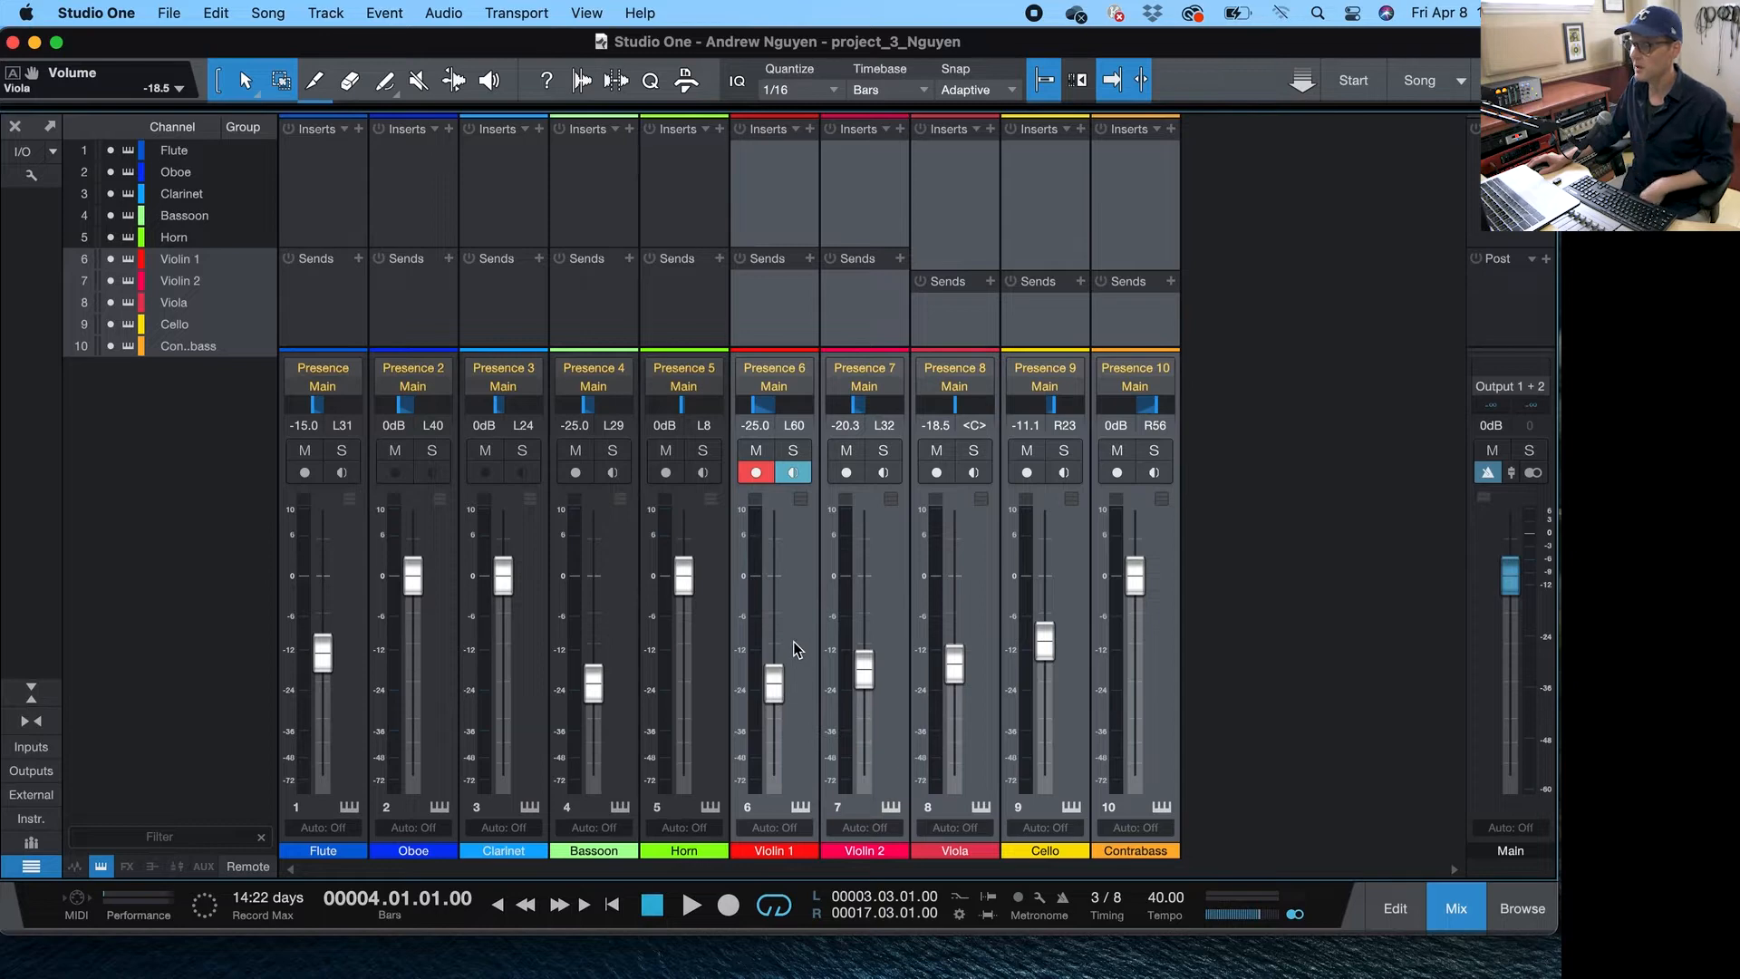
right_click(792, 647)
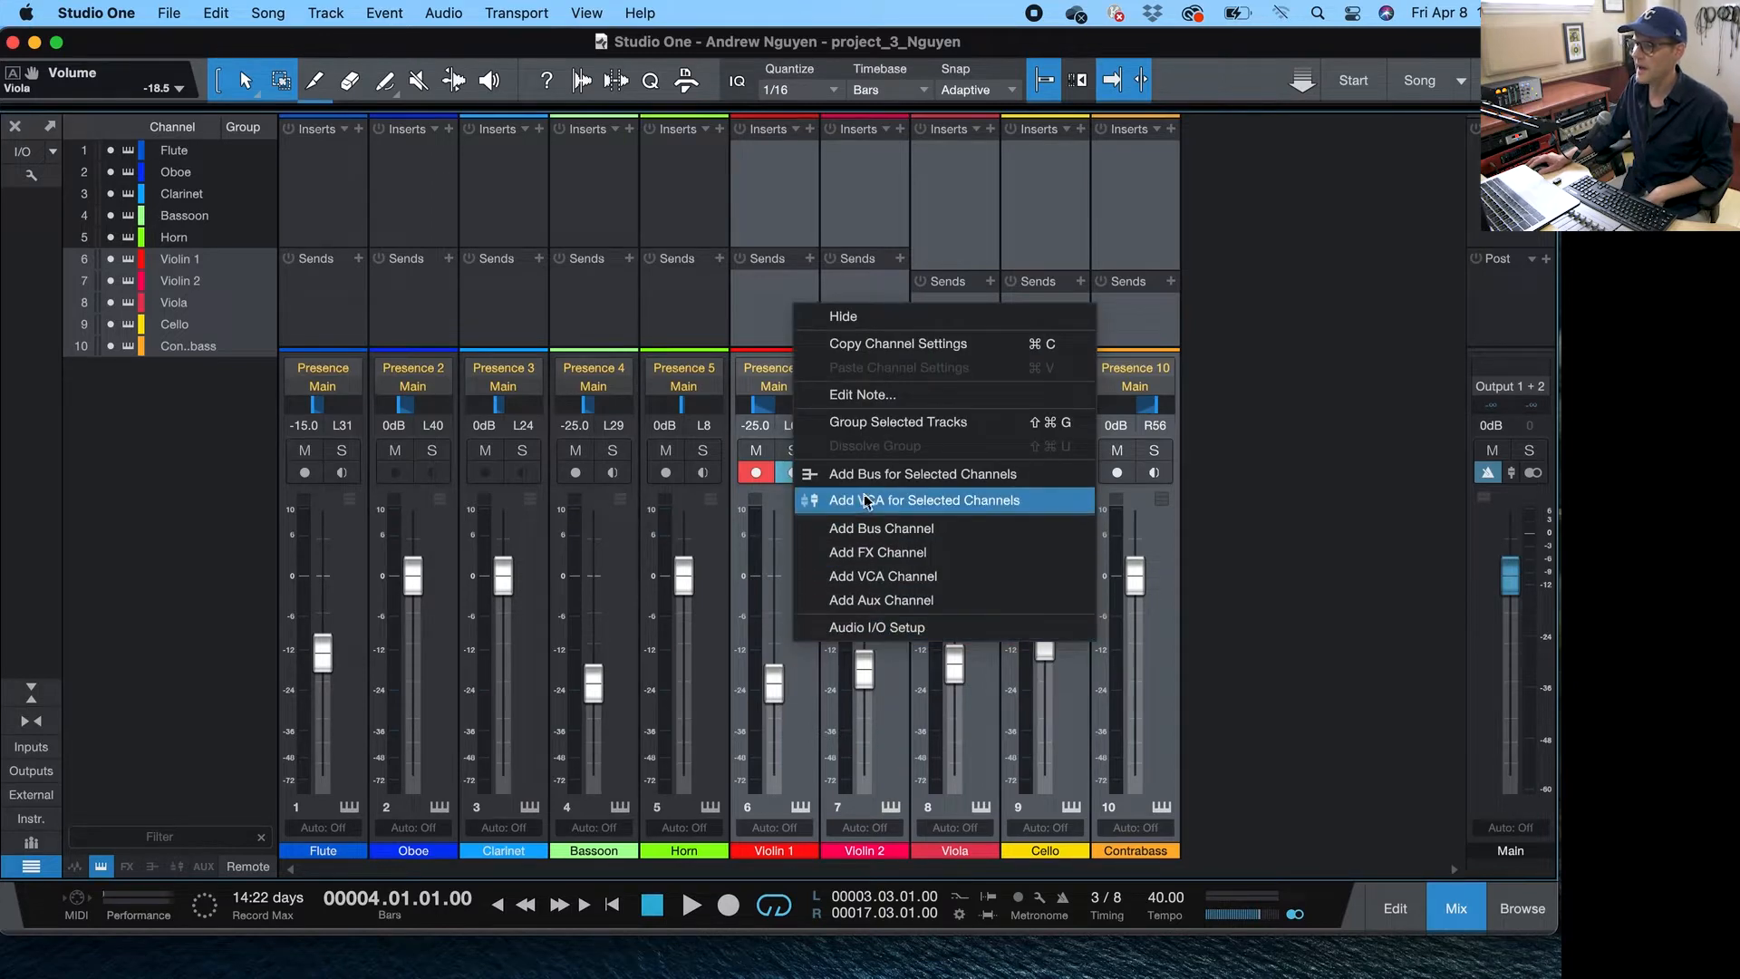
left_click(923, 474)
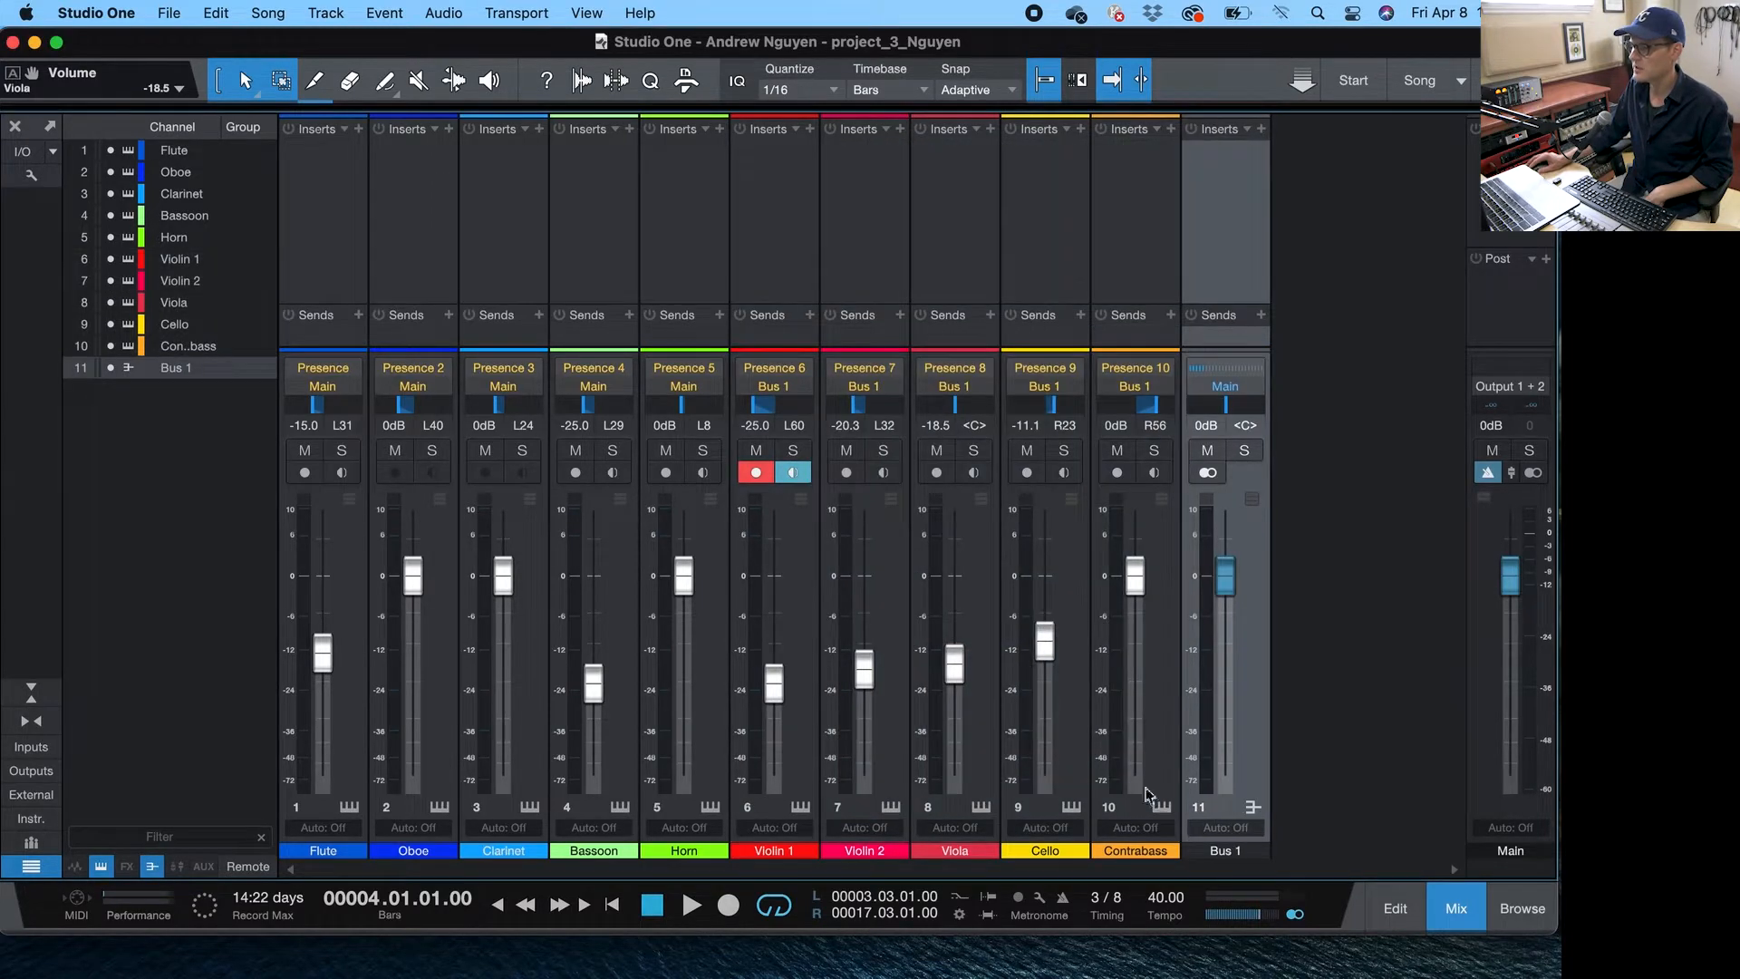
- Rename the new bus channel to STRINGS
double_click(1223, 852)
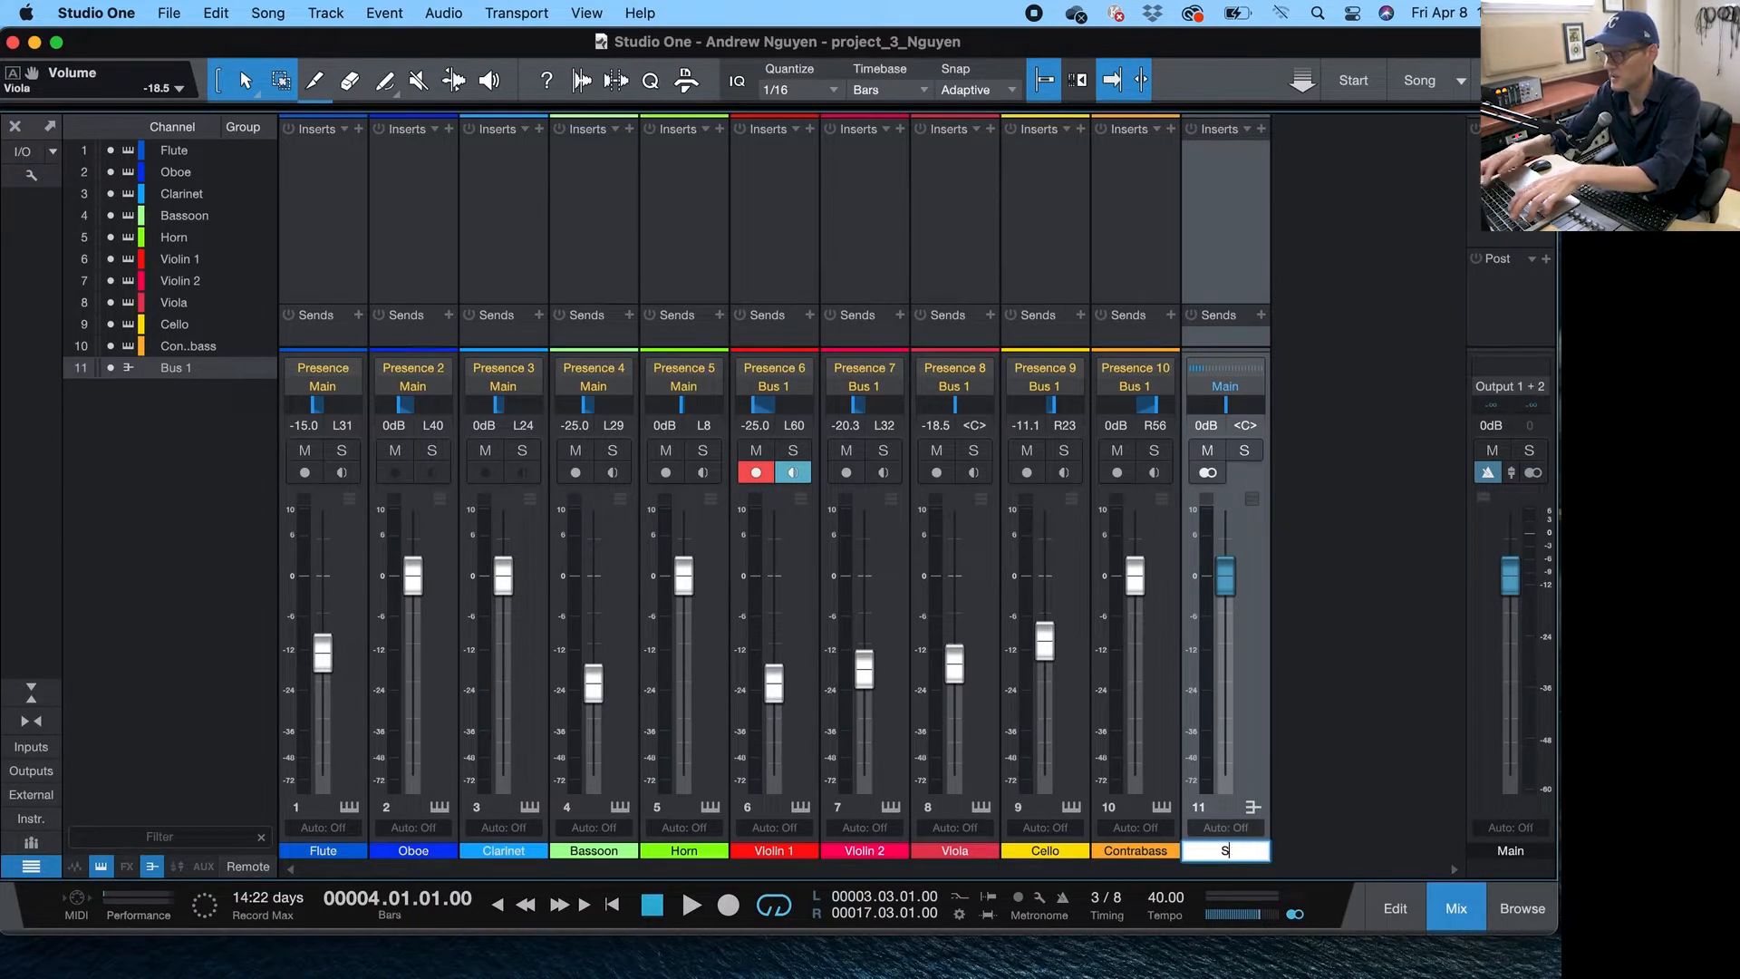
key("Return")
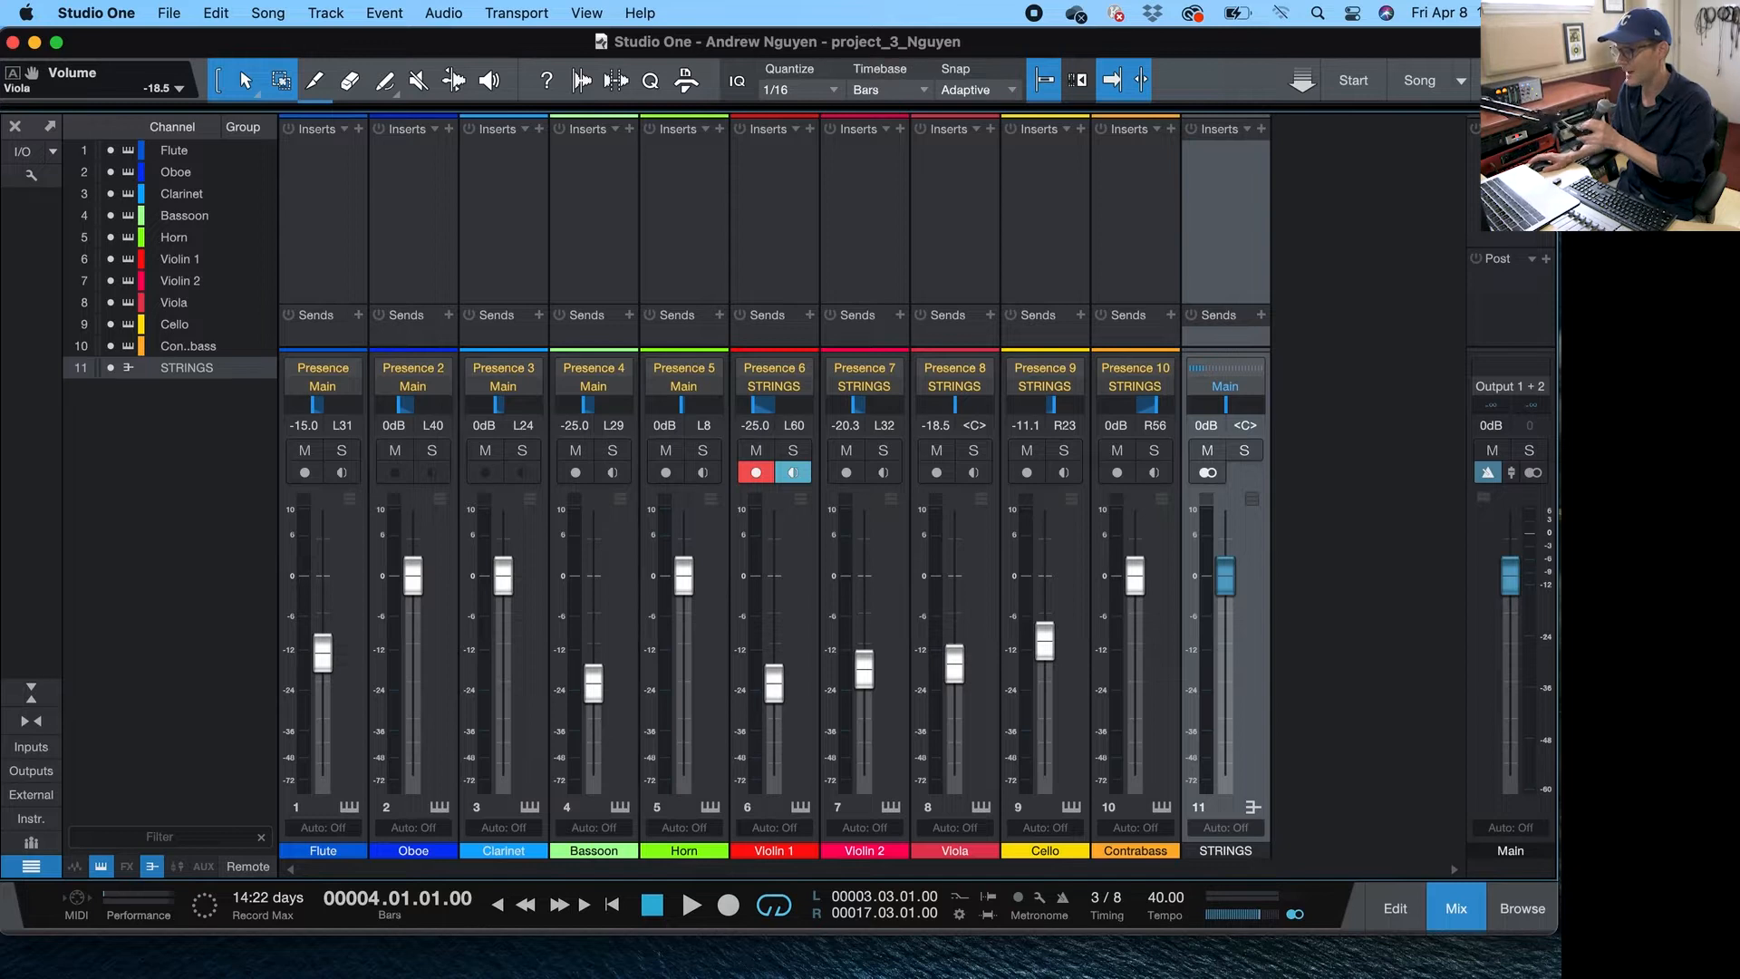
- Play the mix while muting and unmuting the STRINGS bus to compare
key("space")
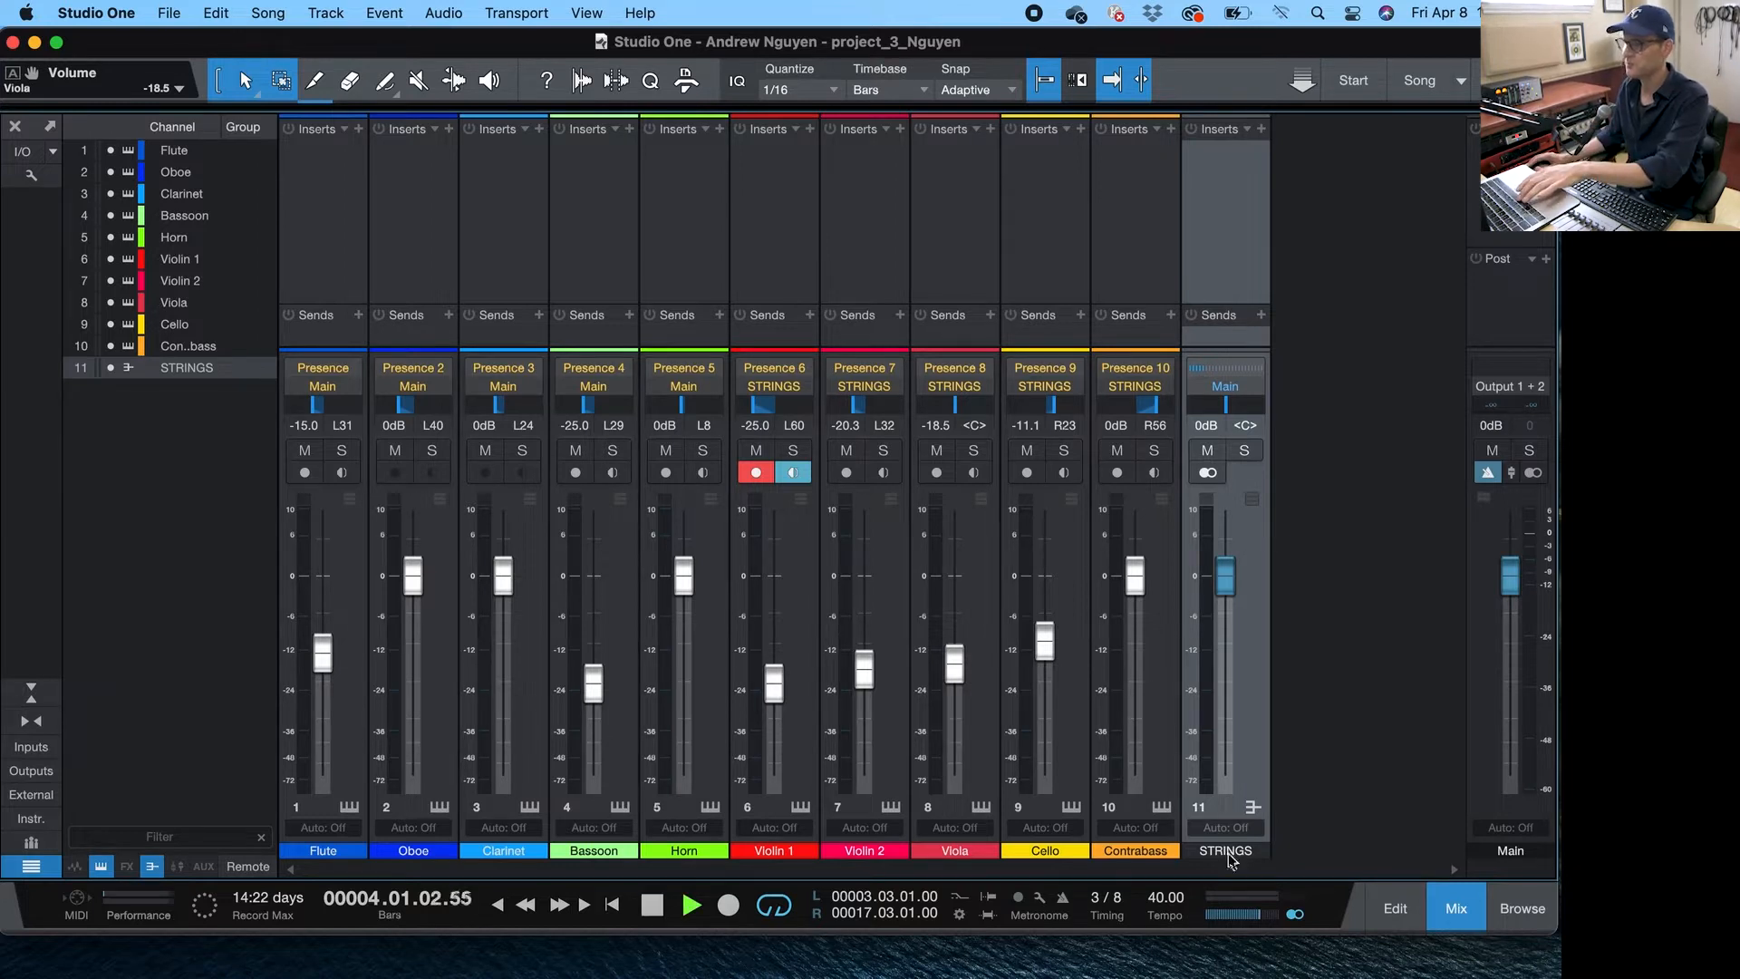
left_click(1211, 451)
left_click(1218, 451)
key("space")
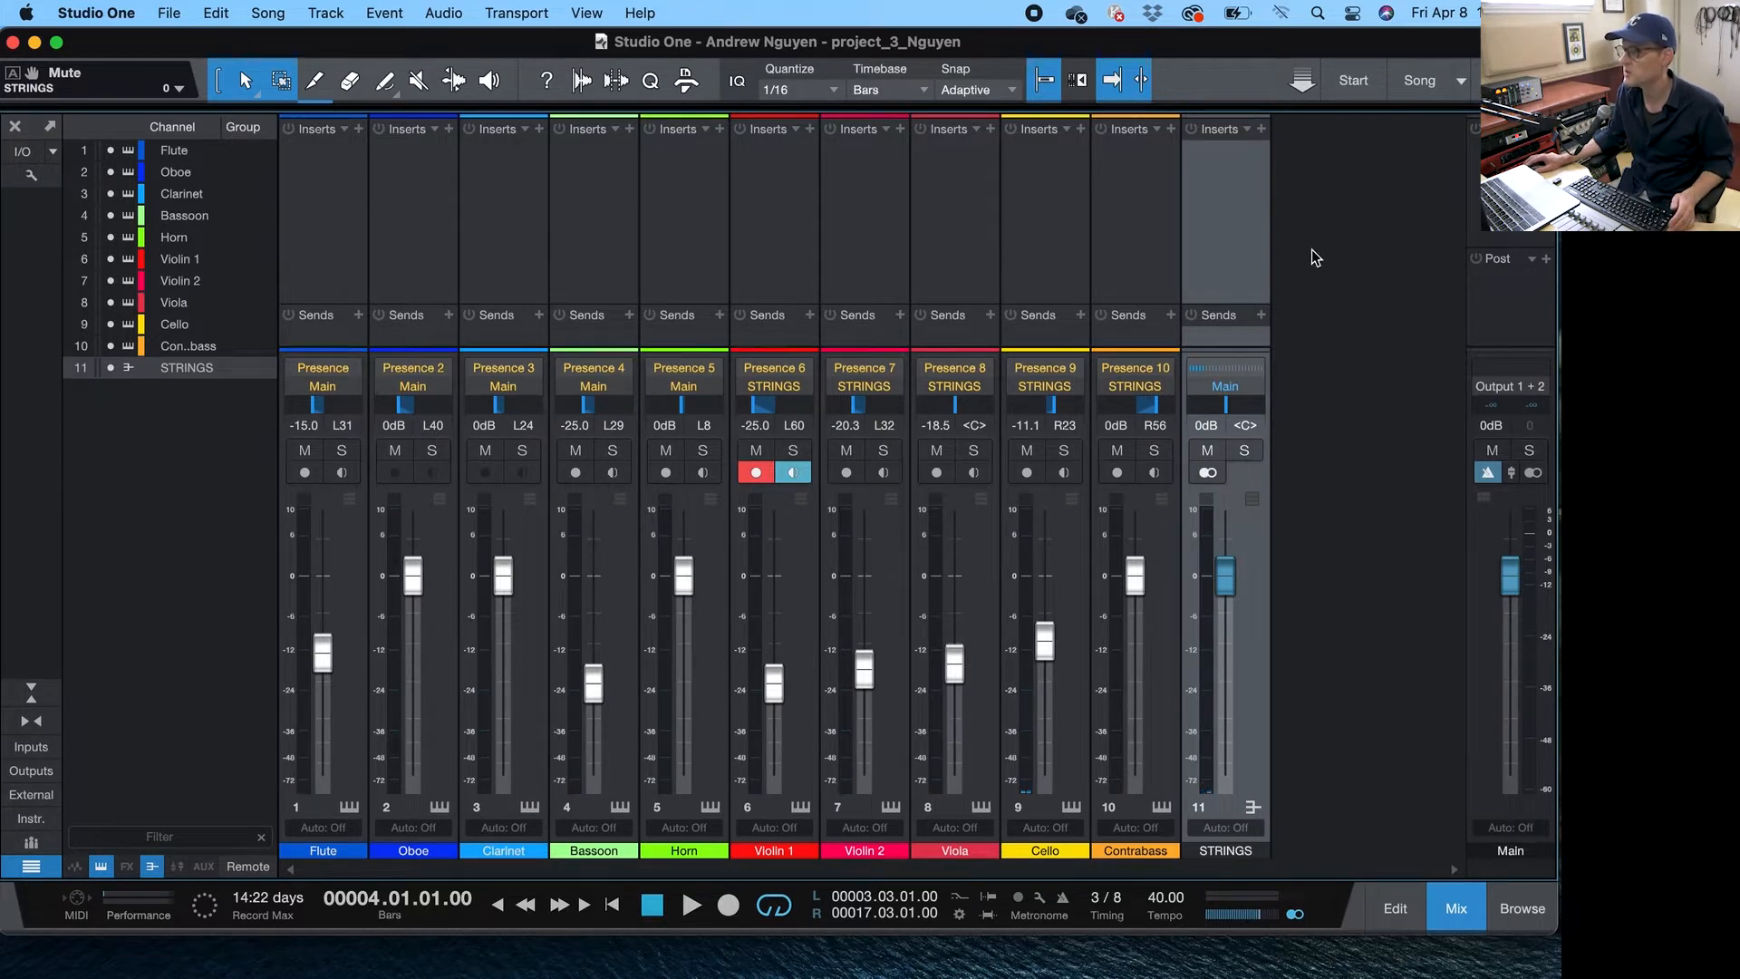
- Insert a PreSonus Pro EQ on the STRINGS bus
left_click(1260, 129)
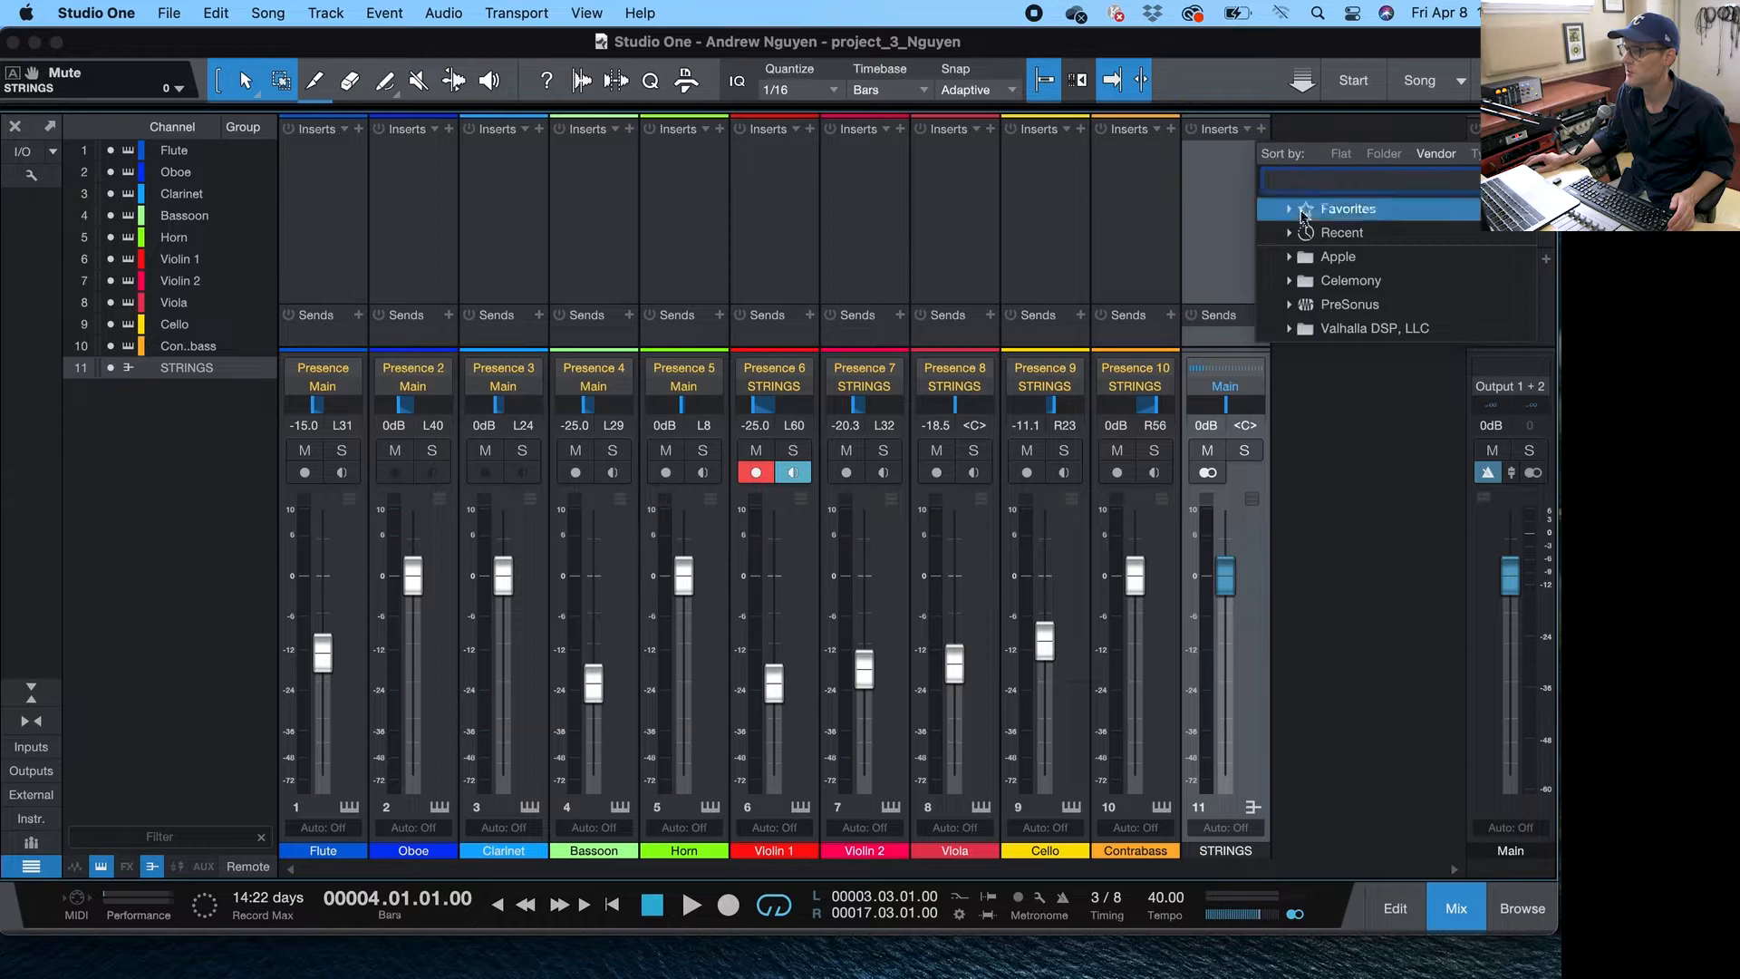
left_click(1298, 306)
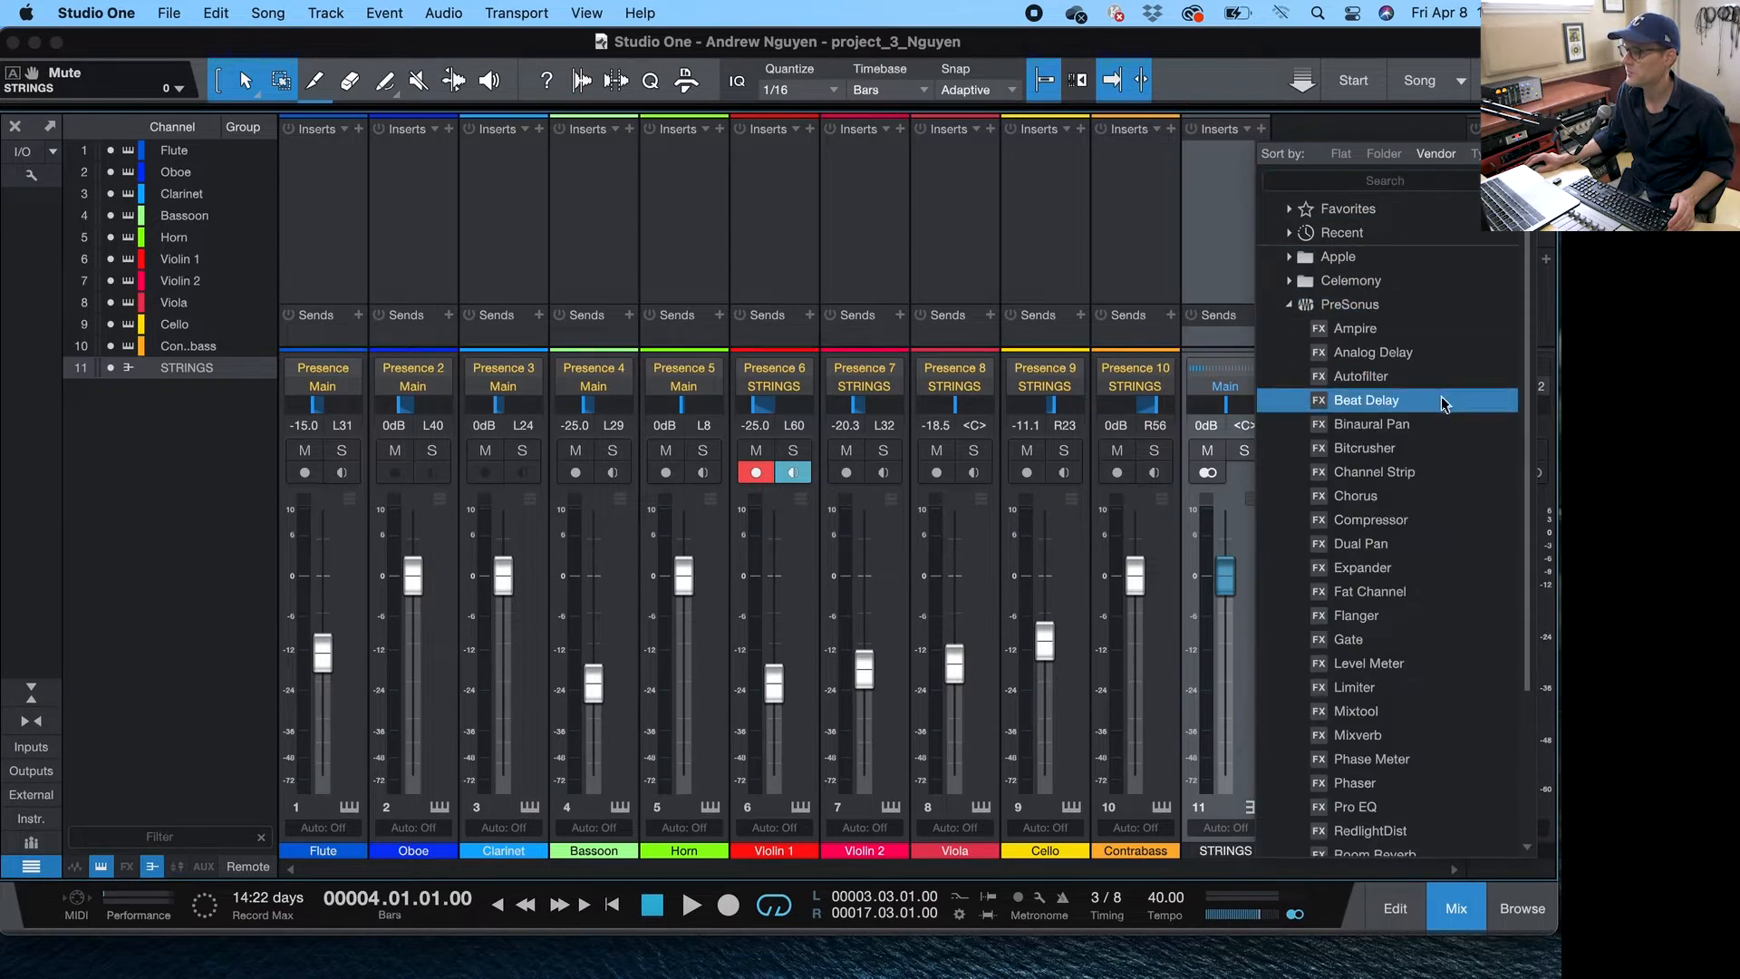
left_click_drag(1527, 501, 1523, 645)
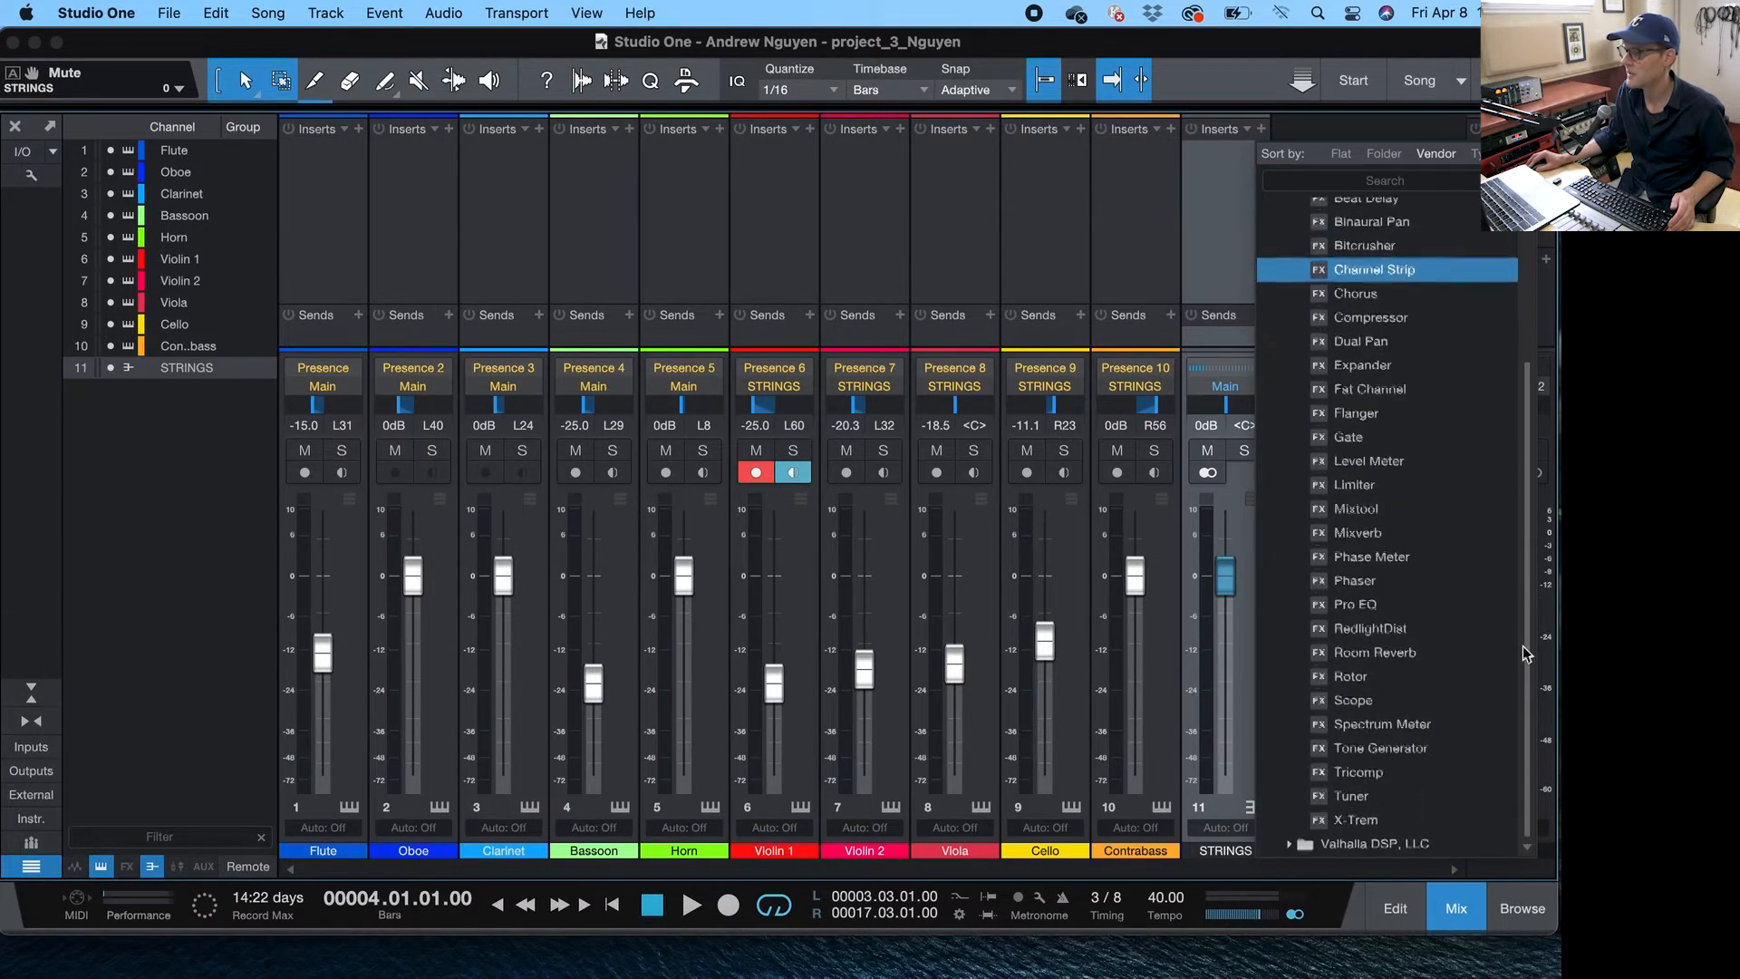
double_click(1375, 609)
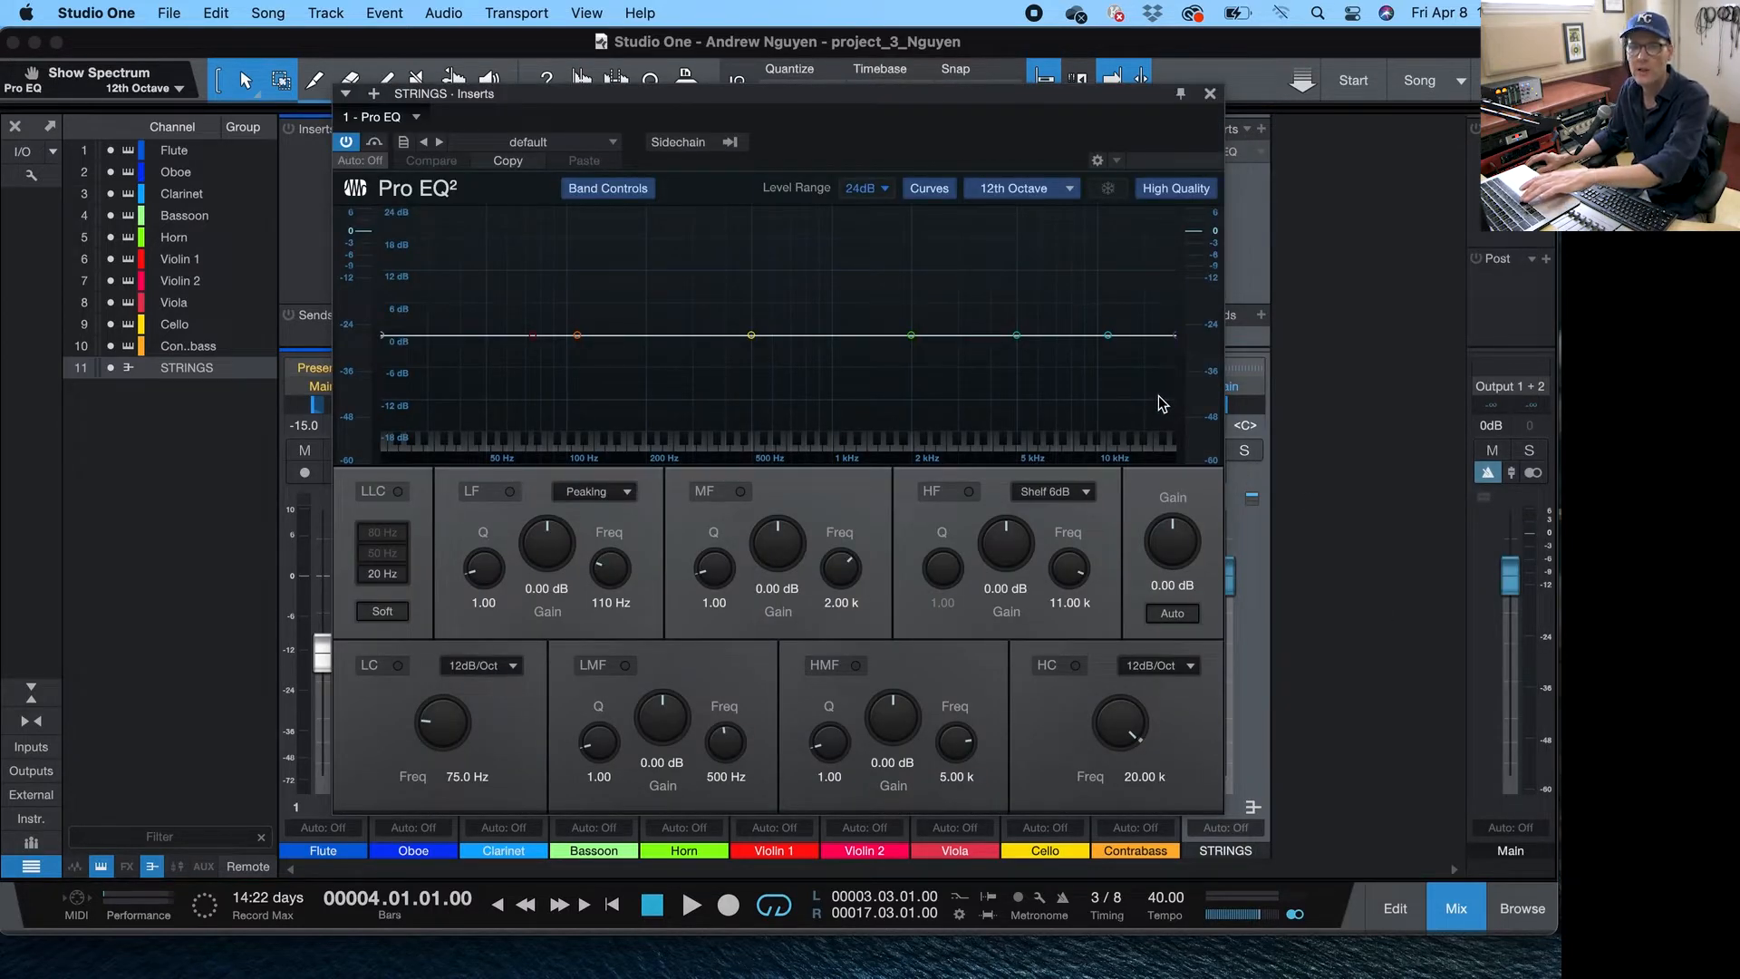
- During playback, set the high-mid EQ band at 6.82 kHz to a -8.46 dB cut with Q 0.62
key("space")
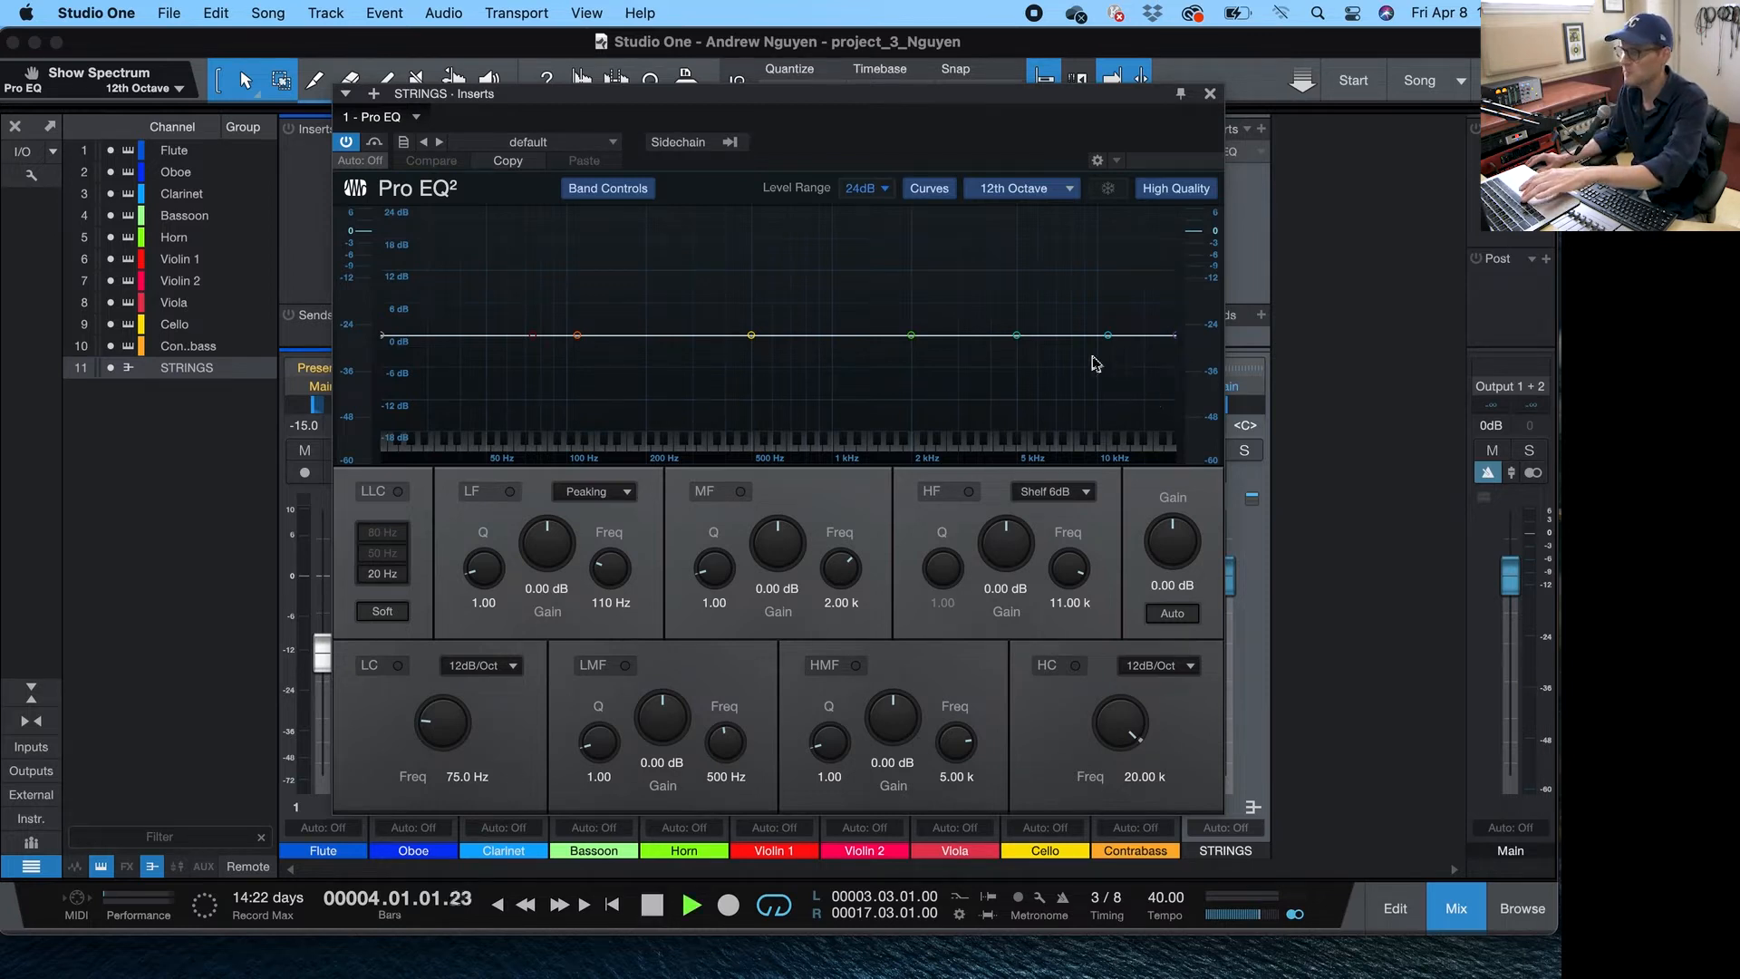
left_click_drag(1018, 336, 1057, 277)
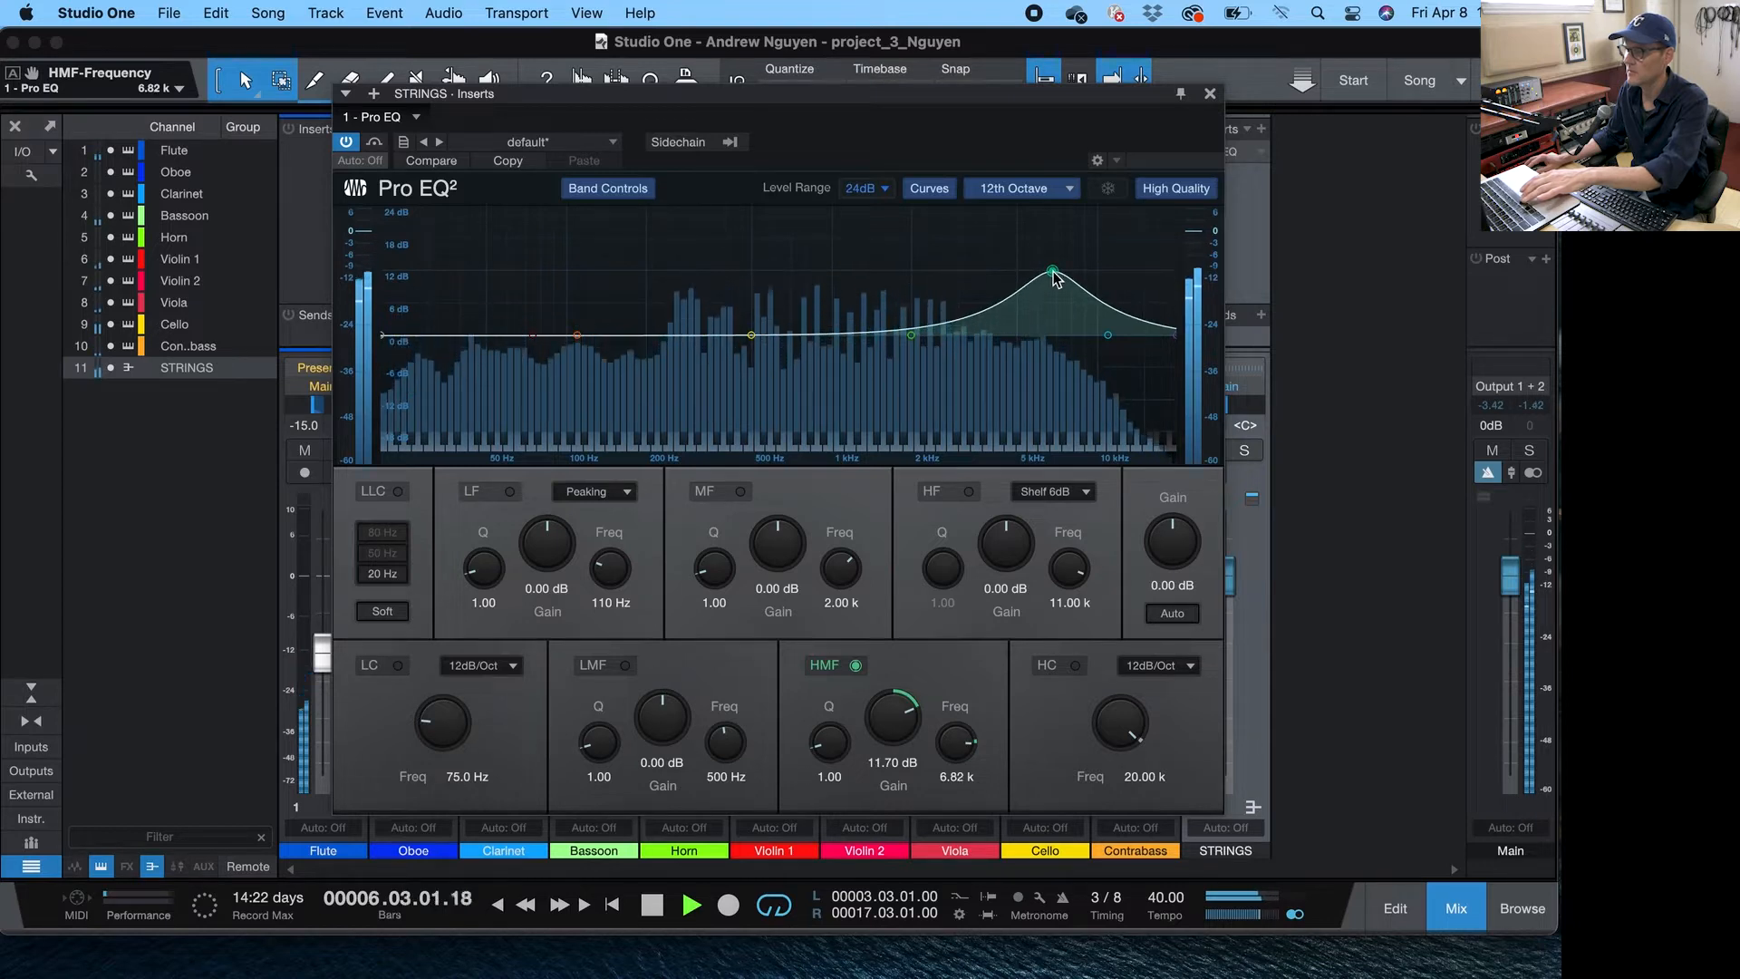
key("space")
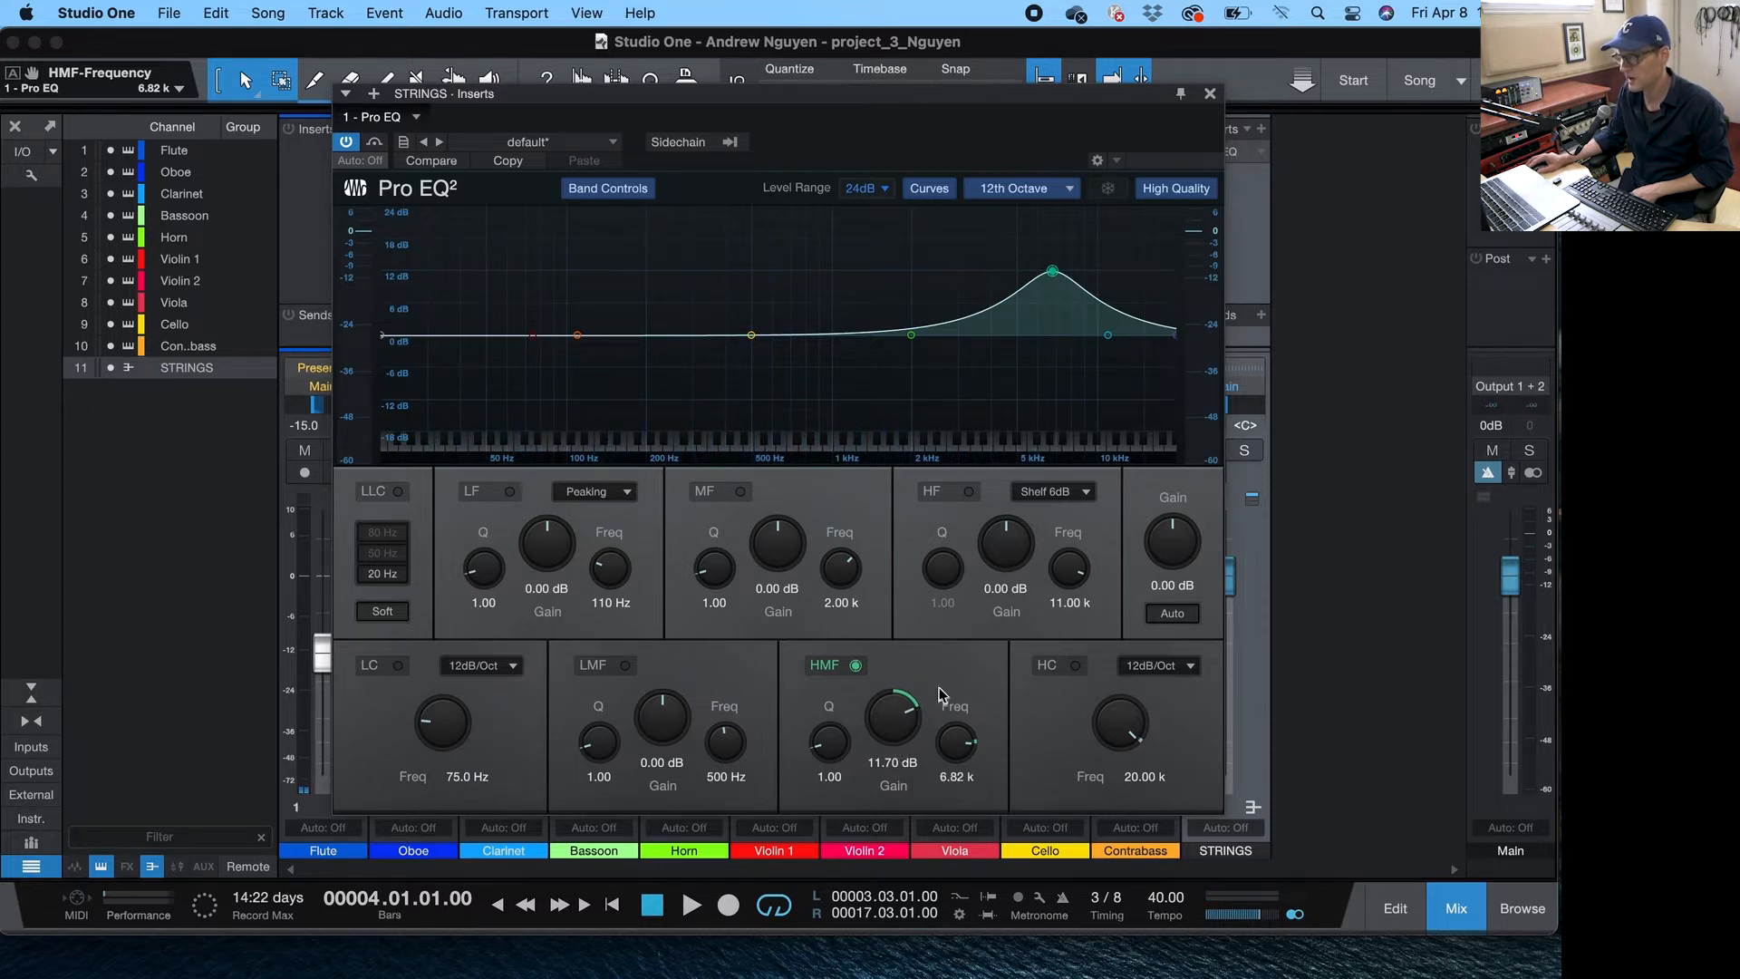
left_click_drag(916, 709, 911, 787)
key("space")
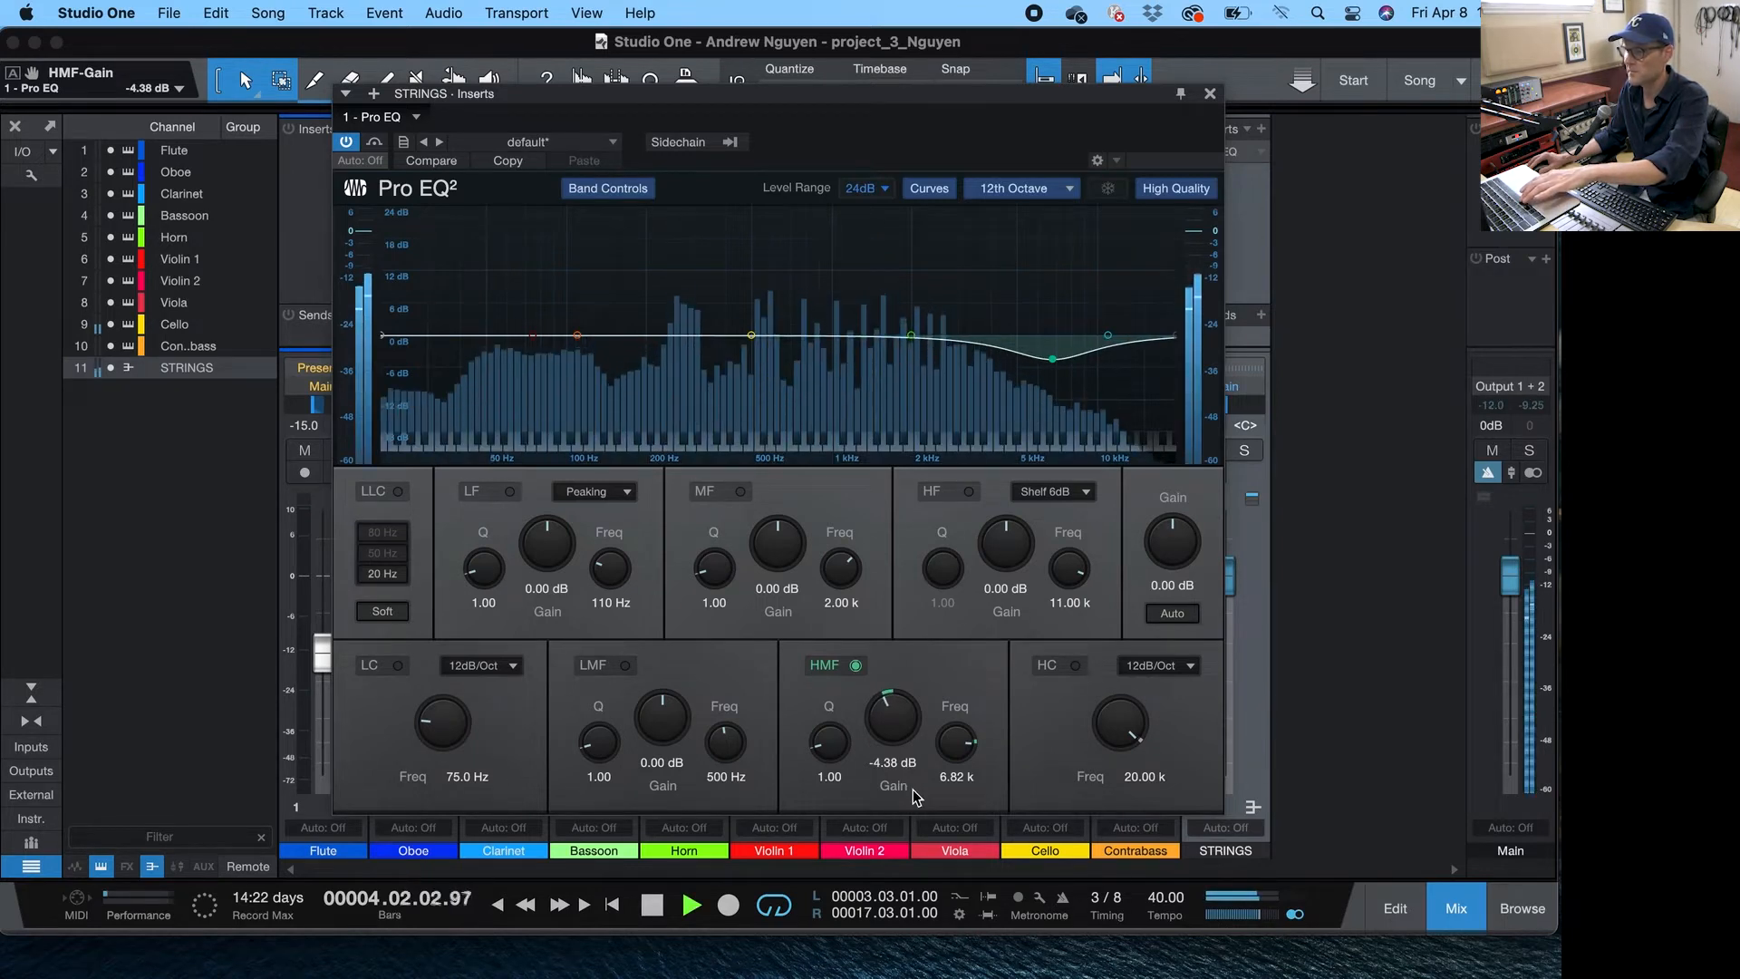
left_click_drag(897, 740, 900, 755)
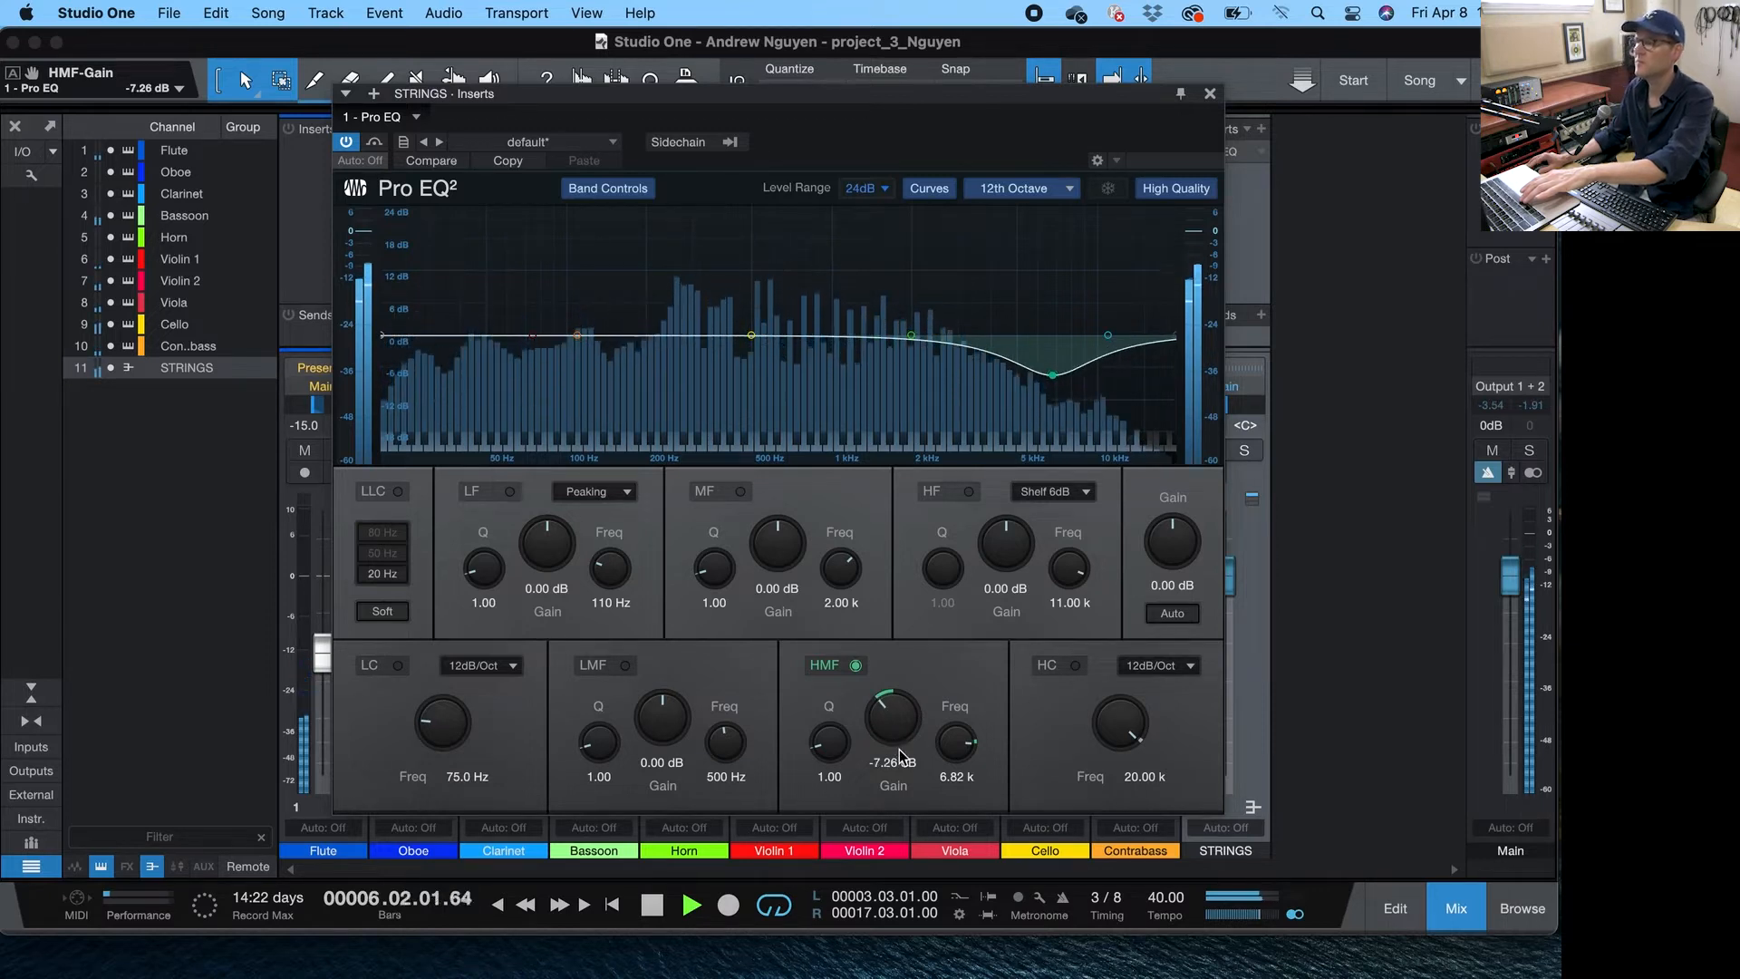
left_click_drag(901, 755, 842, 749)
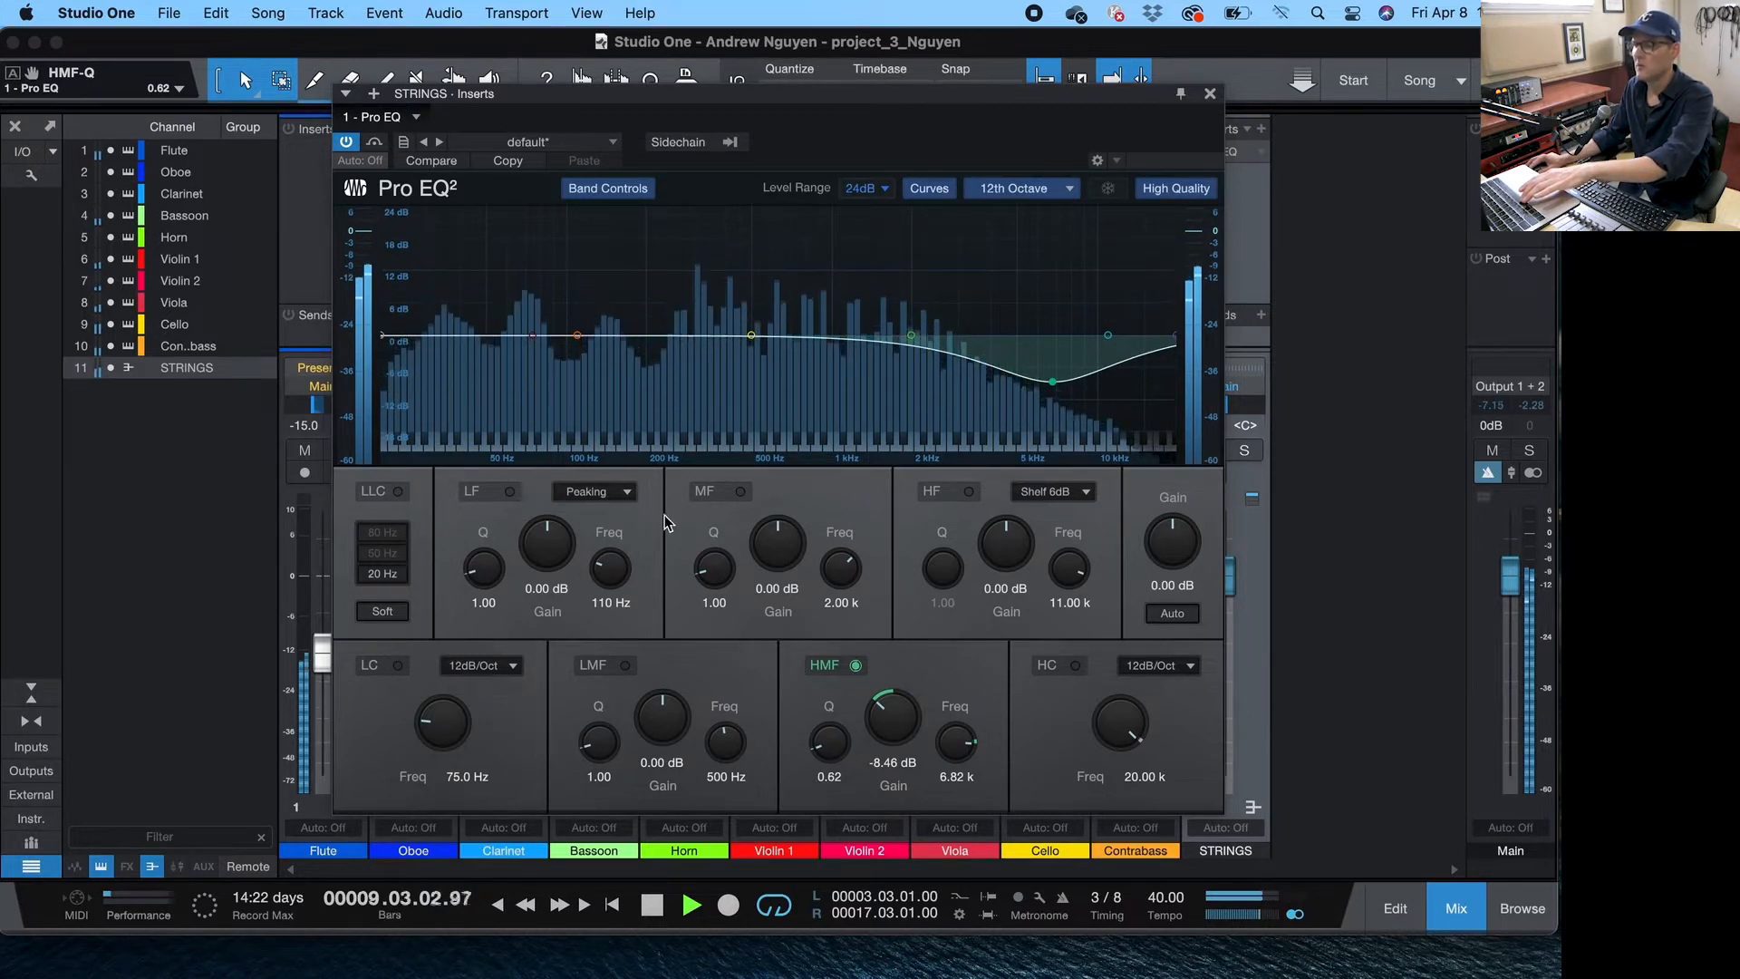
key("space")
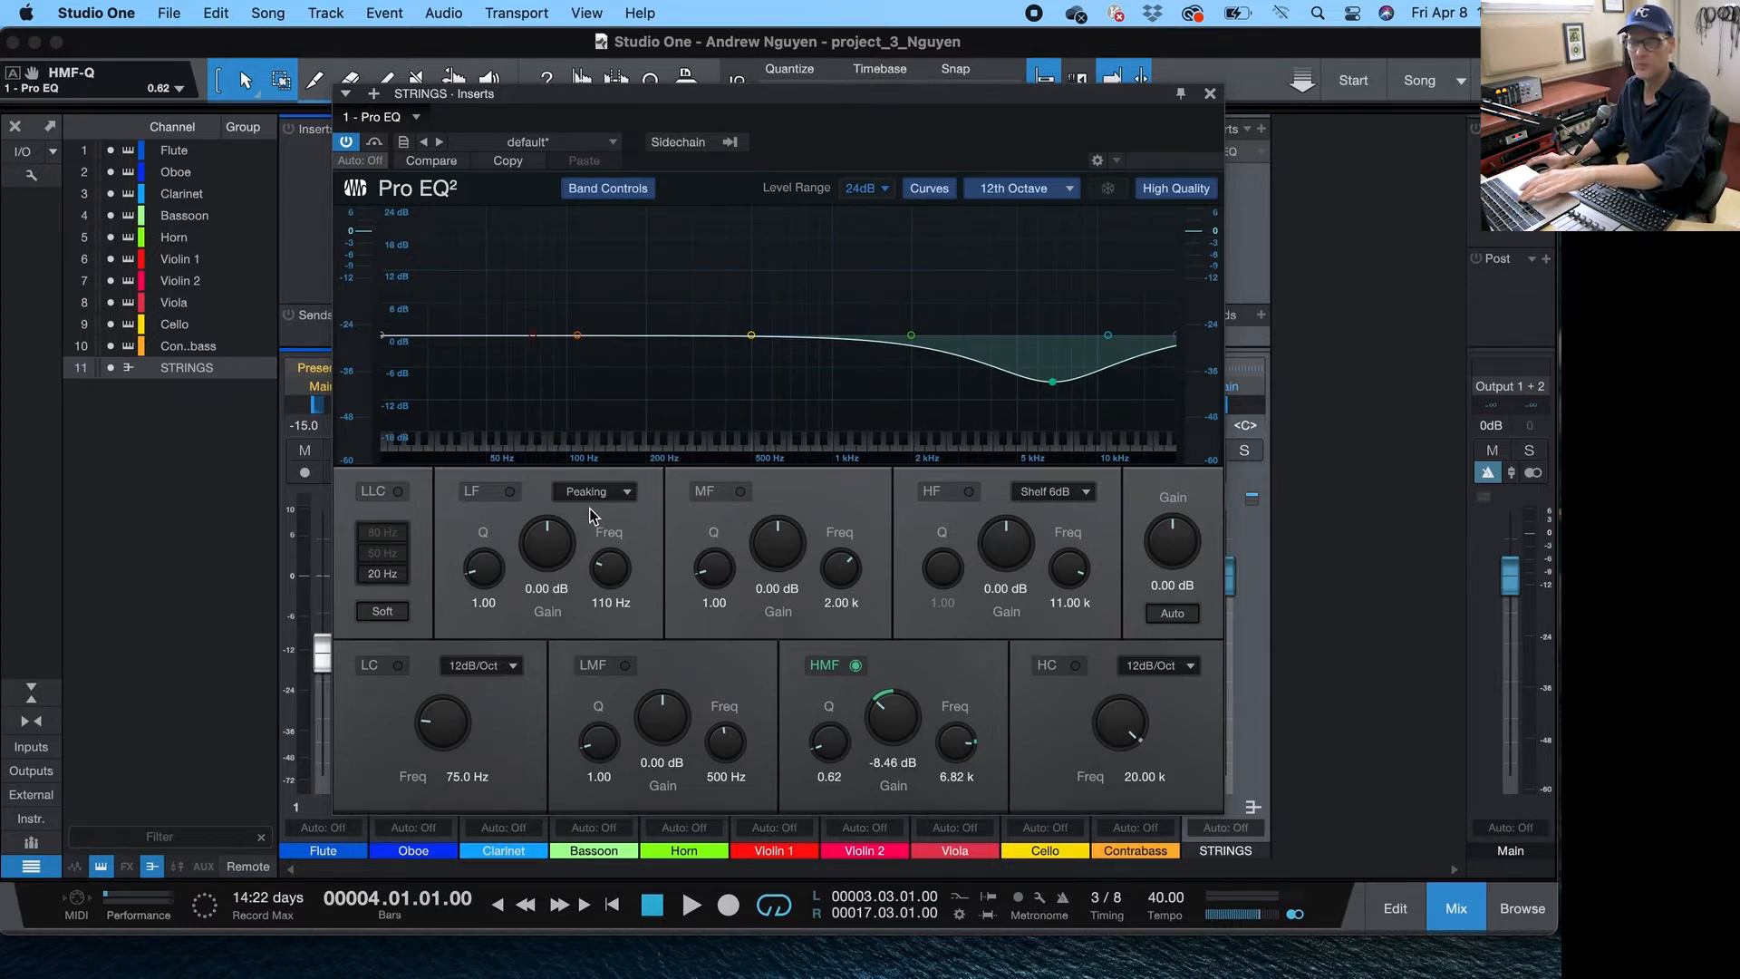
- During playback, cut the low EQ band to -4.56 dB at 140 Hz with Q 0.38
key("space")
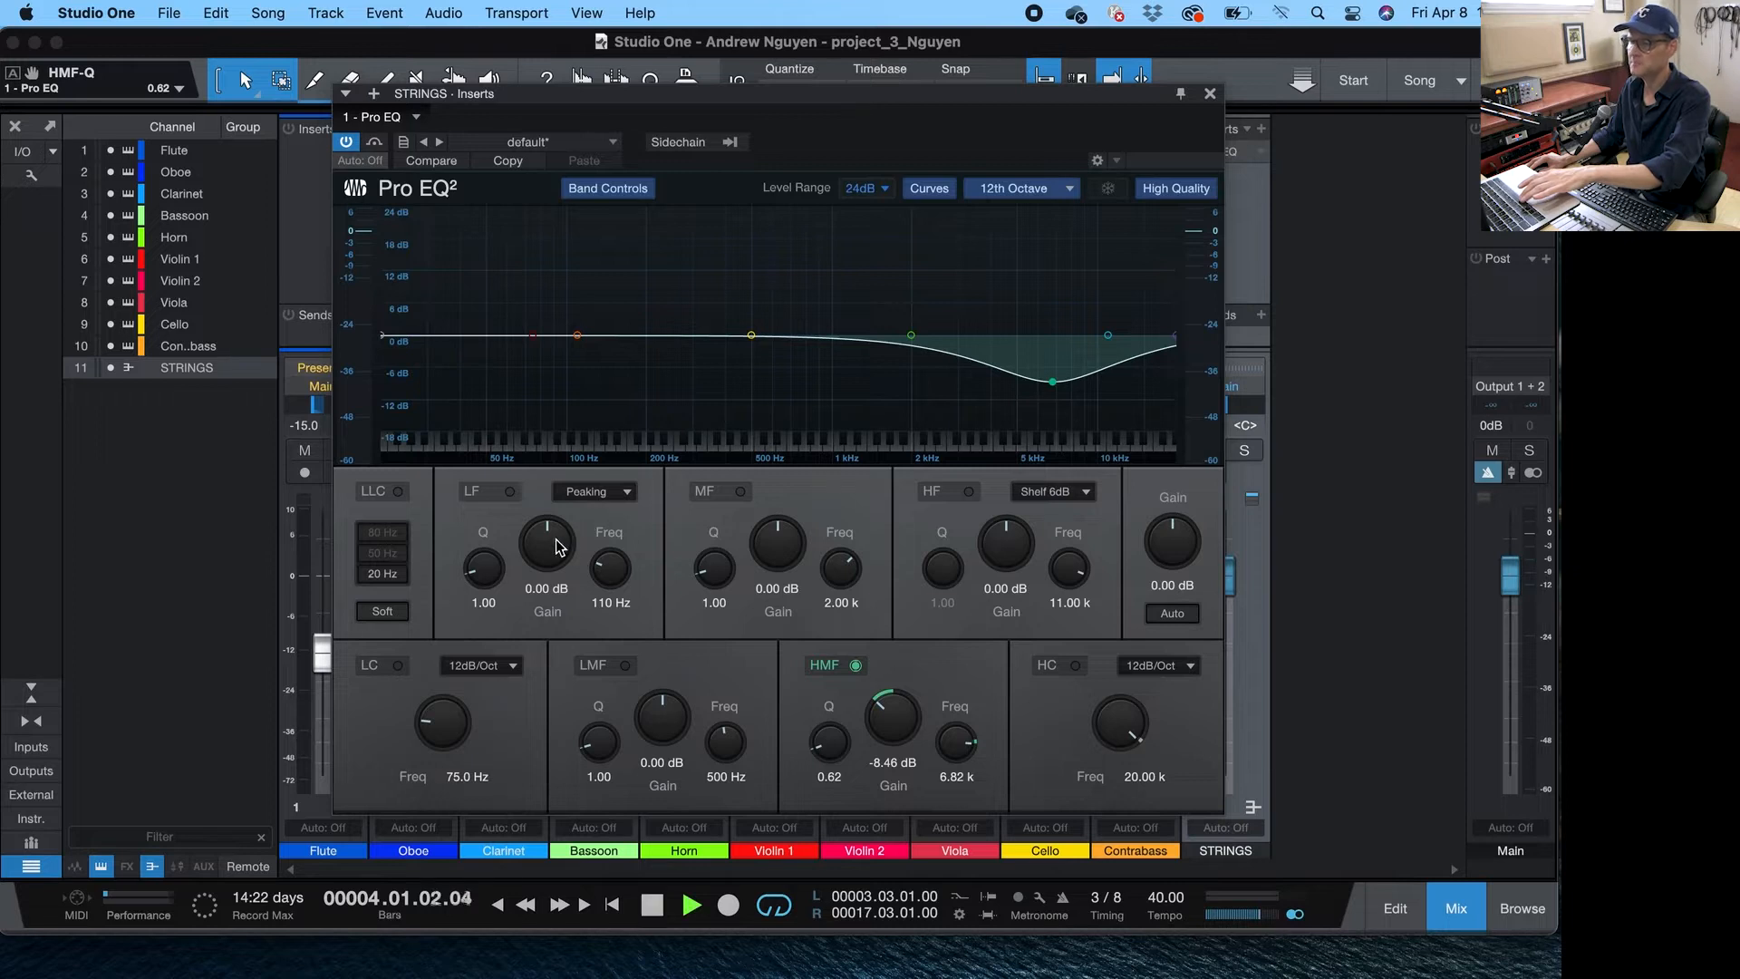
left_click_drag(551, 539, 603, 563)
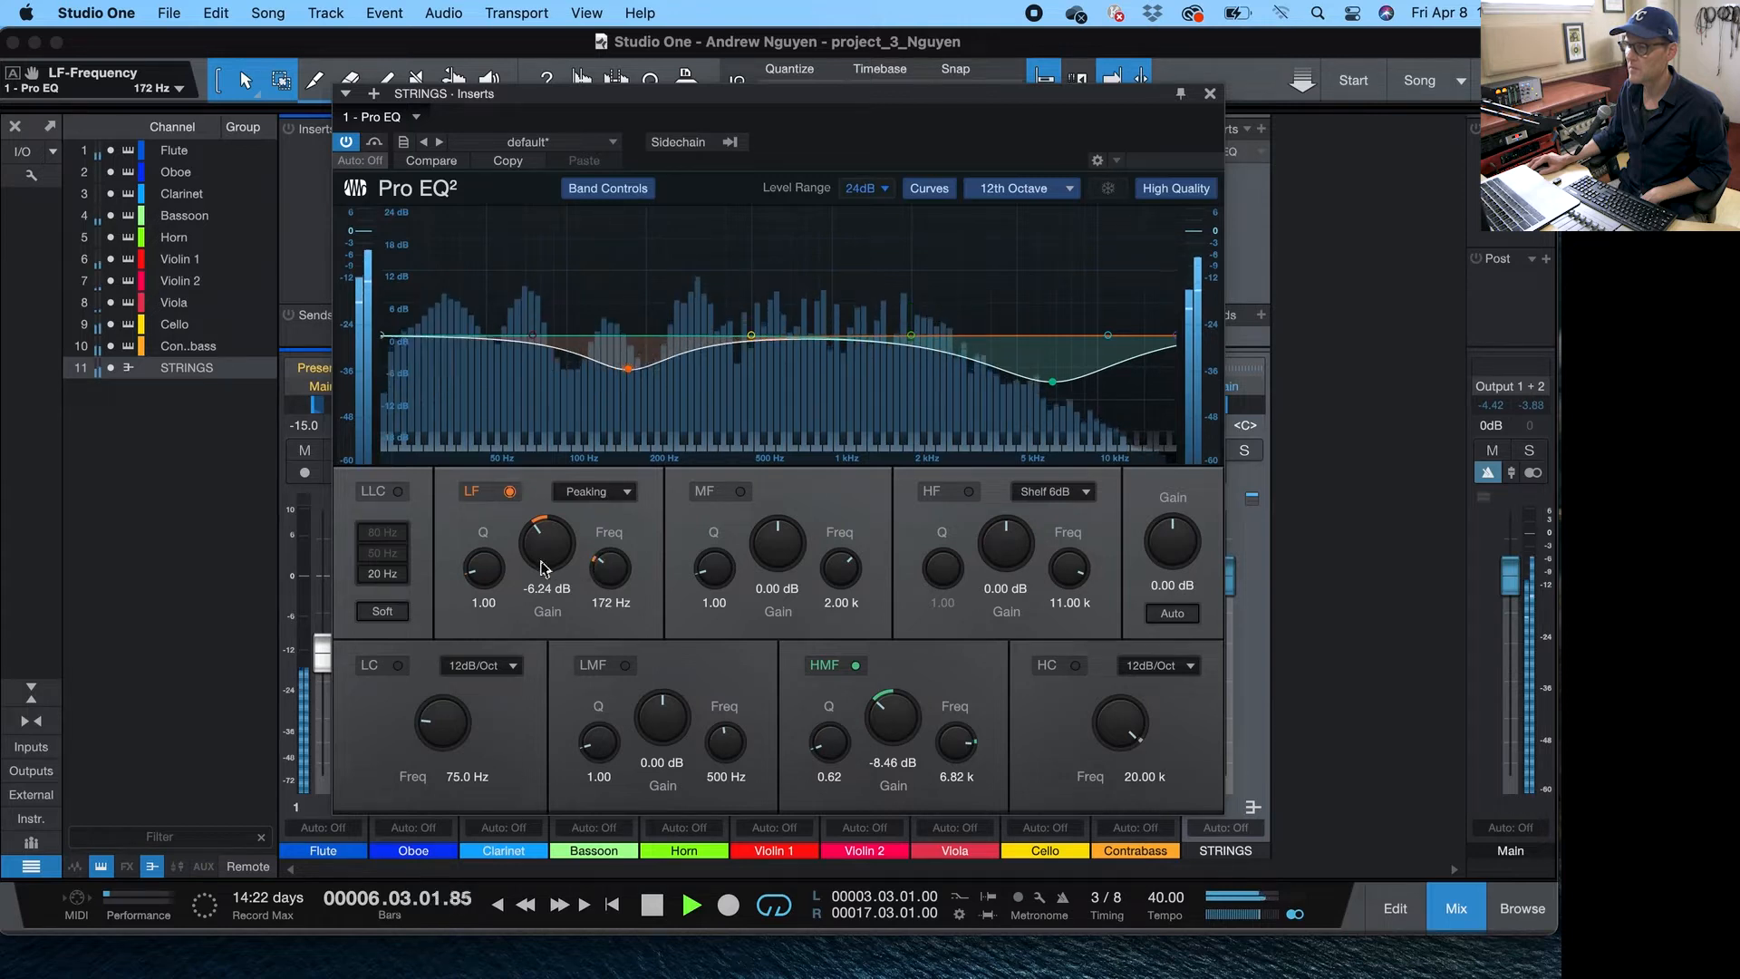
left_click_drag(493, 569, 603, 569)
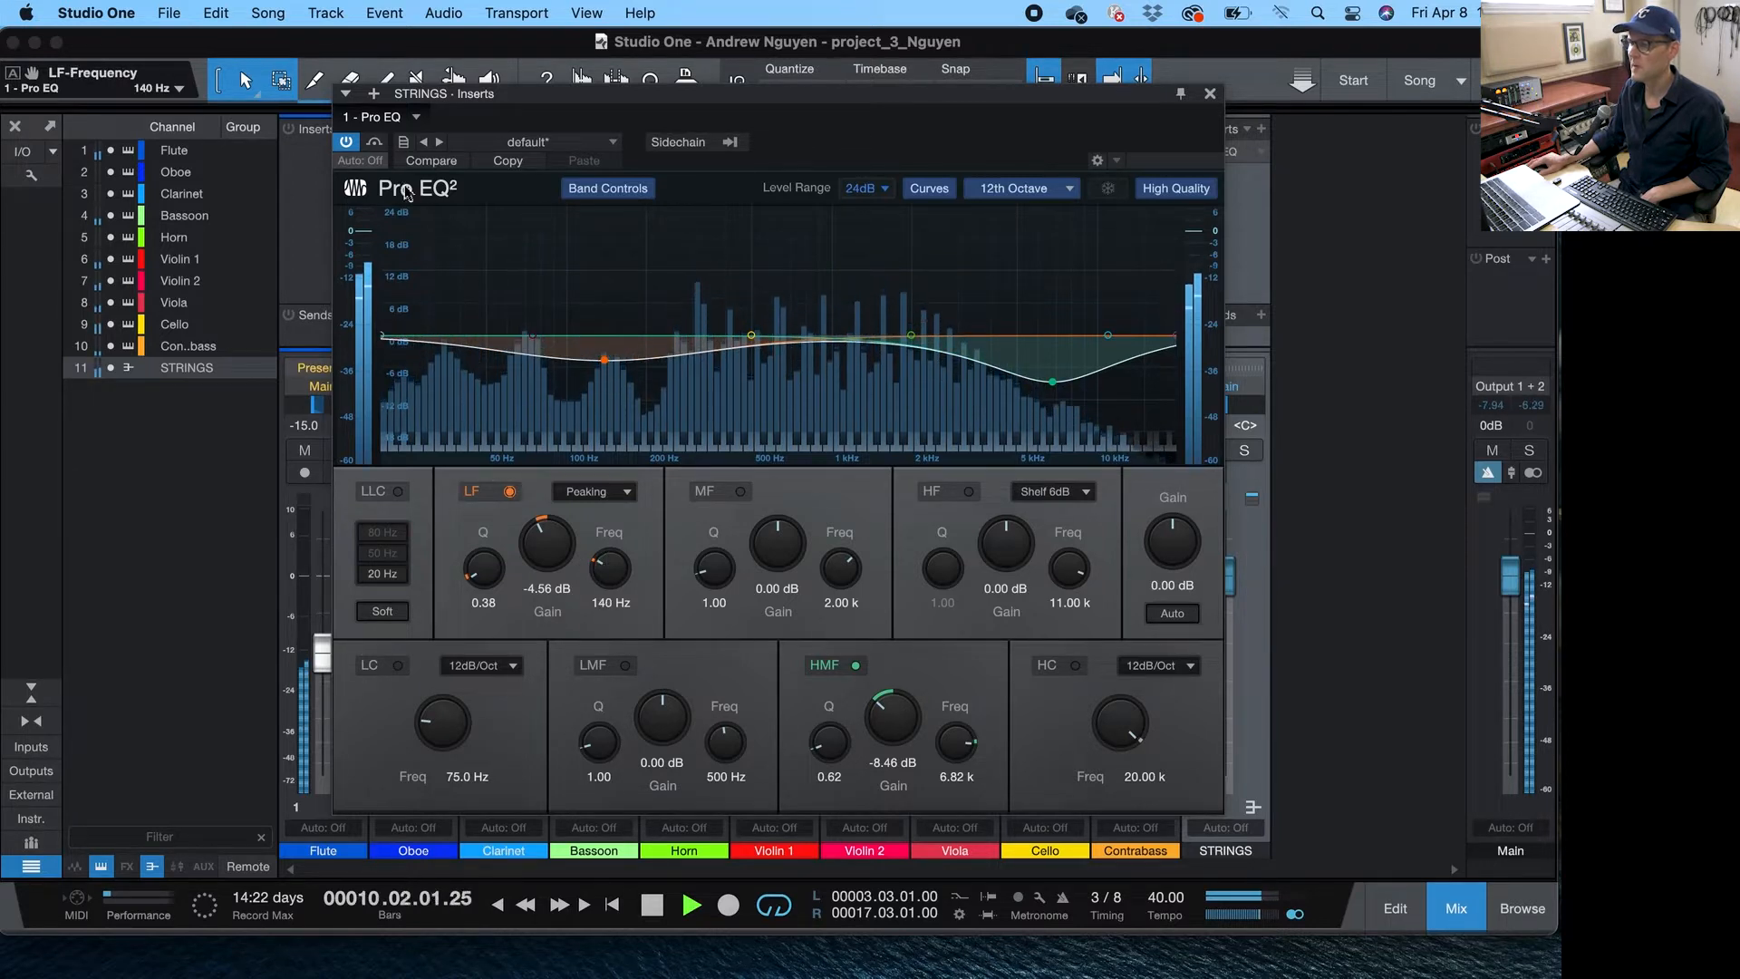
- Compare the EQ bypassed and active, stop playback, and close the Pro EQ window
left_click(377, 145)
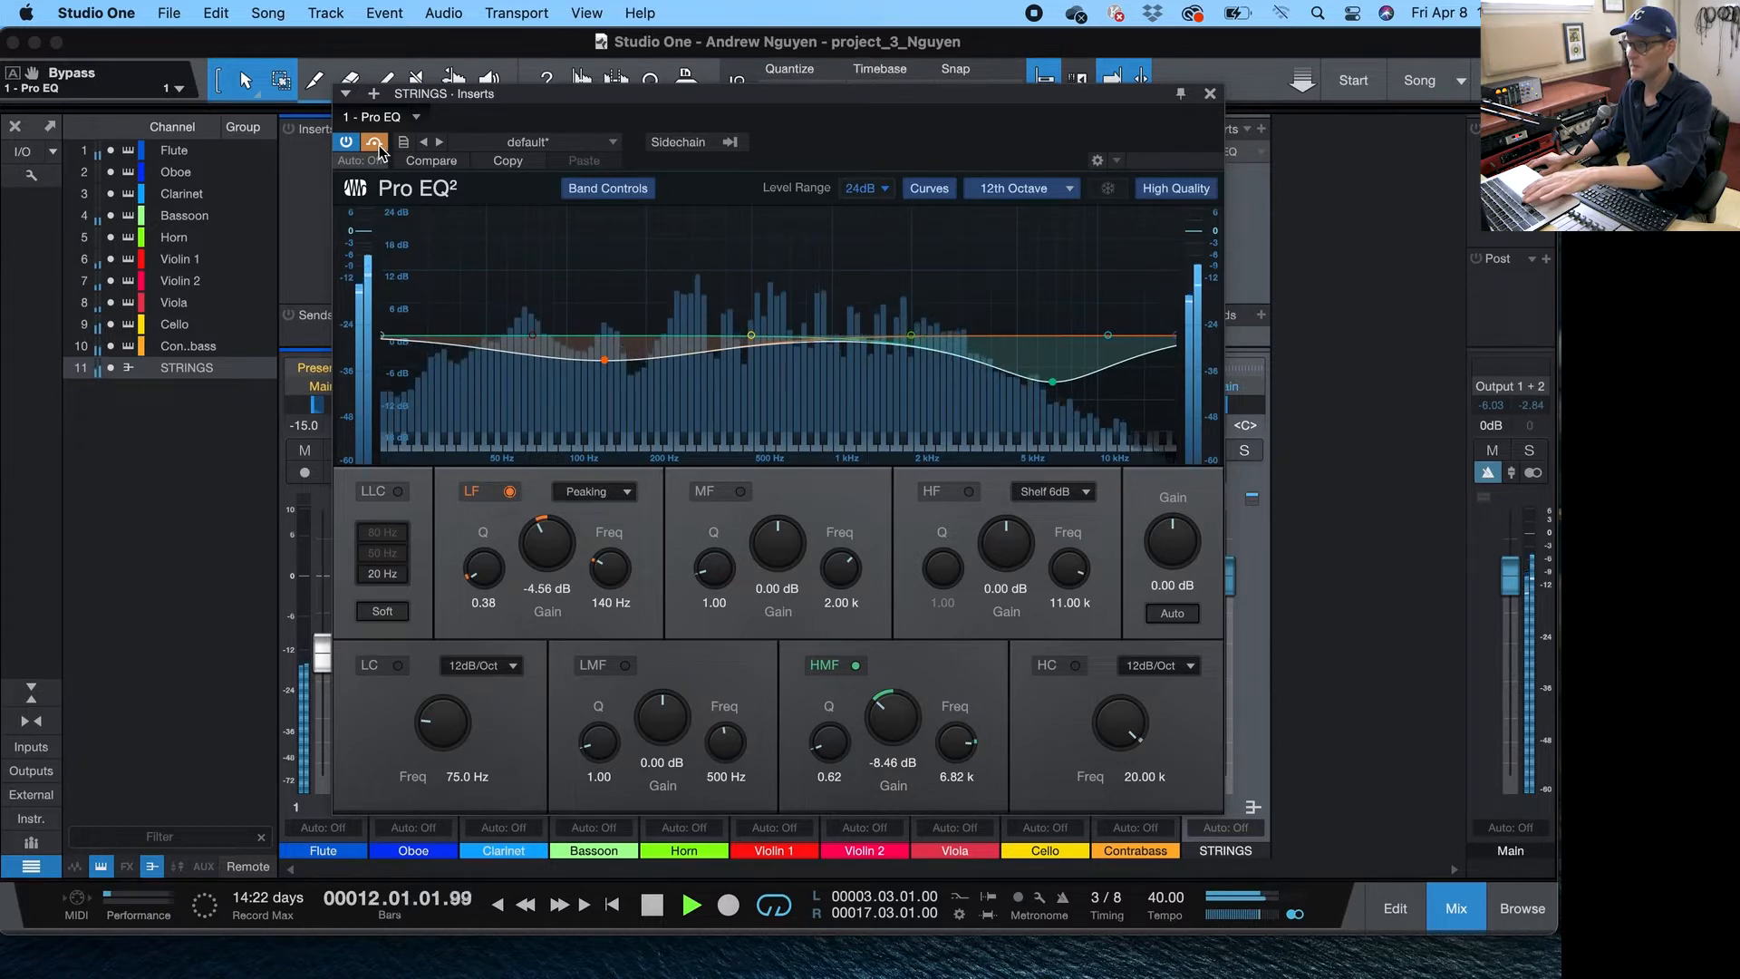
left_click(379, 145)
key("space")
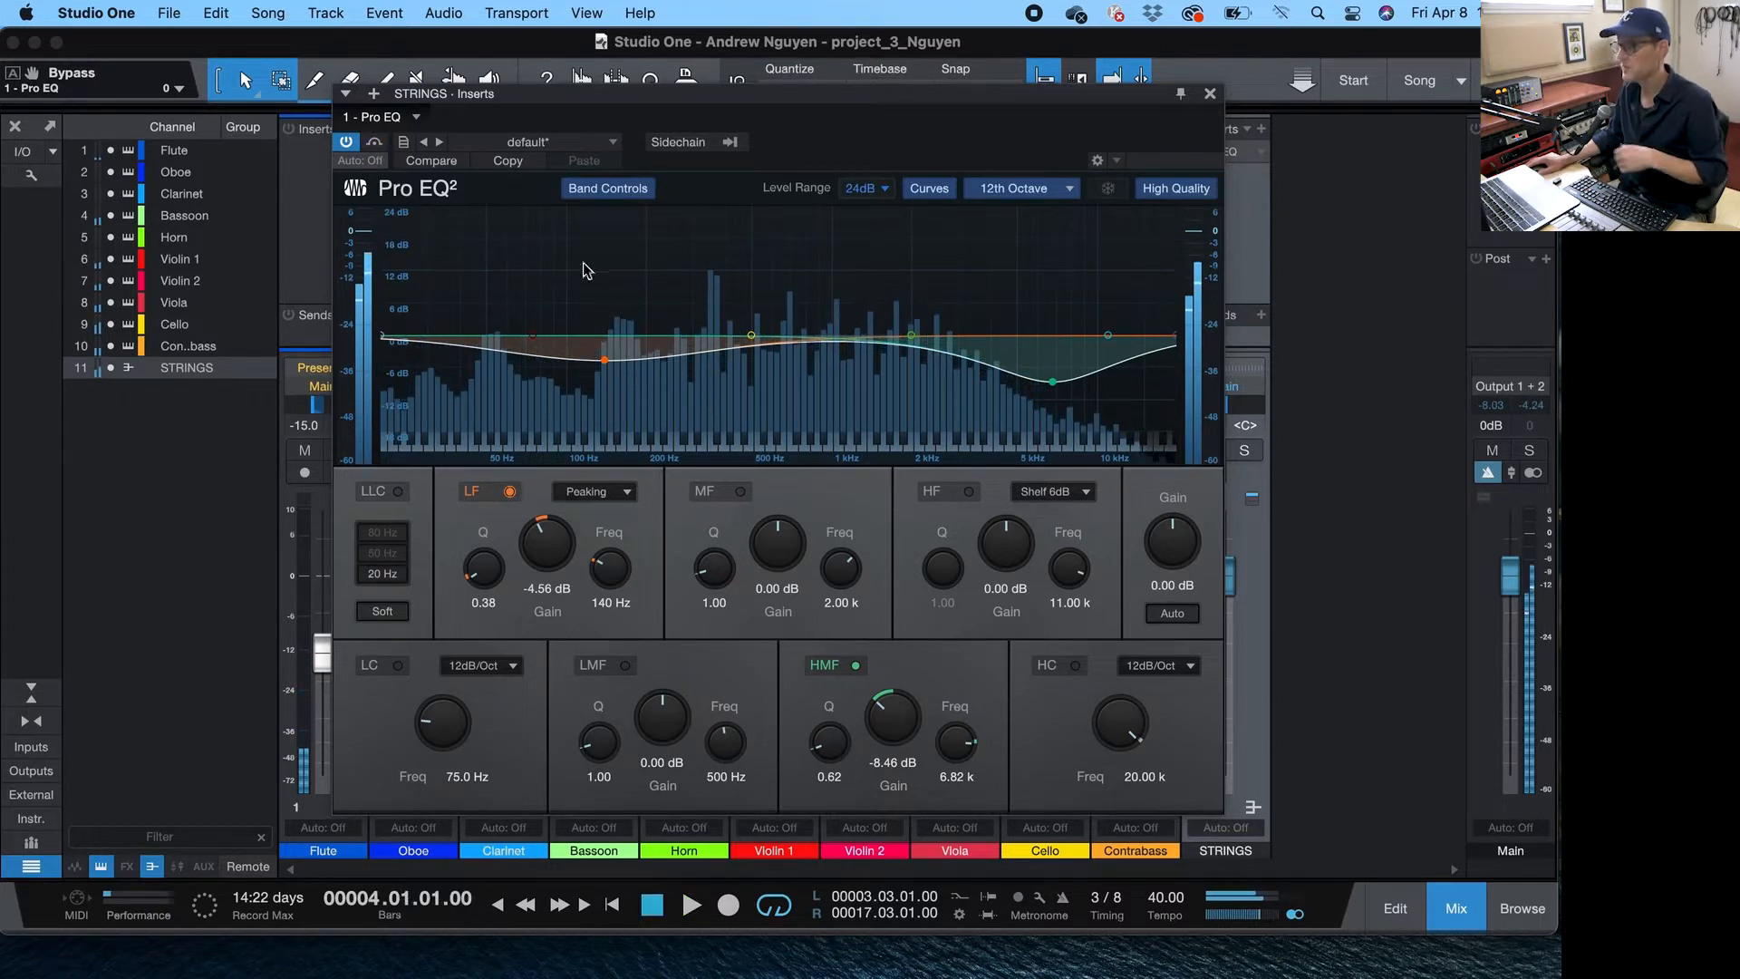
left_click(1210, 94)
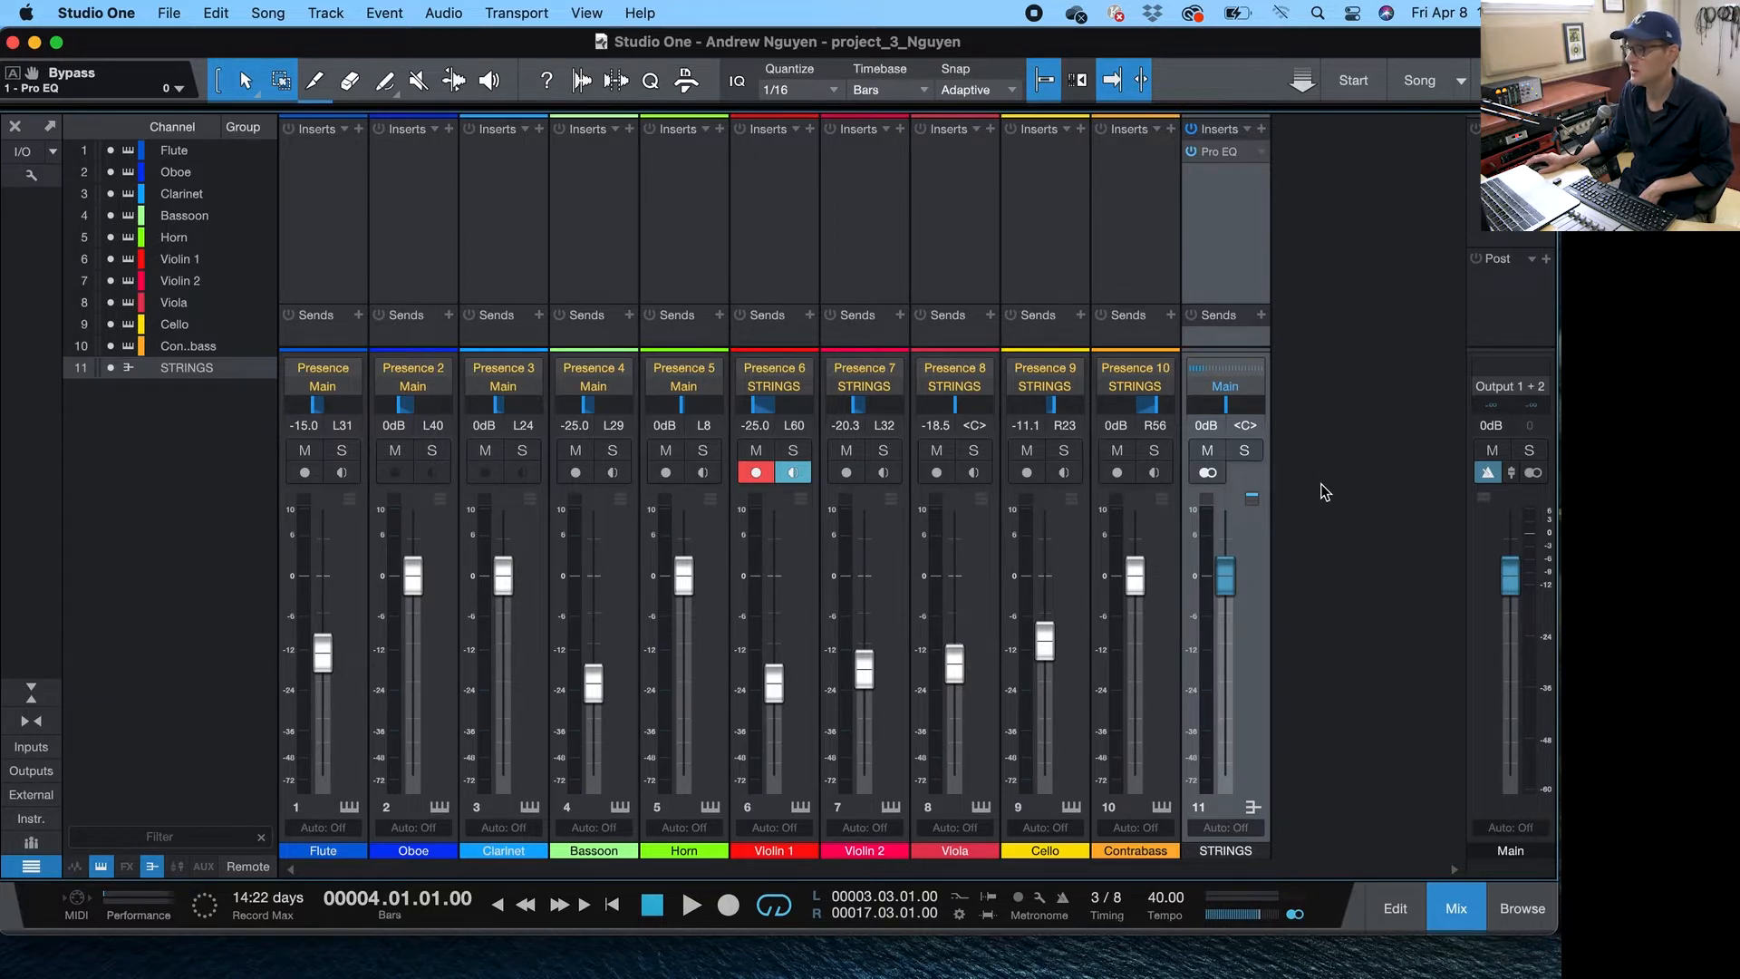
- Add an FX channel to the mixer and name it VERB
right_click(1370, 522)
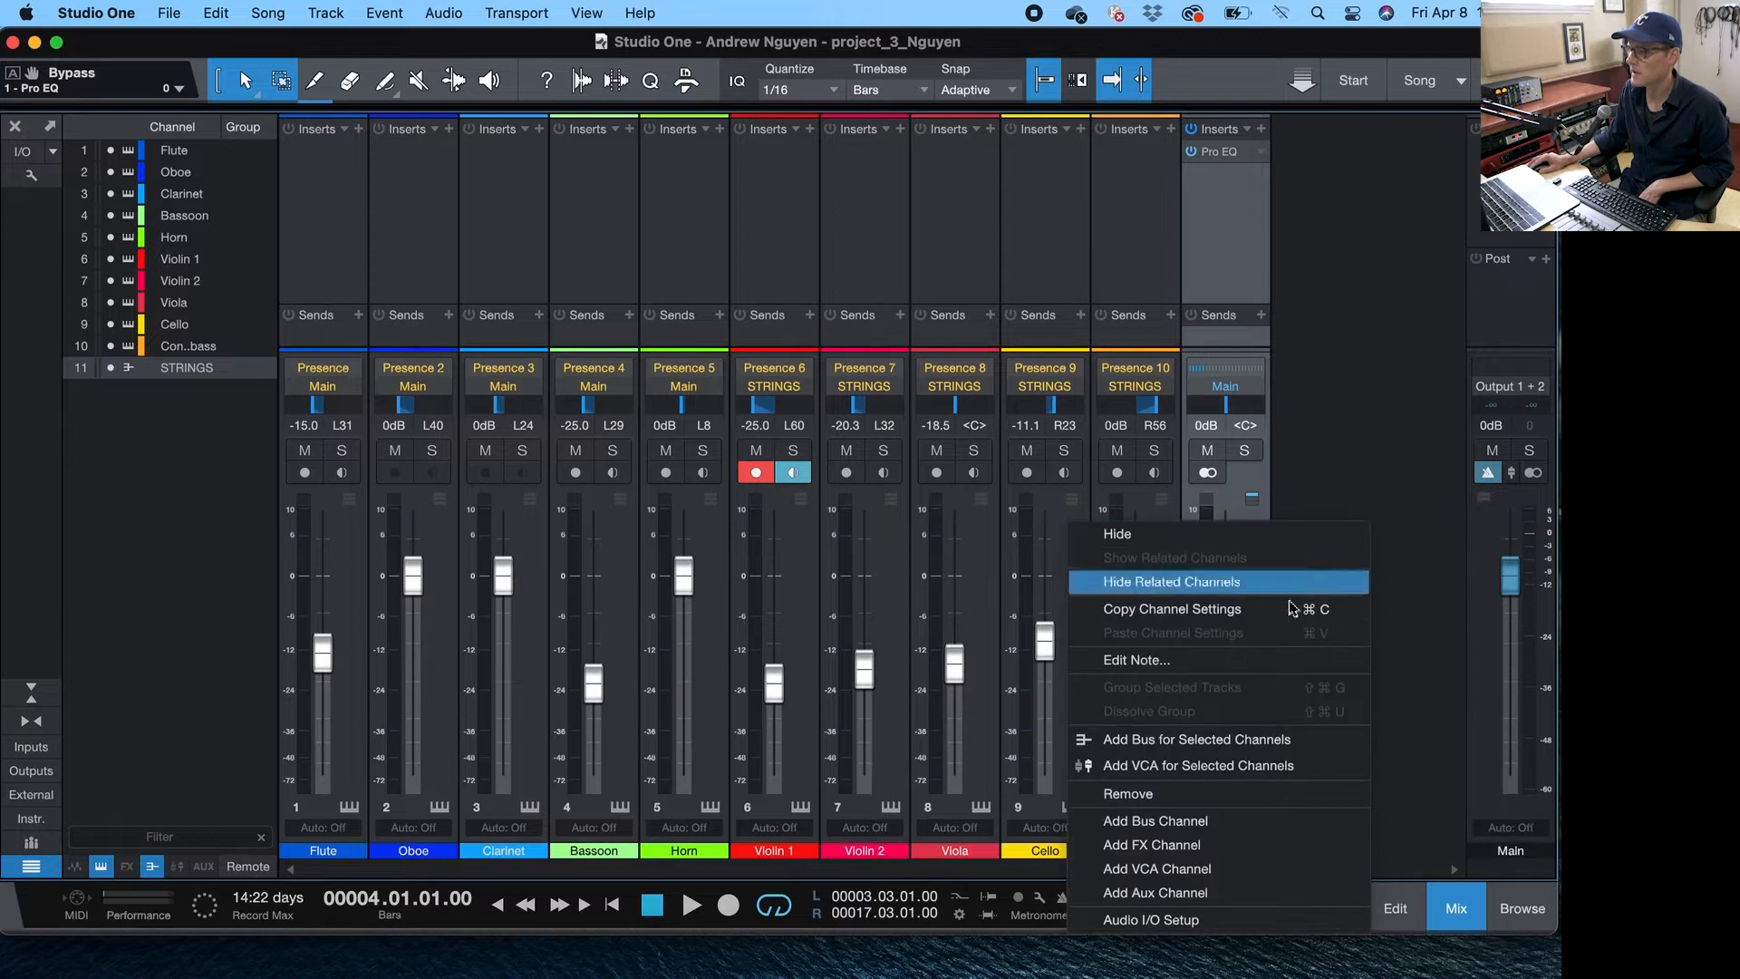
left_click(1247, 839)
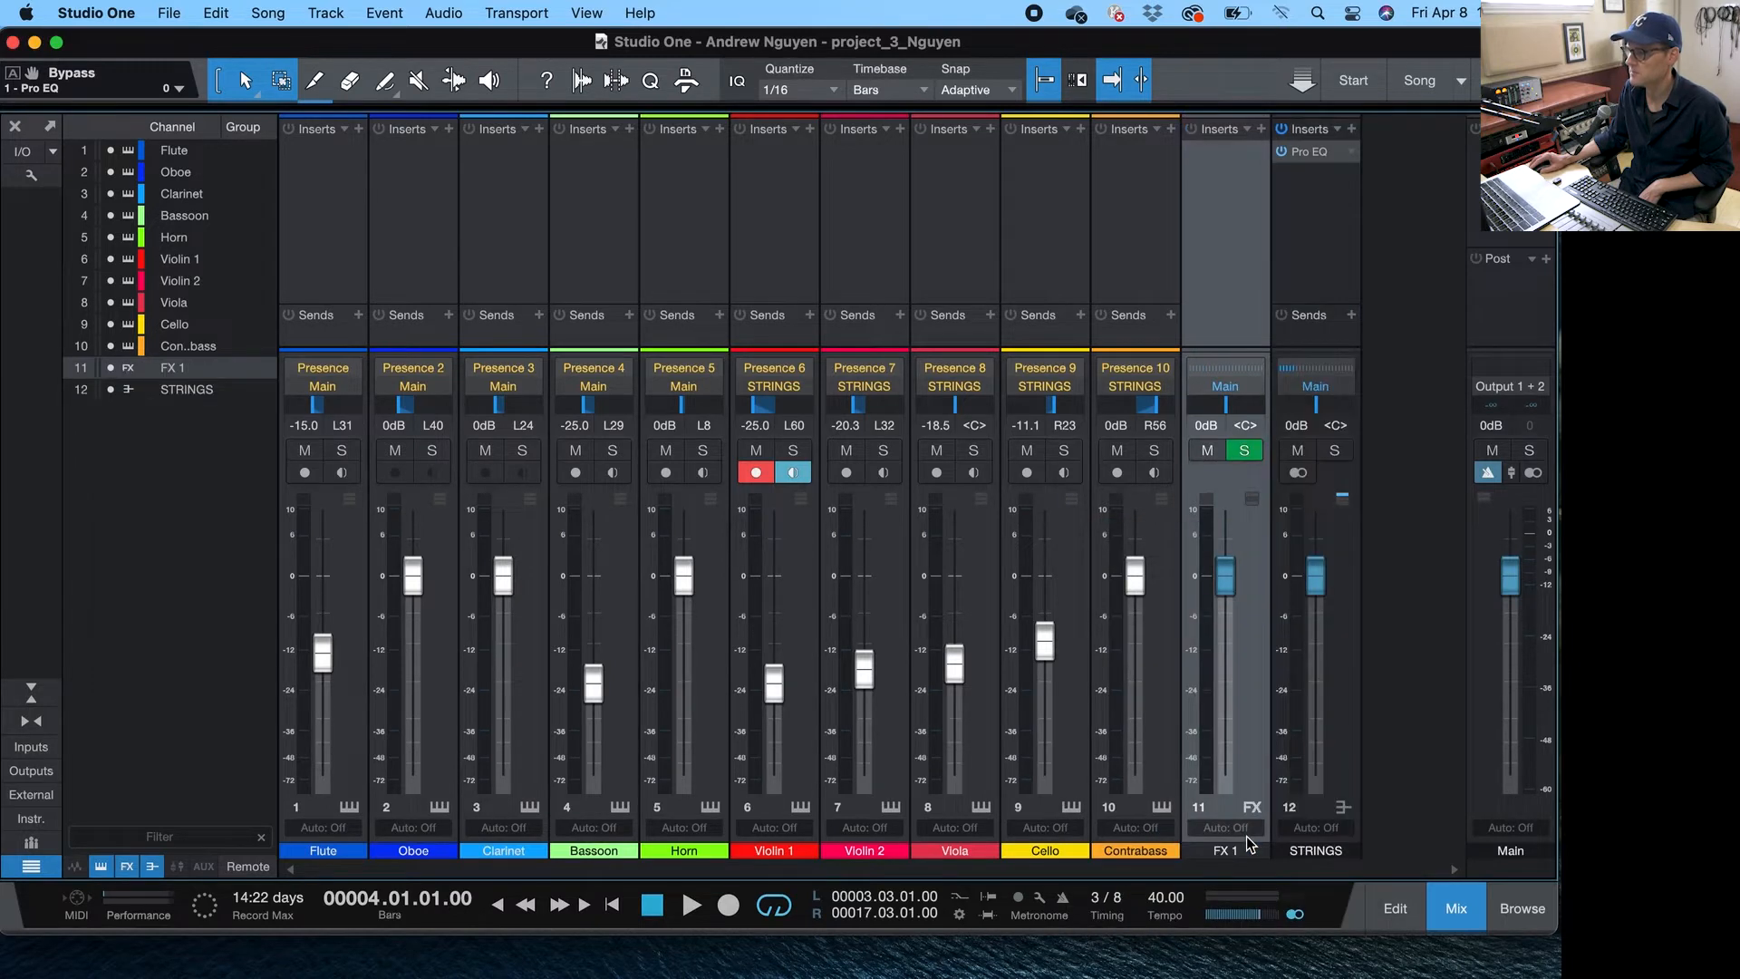
double_click(1225, 851)
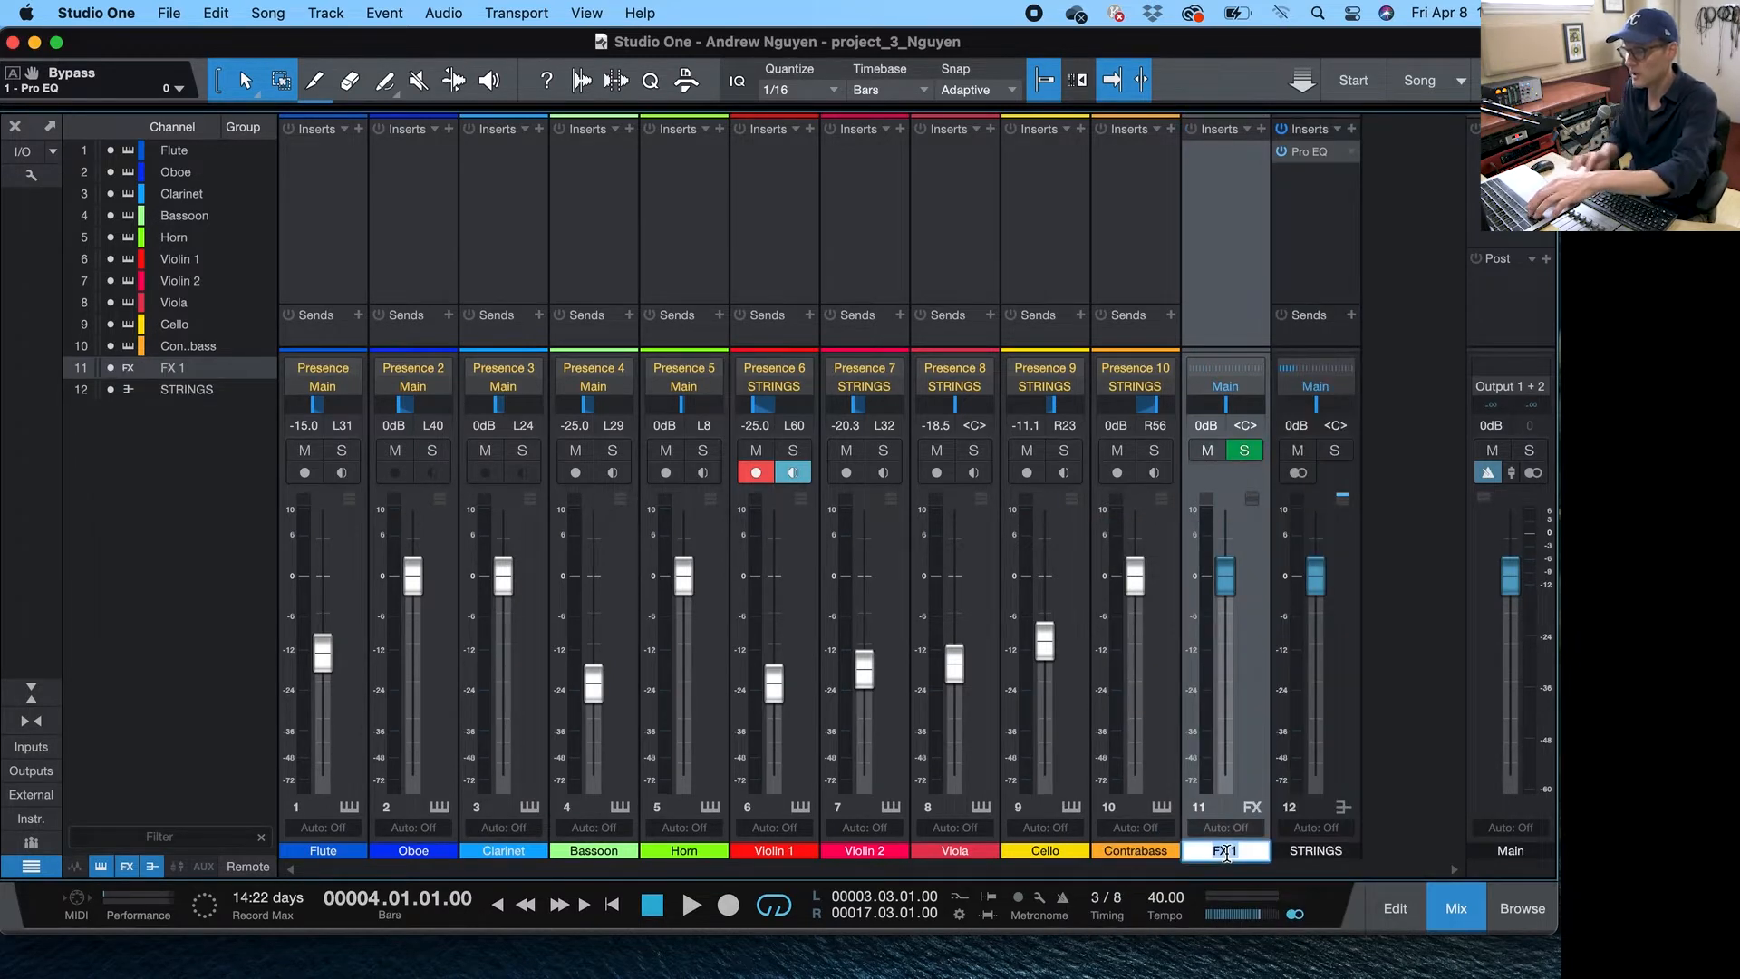
type("VERB")
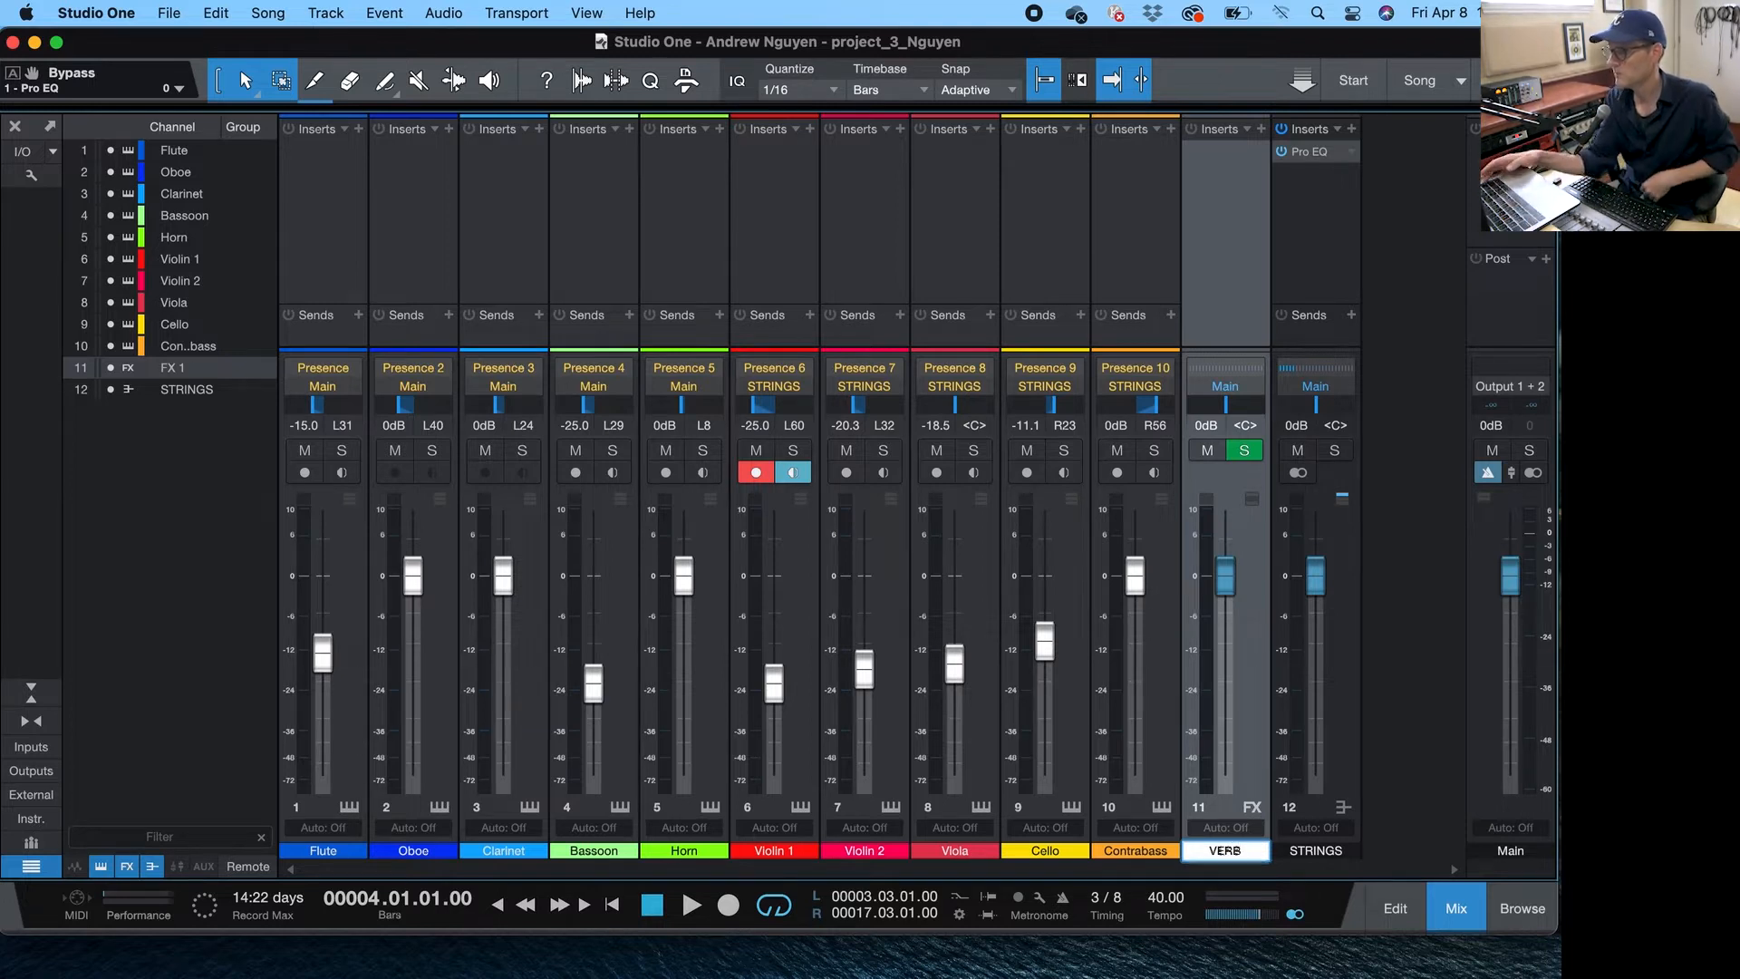
key("Return")
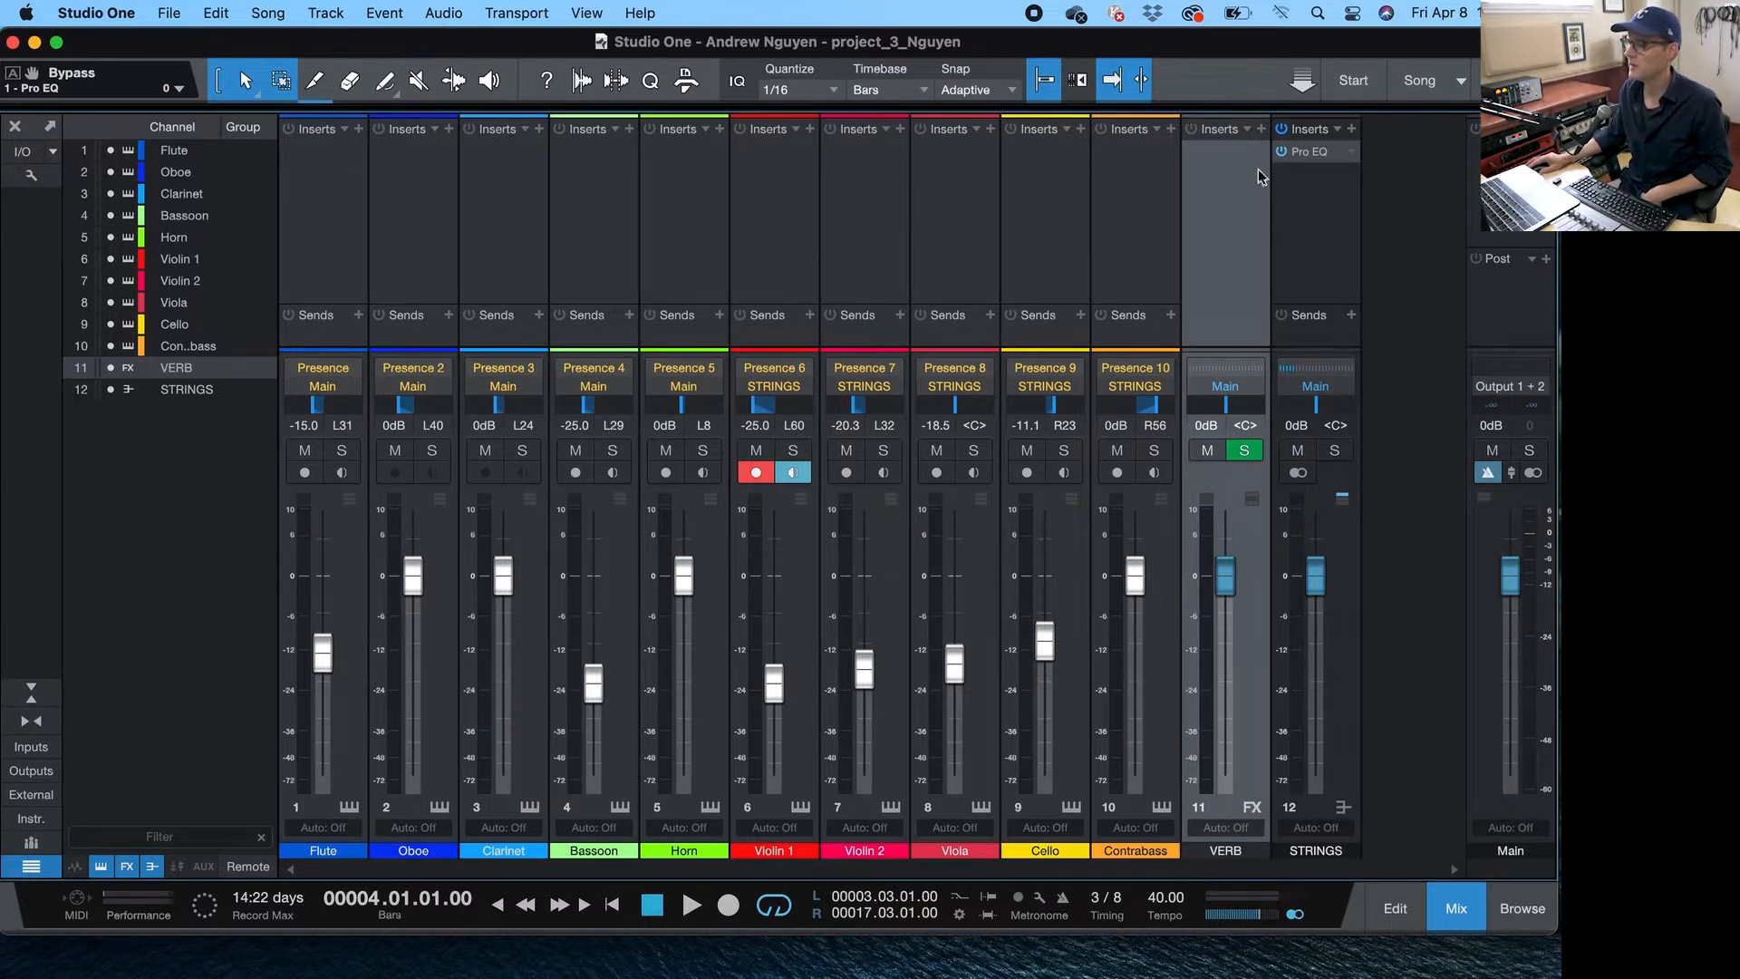
- Insert Mixverb on the VERB channel and load its Large Hall preset
left_click(1259, 130)
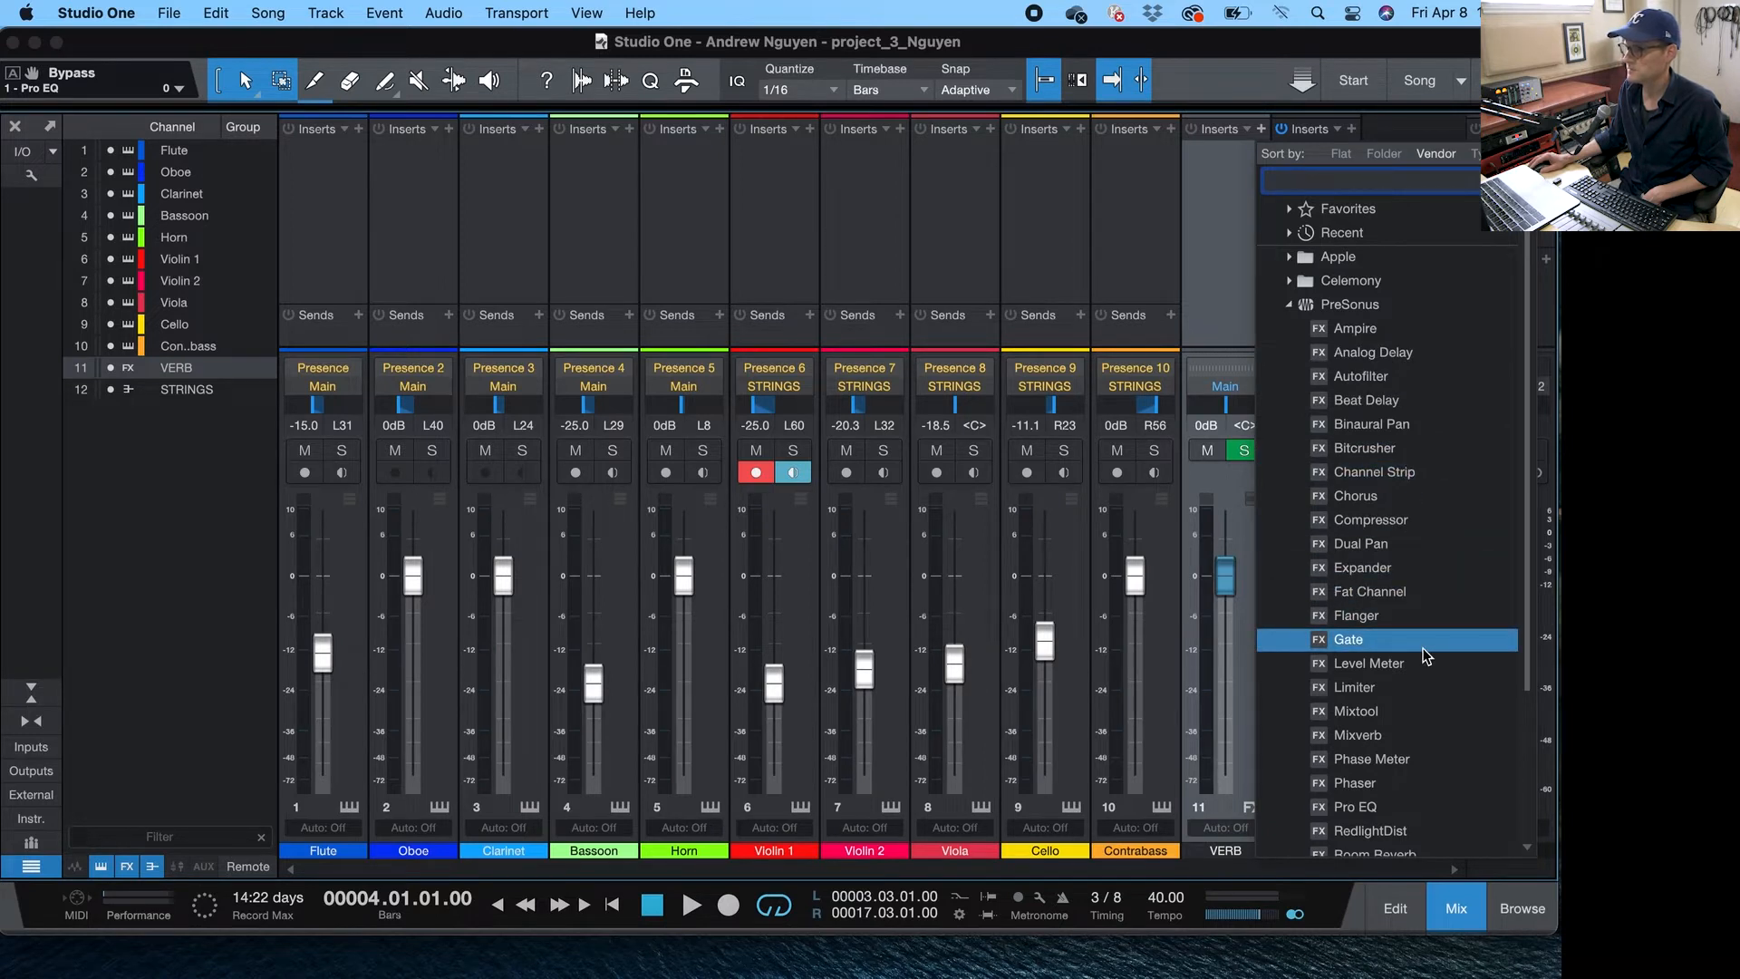
left_click_drag(1525, 611, 1525, 626)
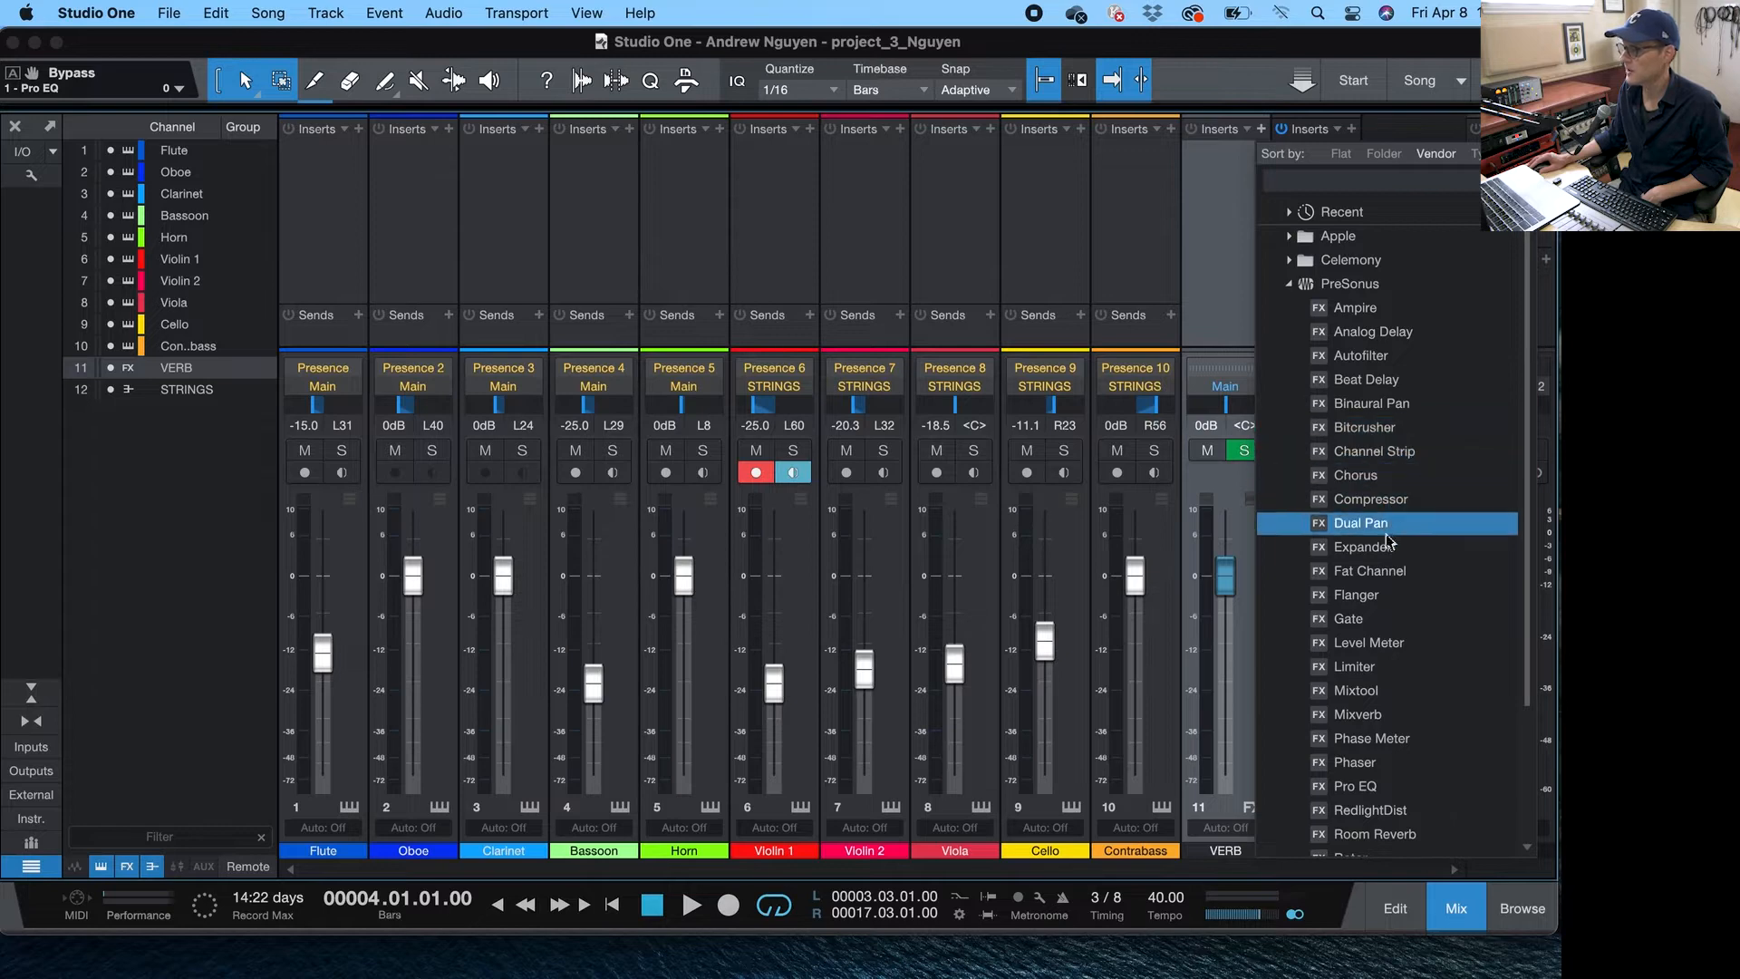
left_click(1382, 716)
left_click(594, 145)
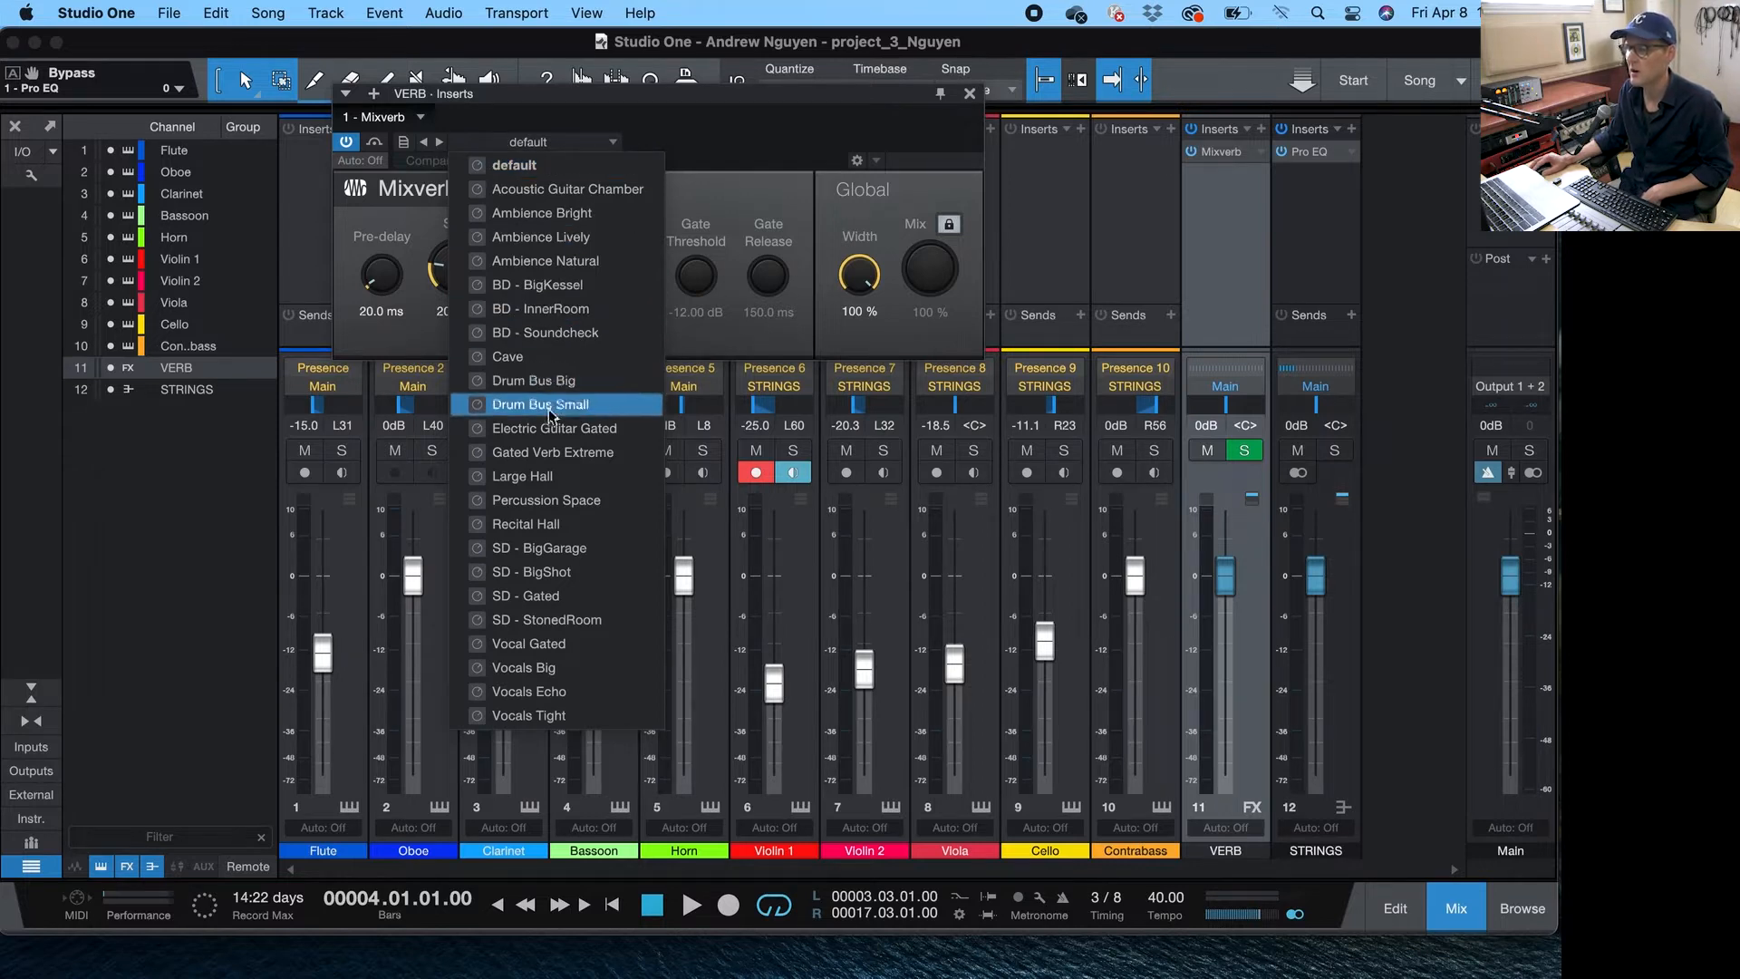
left_click(535, 478)
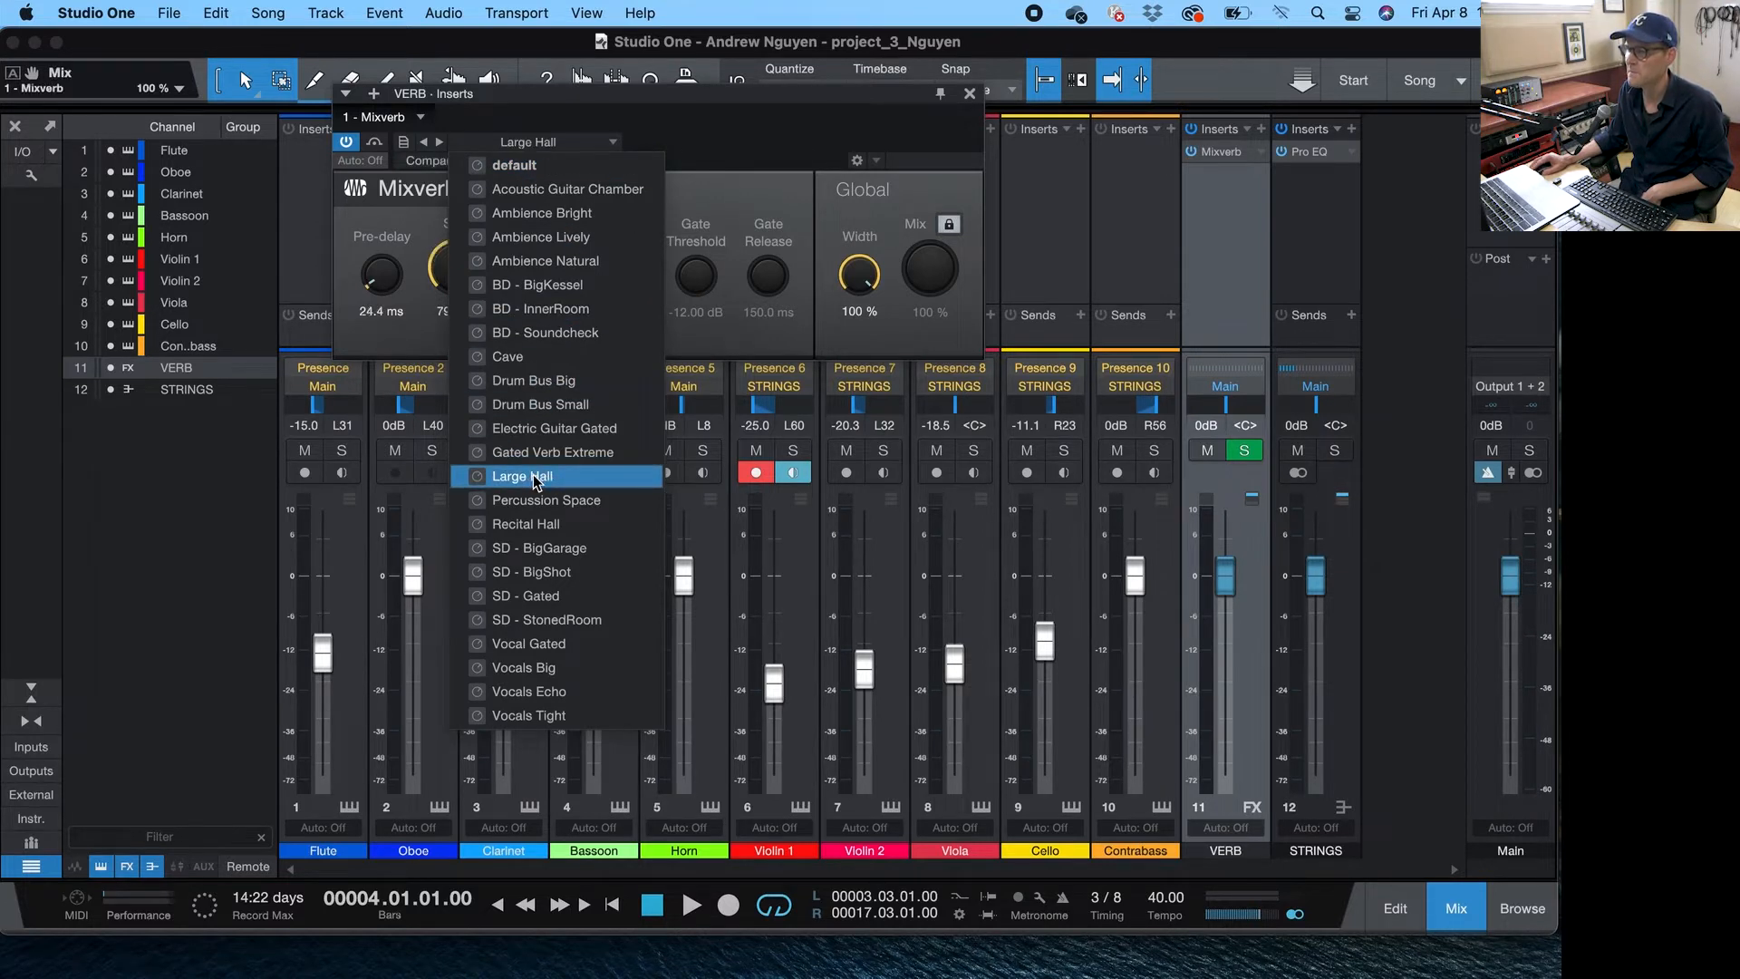
left_click(970, 92)
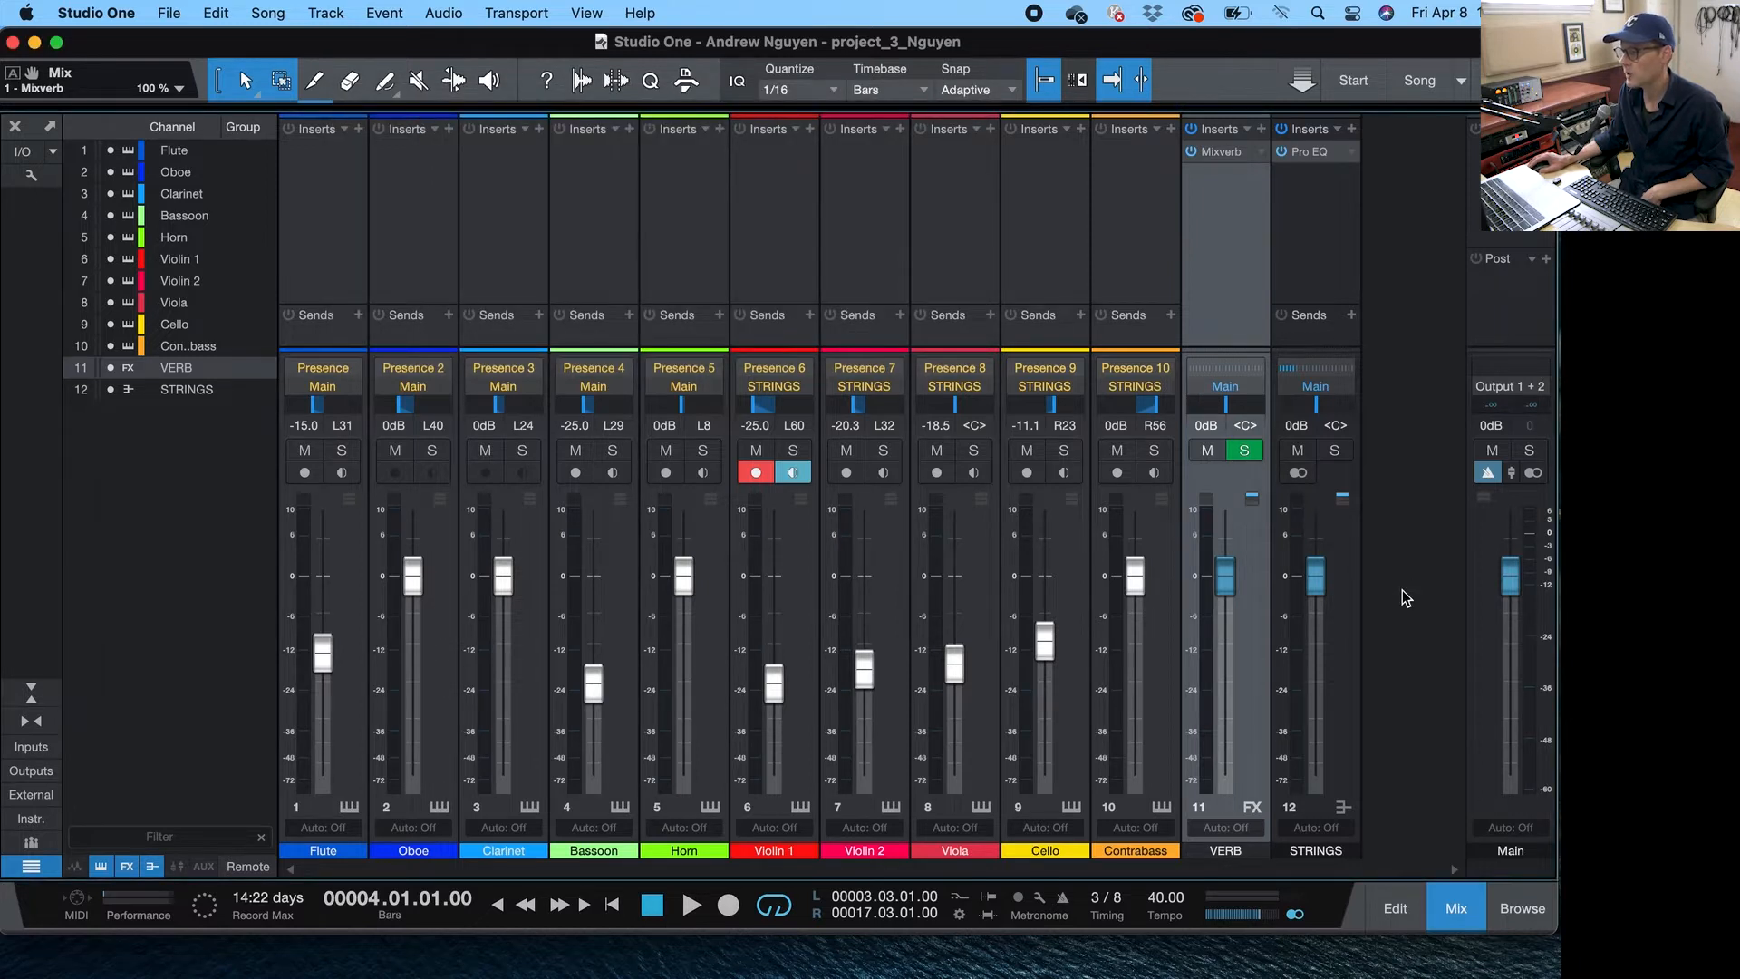
- Set the VERB channel's color to yellow
left_click(1260, 856)
left_click(1099, 729)
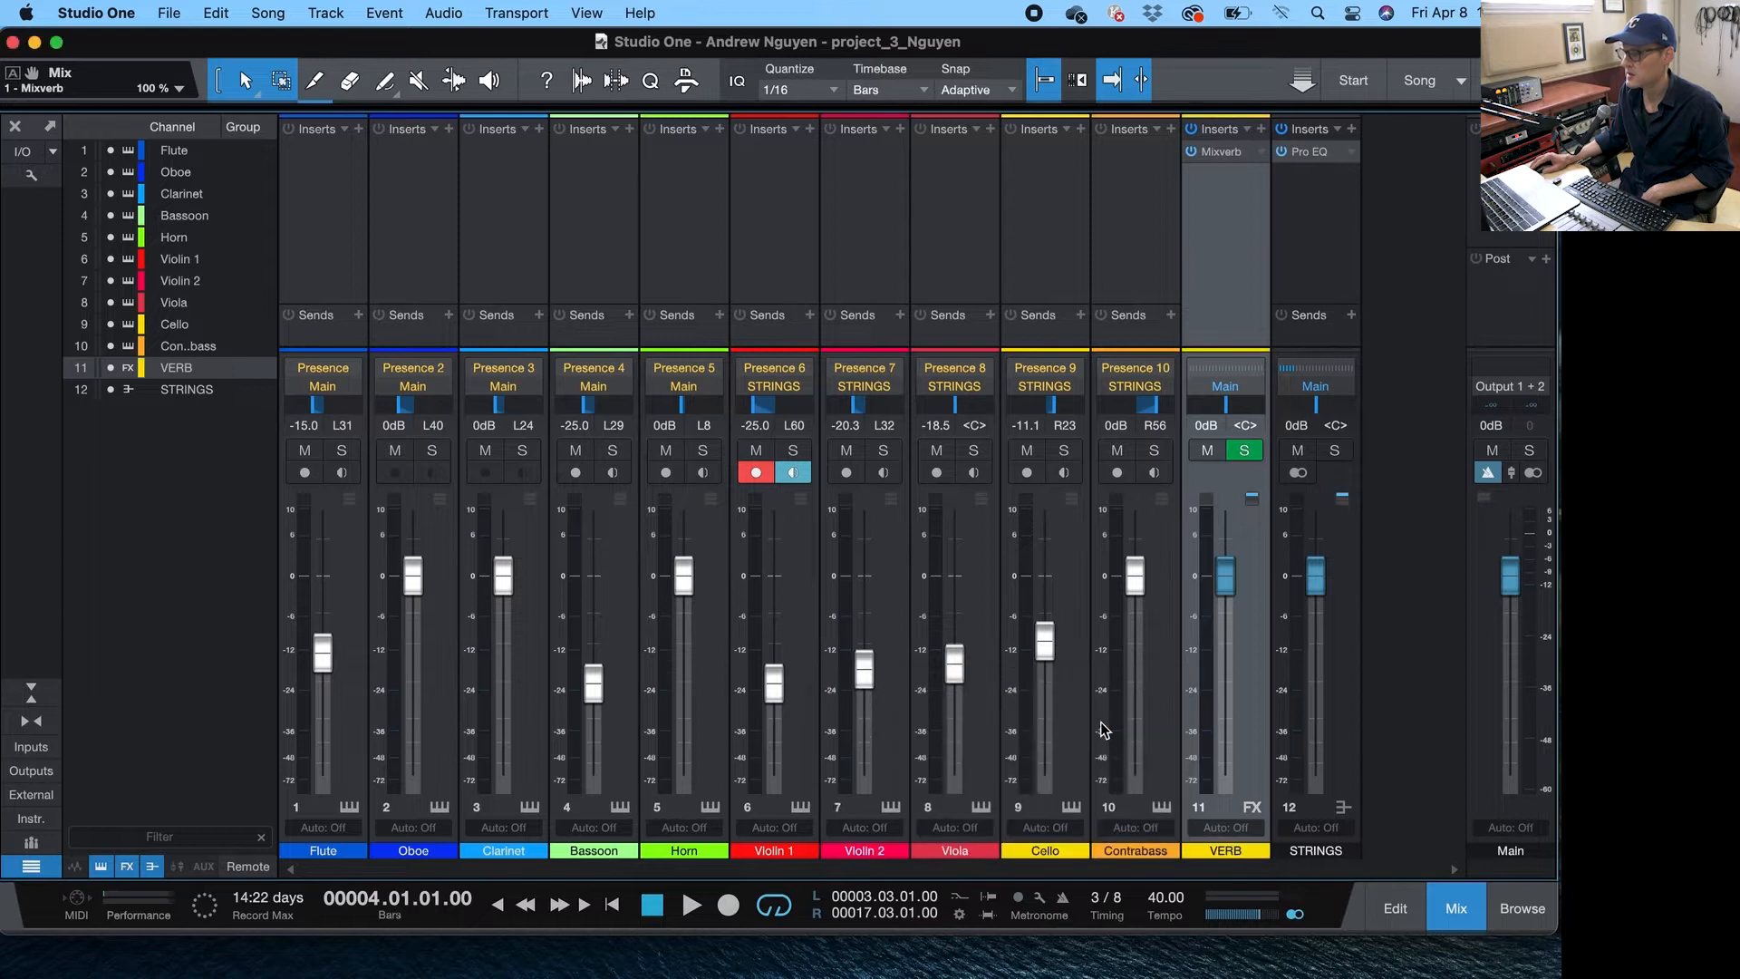
- Select the five string channels, Violin 1 through Contrabass, and color them purple
left_click(1156, 678)
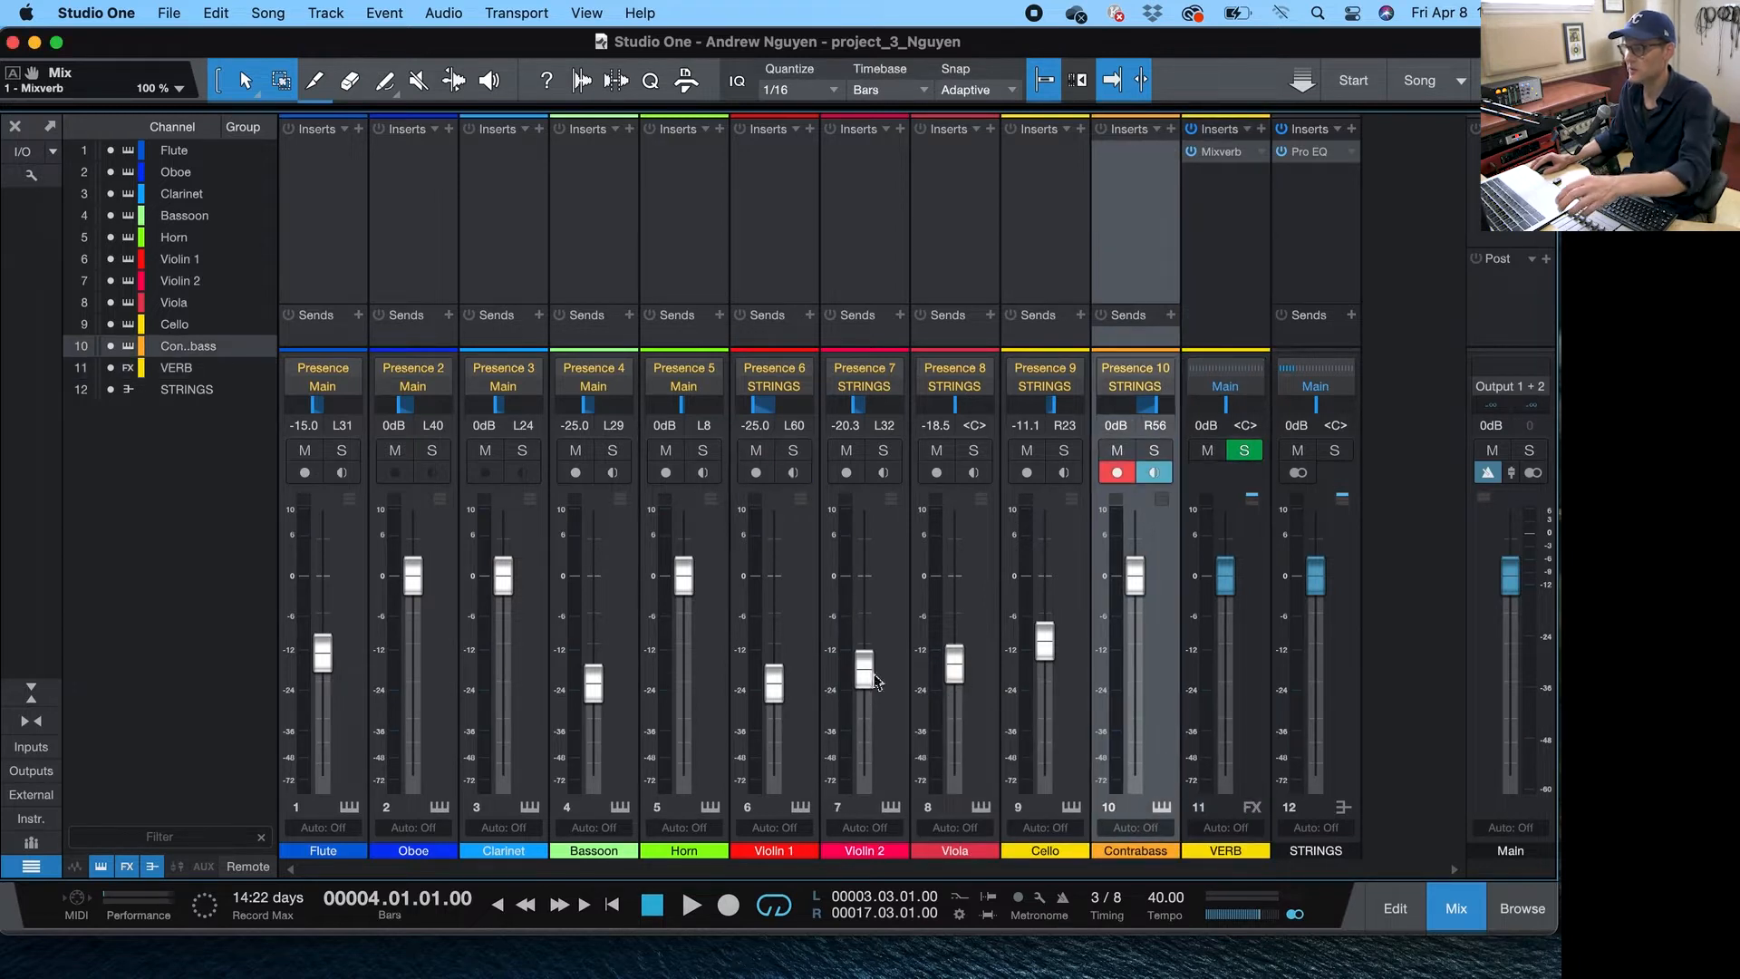
left_click(798, 645, "shift")
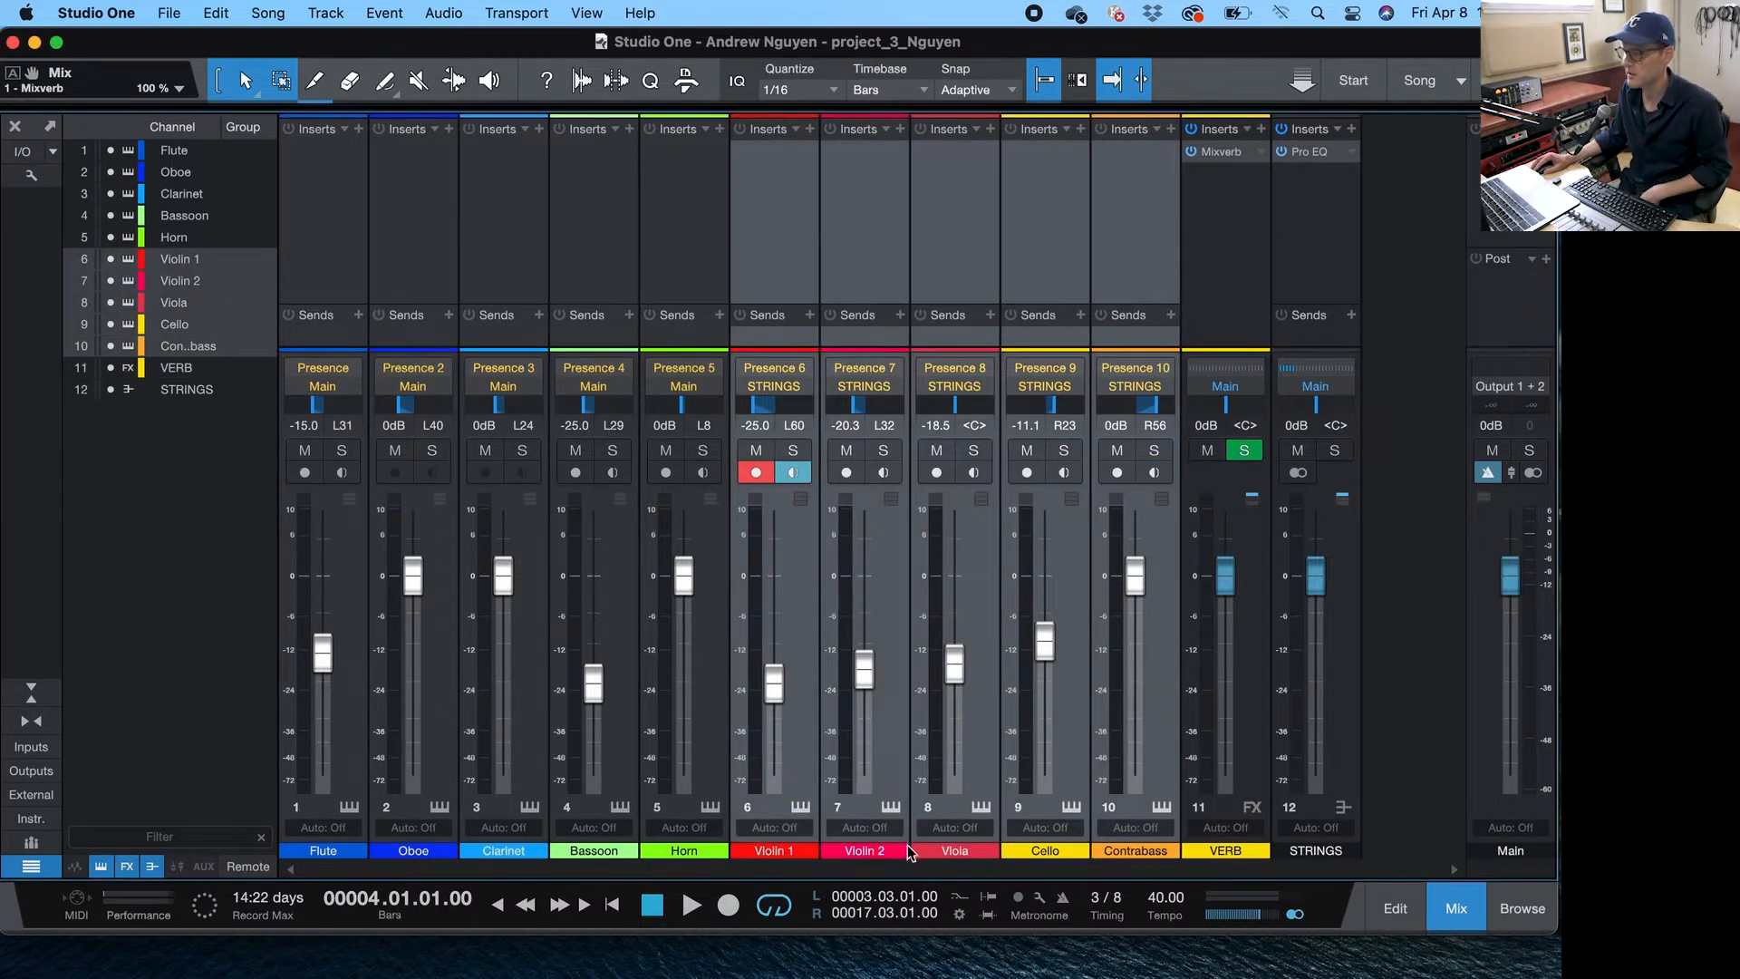
left_click(905, 849)
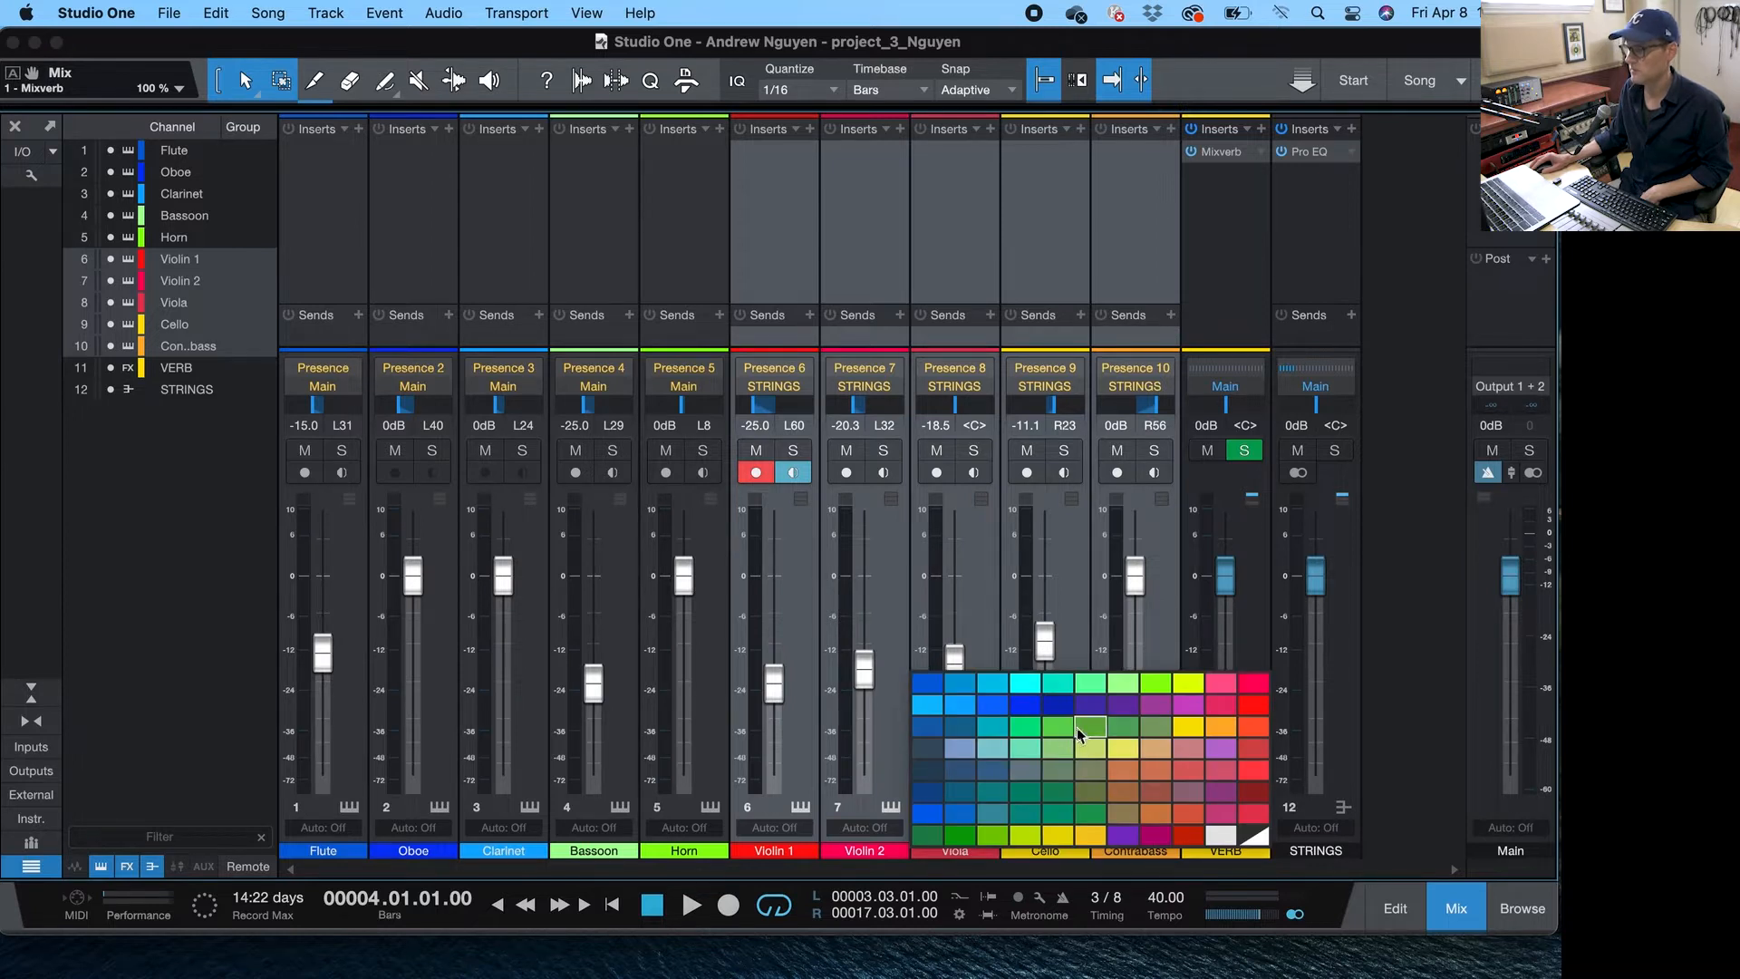
left_click(1089, 705)
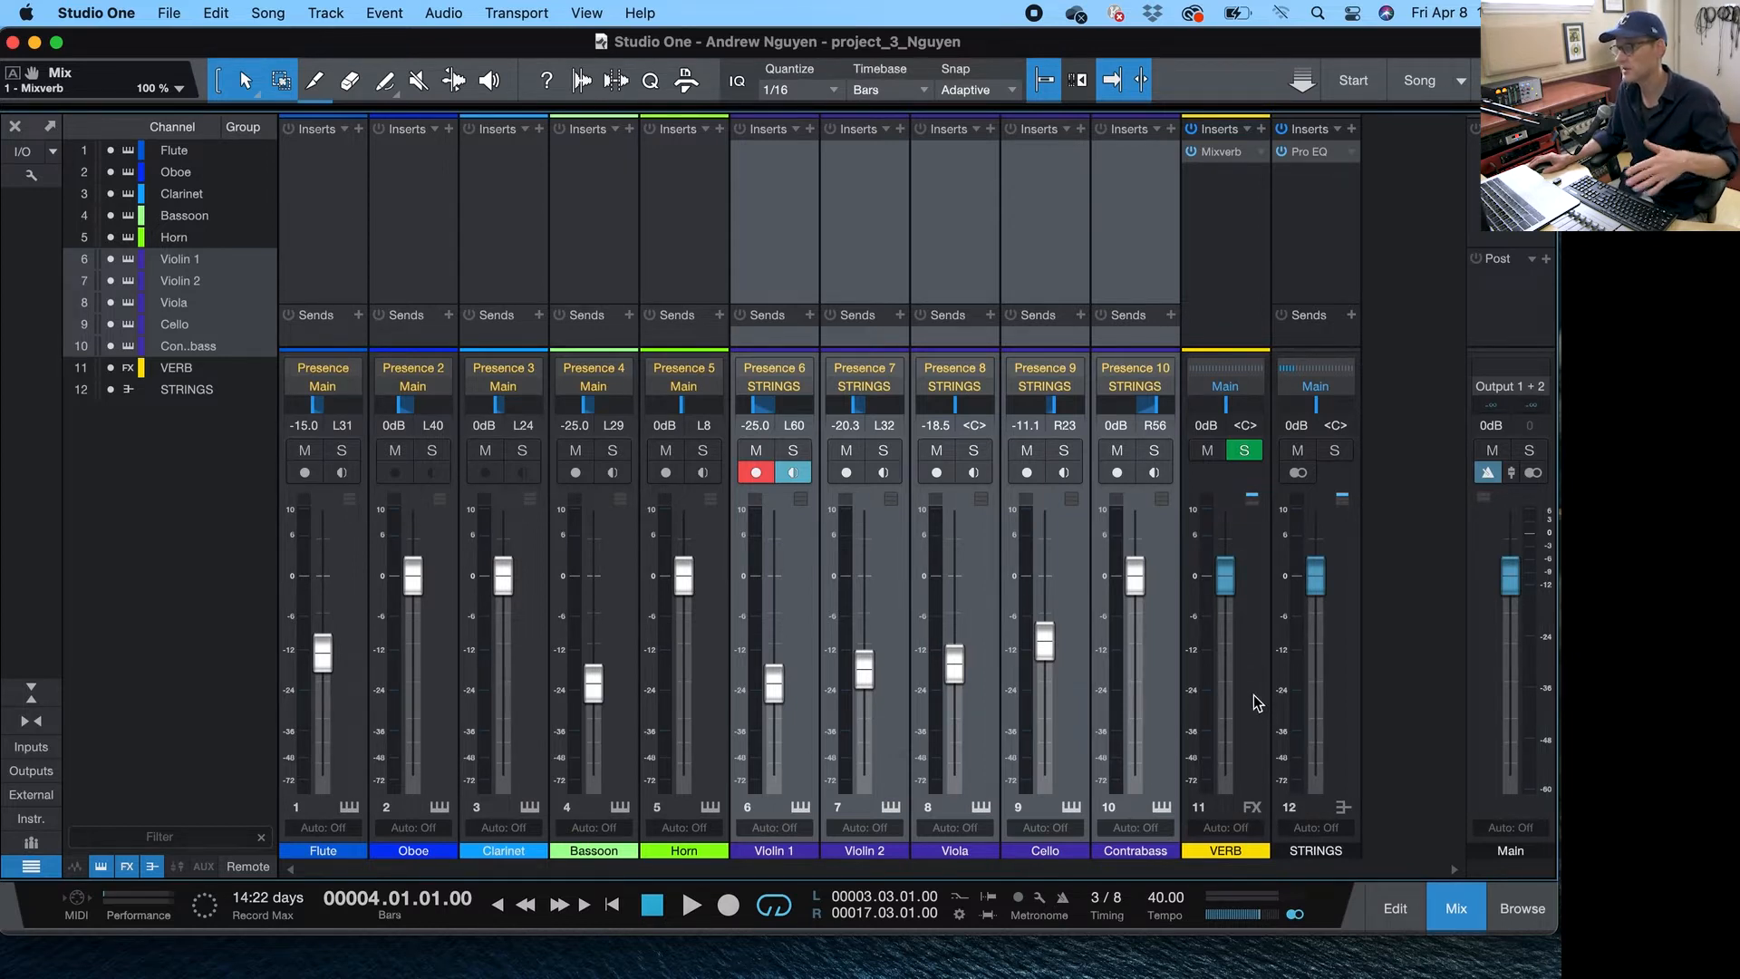
- Add a send from the STRINGS bus to the VERB FX channel
left_click_drag(1226, 577, 1243, 635)
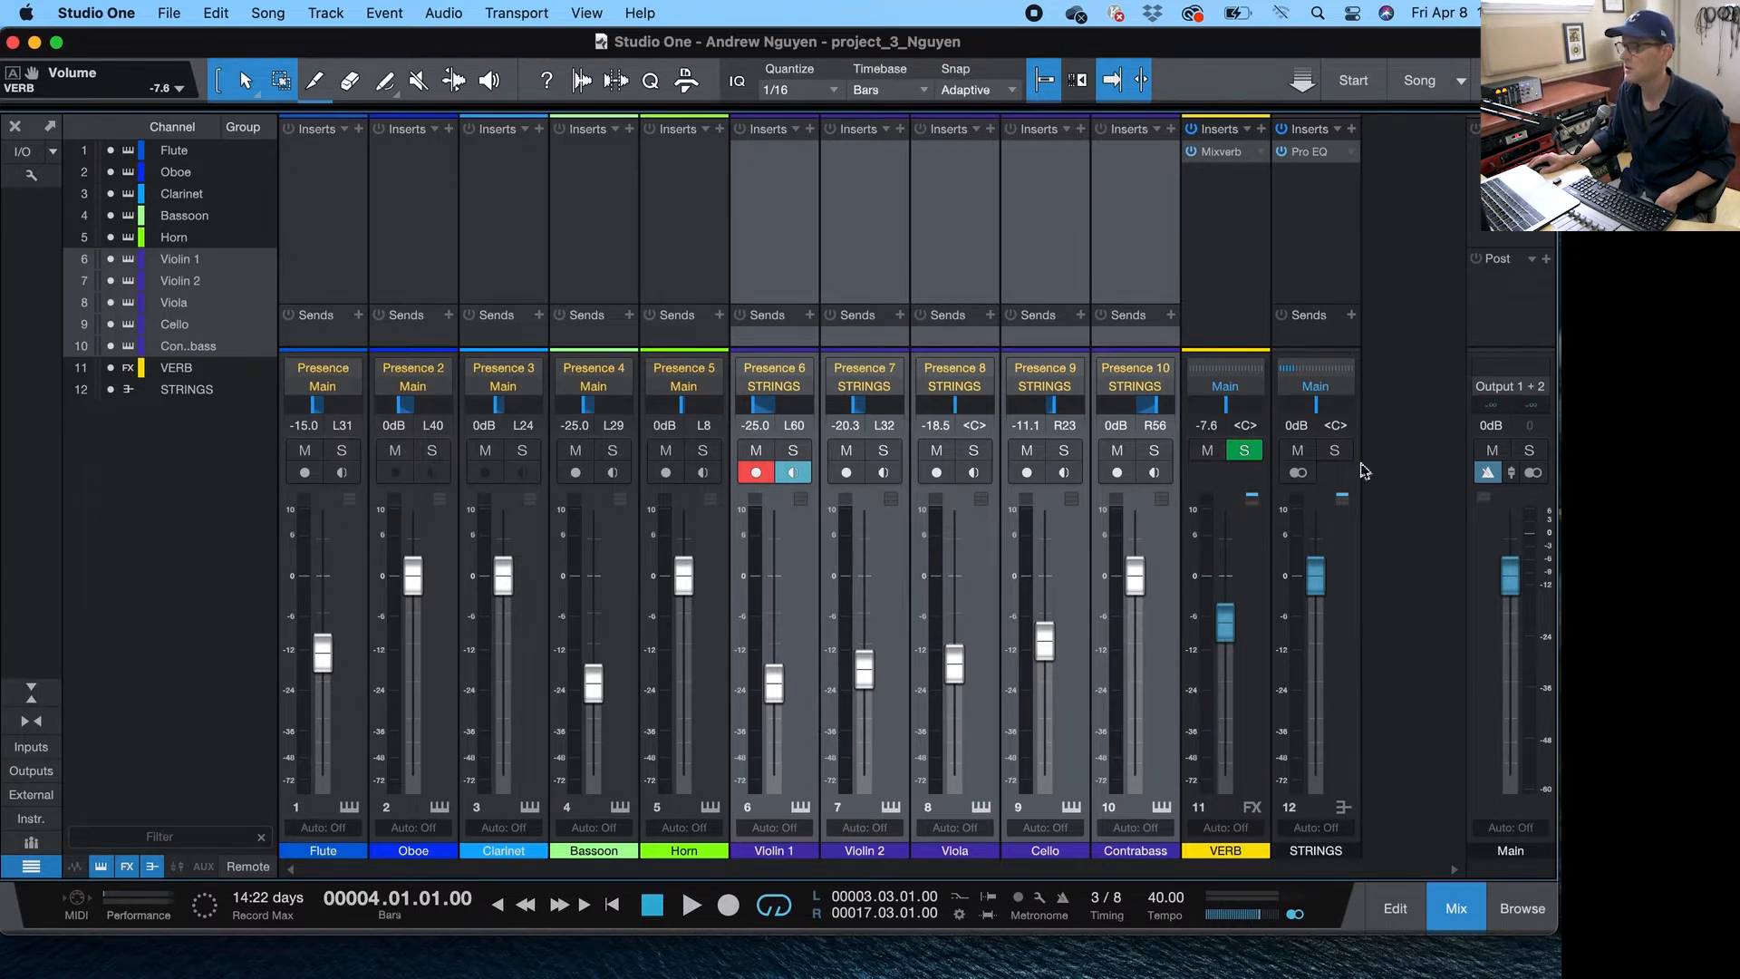
left_click(966, 306)
left_click_drag(966, 304, 973, 262)
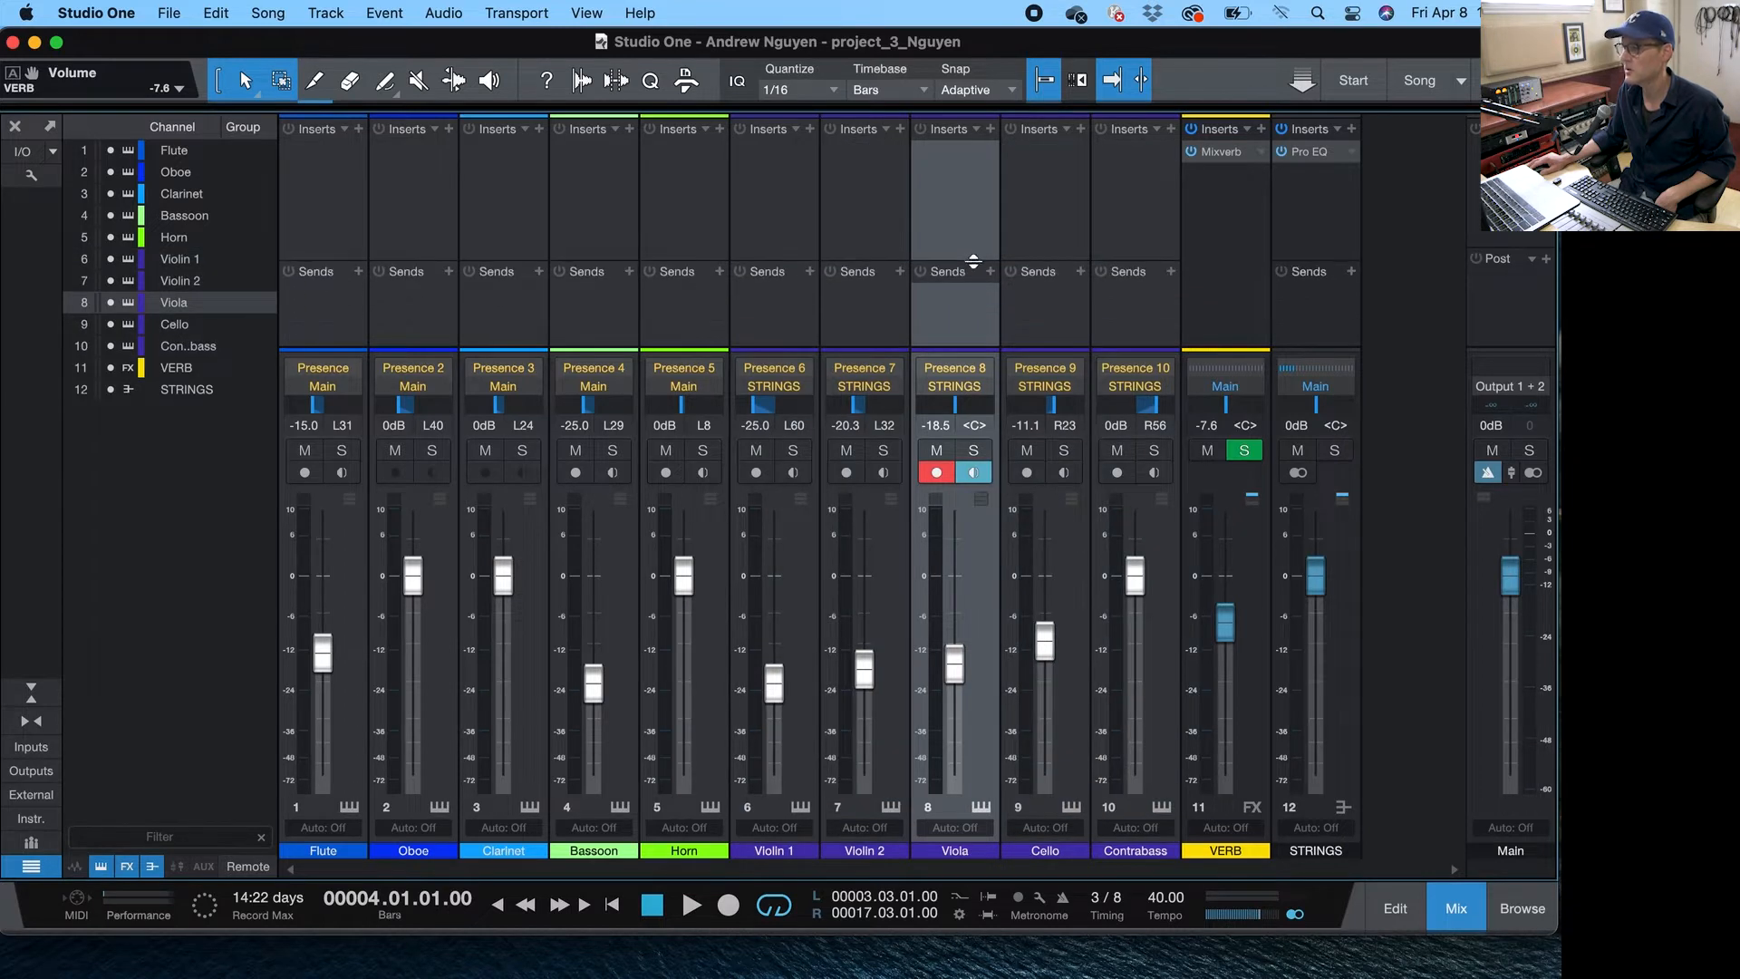
left_click(1353, 273)
left_click(1403, 320)
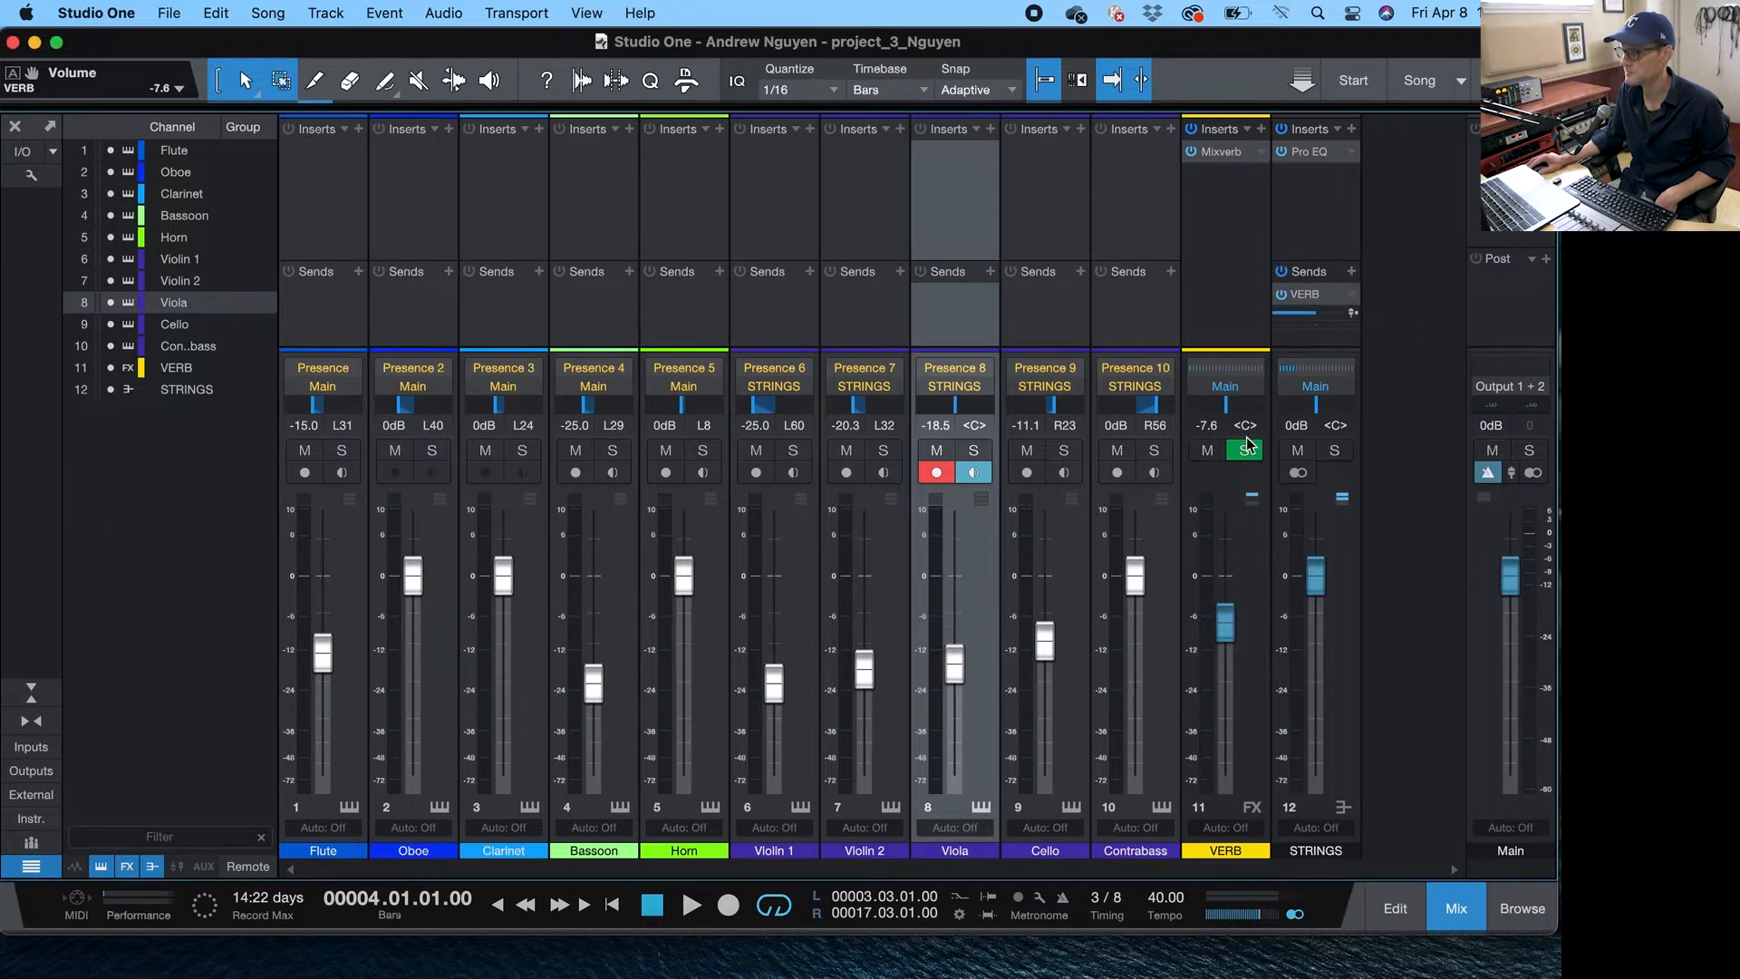
- Solo the STRINGS bus and, during playback, bring the VERB fader up from fully down to -3.5 dB
left_click_drag(1233, 652, 1227, 776)
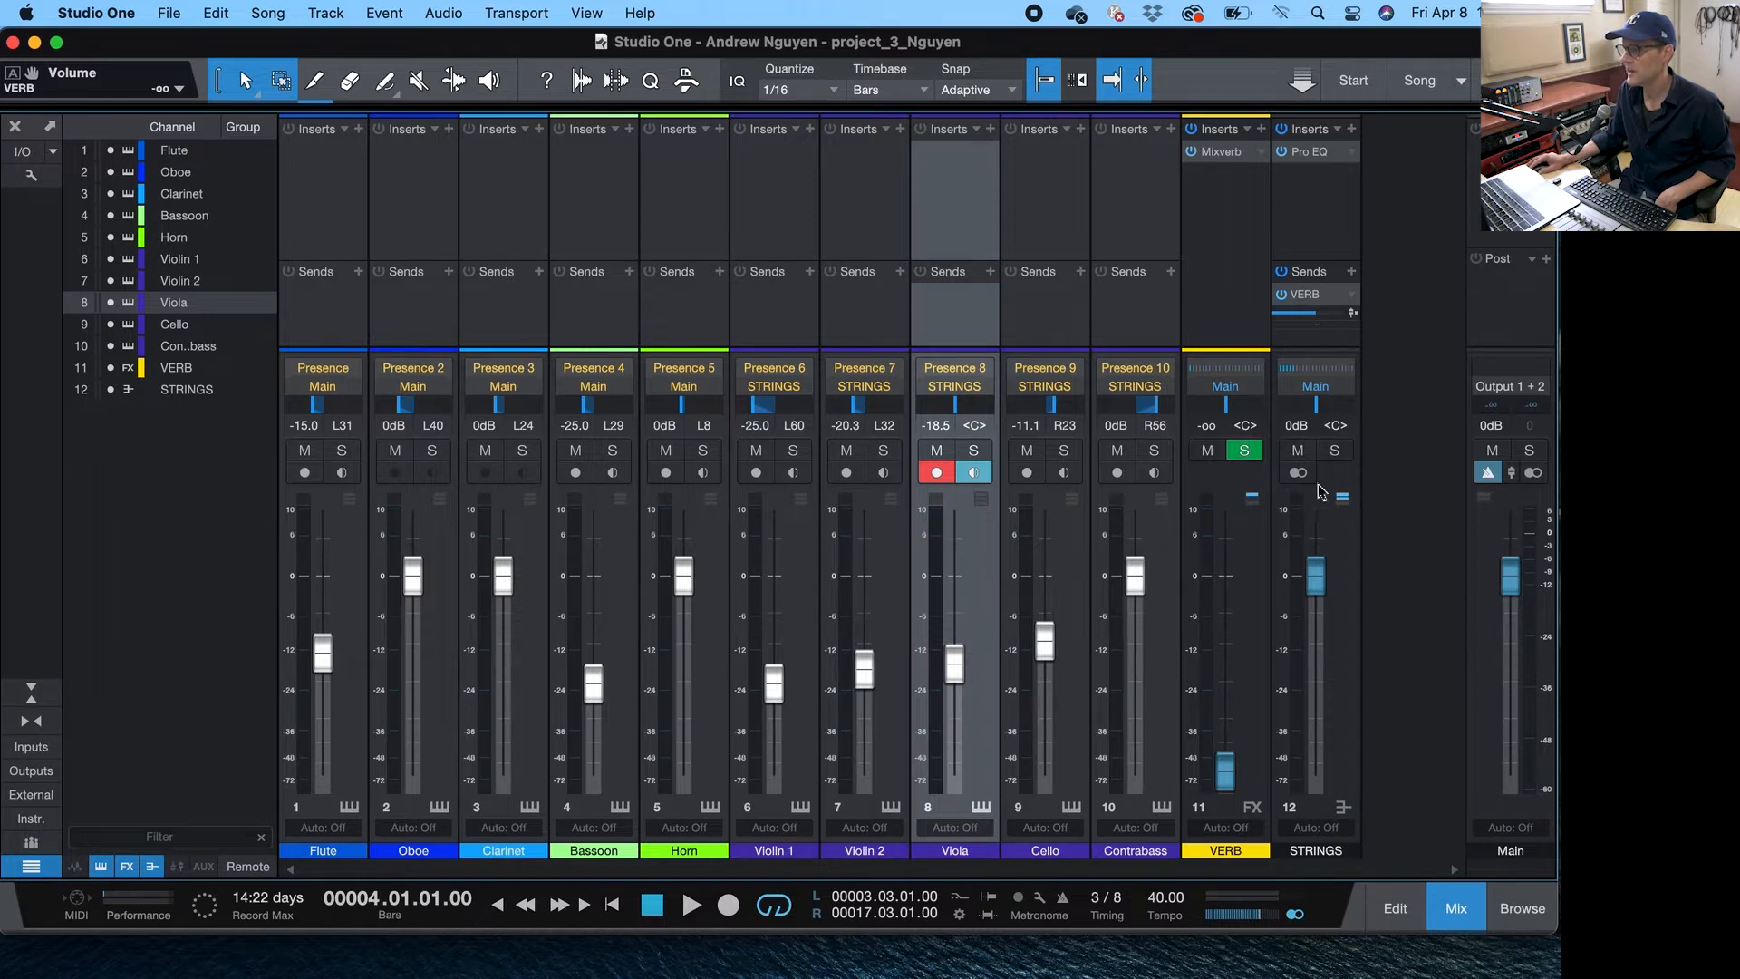
left_click(1333, 454)
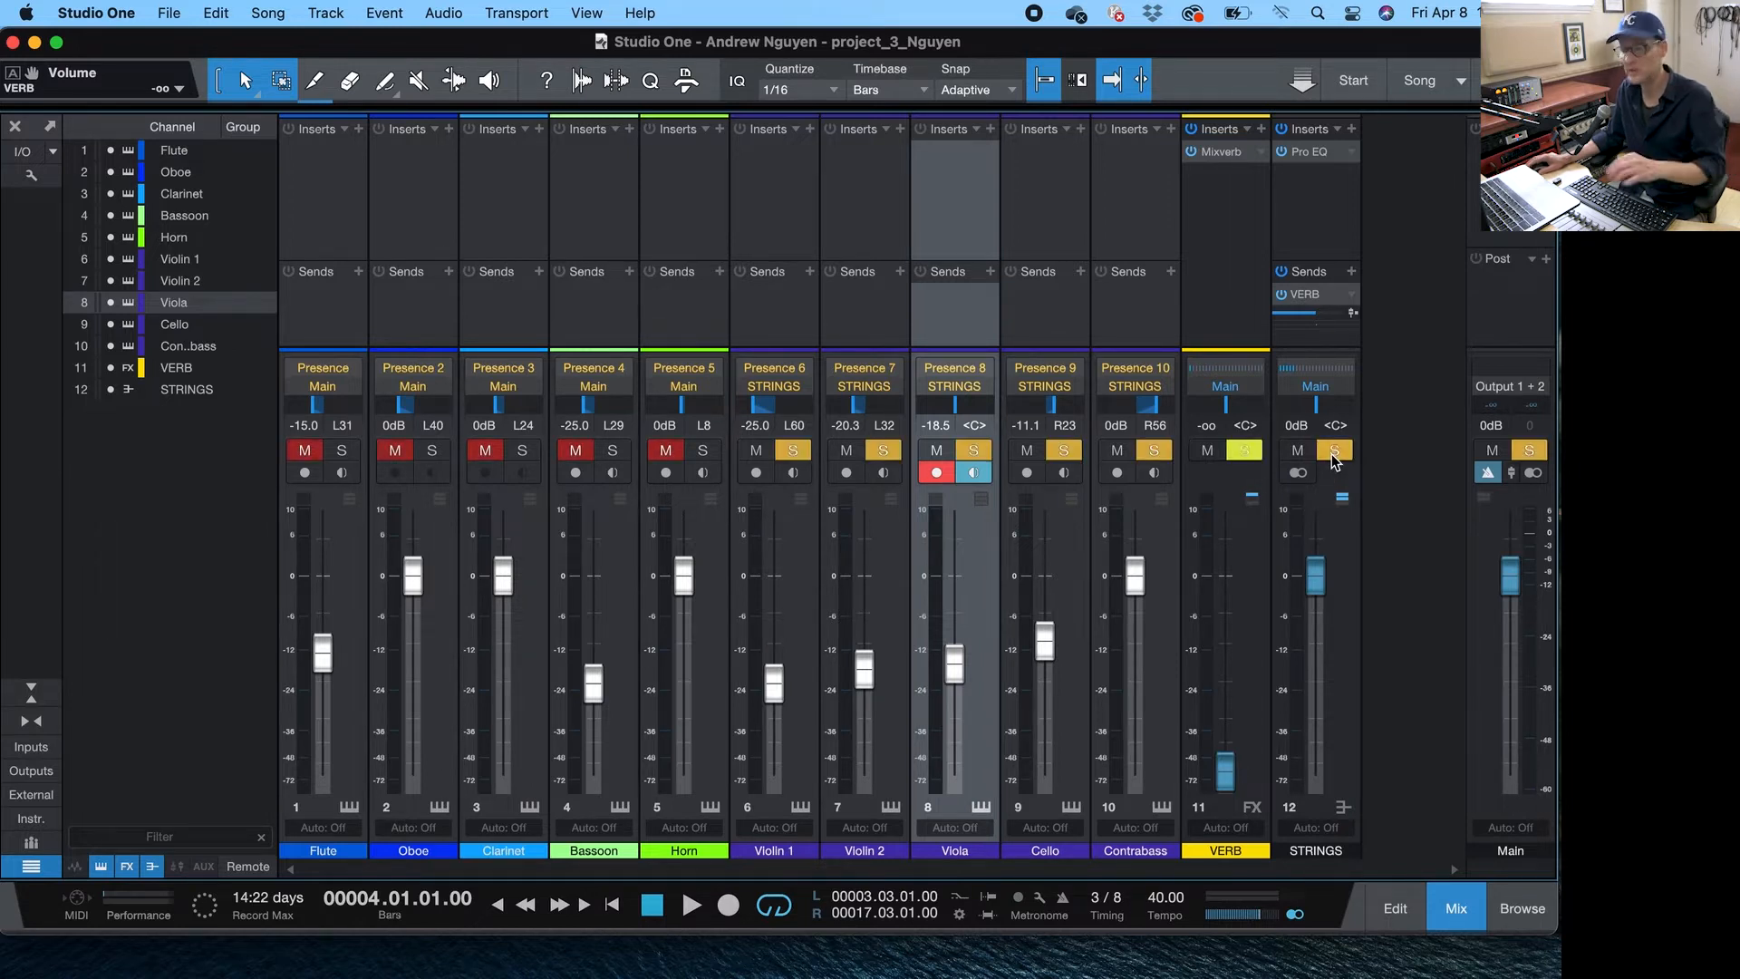
key("space")
left_click_drag(1225, 771, 1217, 595)
key("space")
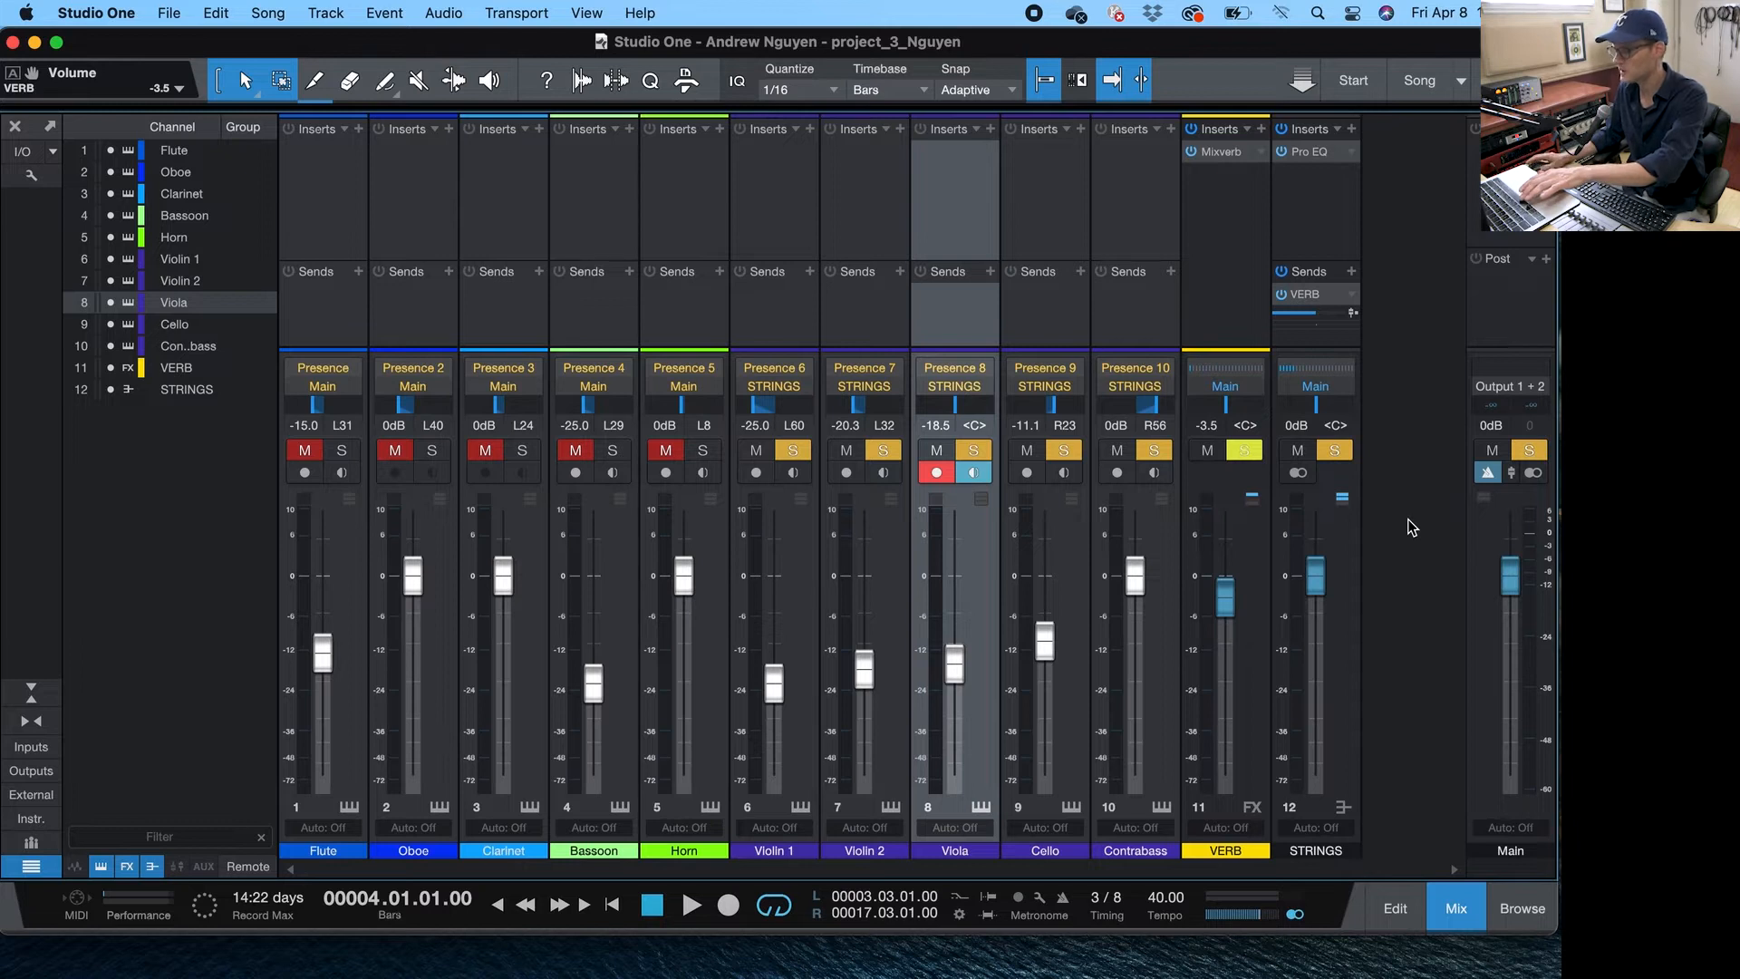
- During playback, set Violin 2's fader to -15.7 dB and Violin 1's to -13.2 dB, then stop
key("space")
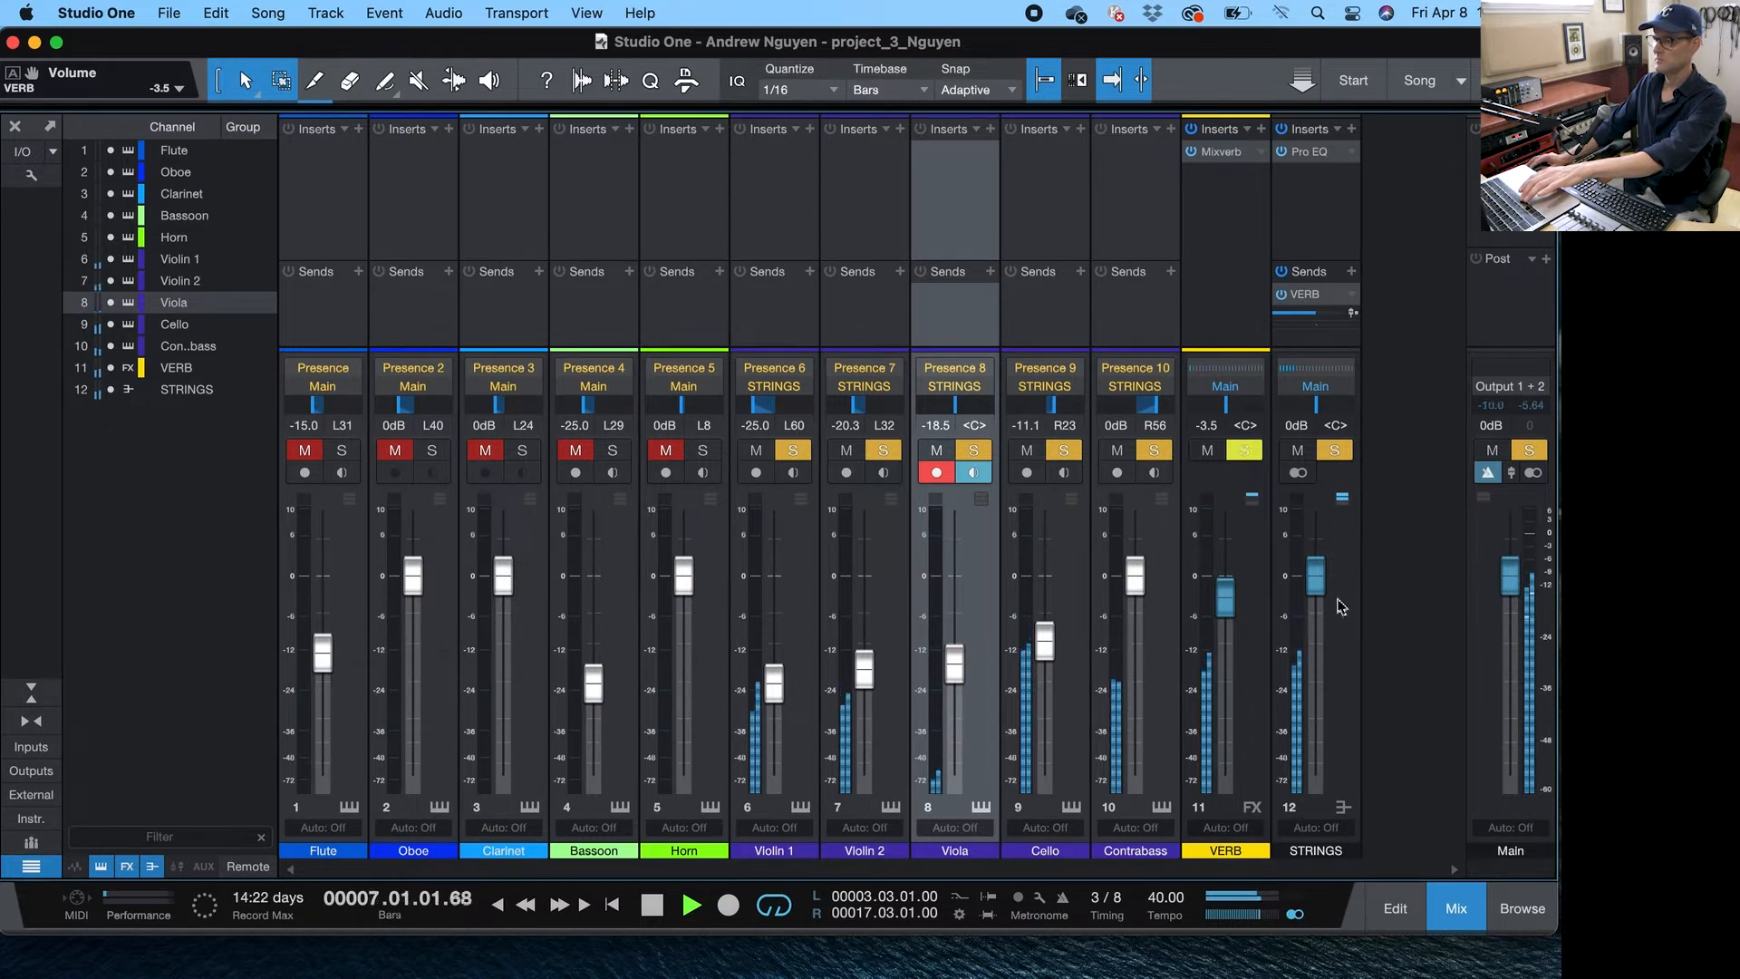
left_click_drag(873, 684, 840, 672)
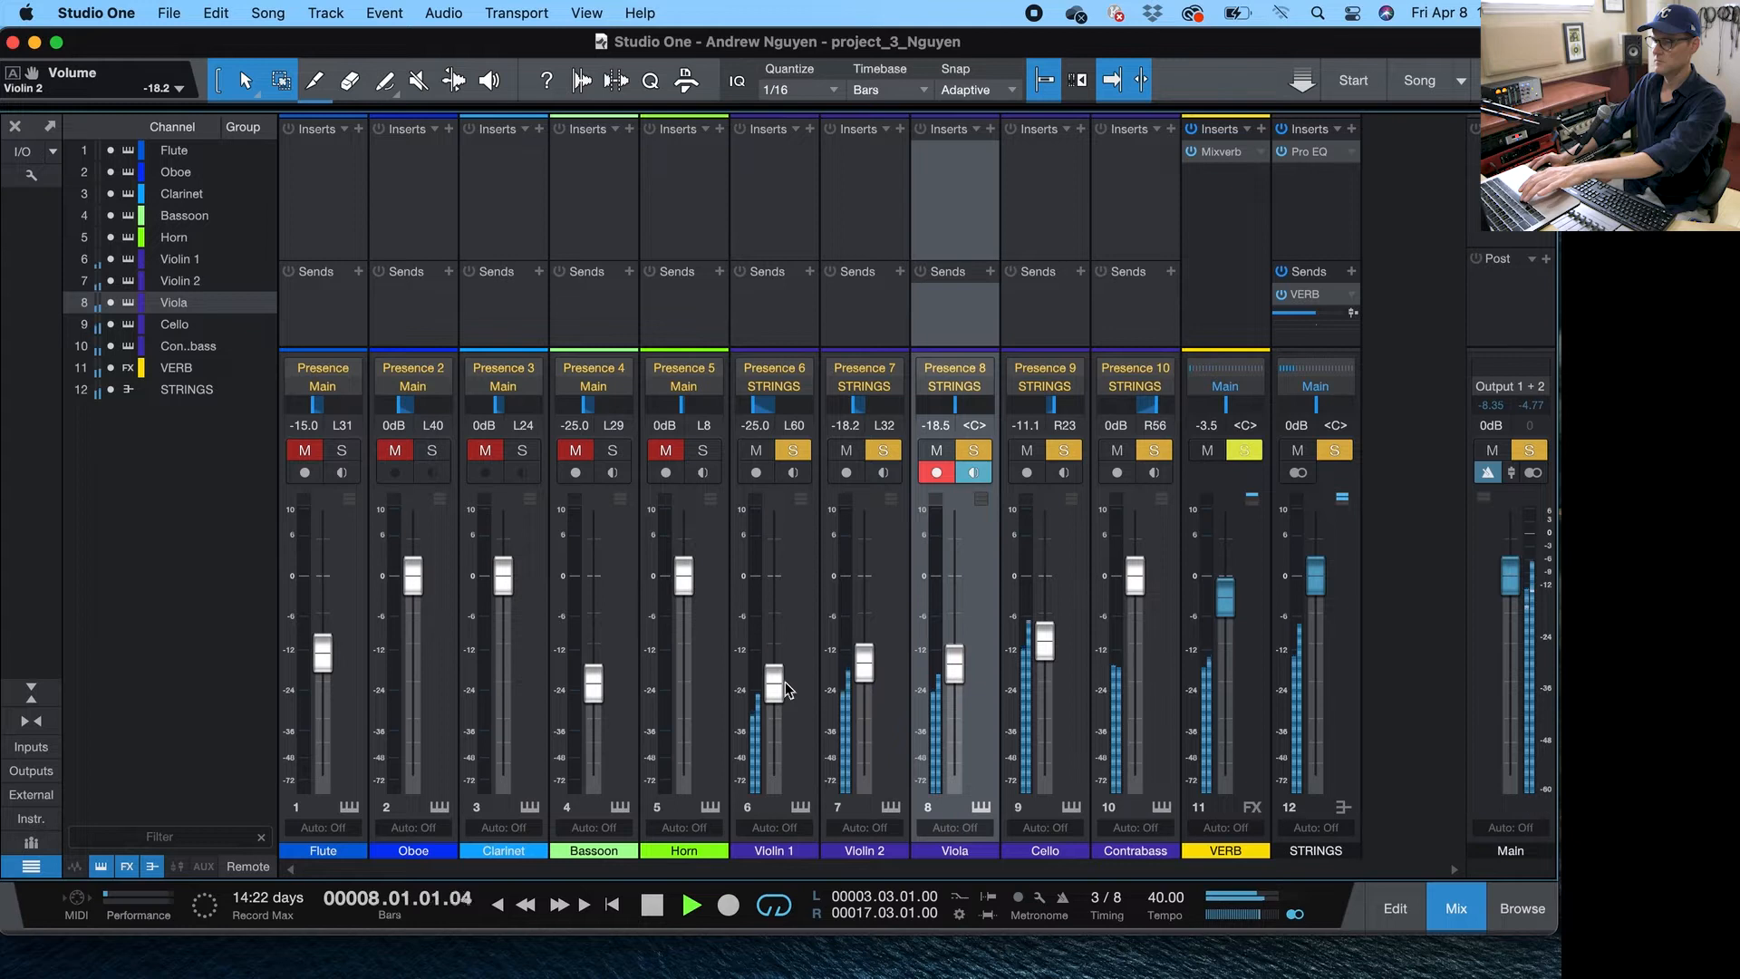
left_click_drag(785, 668, 784, 664)
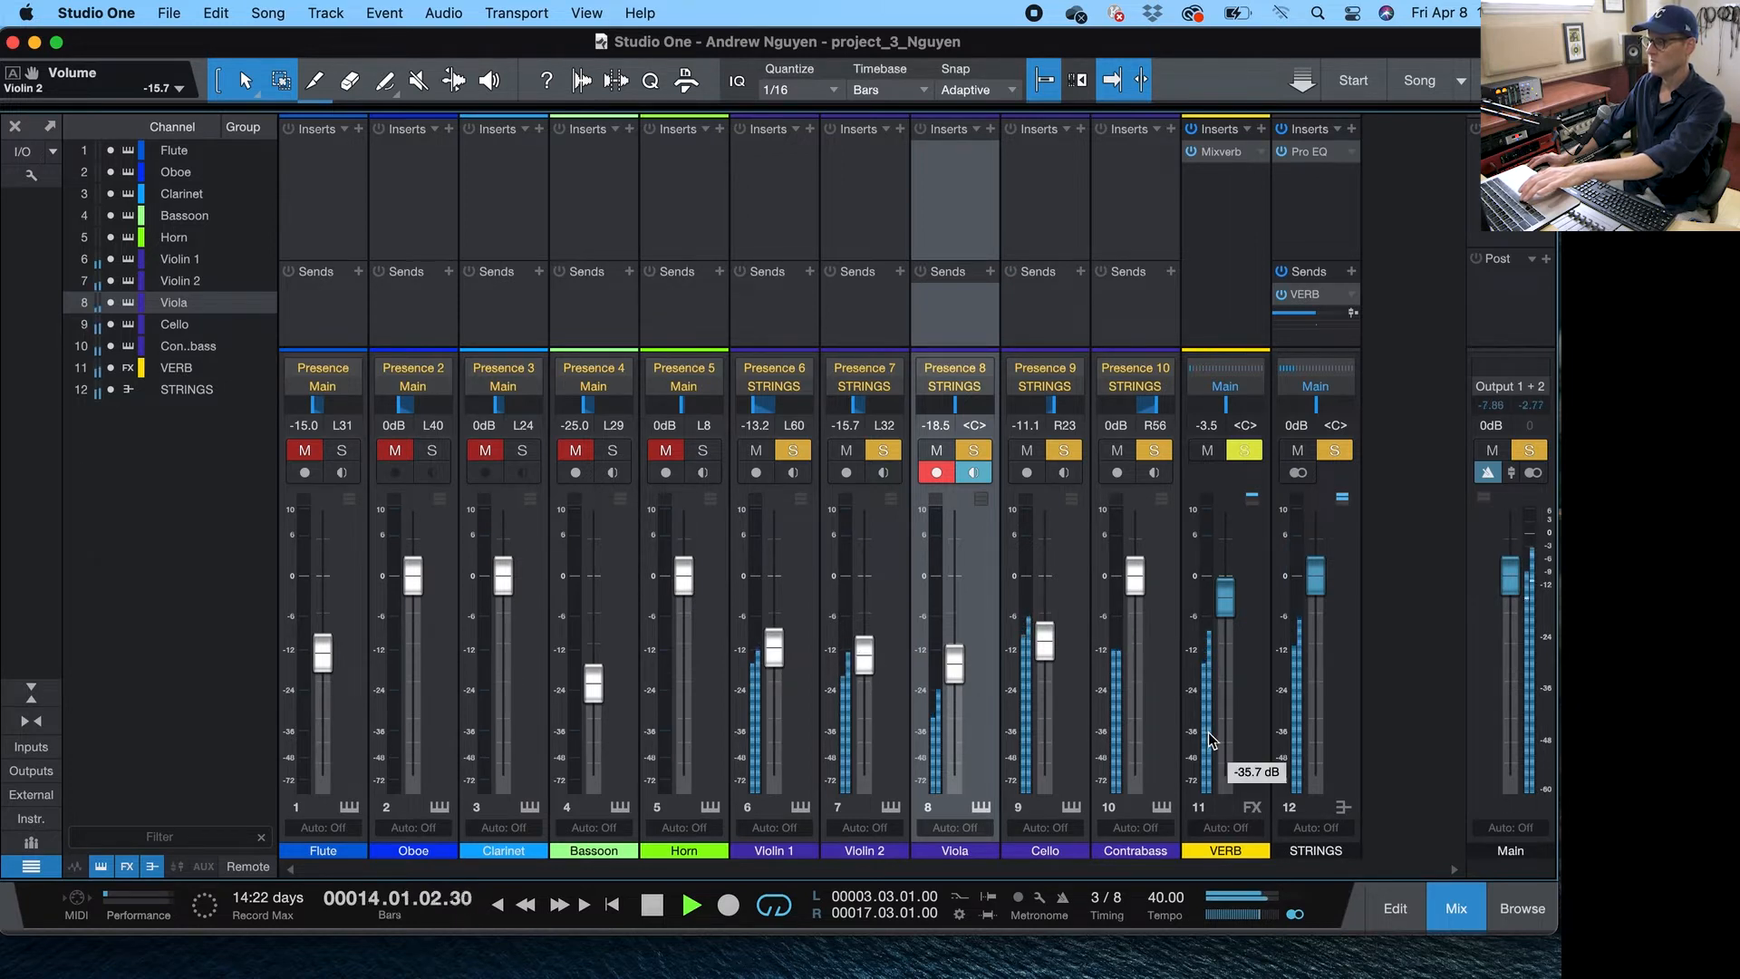
key("space")
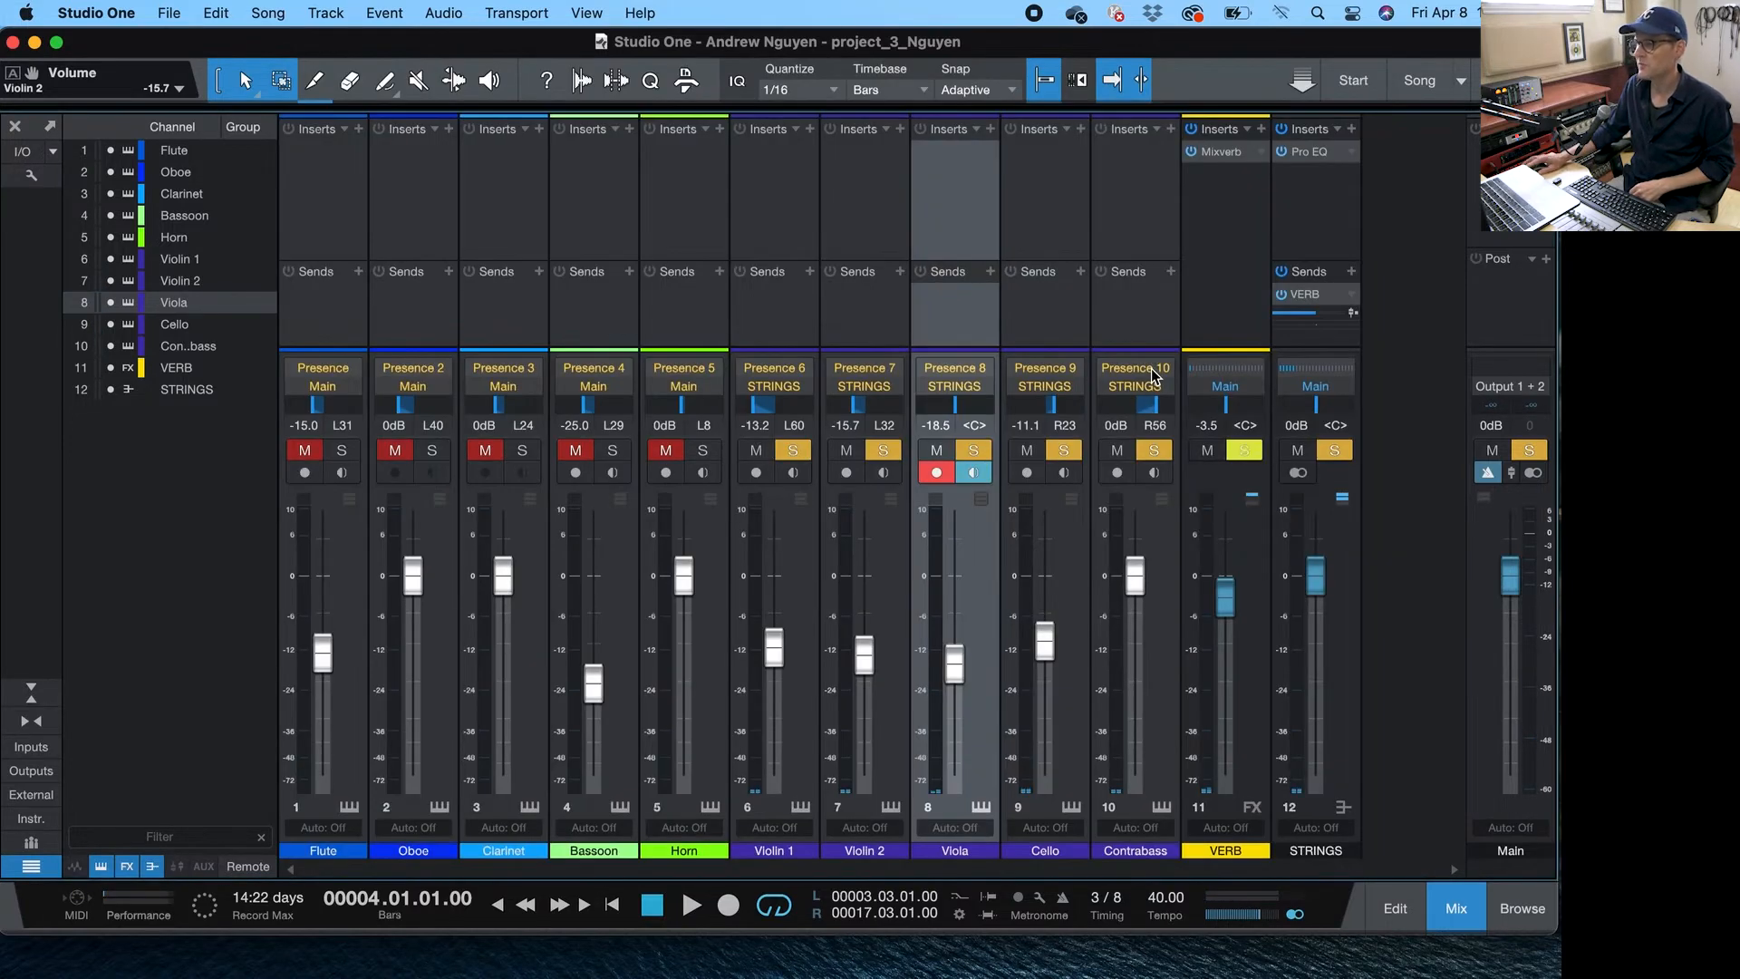
- Load the Pizzicato Section preset into the Contrabass's Presence instrument and close the instrument window
left_click(1154, 371)
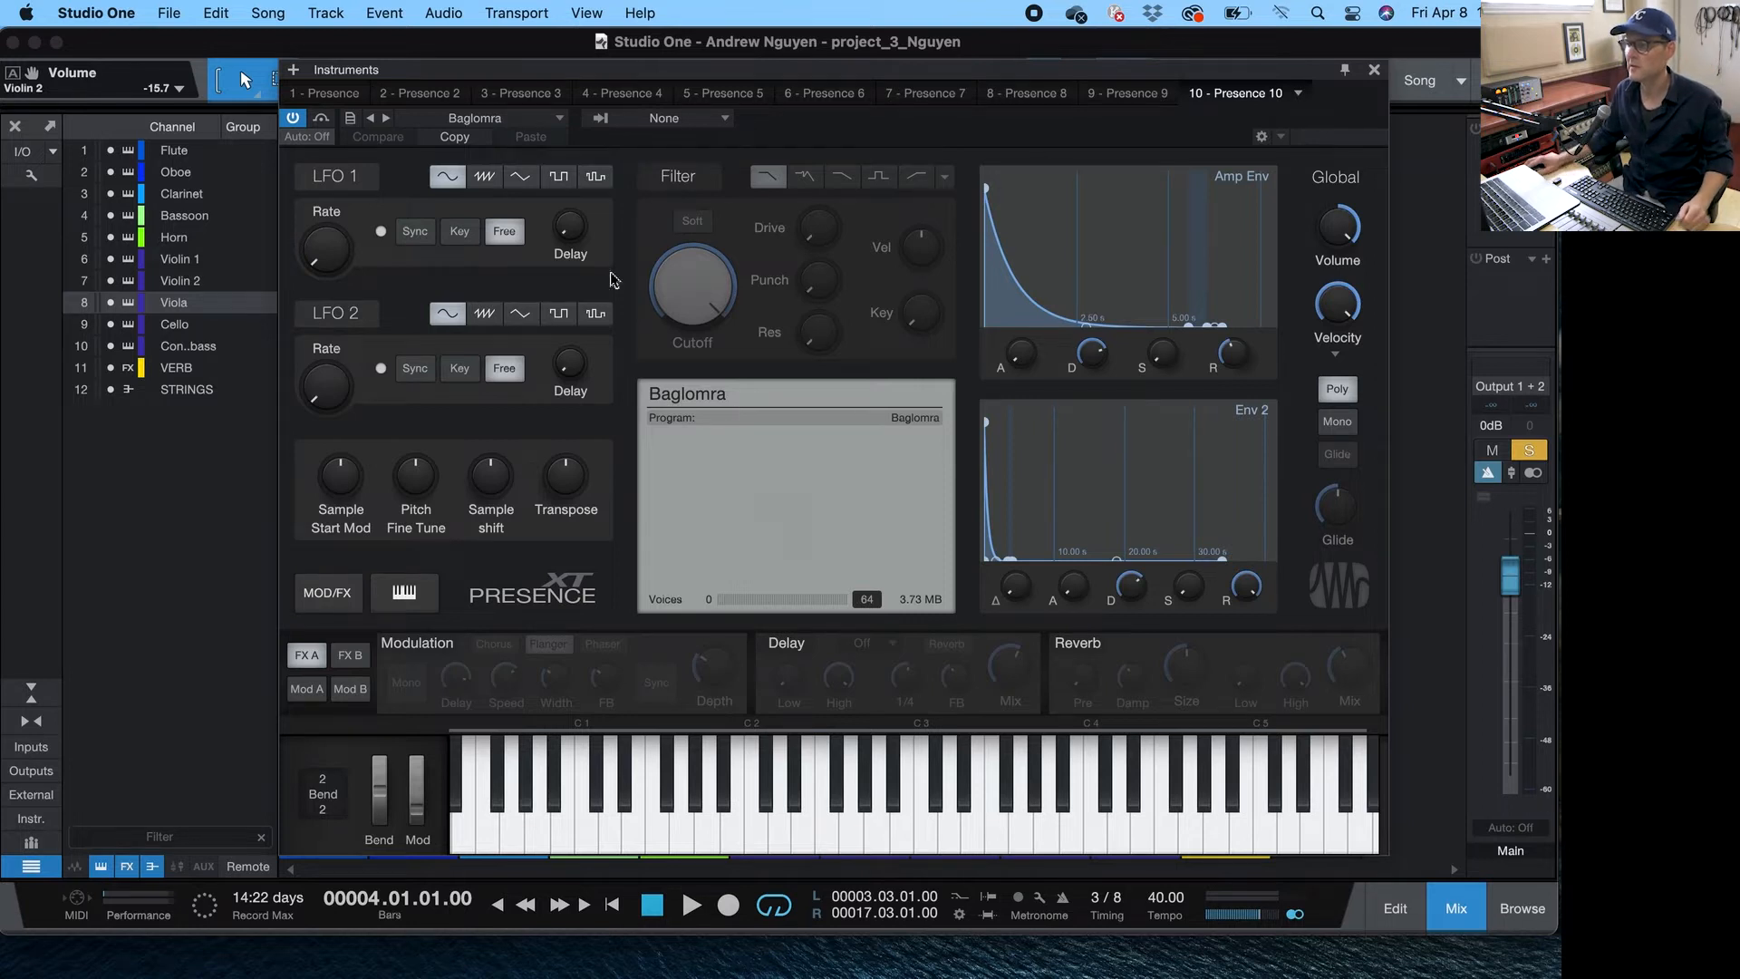
left_click(547, 122)
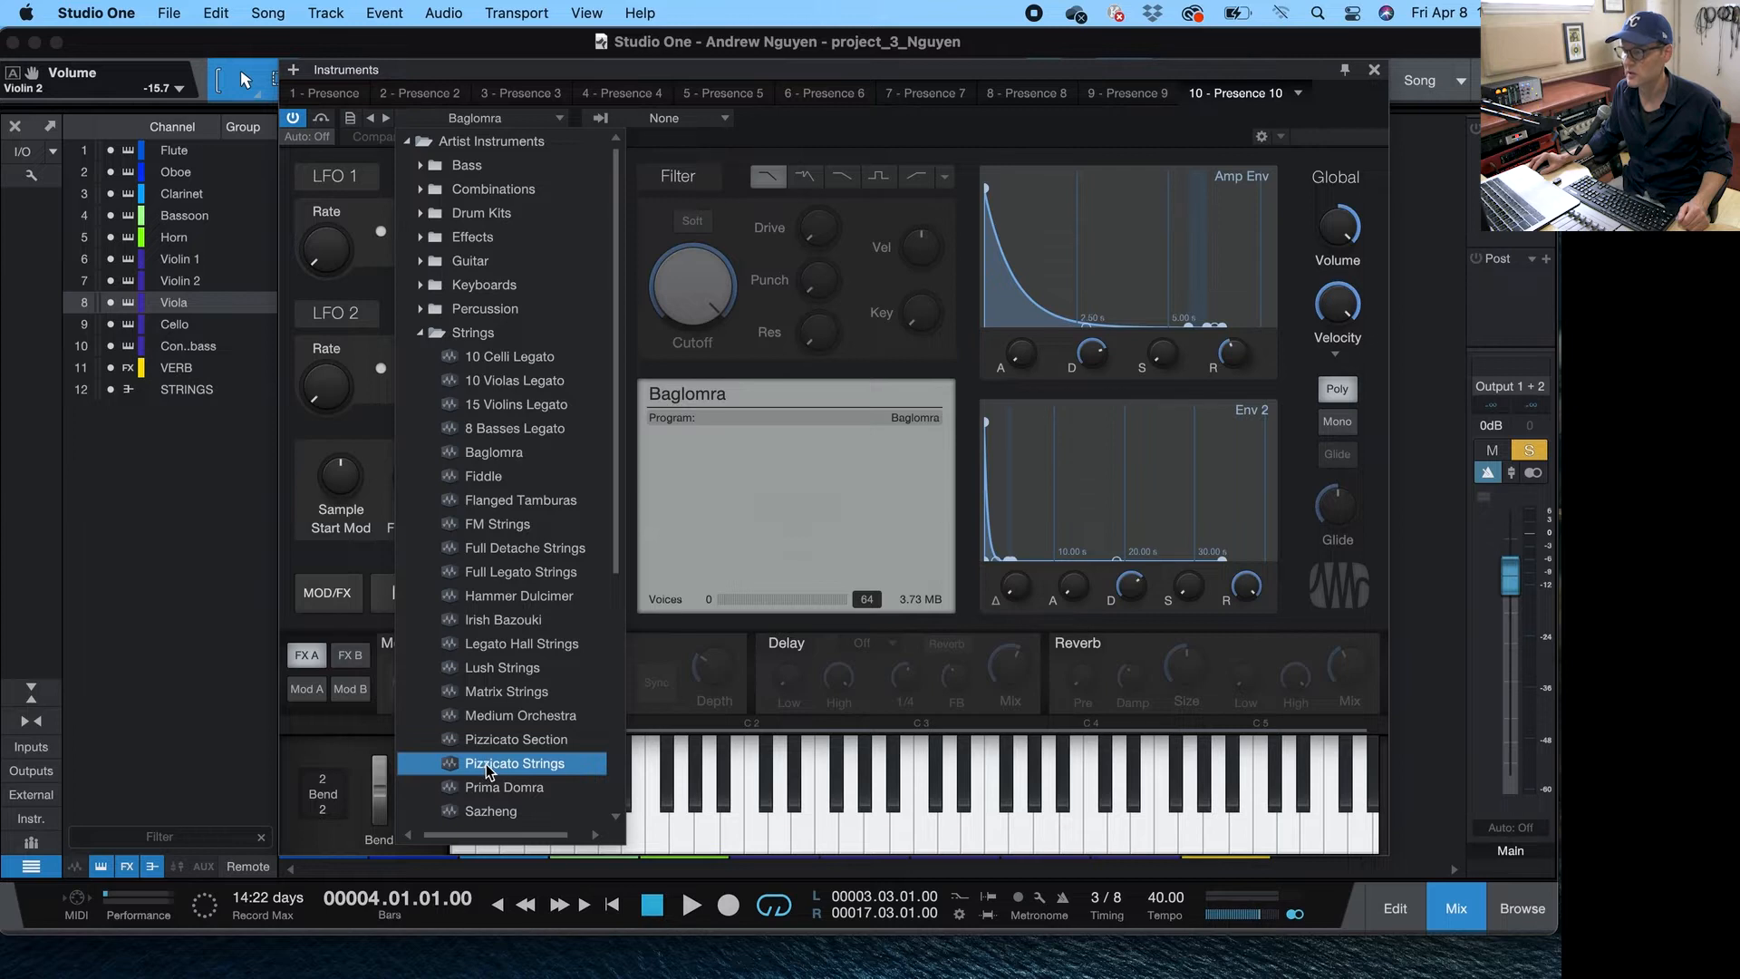
left_click(498, 738)
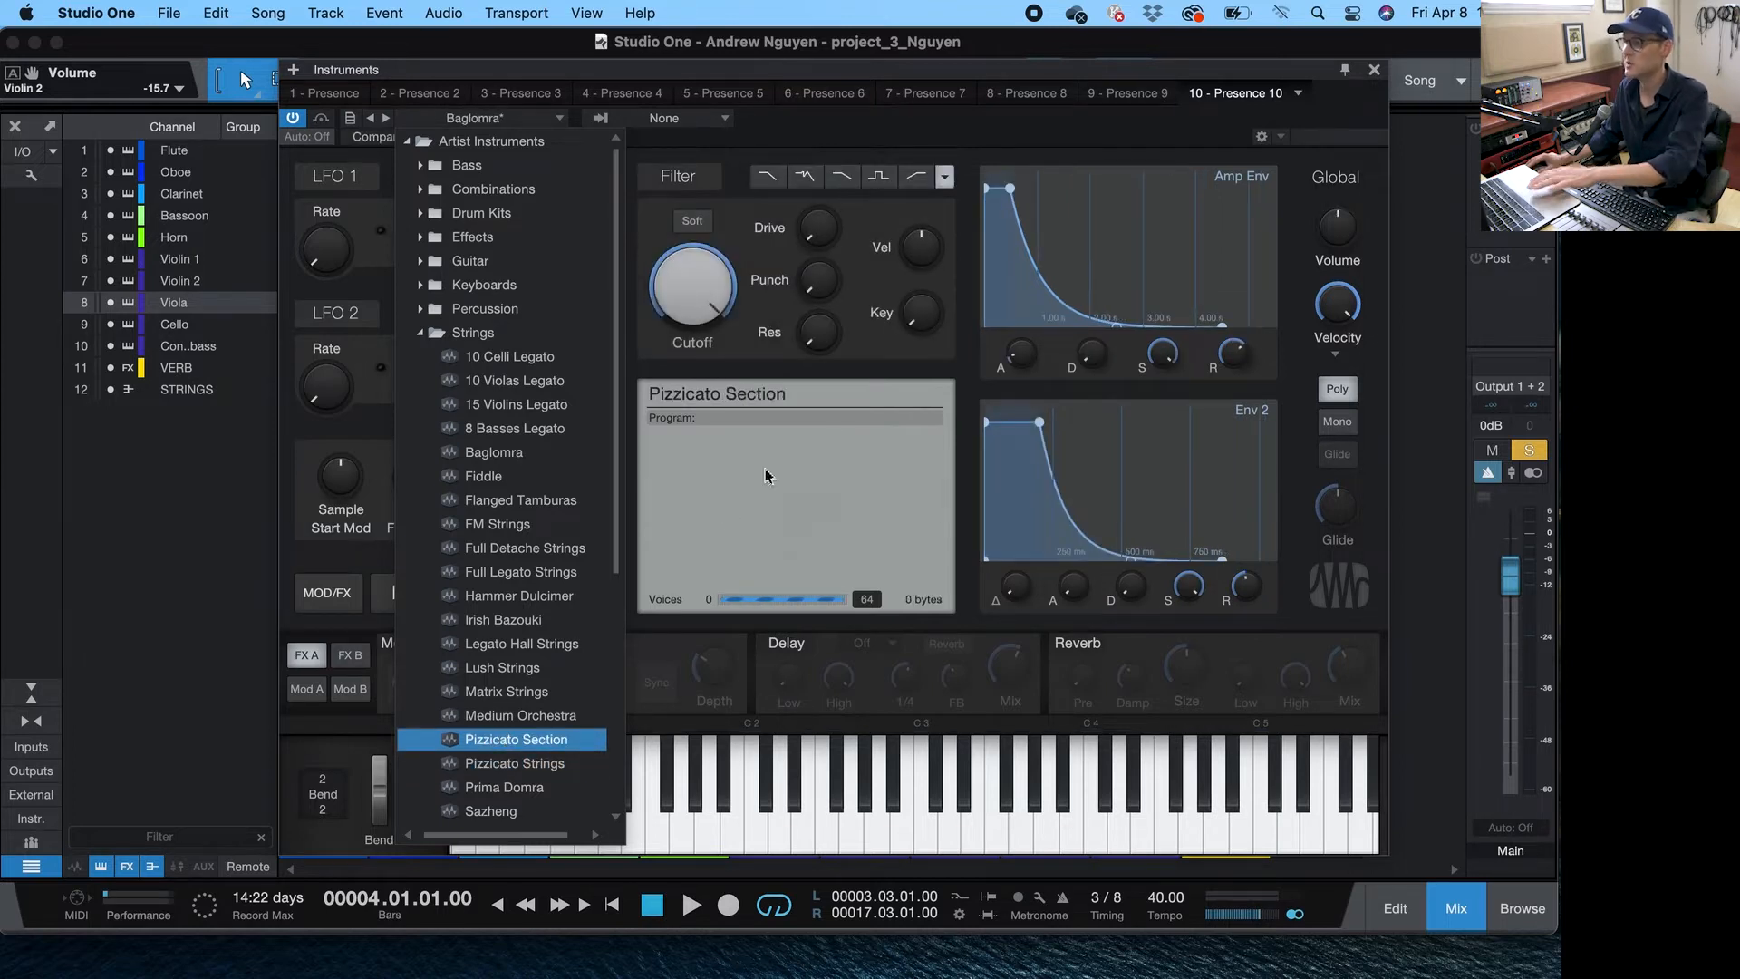
left_click(1379, 77)
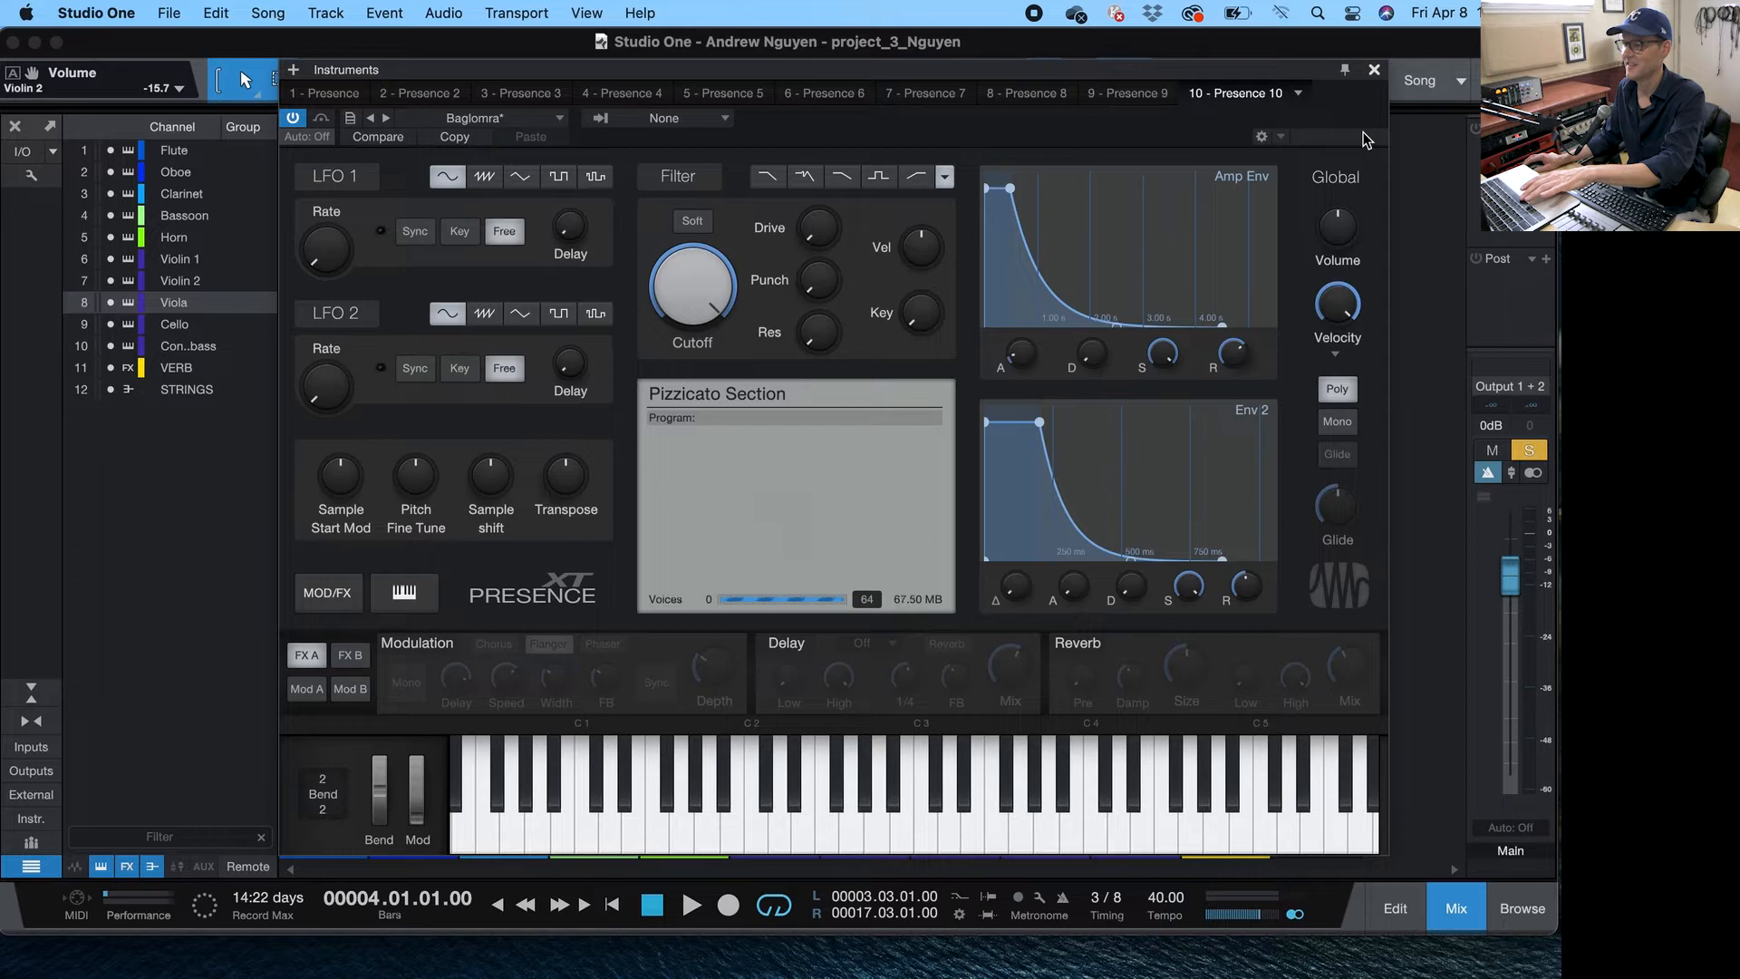
left_click(1374, 70)
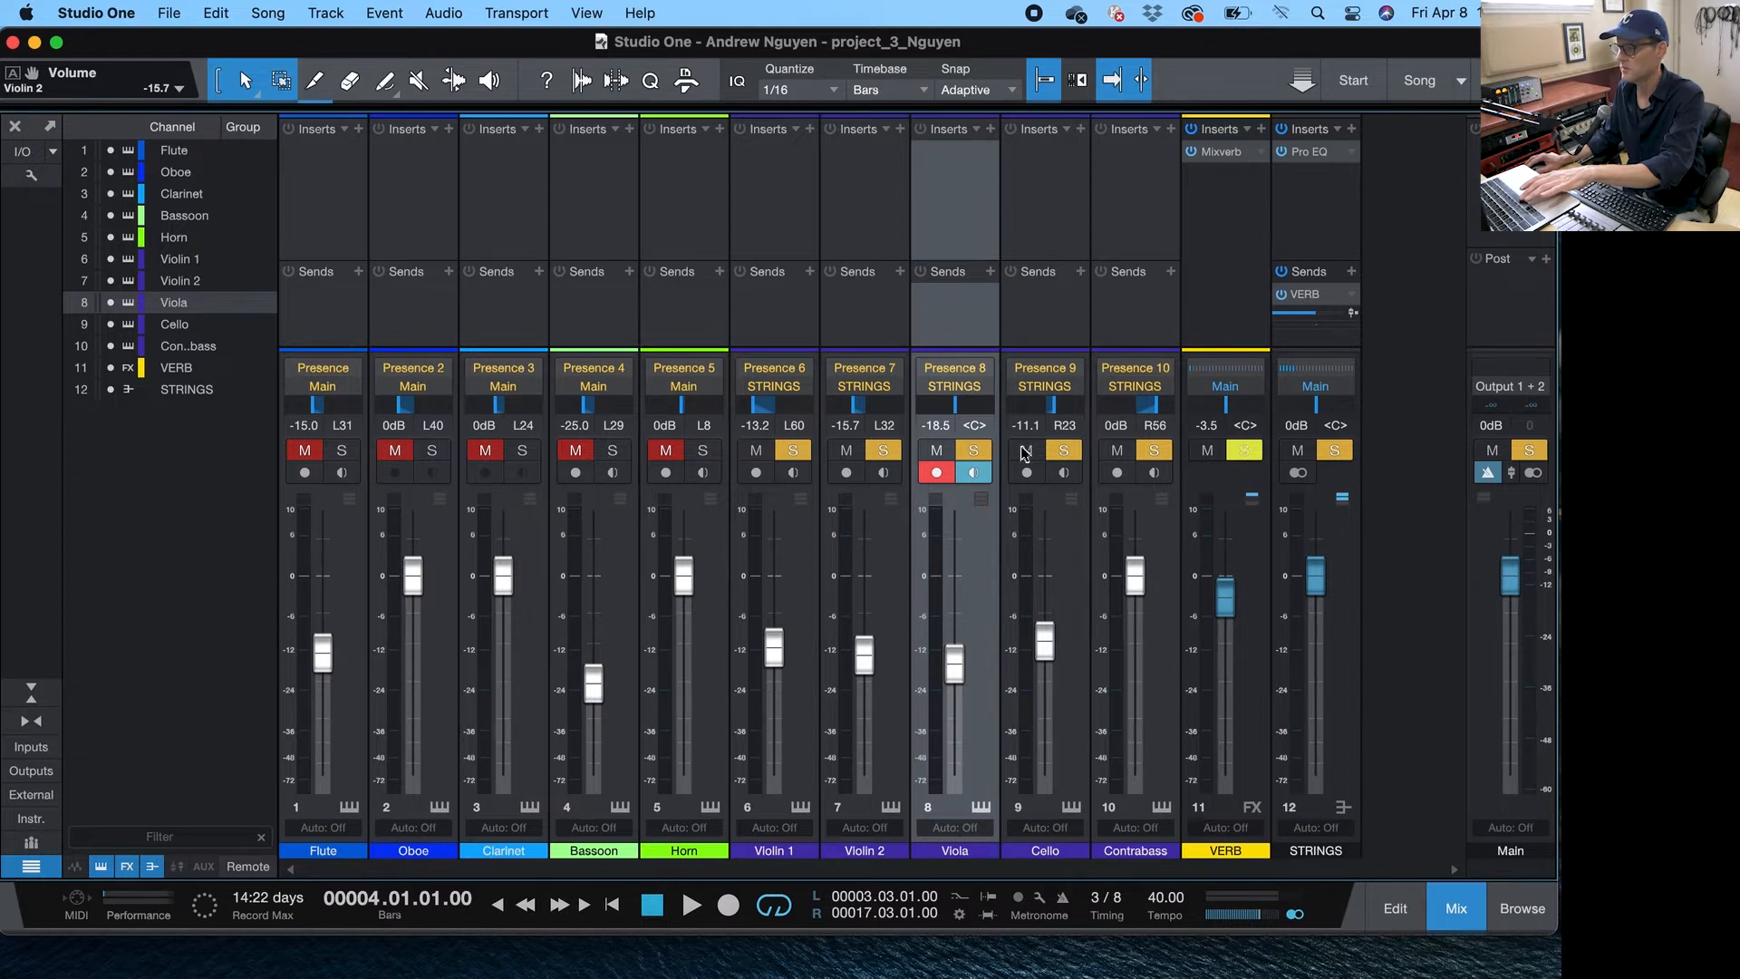
- During playback, solo and unsolo the string channels one by one to audition them, clearing all solos
left_click(1053, 449)
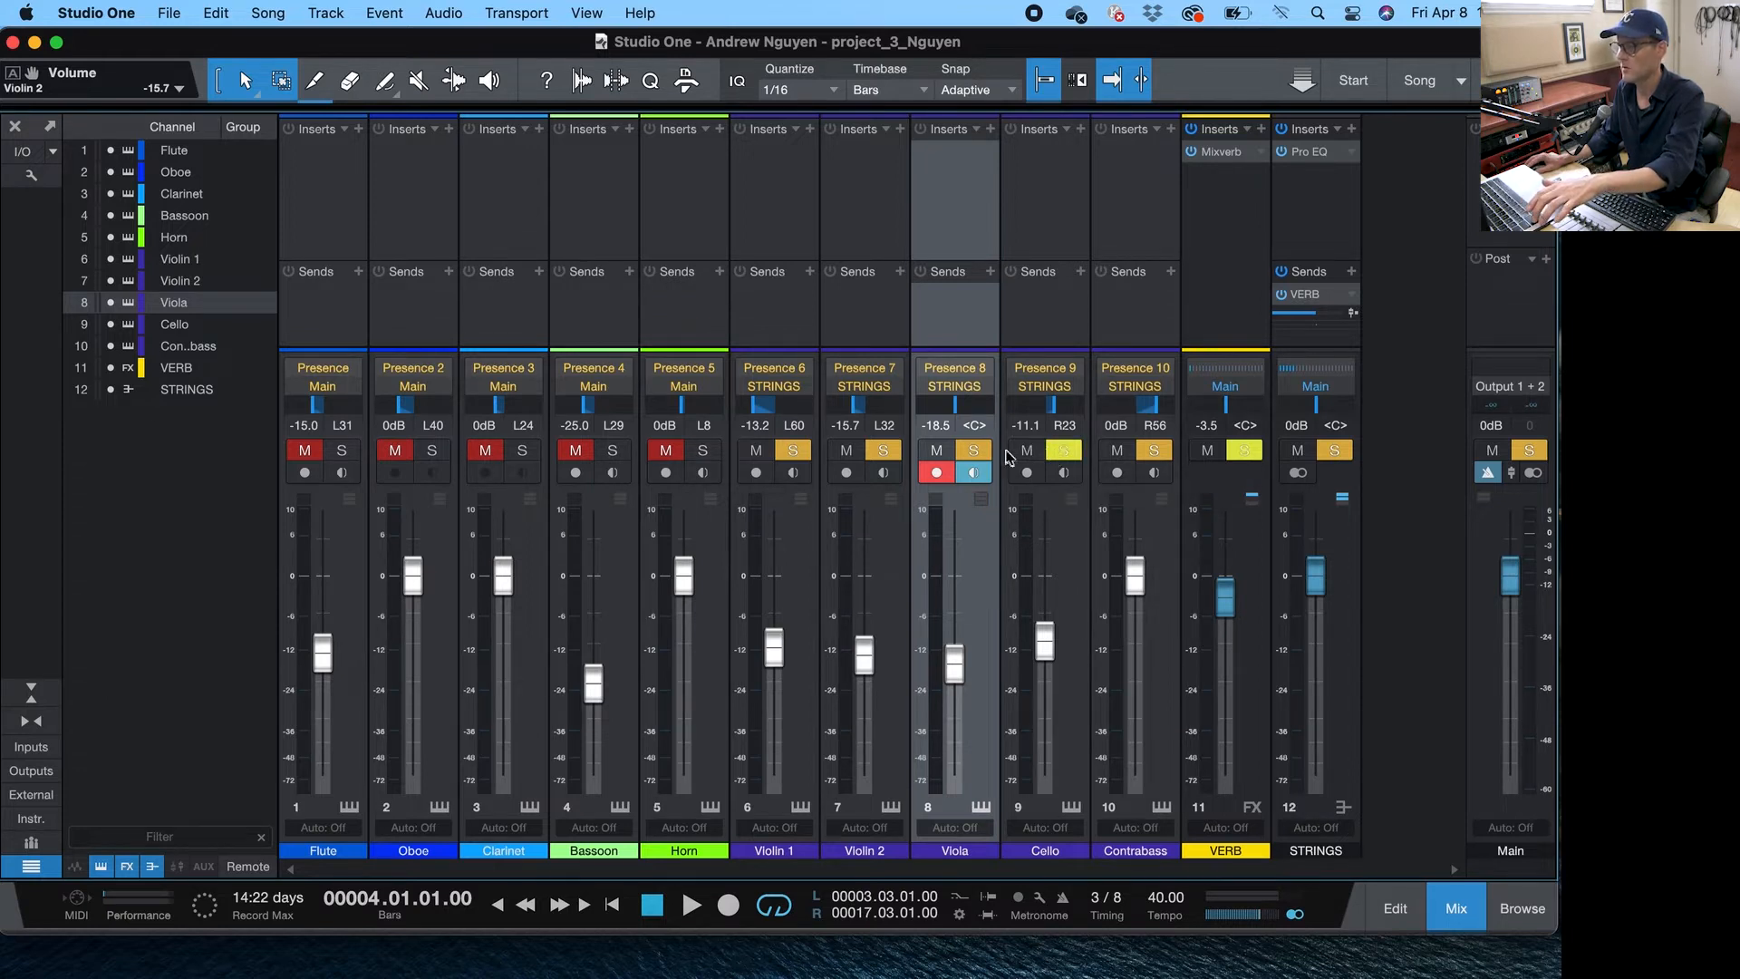
left_click(810, 455)
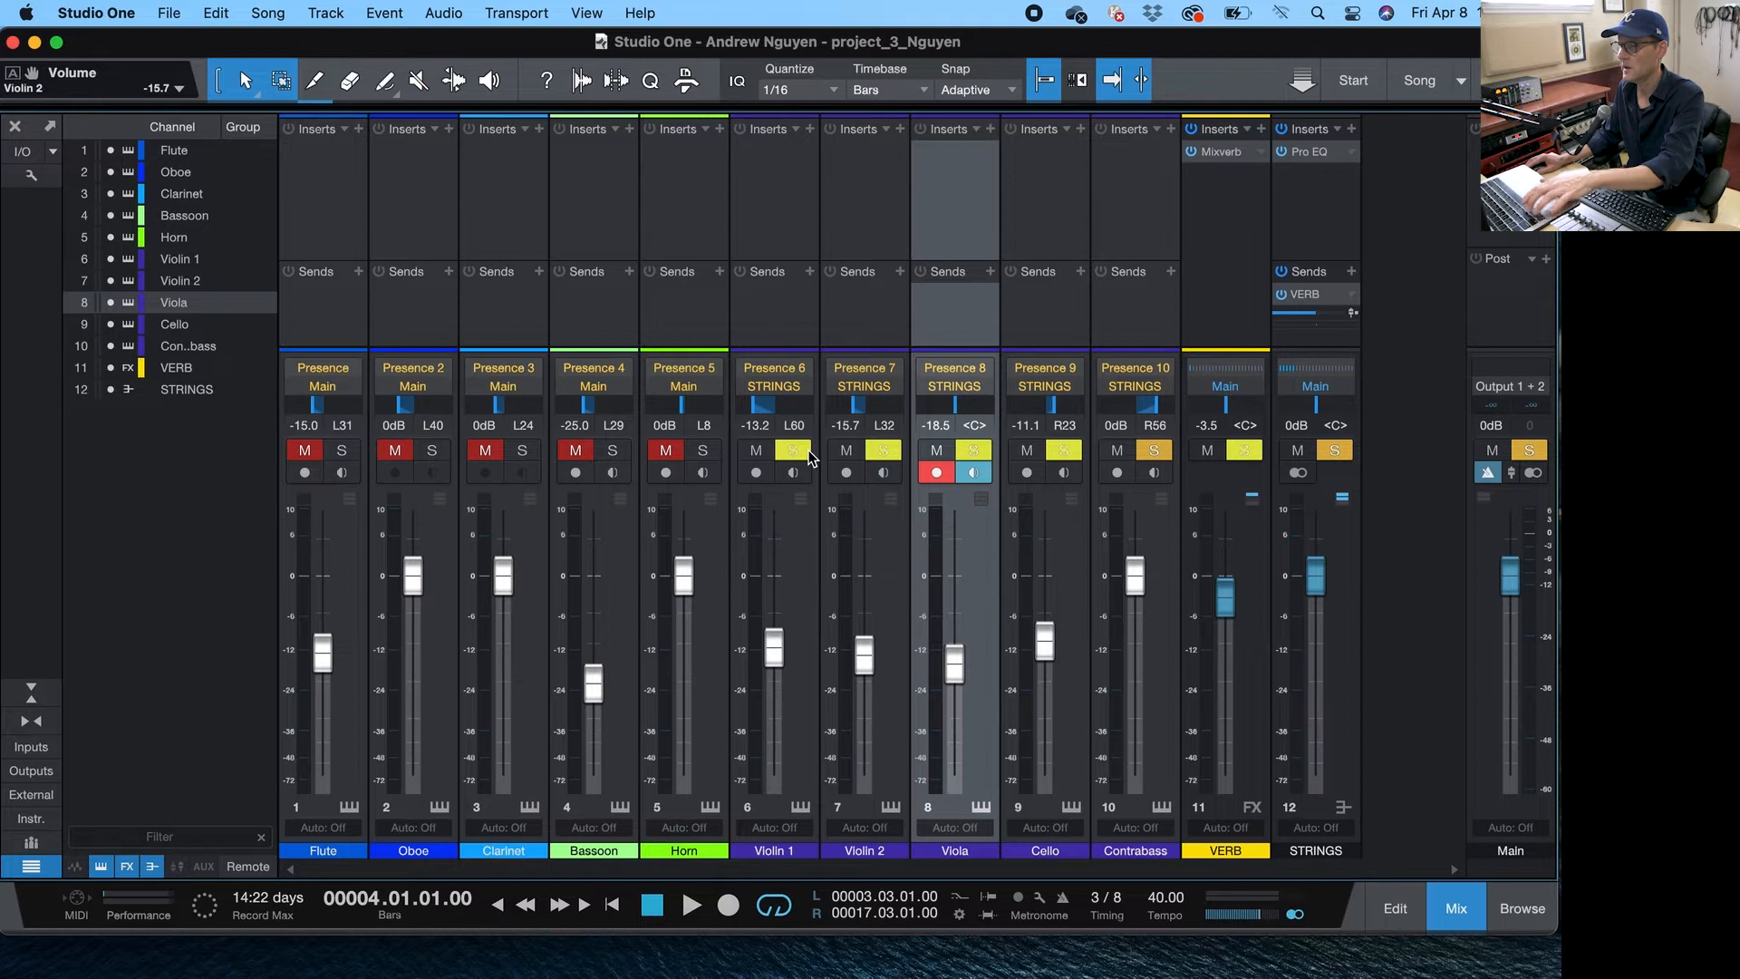
key("space")
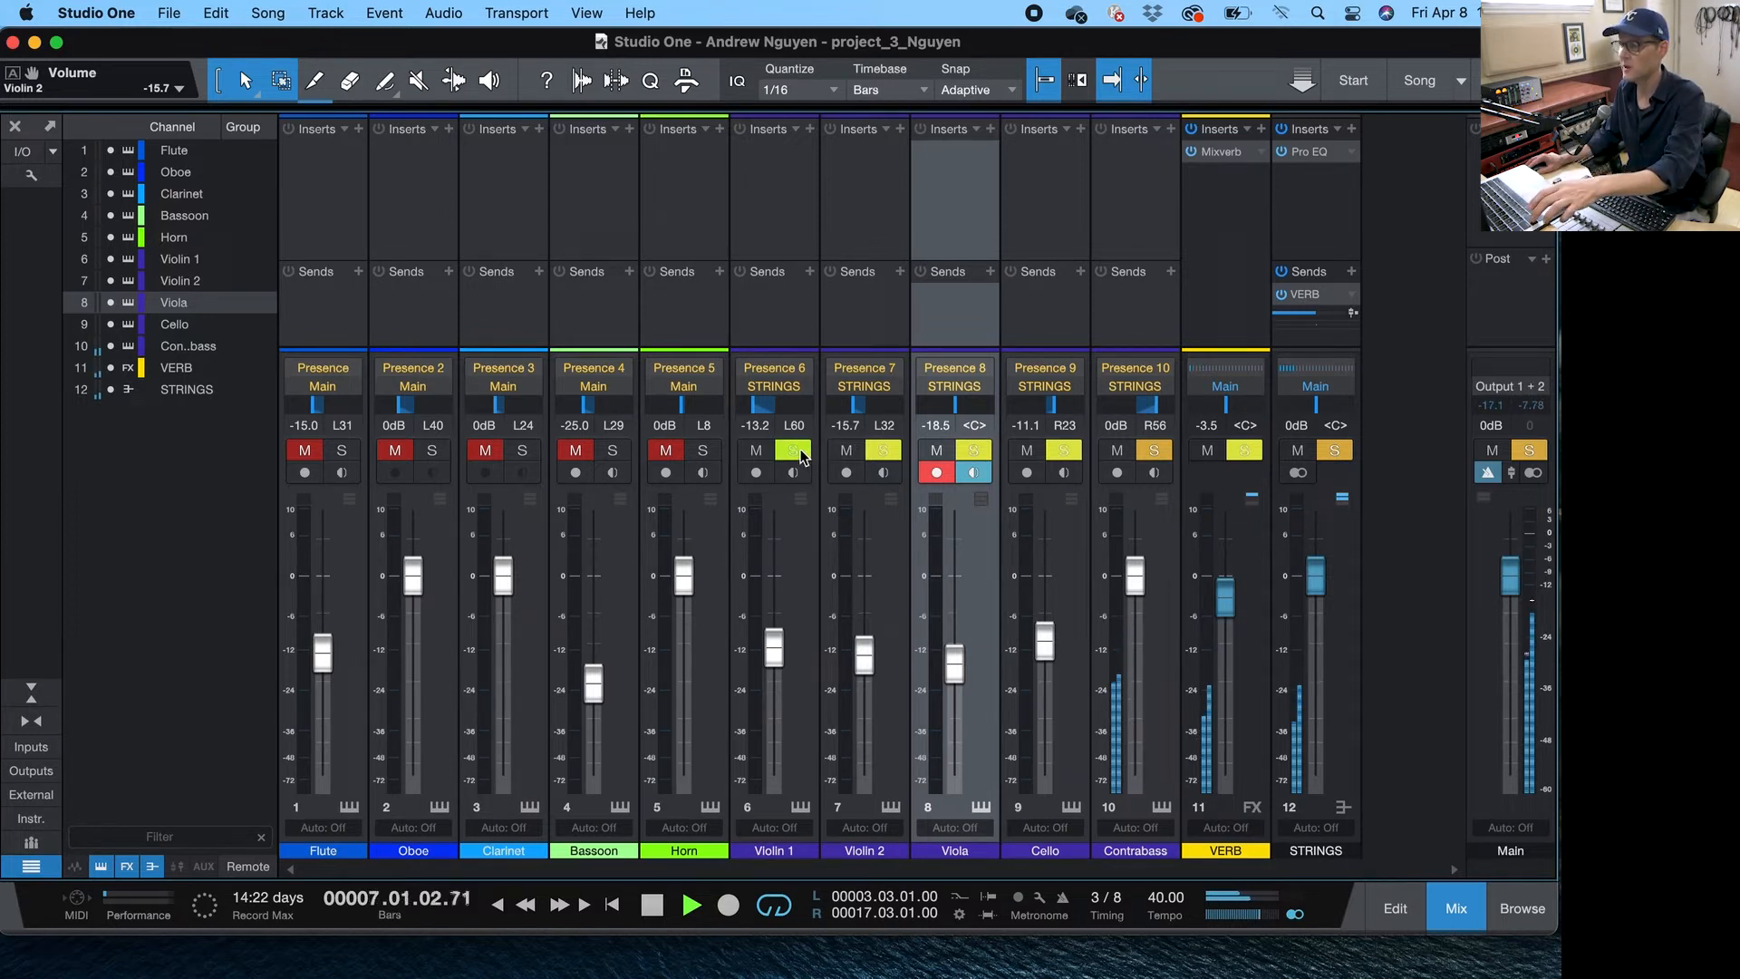
left_click(794, 451)
left_click(883, 451)
left_click(973, 451)
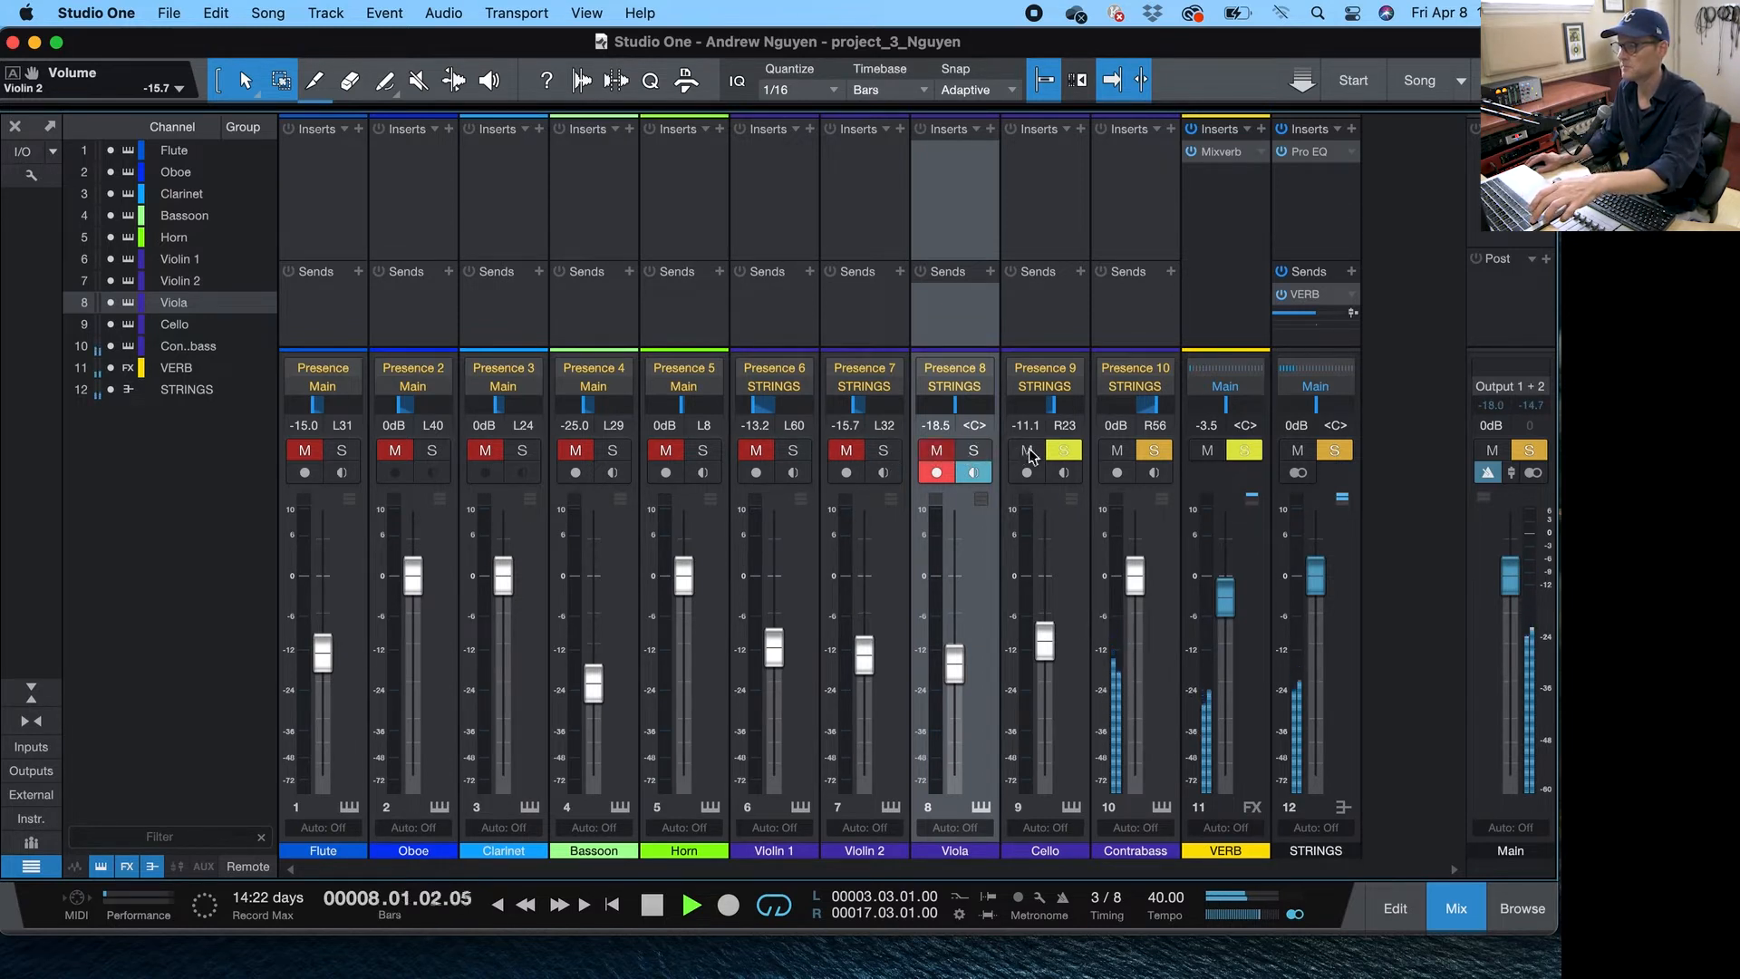
left_click(1064, 451)
left_click(1154, 451)
left_click(1154, 451)
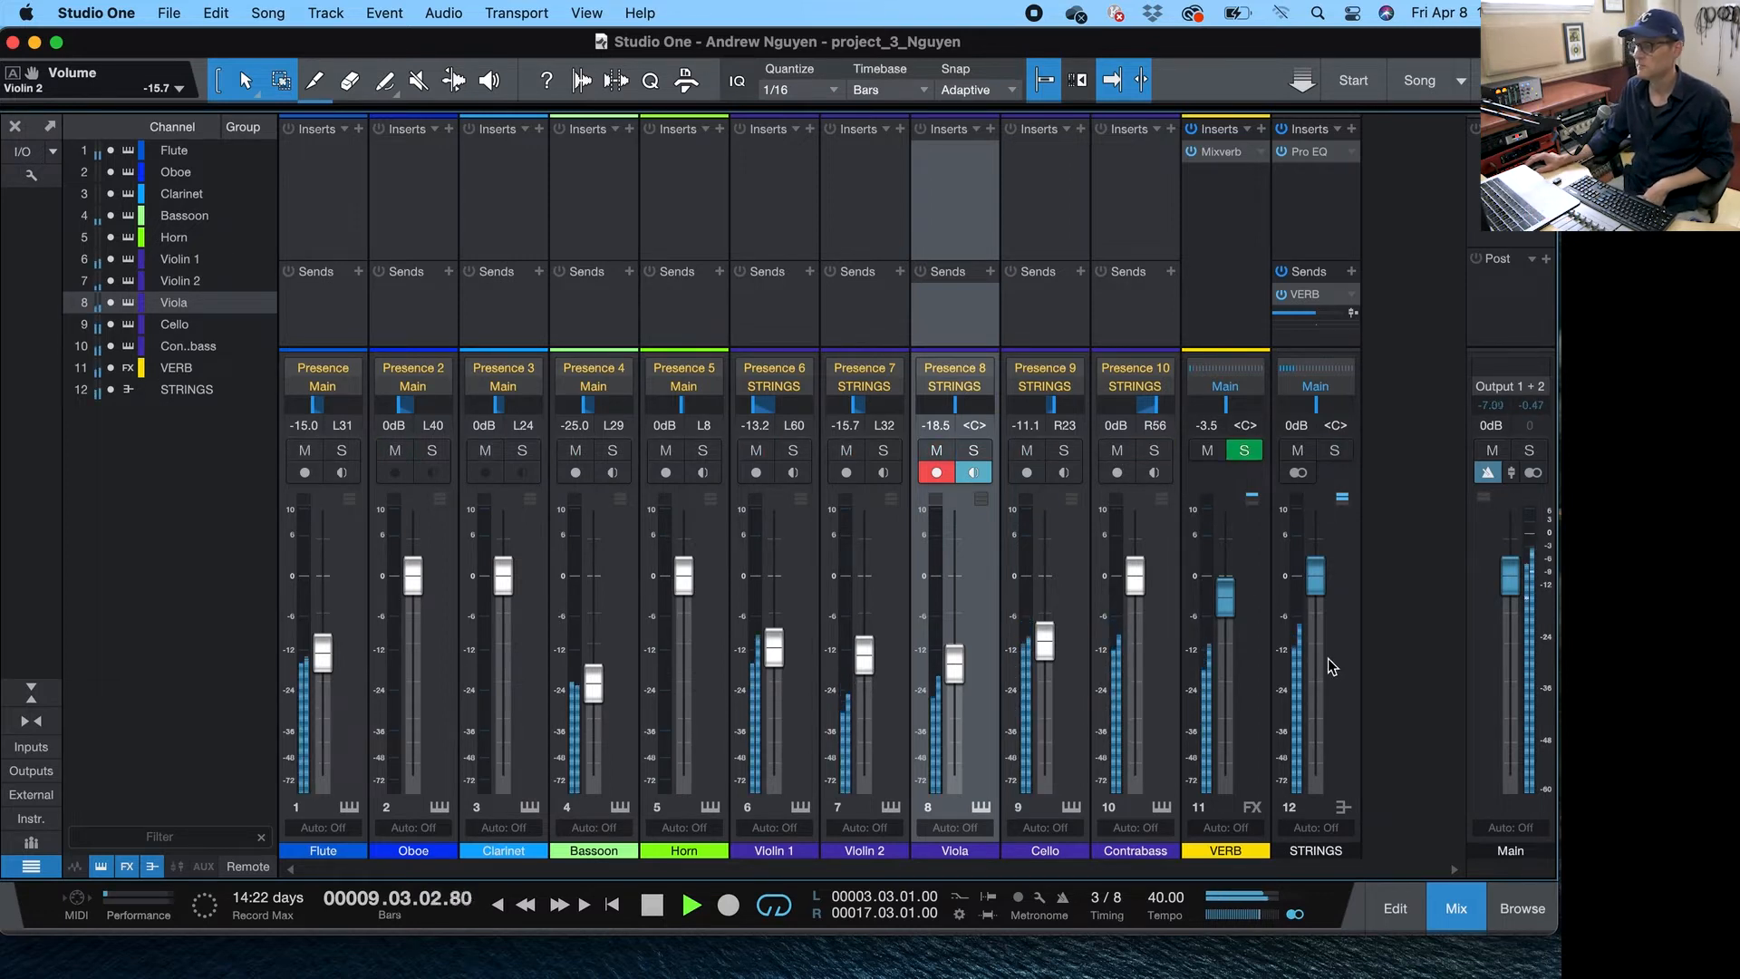
- Lower the Contrabass fader to -2.0 dB and stop playback
left_click_drag(1140, 580, 1146, 598)
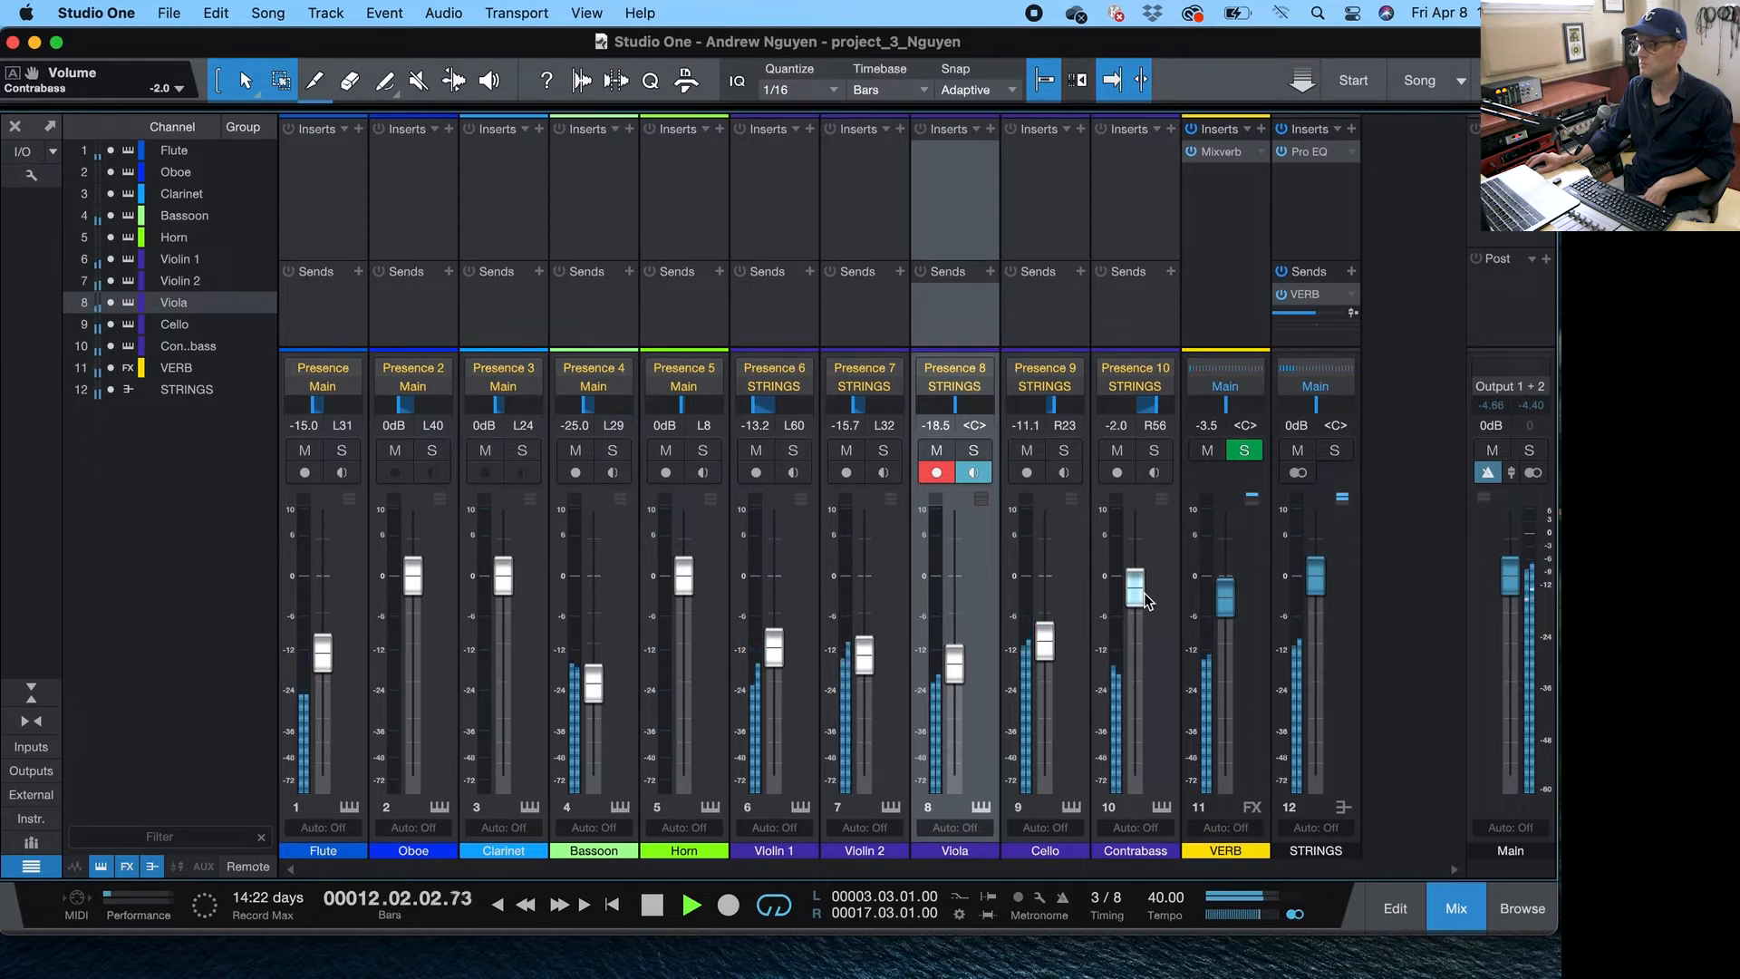
key("space")
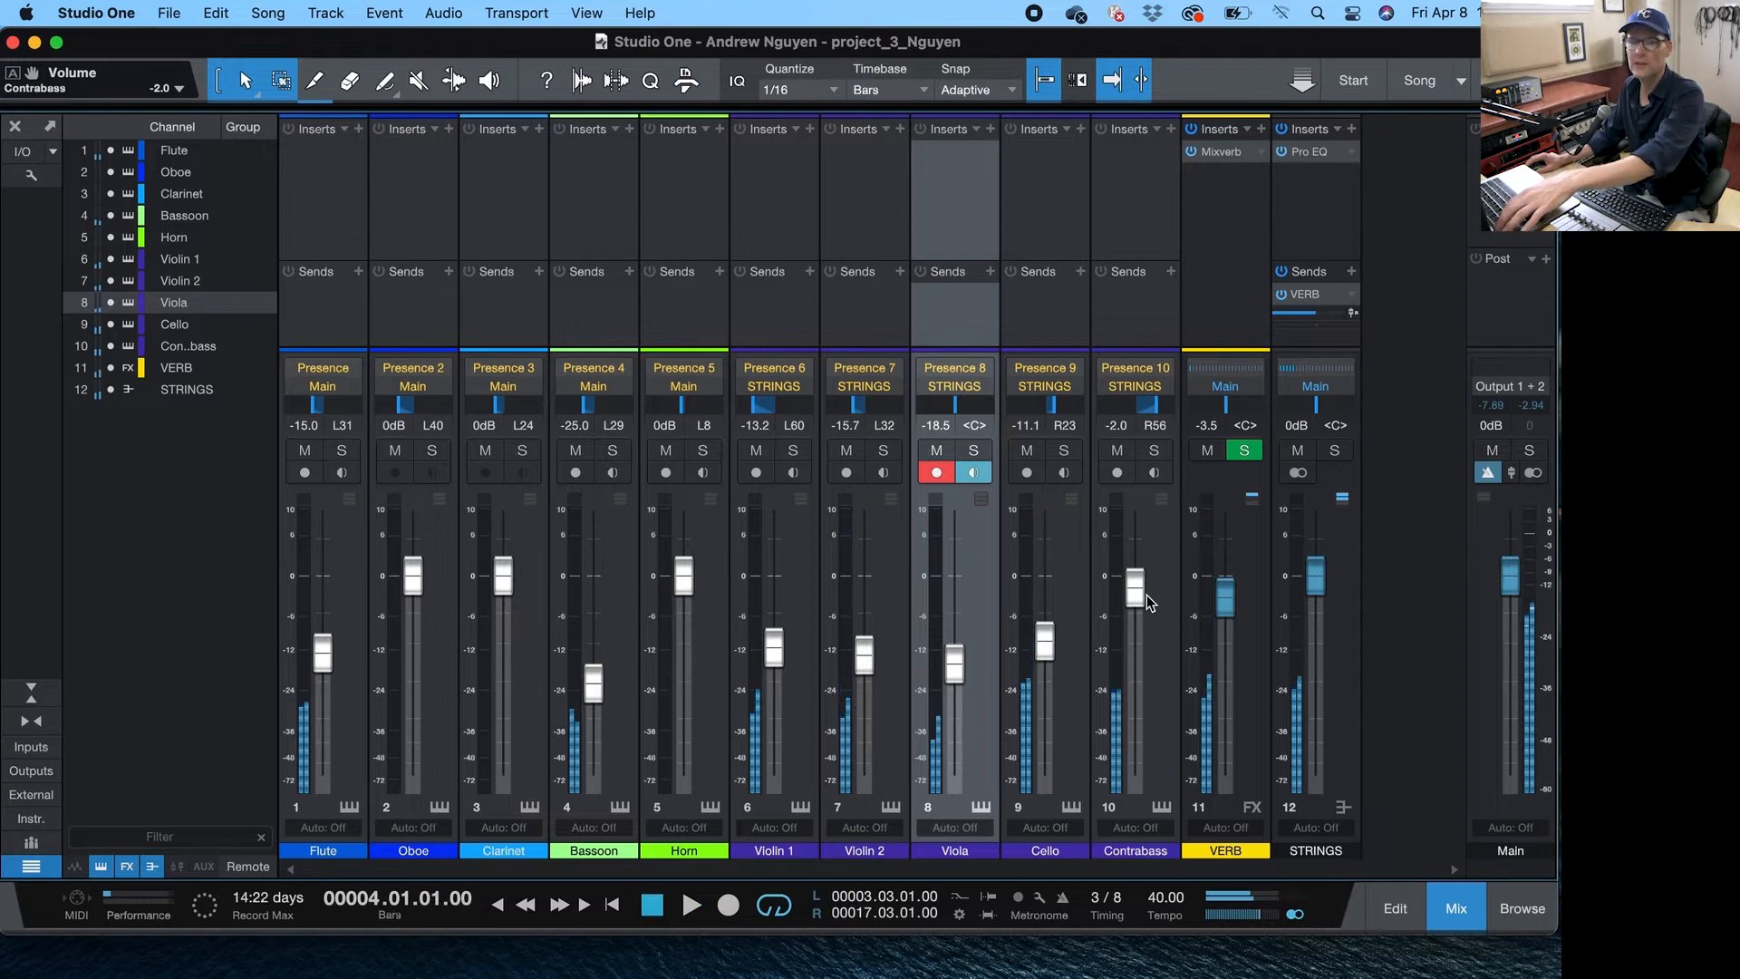
- Open the Contrabass part in the note editor and solo the Contrabass track
key("F3")
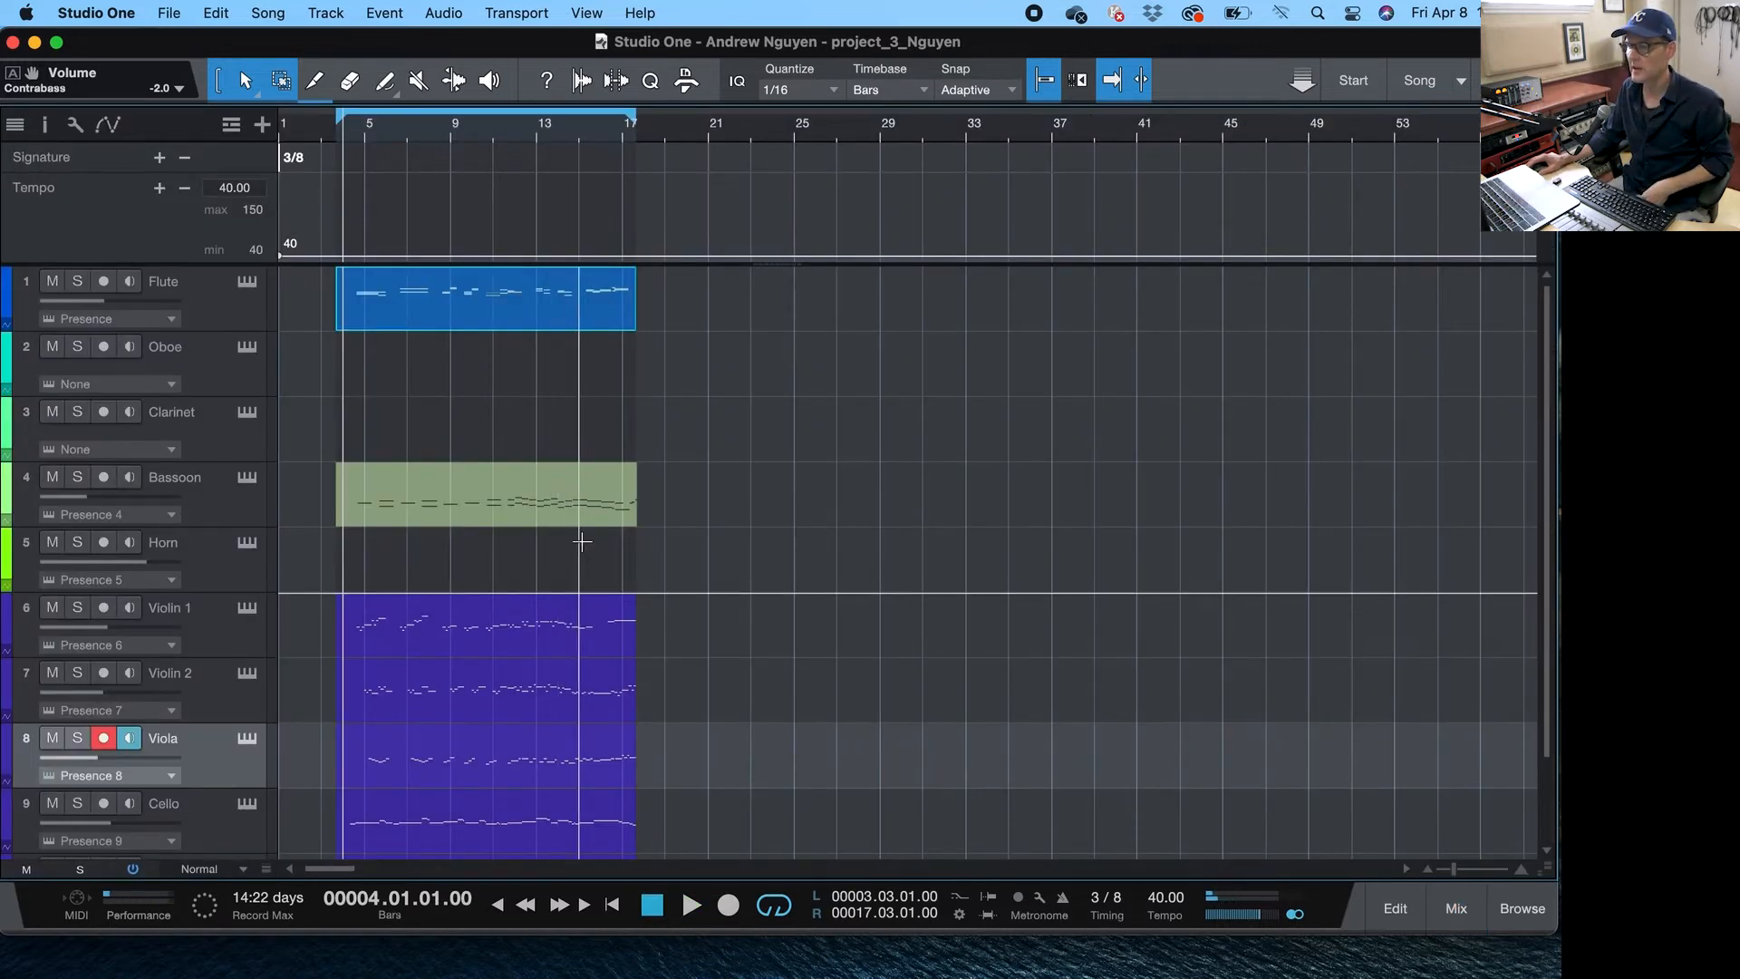
scroll(722, 602, "down", 3)
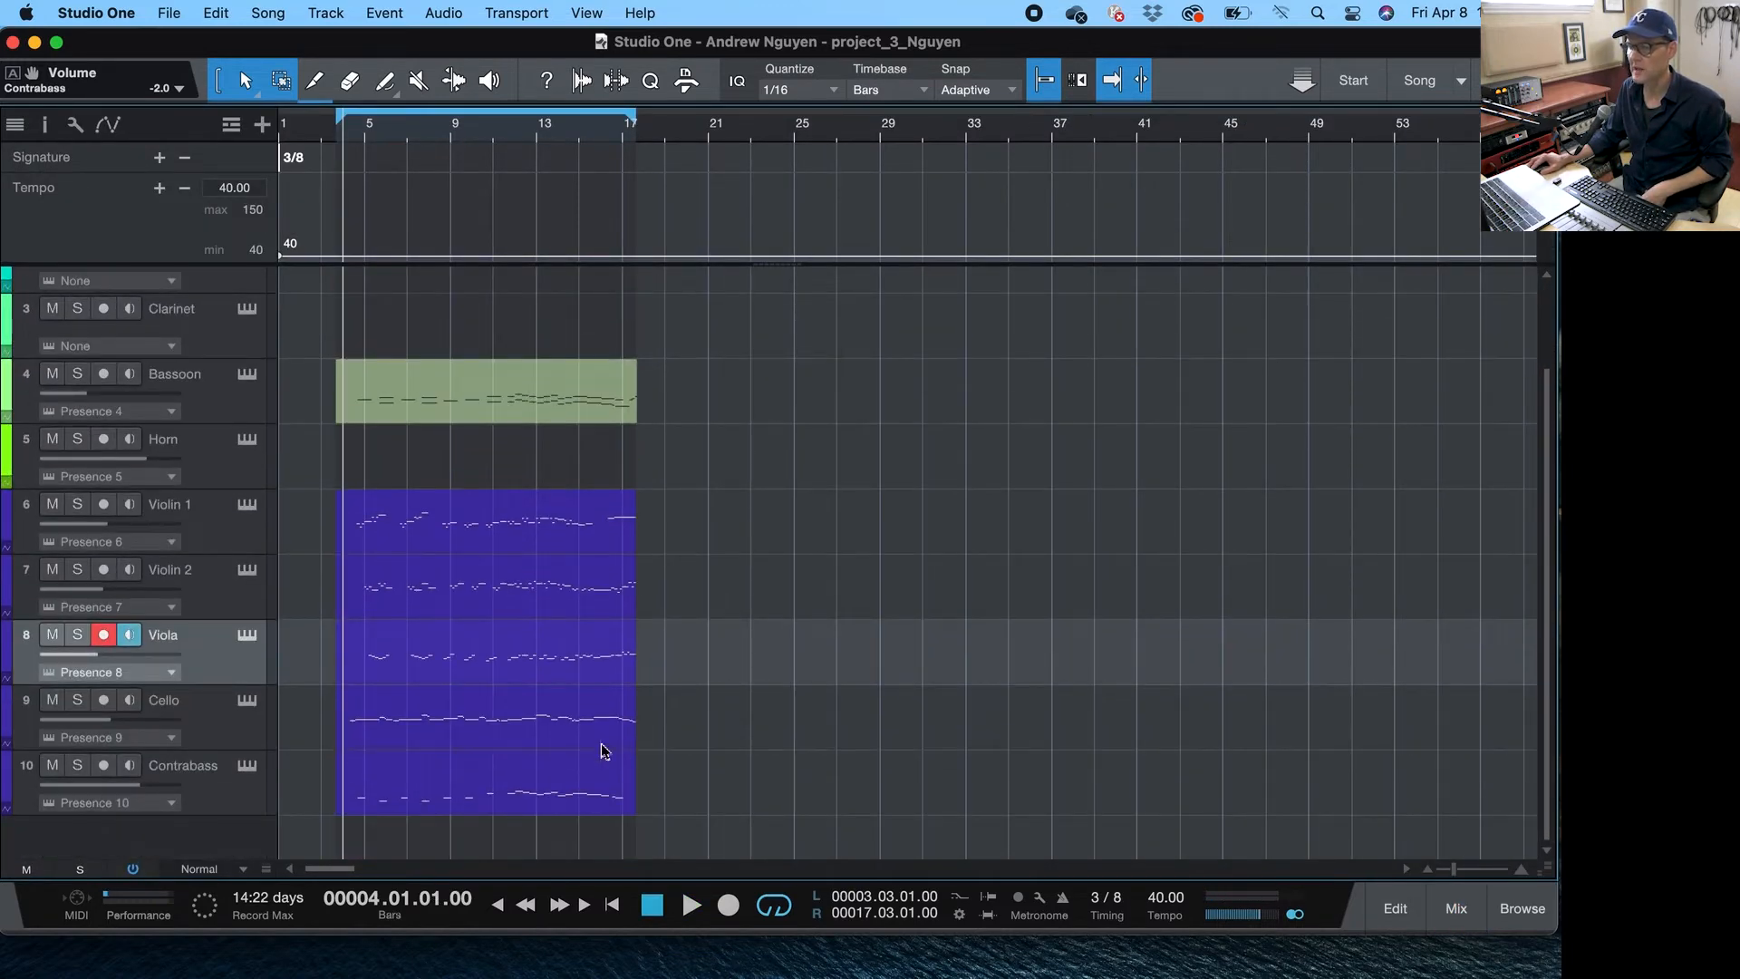
double_click(493, 797)
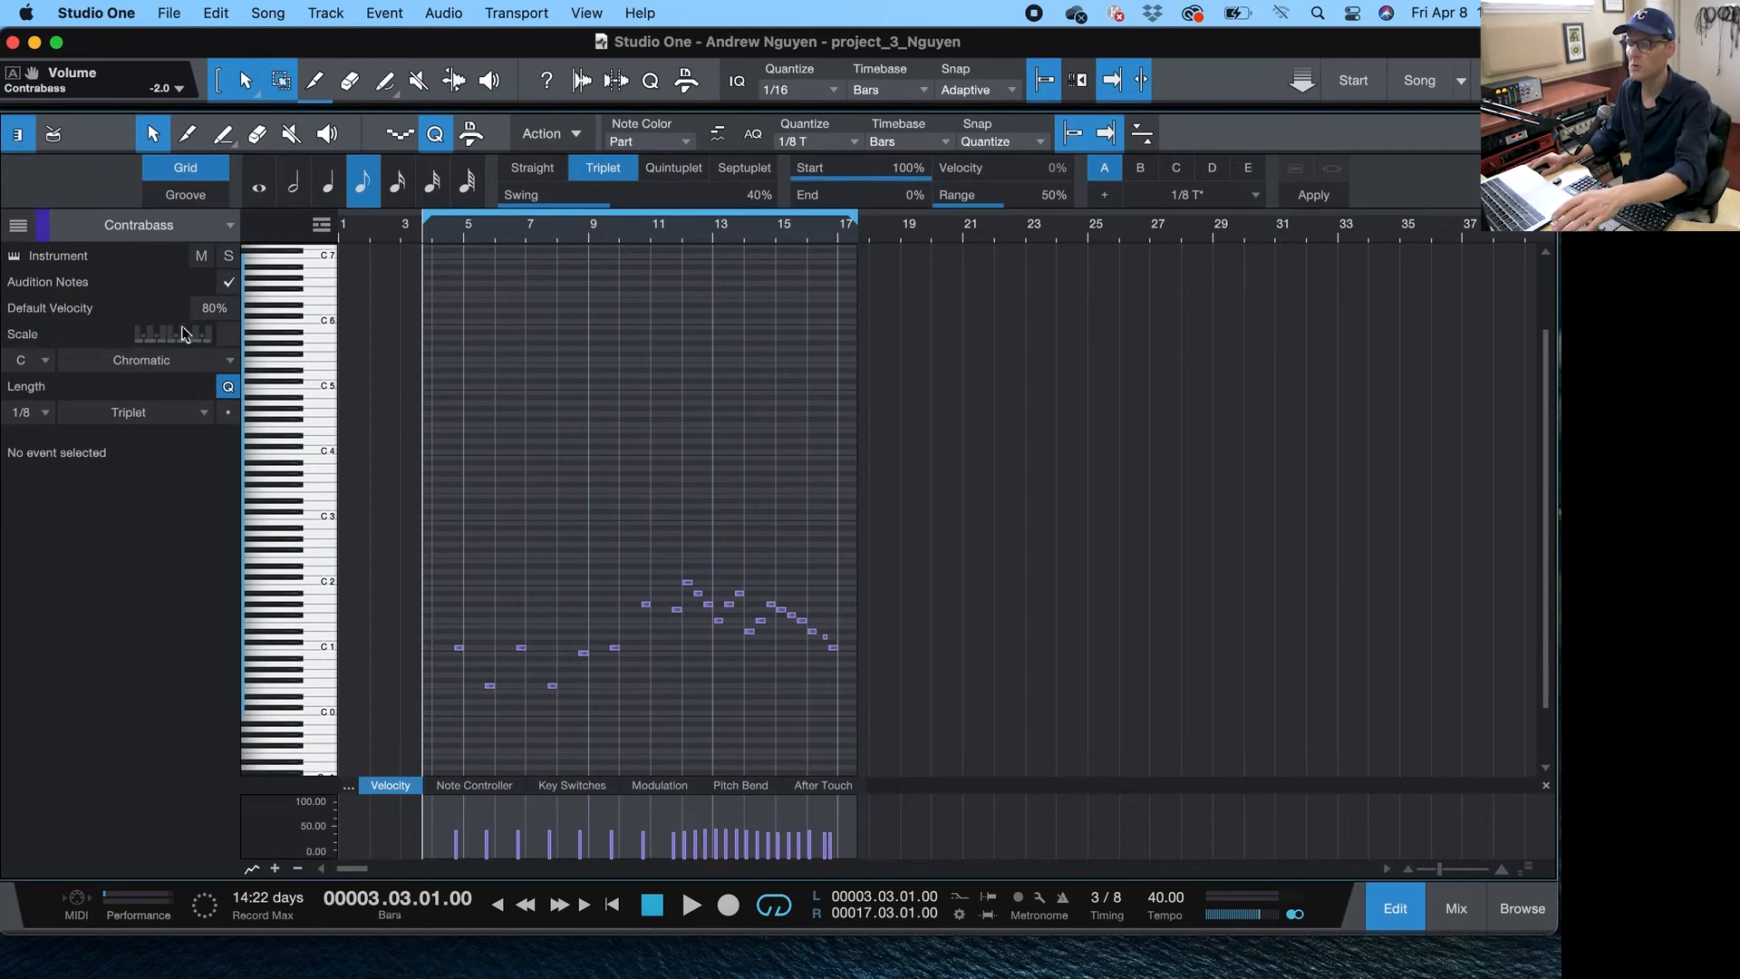
left_click(228, 256)
- Enlarge the velocity lane and play back the Contrabass part to review its note velocities
key("space")
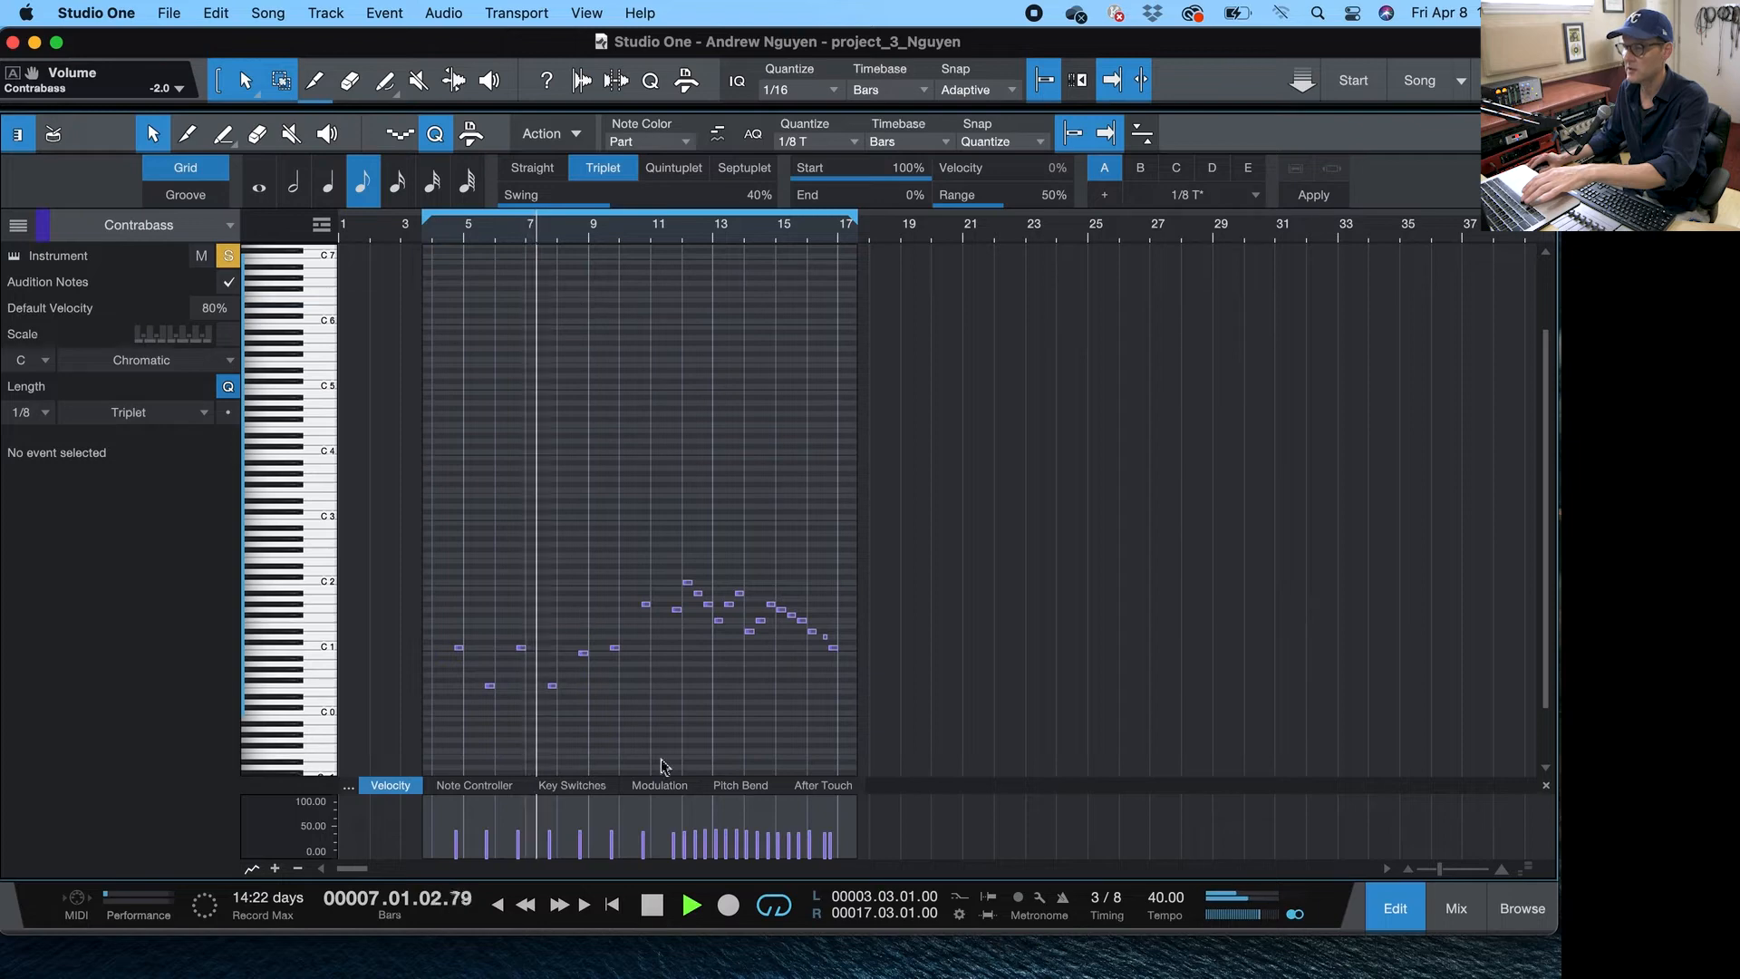
left_click_drag(920, 780, 909, 527)
scroll(965, 477, "down", 3)
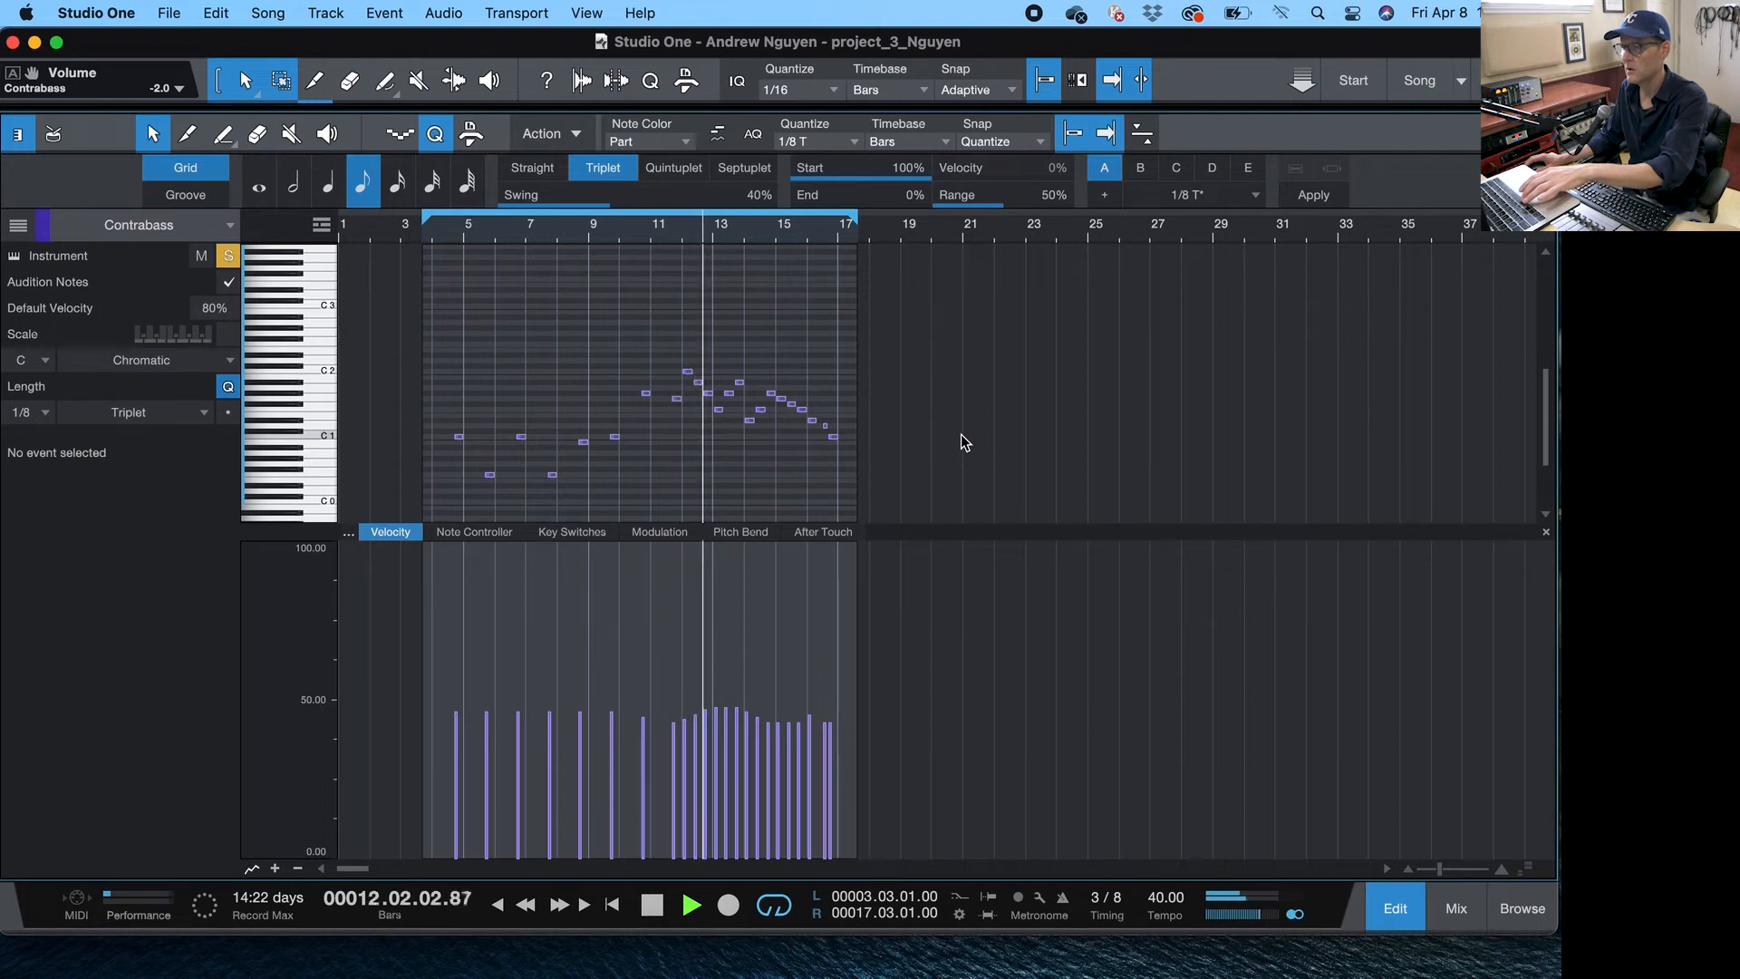
key("space")
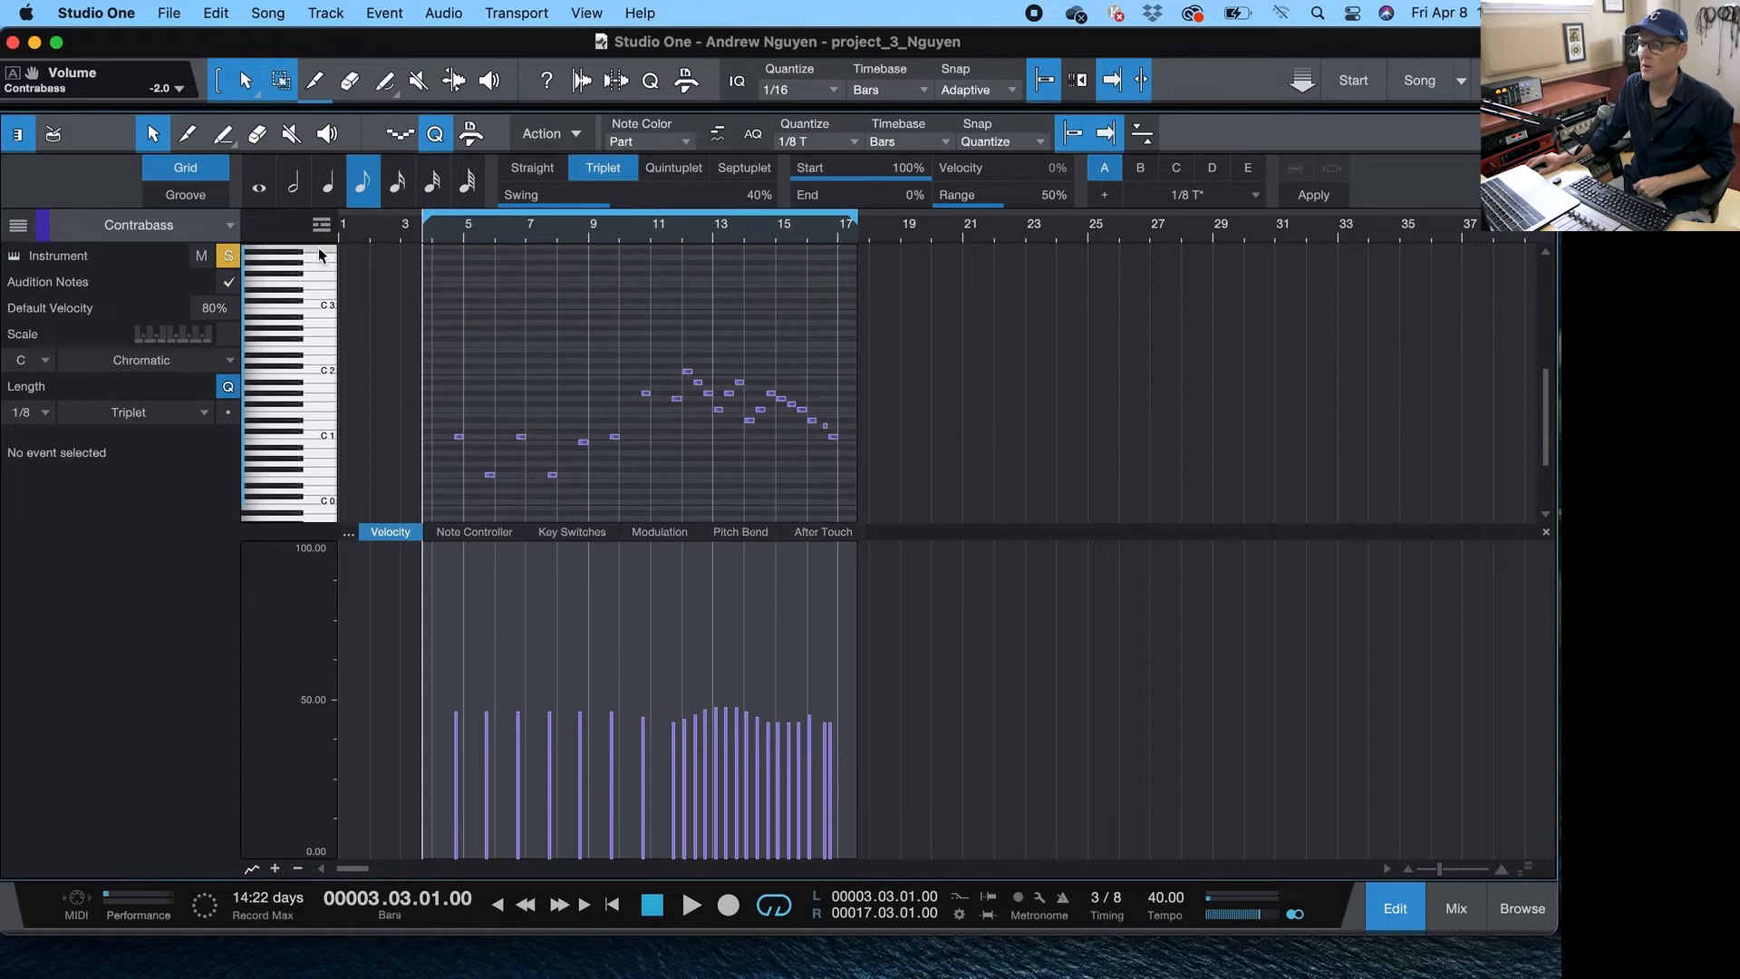
- Return to the mixer and open the Contrabass's Presence instrument to check its preset, then close it
key("F3")
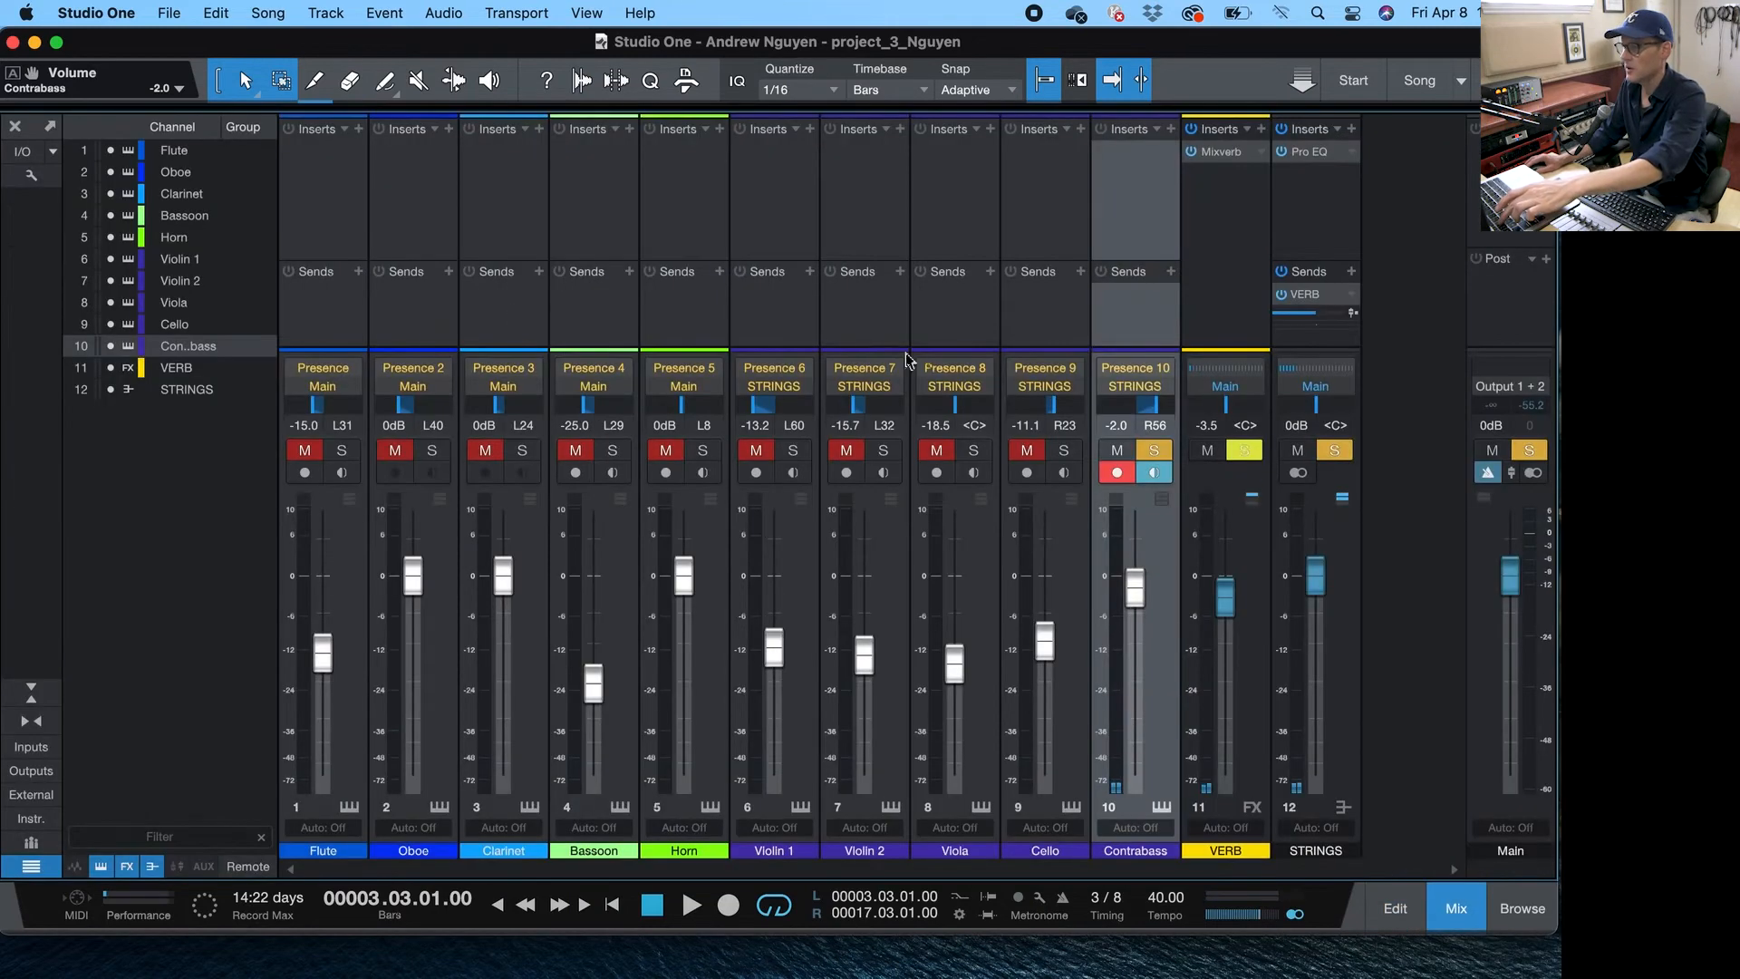
left_click(1113, 370)
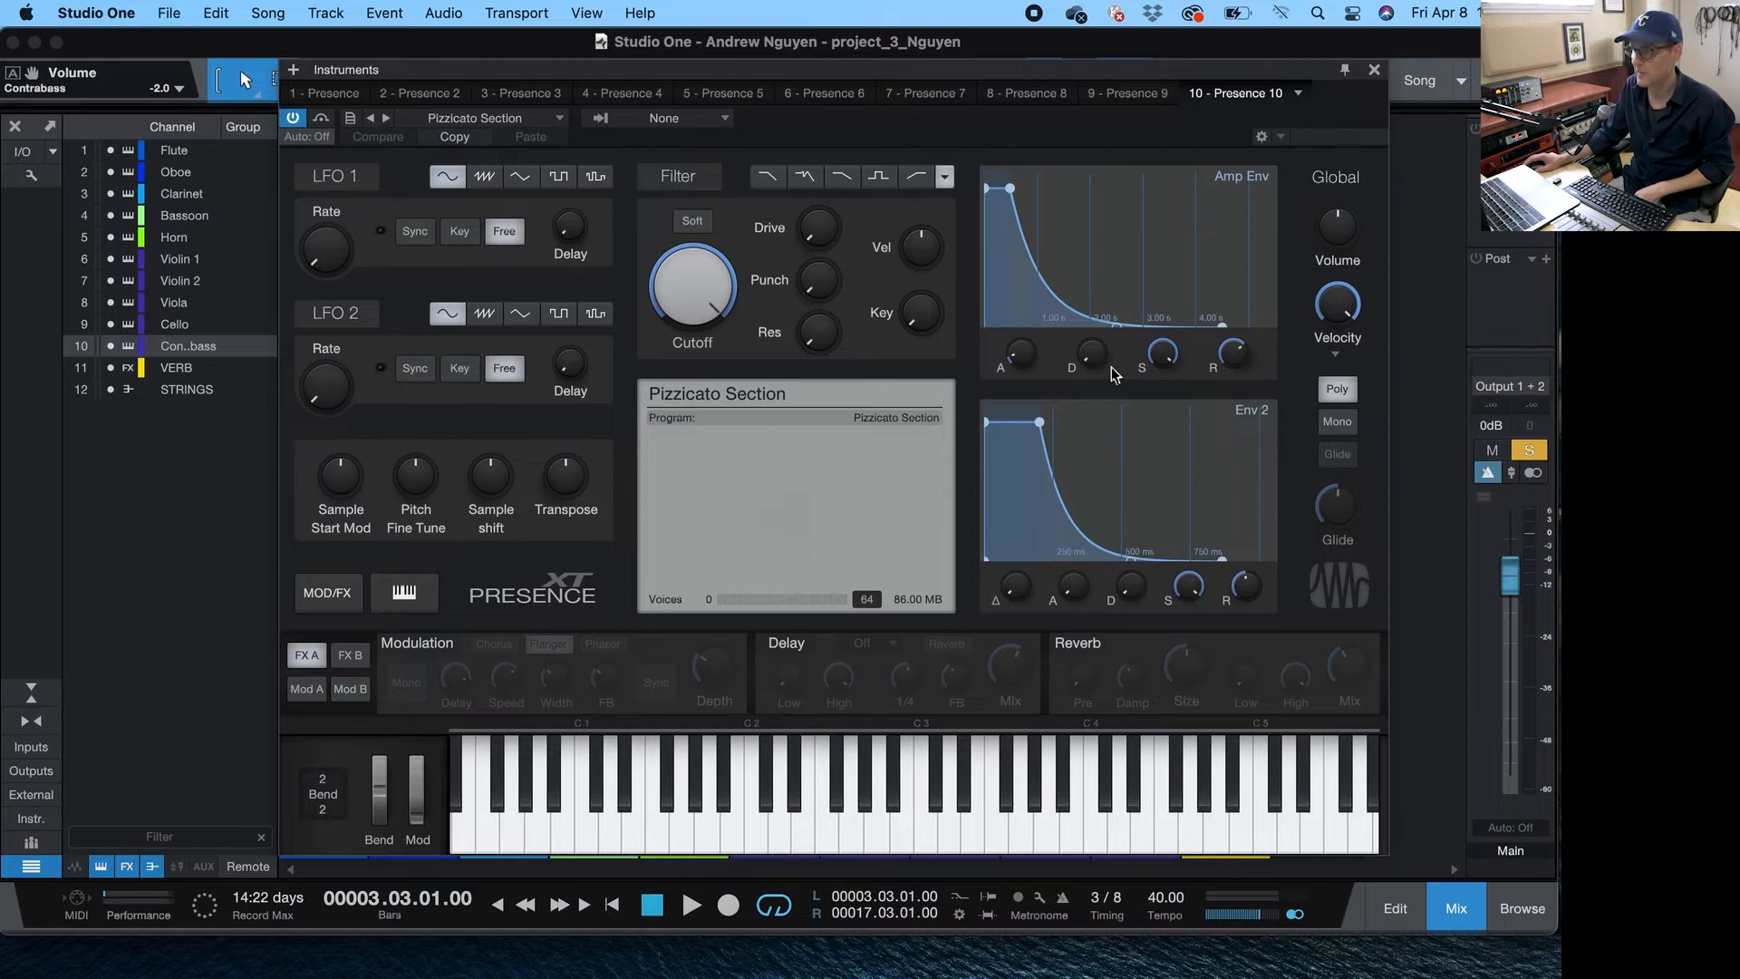
left_click(1374, 70)
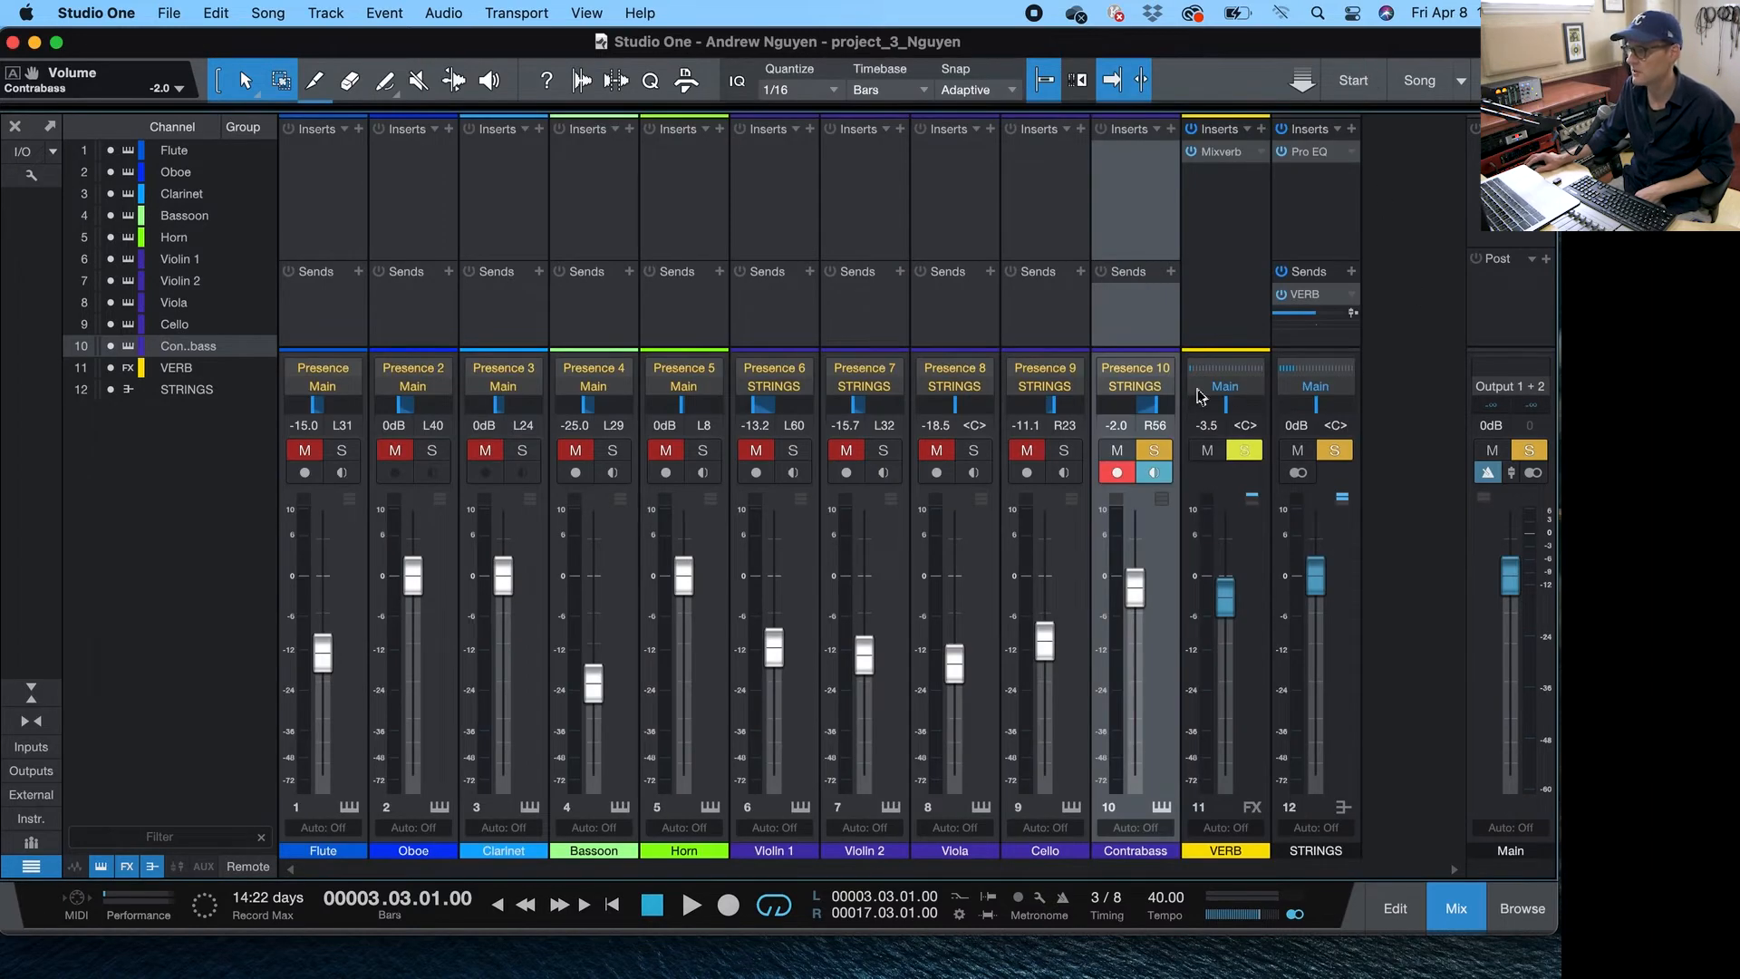
- Switch the solo from the Contrabass to the Bassoon during playback and pan the Bassoon to L6
left_click(1163, 456)
key("space")
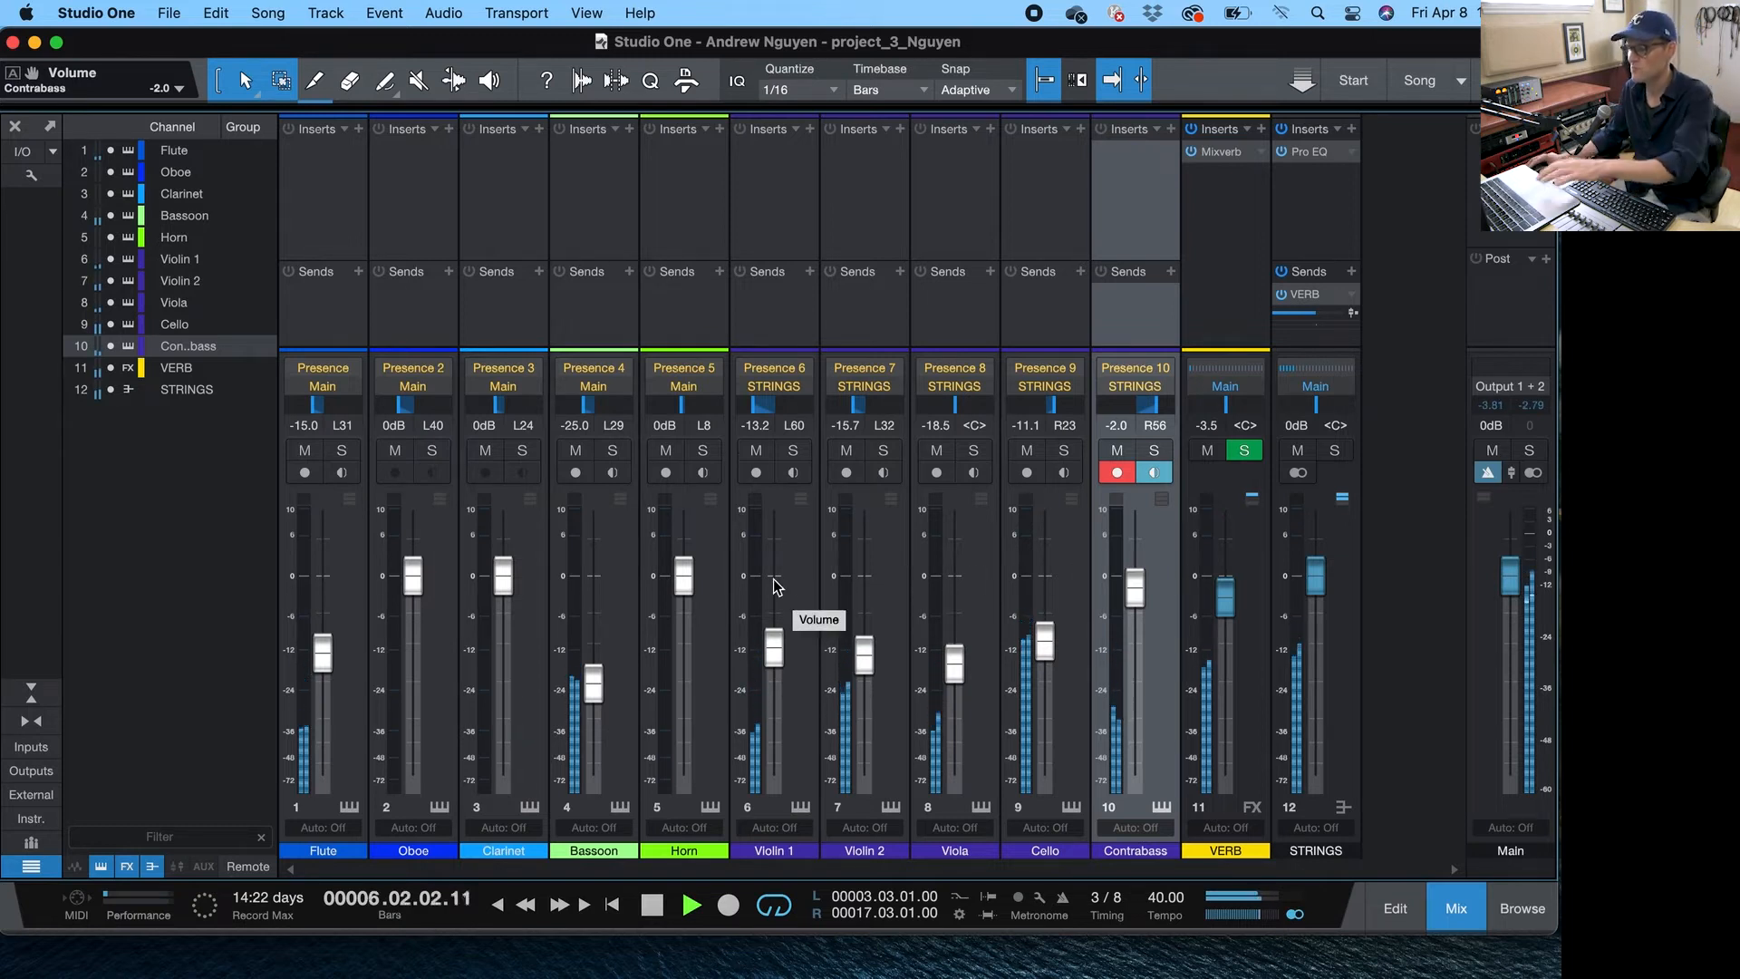
left_click(608, 453)
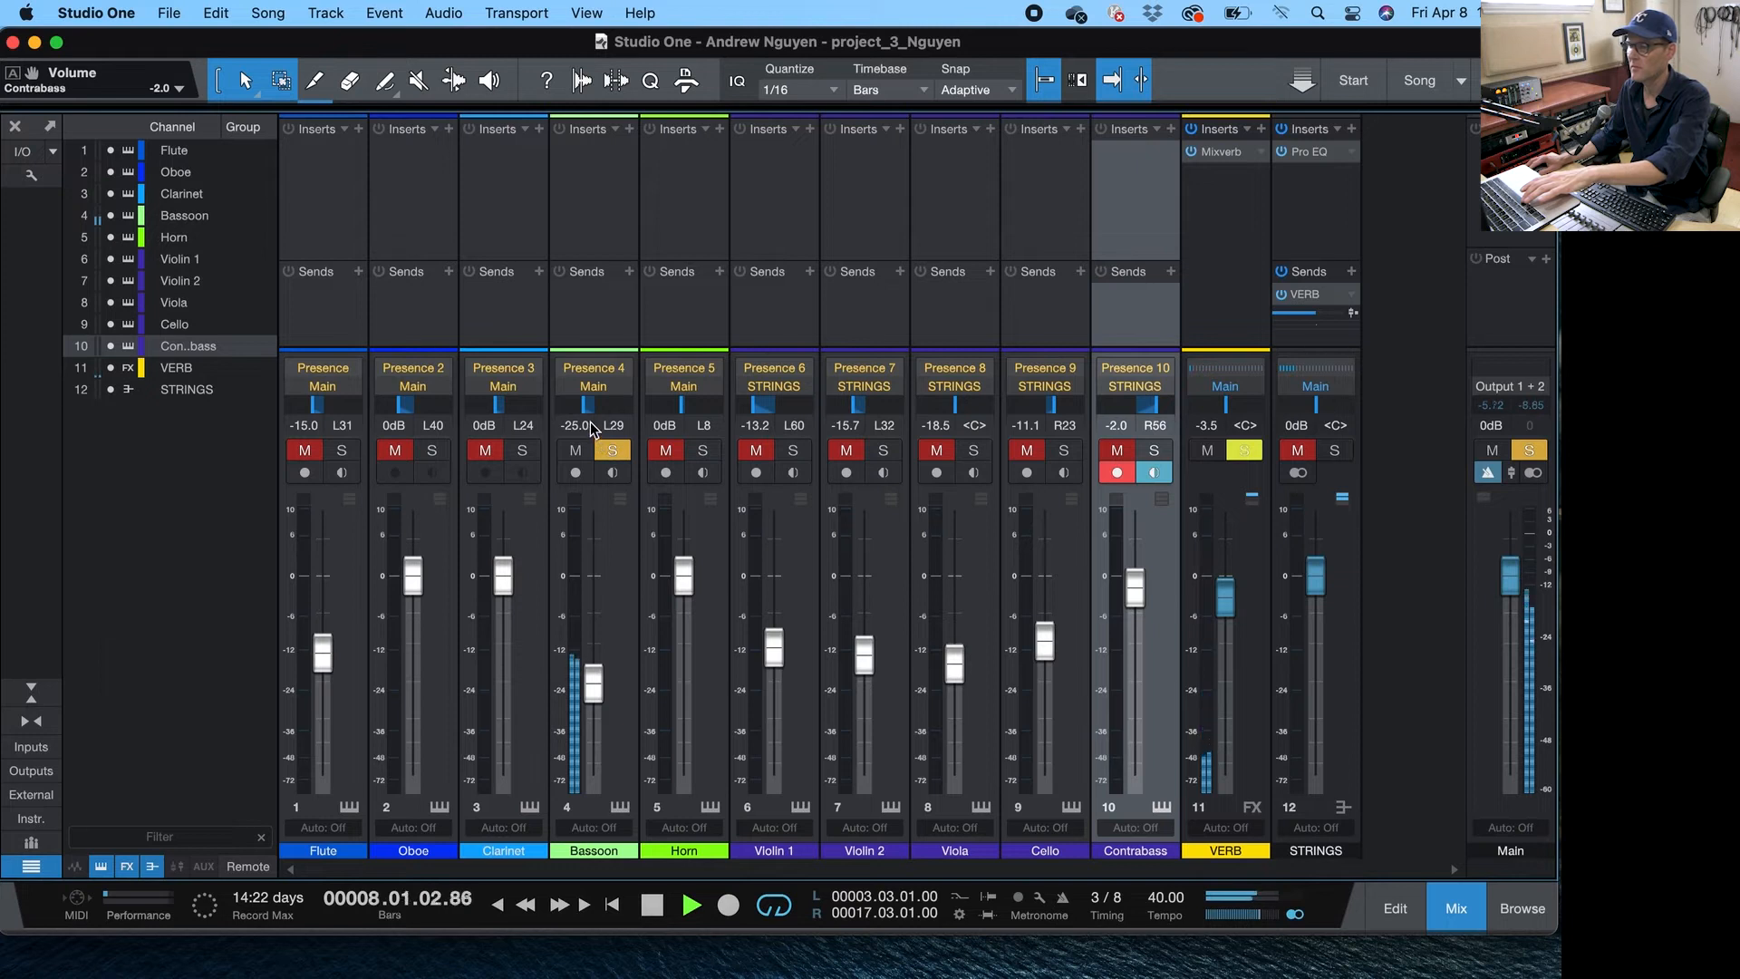
left_click_drag(589, 415, 595, 416)
key("space")
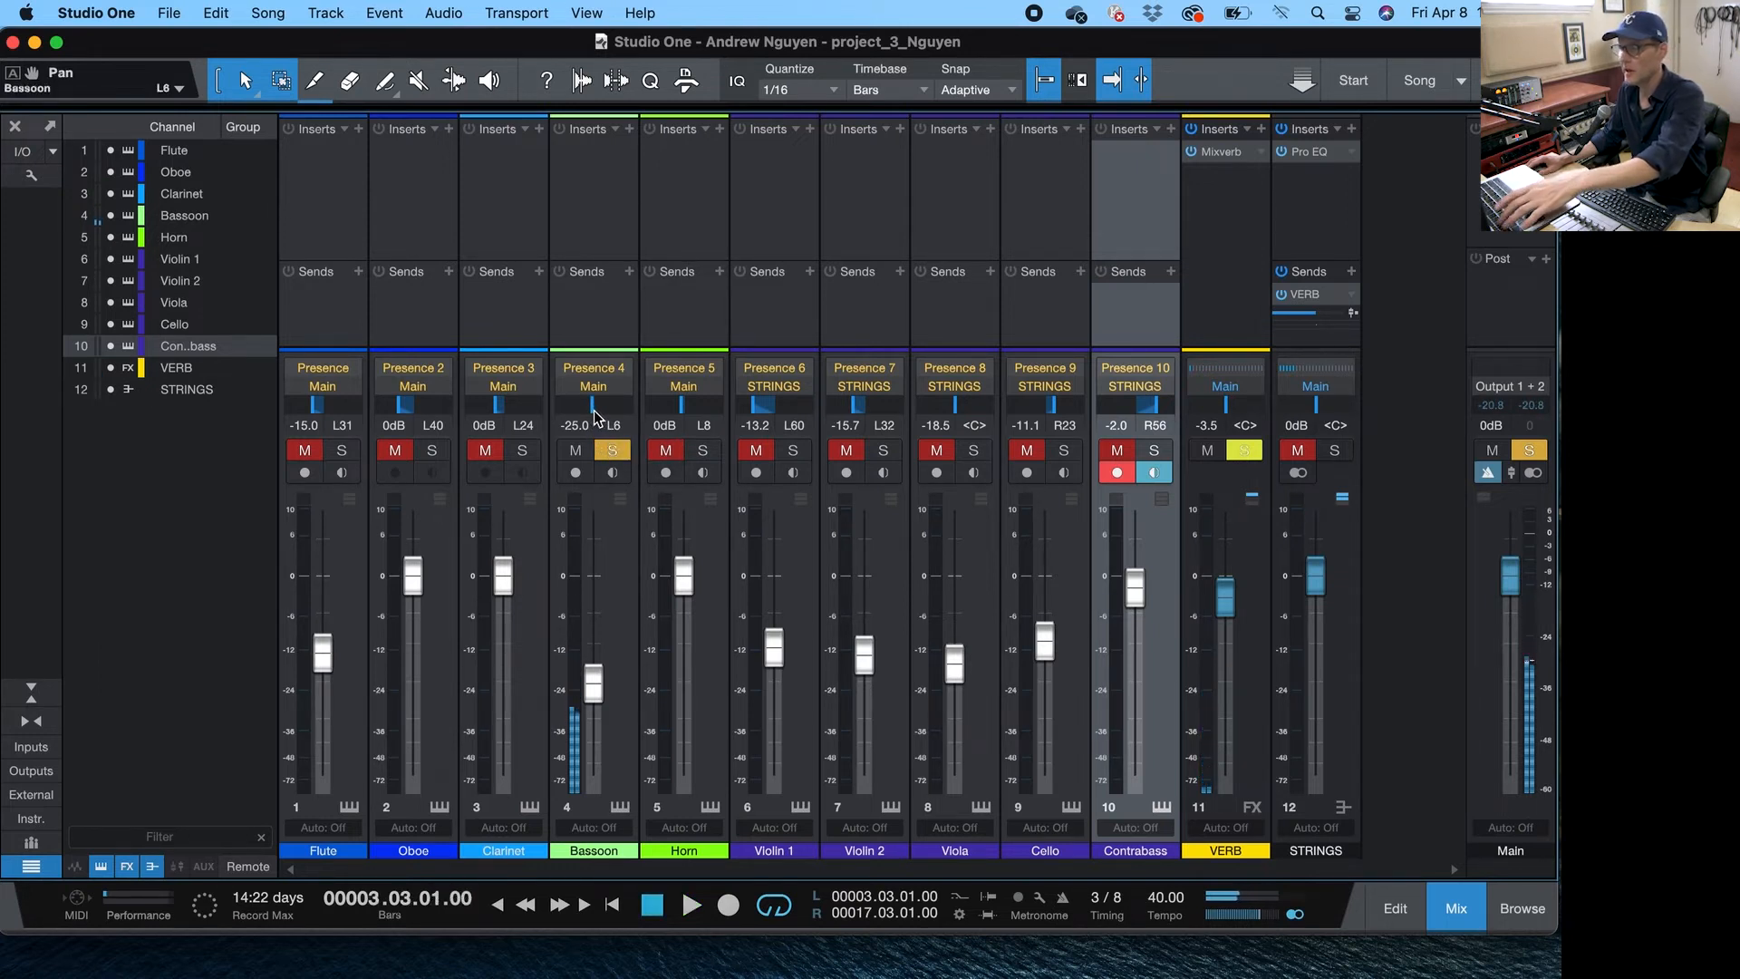
- Add a VERB send to the Bassoon channel and raise its fader to -23.4 dB during playback
left_click(629, 271)
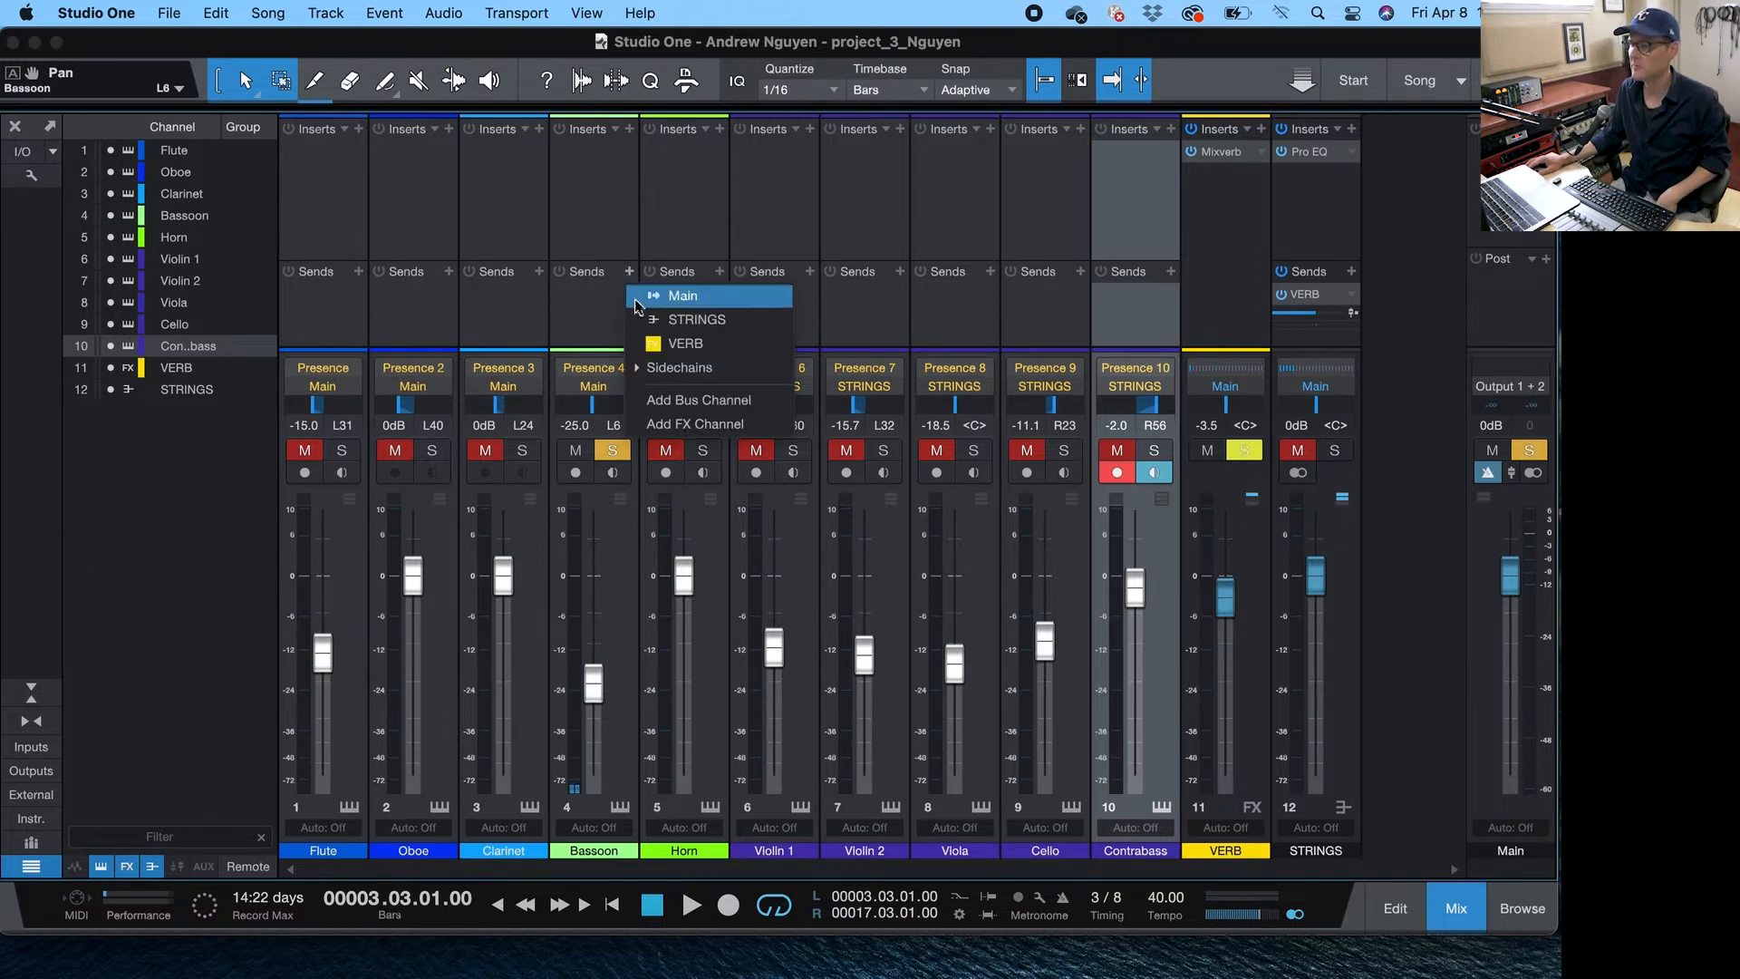
left_click(656, 343)
key("space")
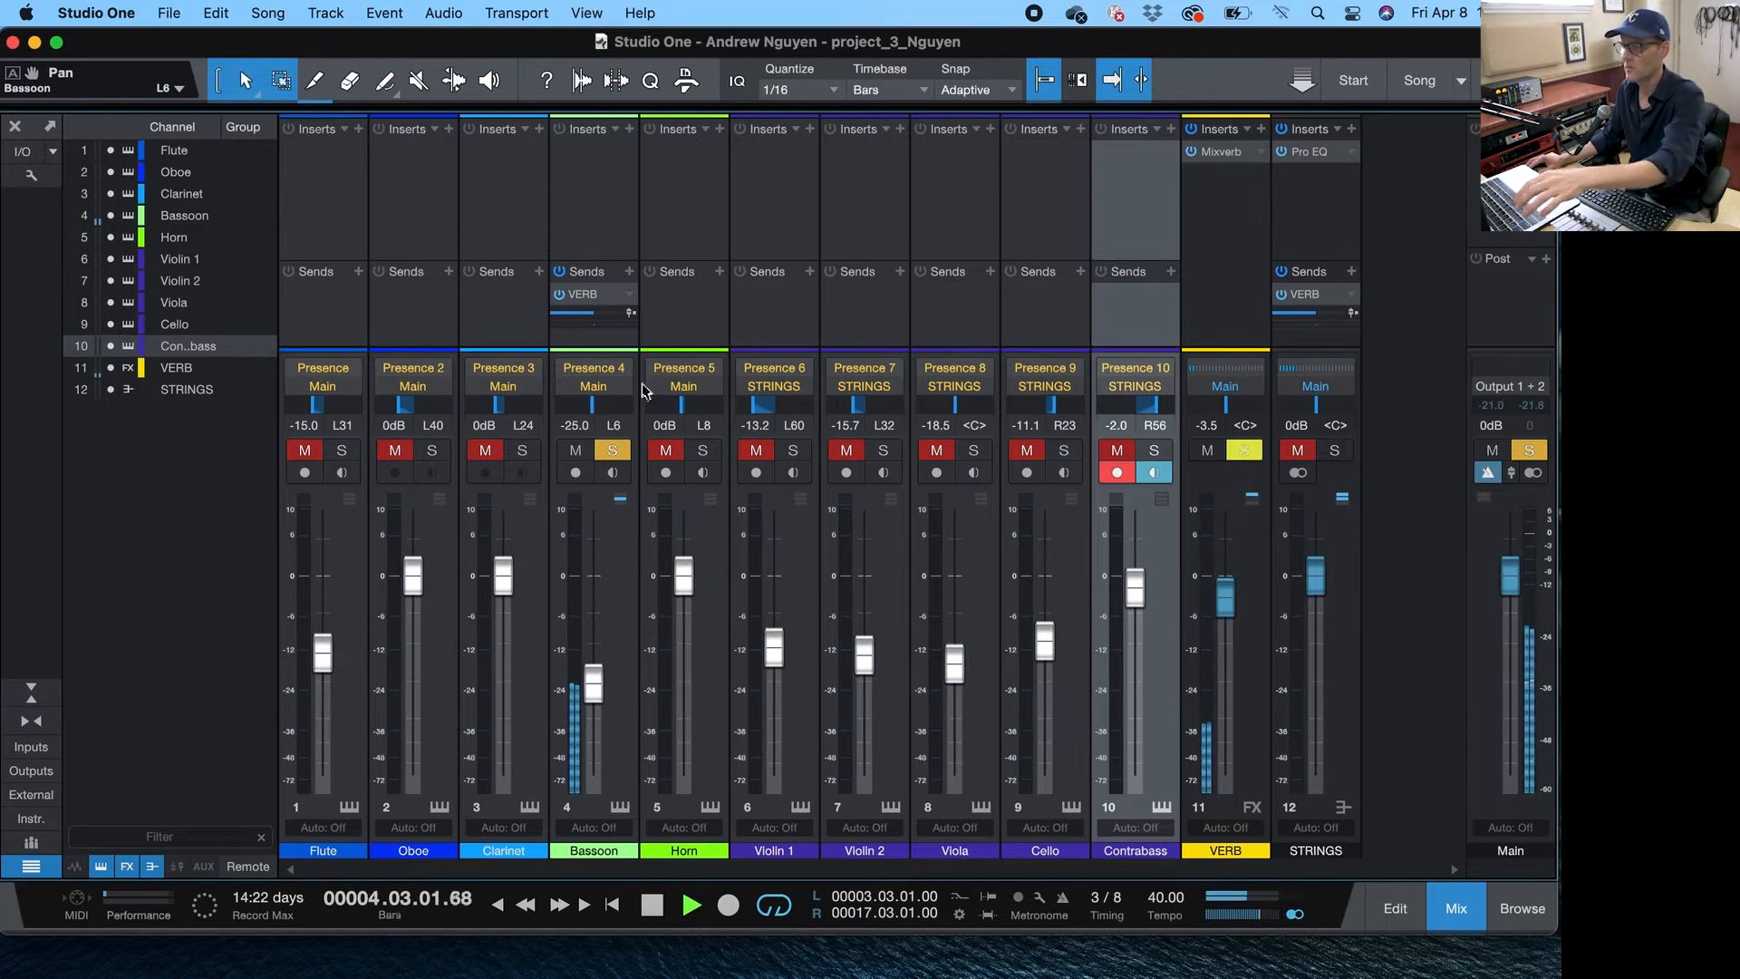
left_click_drag(595, 690, 595, 681)
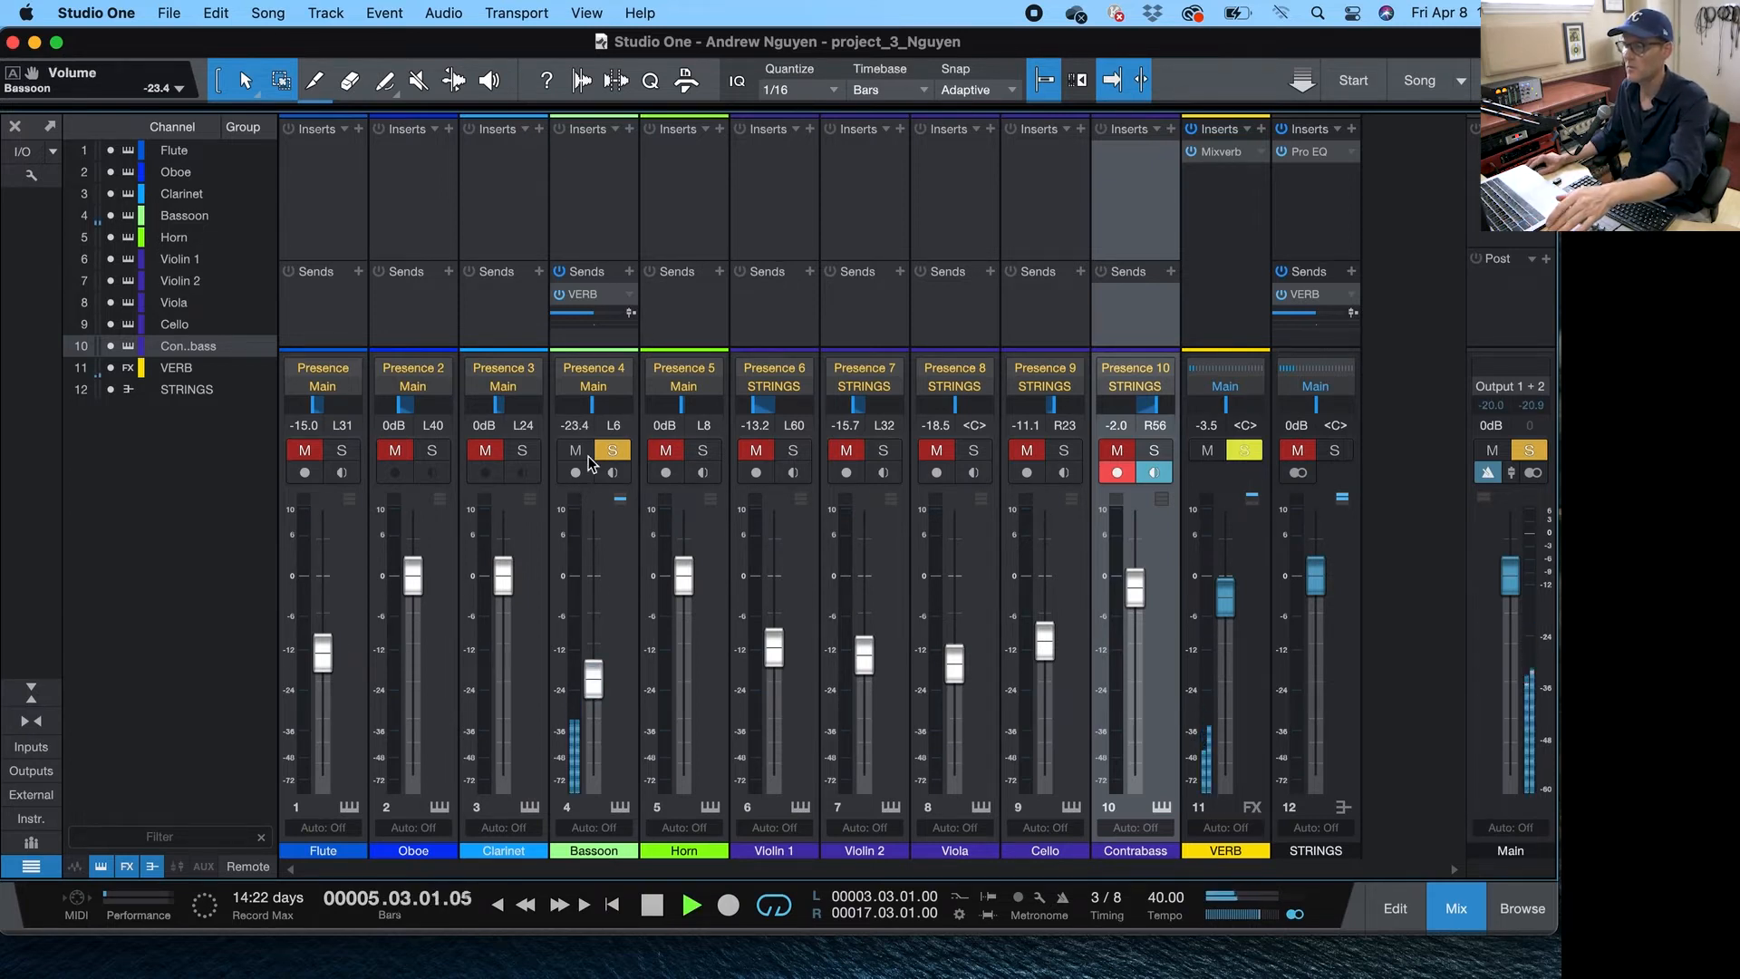
- Open the Contrabass part in the note editor and lower the velocity of its second note
key("F3")
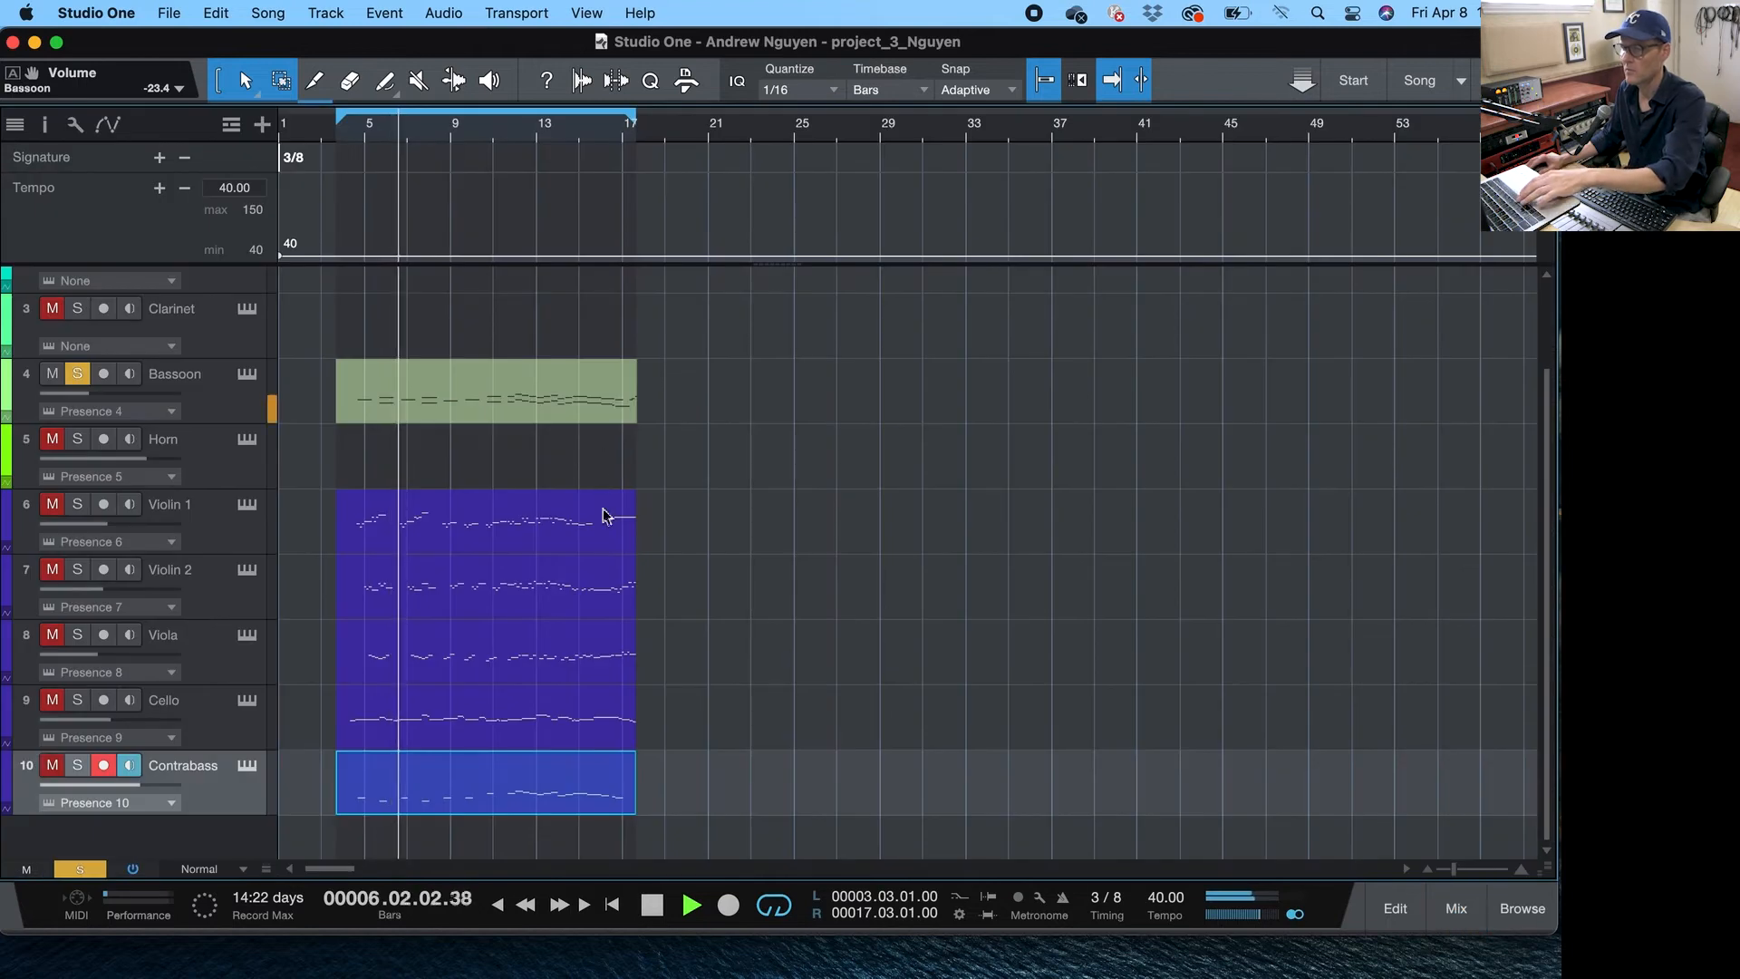
double_click(513, 796)
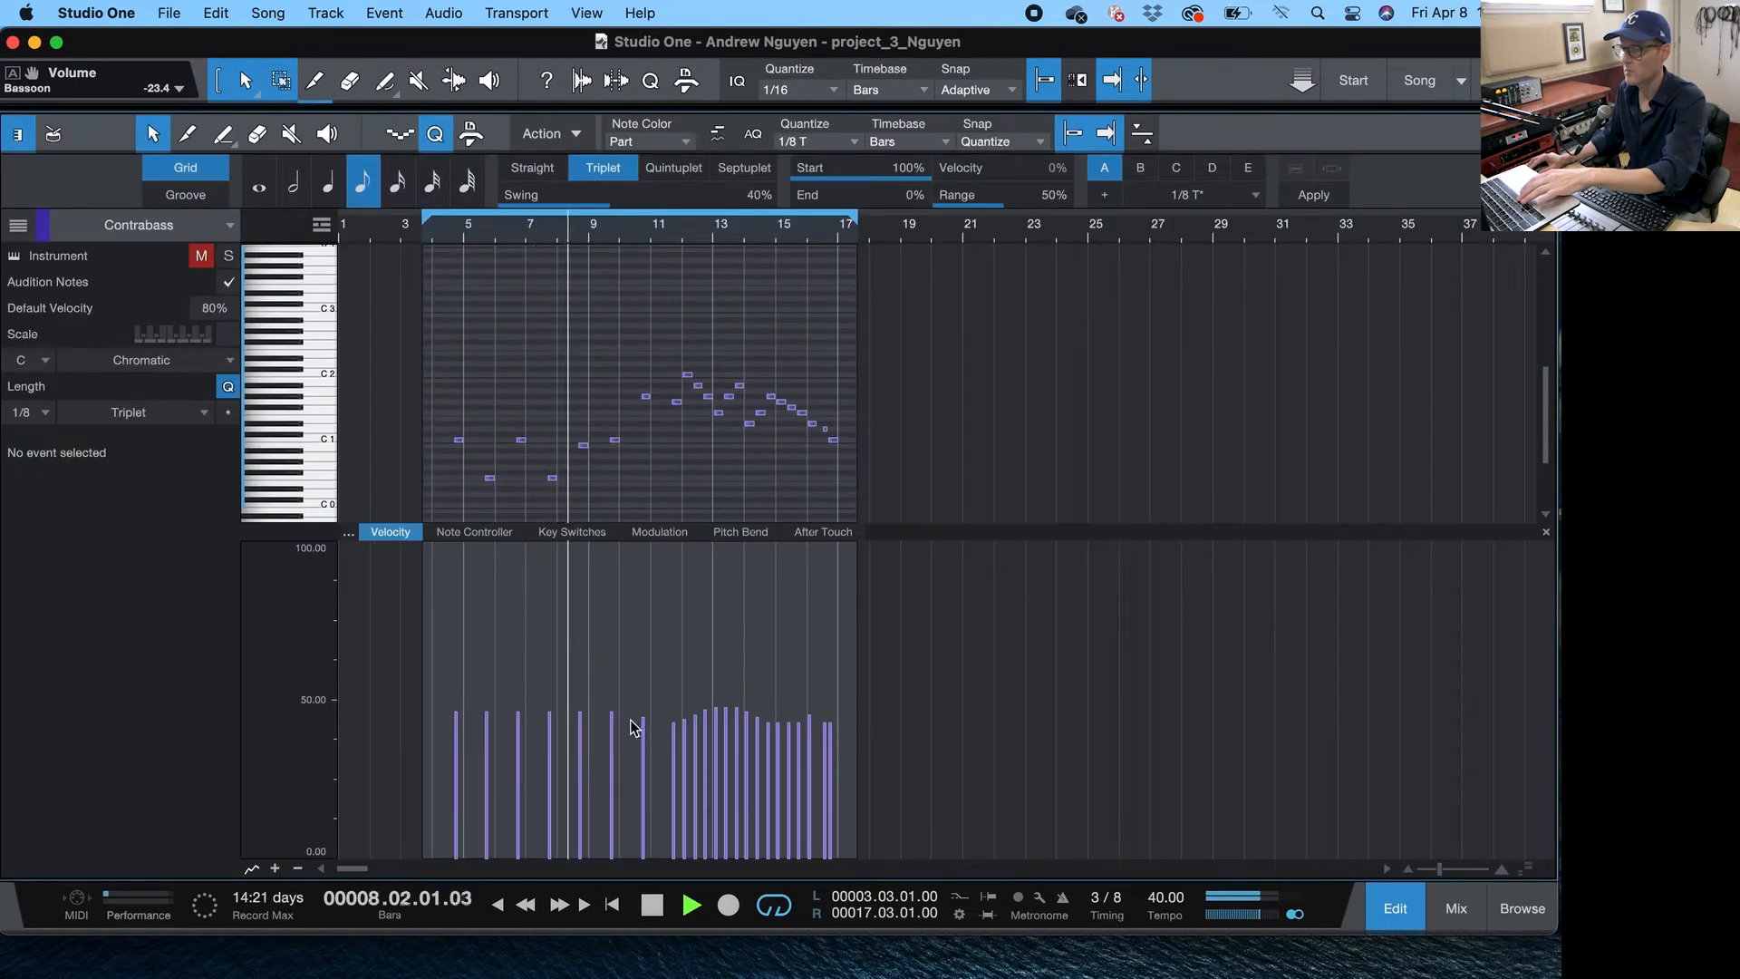
key("space")
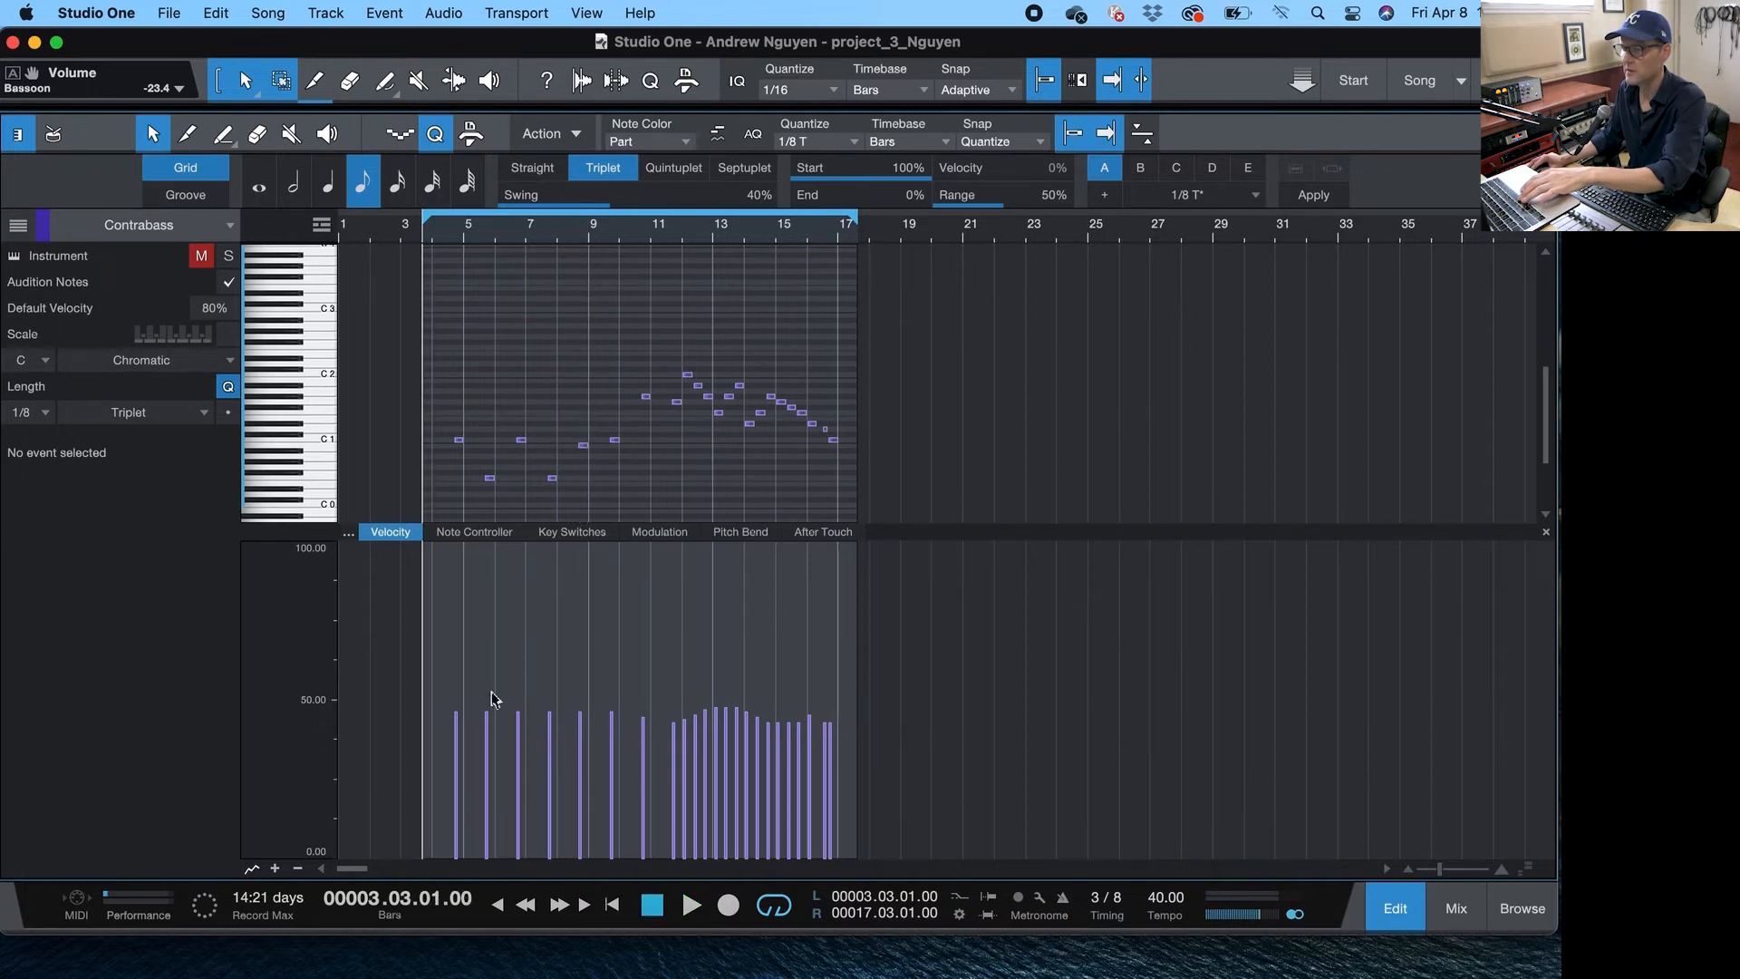
left_click_drag(486, 725, 489, 763)
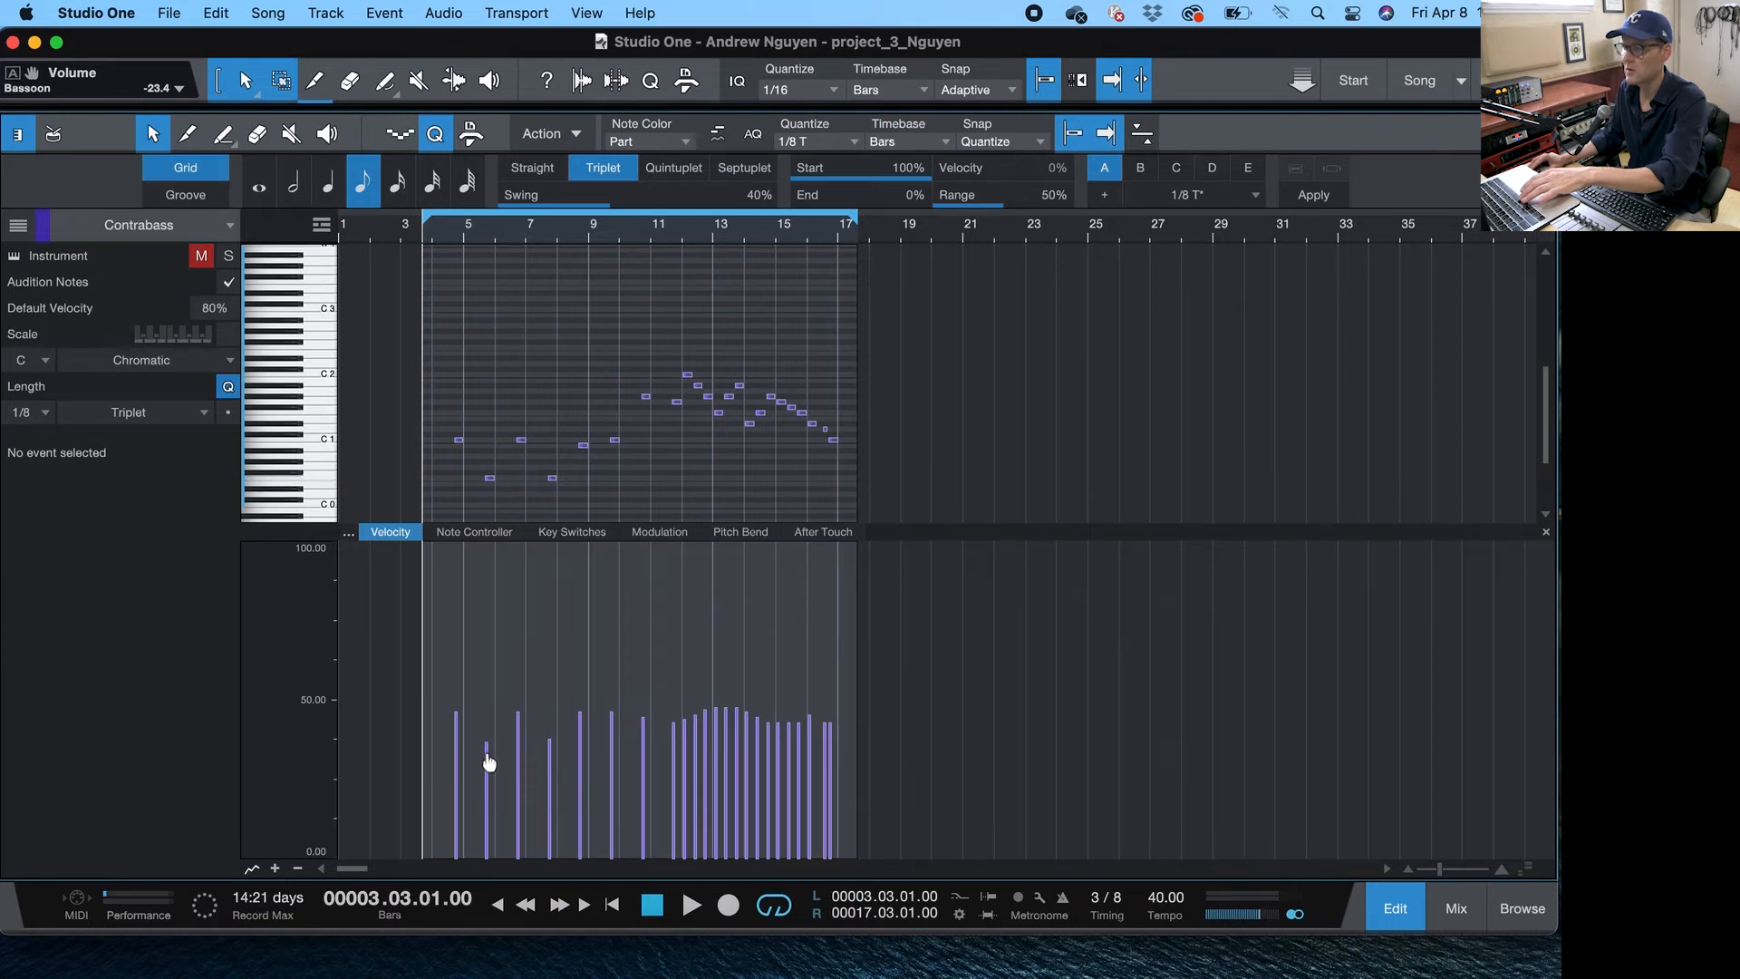
key("F3")
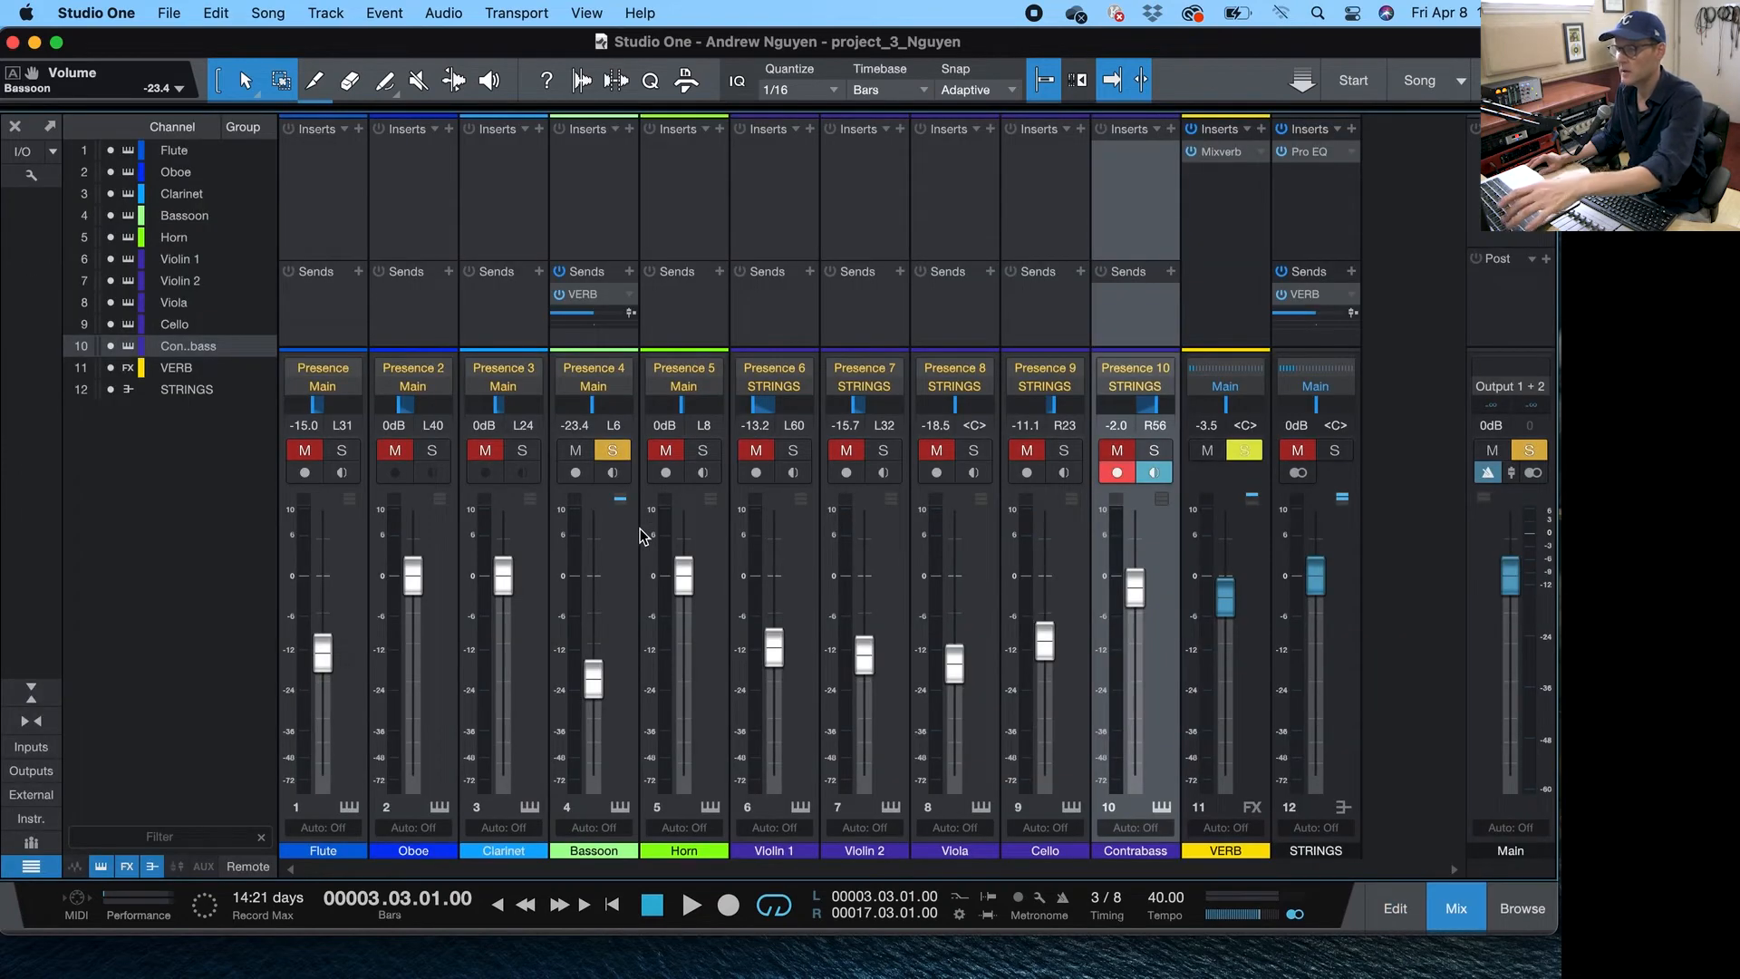
key("F3")
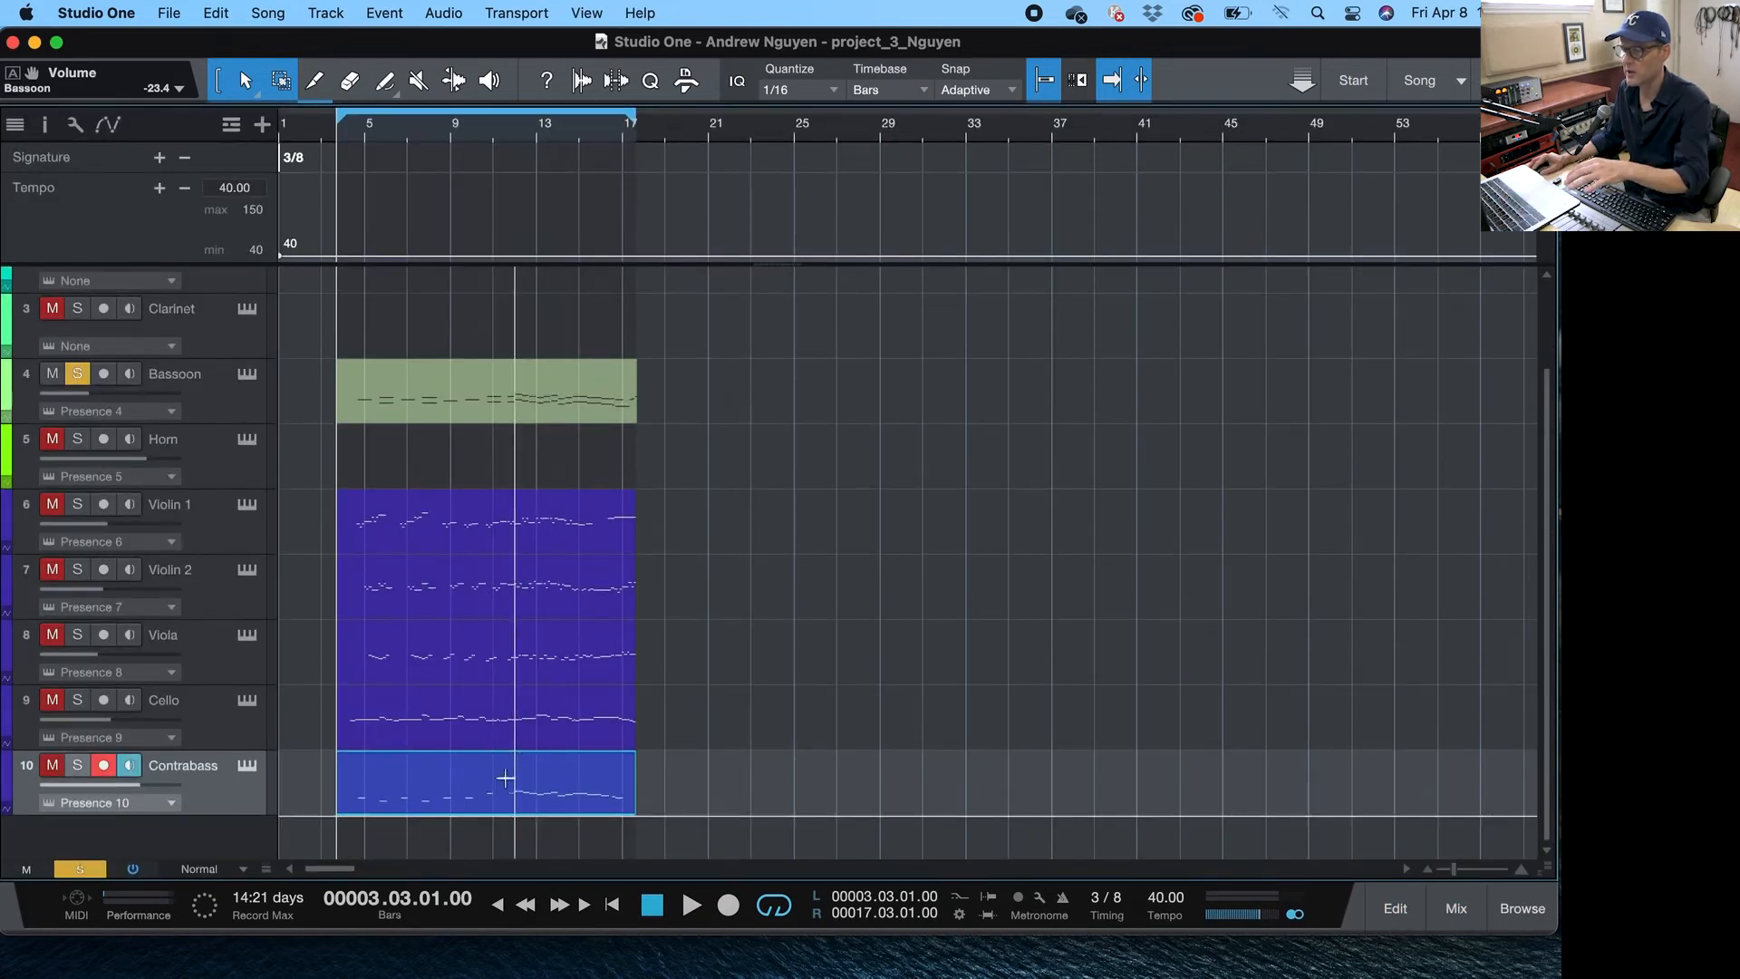
double_click(515, 794)
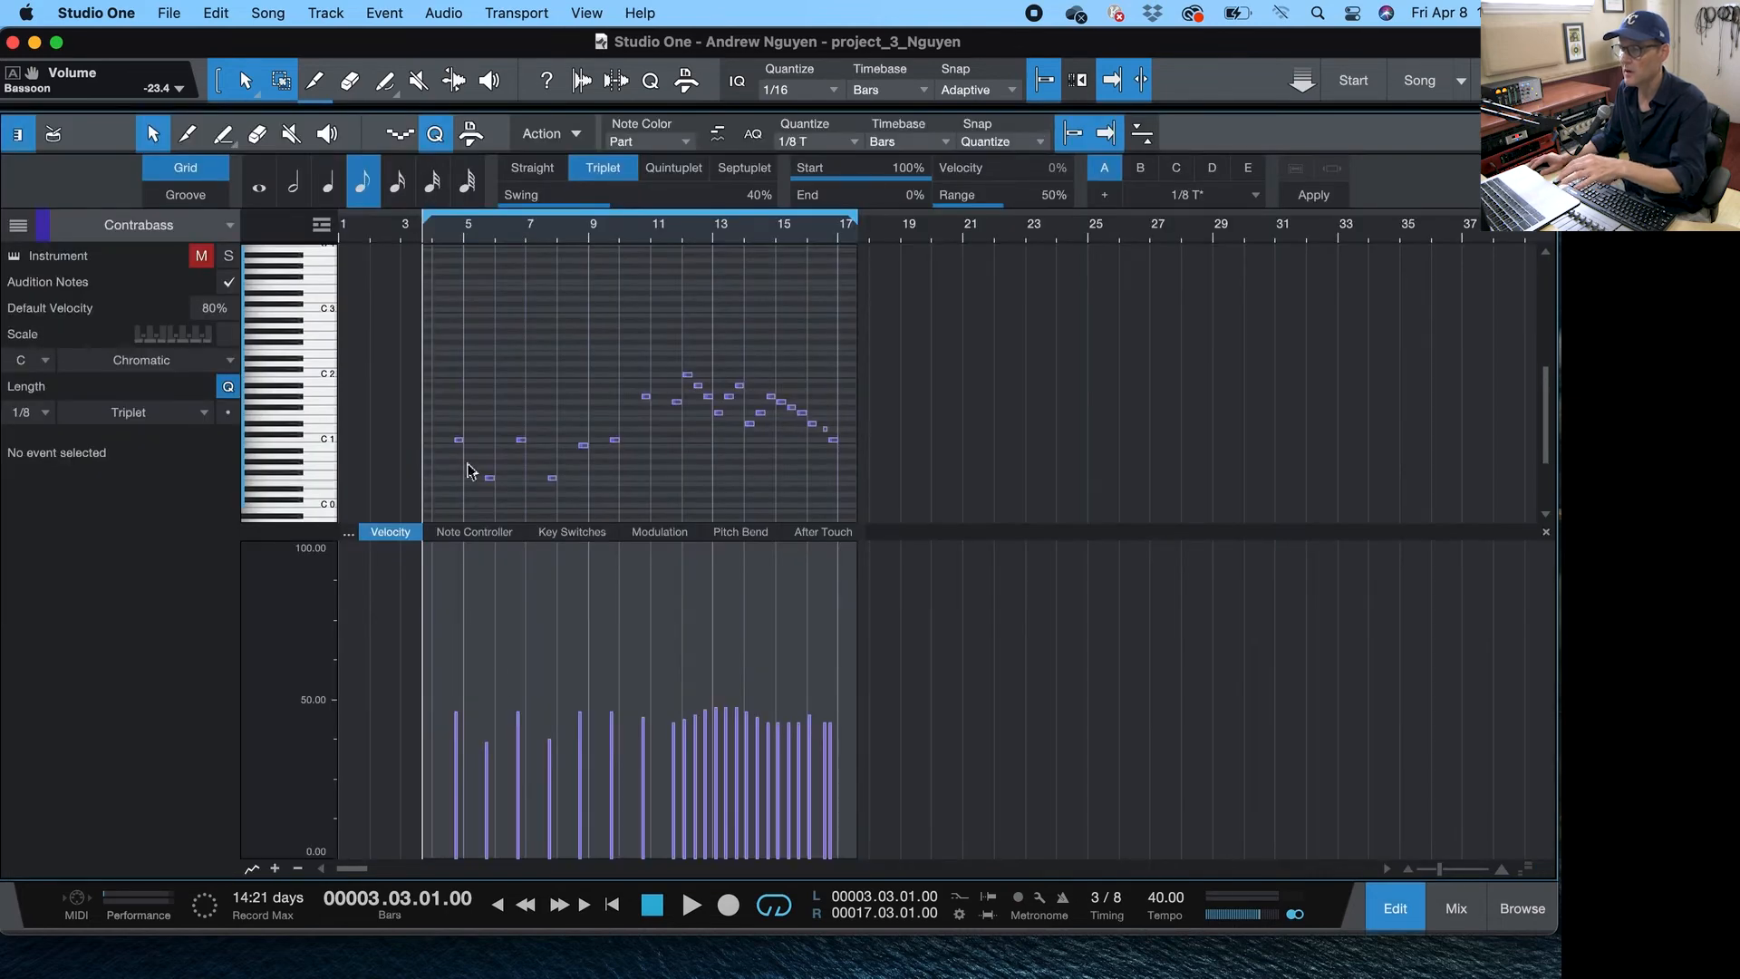
key("space")
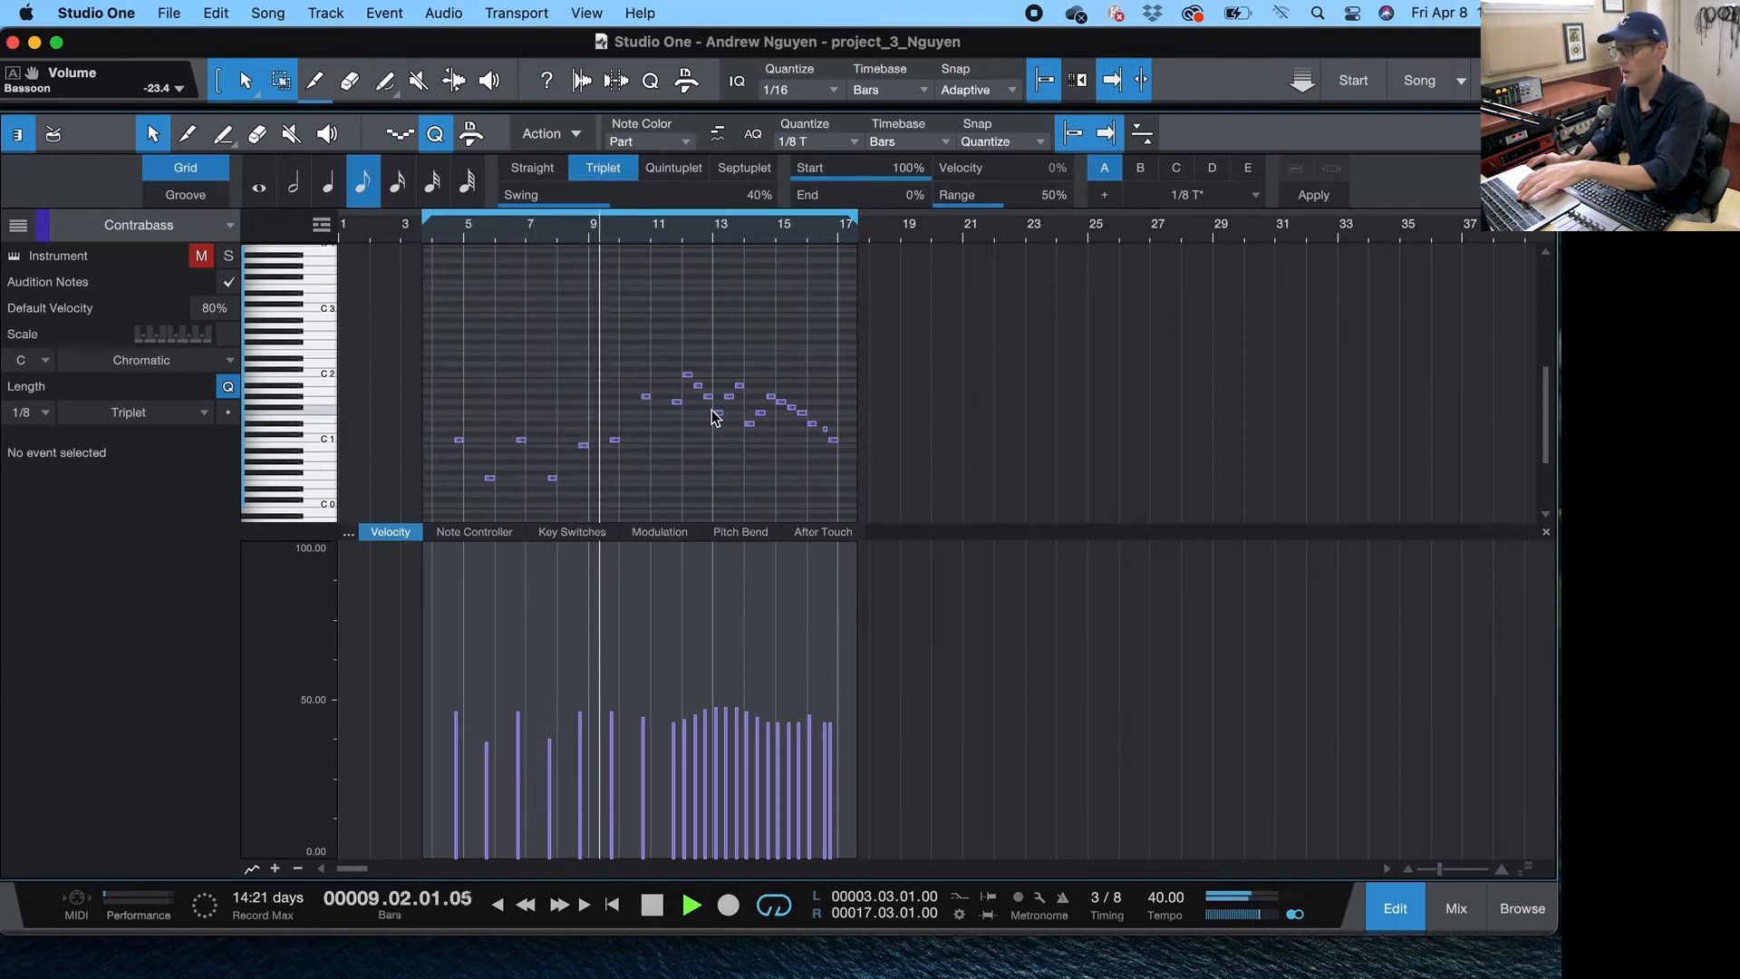
- Select the Contrabass notes from bar 11 onward and lengthen them slightly
left_click_drag(634, 352, 868, 503)
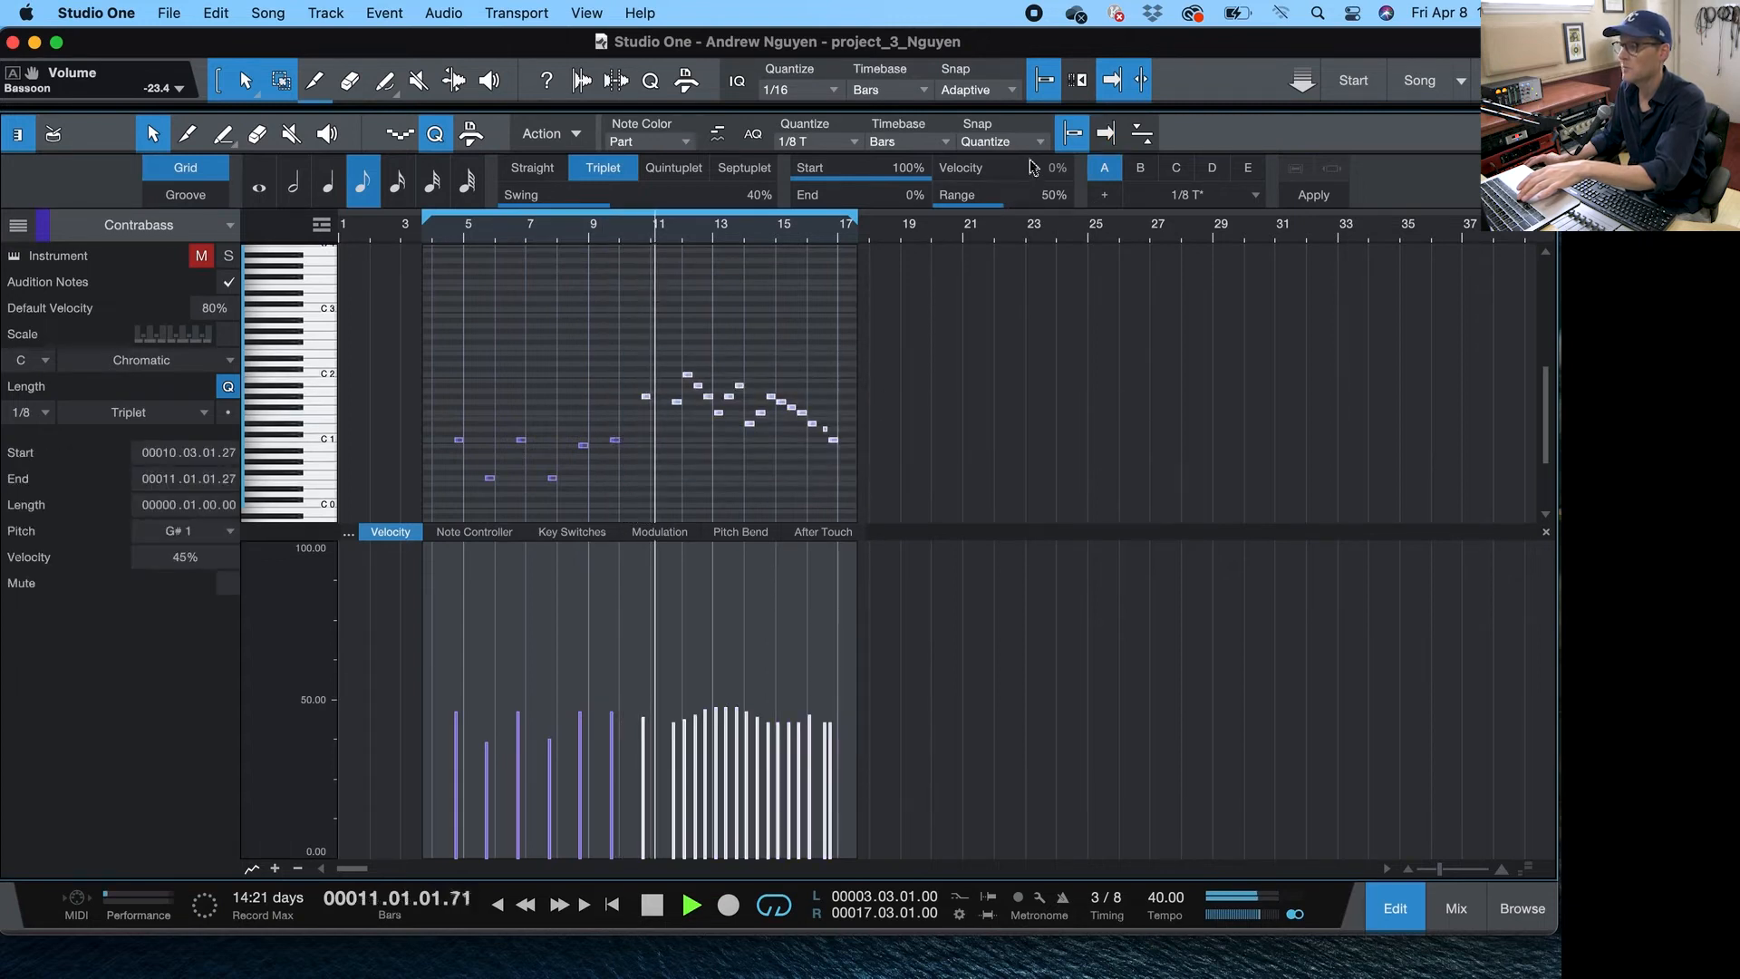
left_click(1074, 133)
left_click_drag(897, 233, 910, 259)
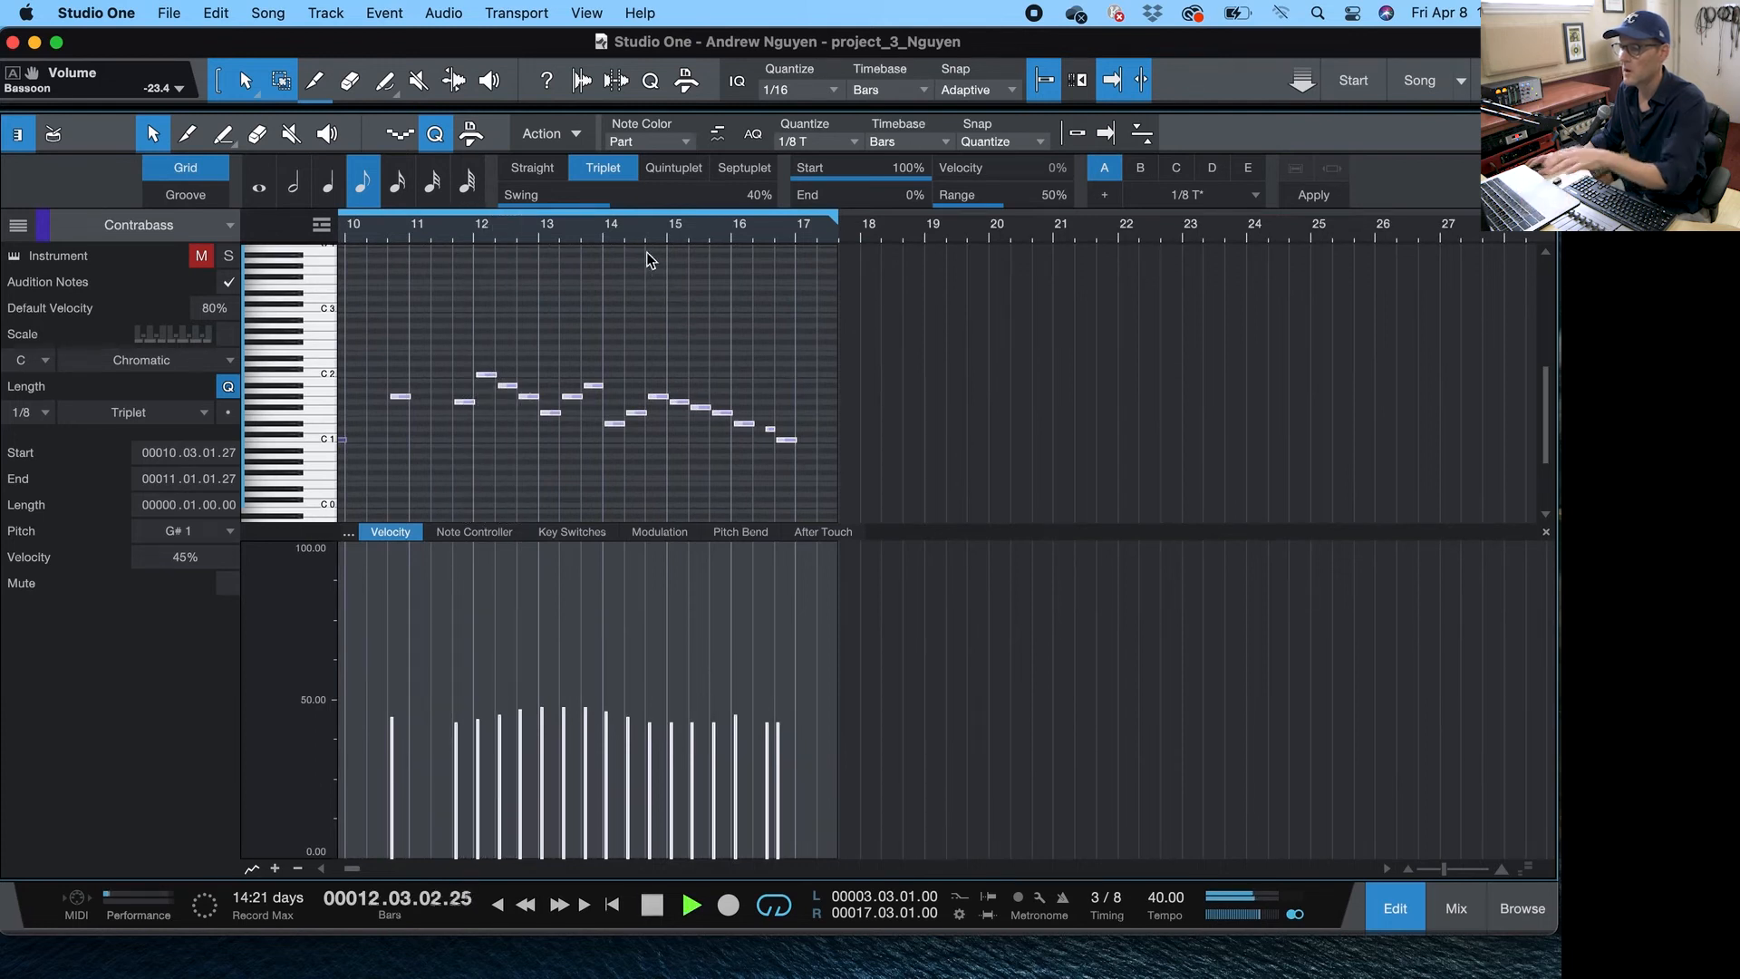
key("space")
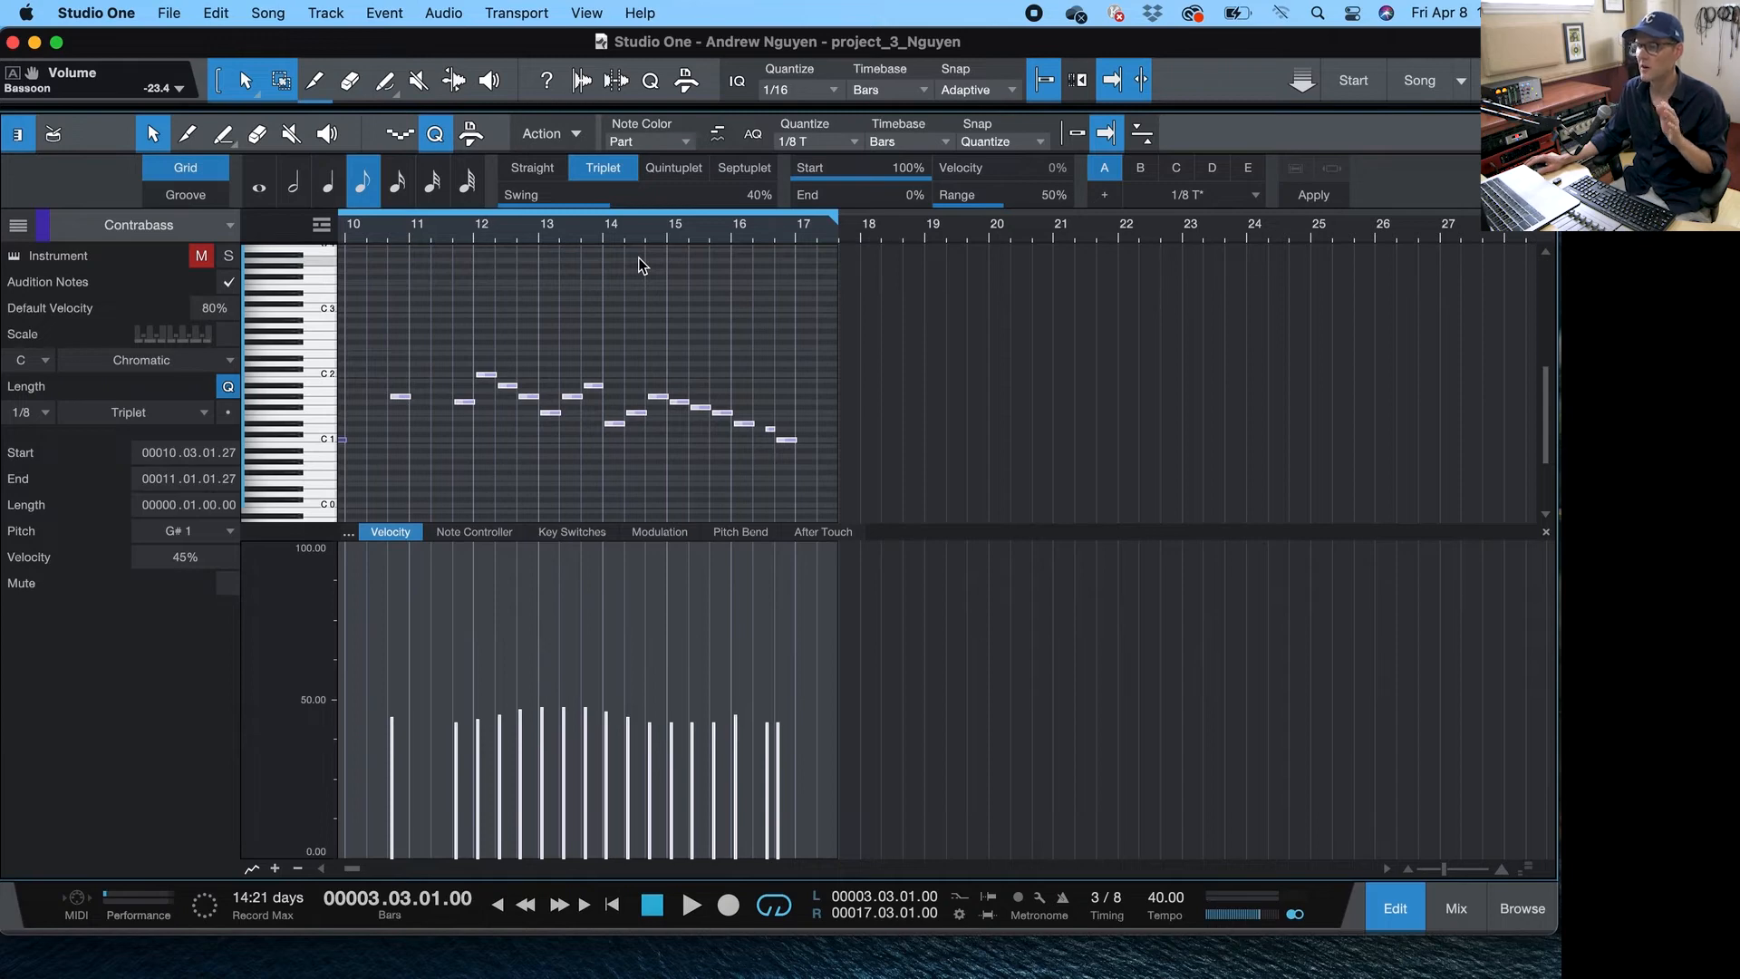
left_click_drag(529, 228, 604, 259)
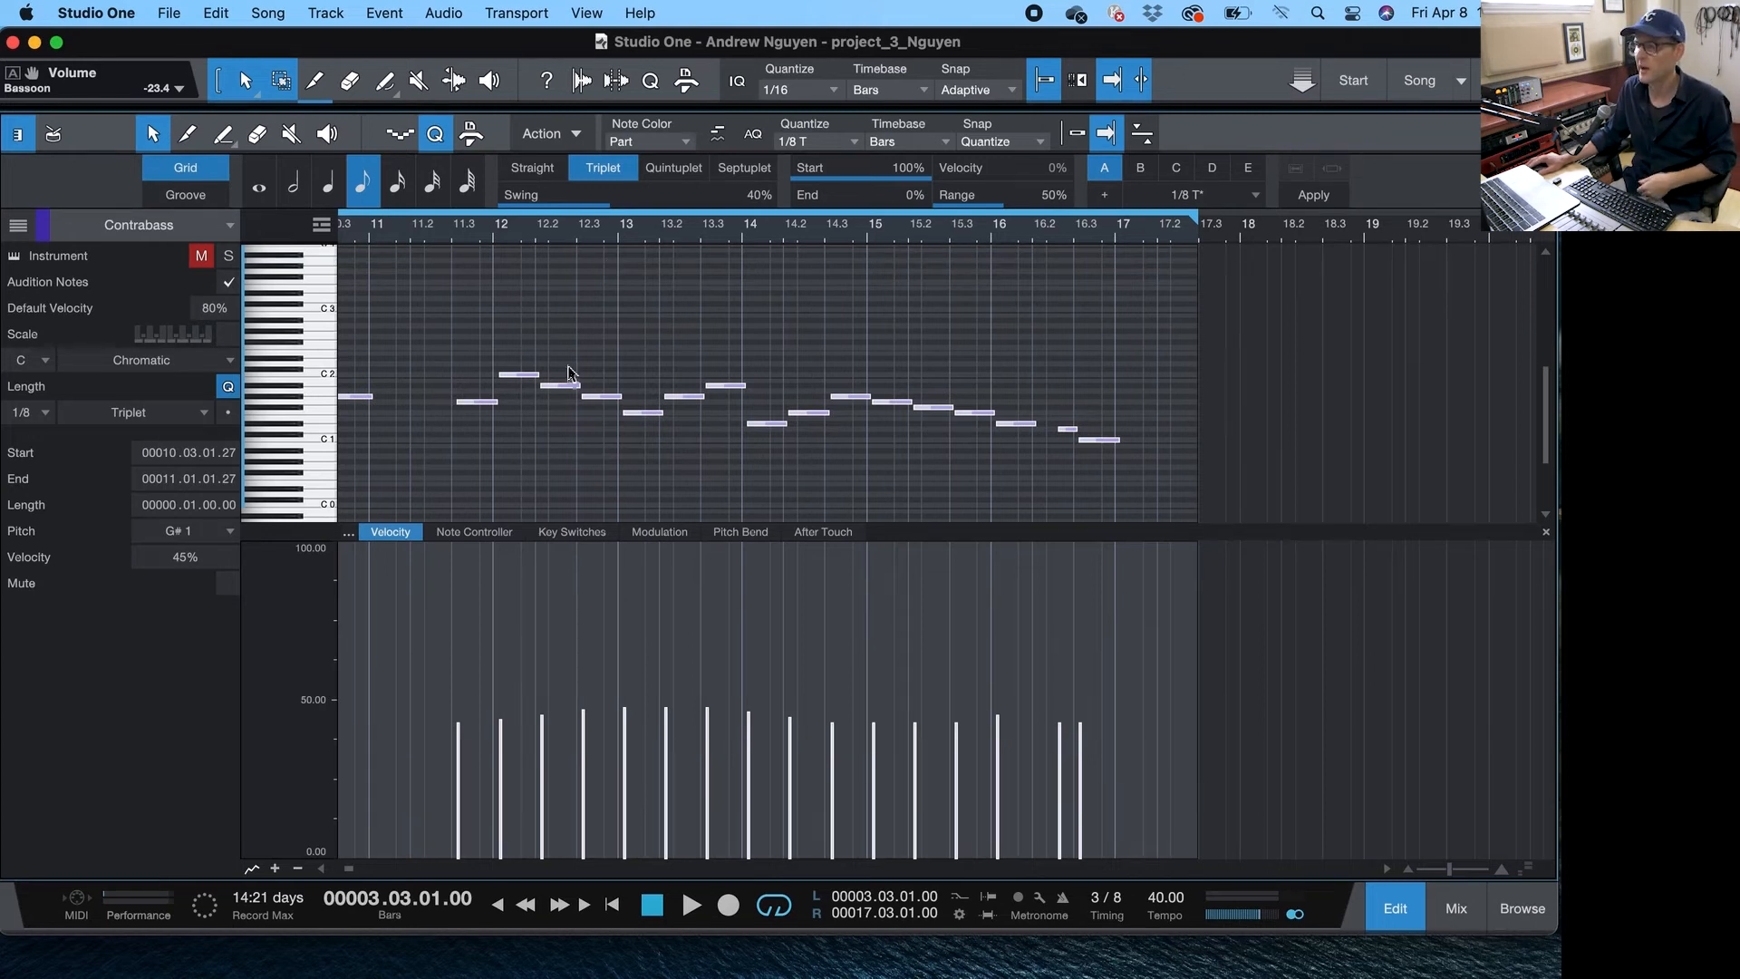
left_click_drag(453, 334, 1109, 473)
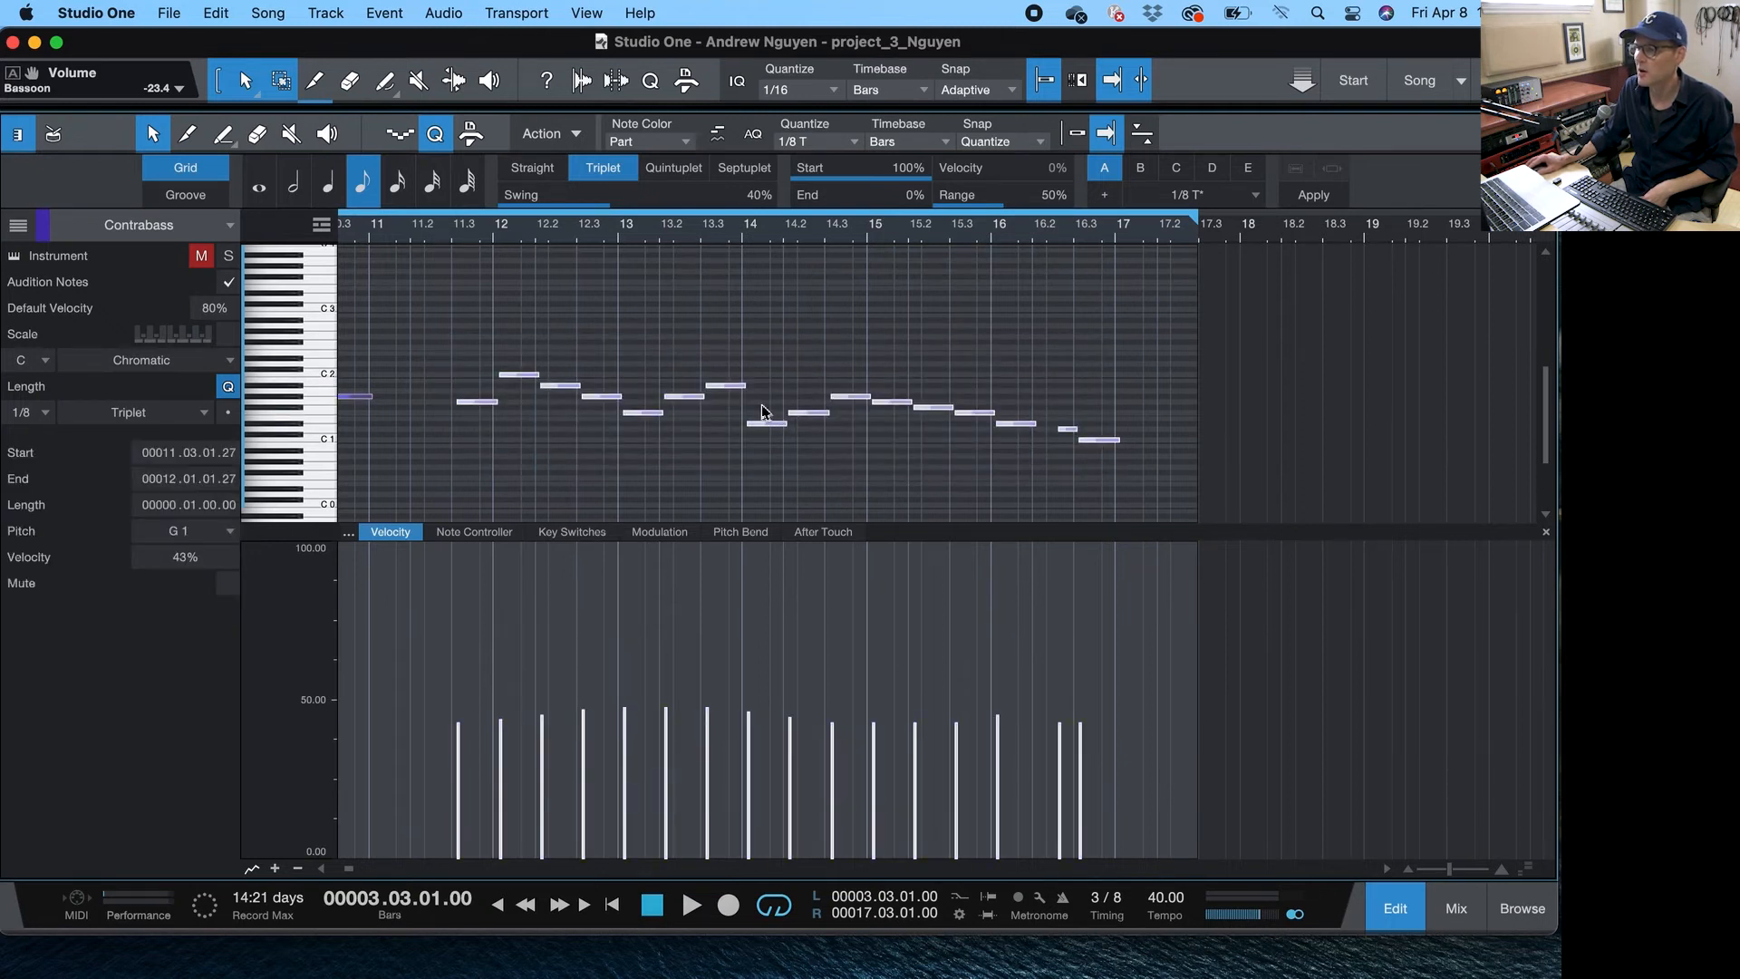
left_click_drag(745, 386, 757, 389)
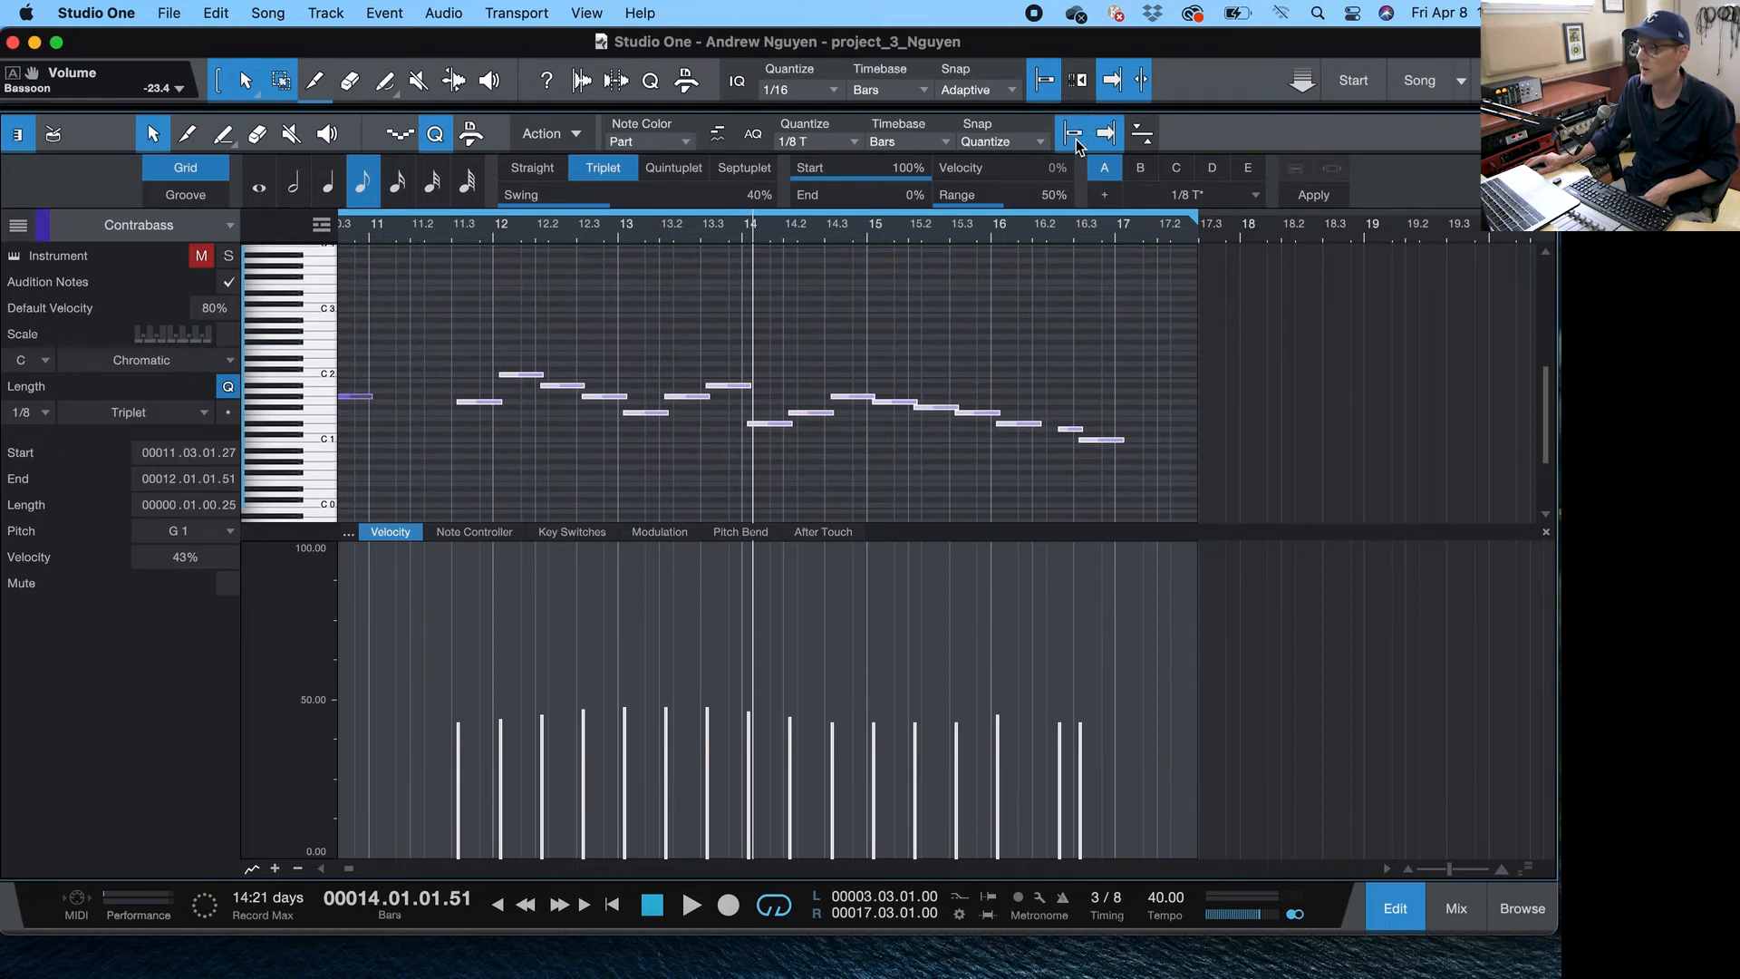
- Play the passage from bar 11 and lengthen the selected Contrabass notes further
left_click(430, 234)
key("space")
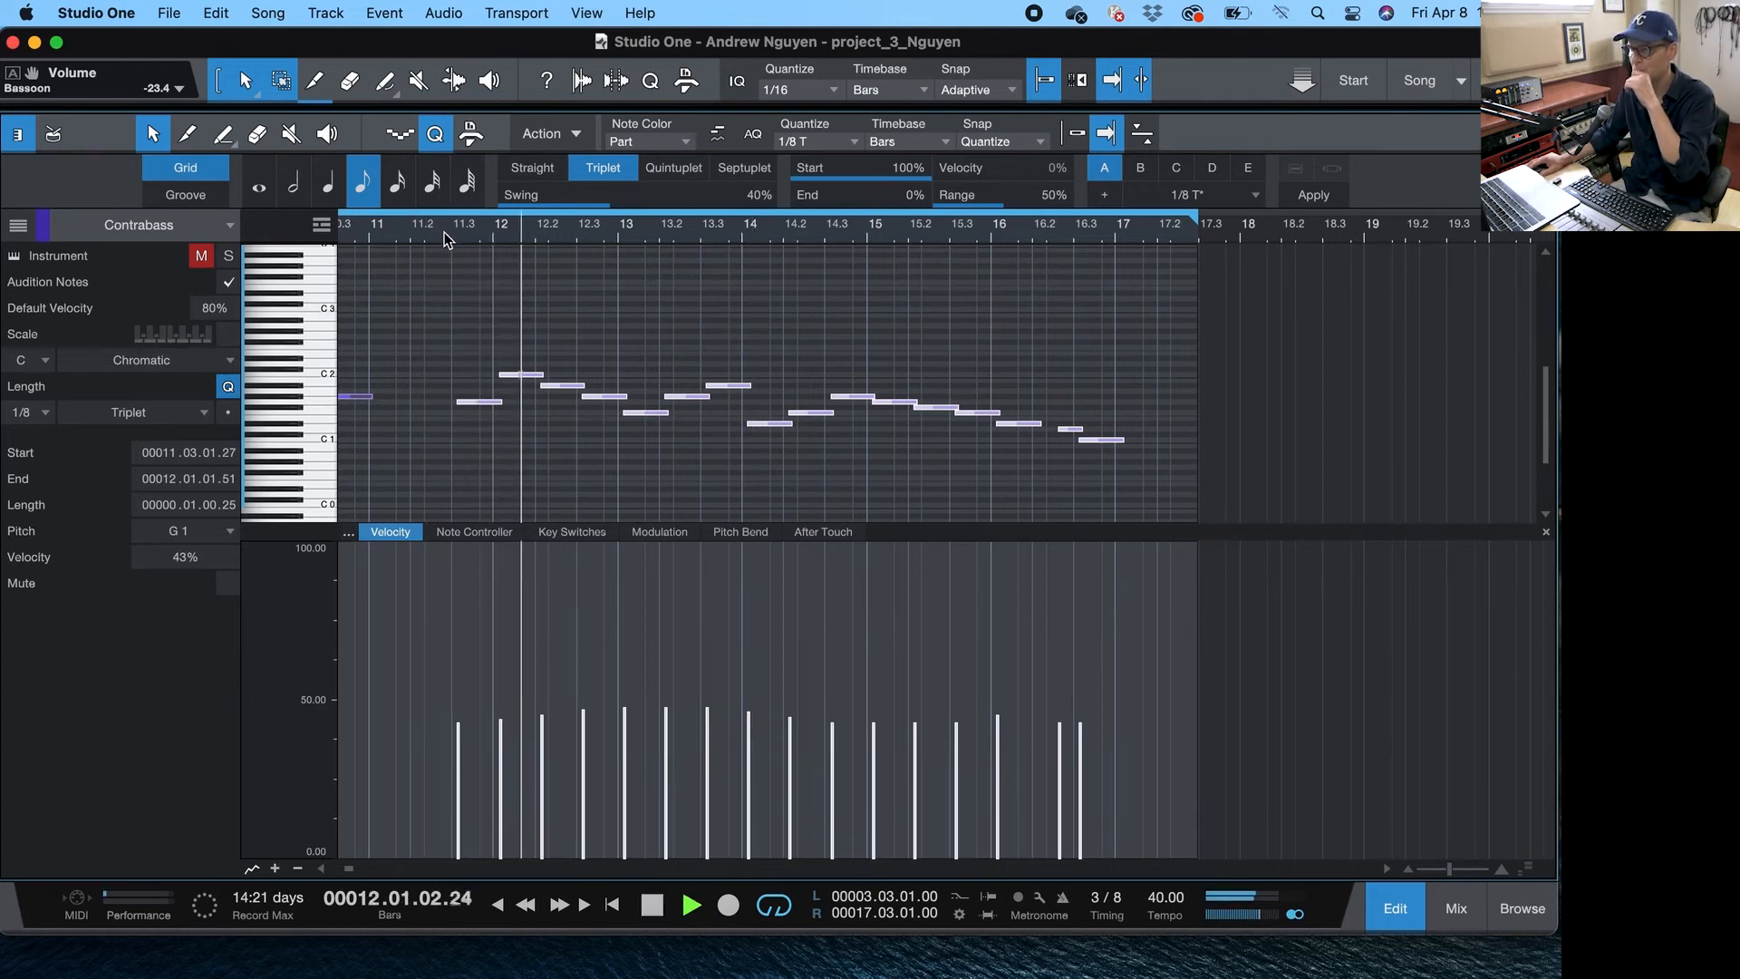
key("space")
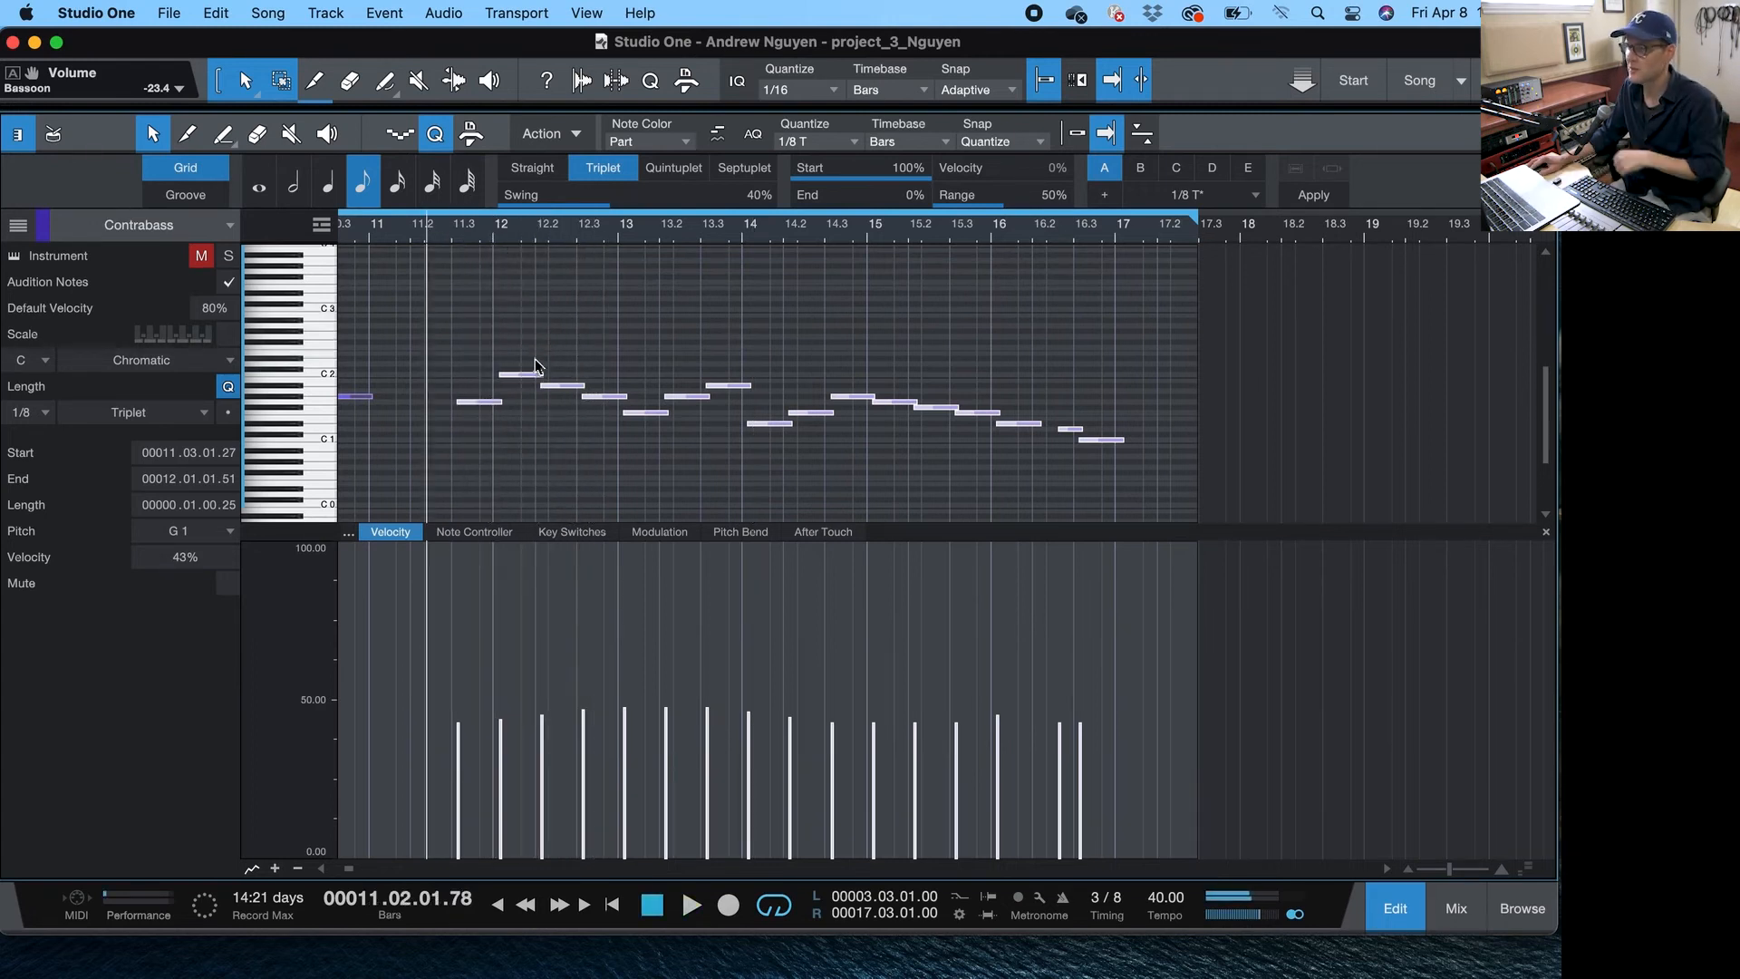
left_click_drag(539, 378, 548, 380)
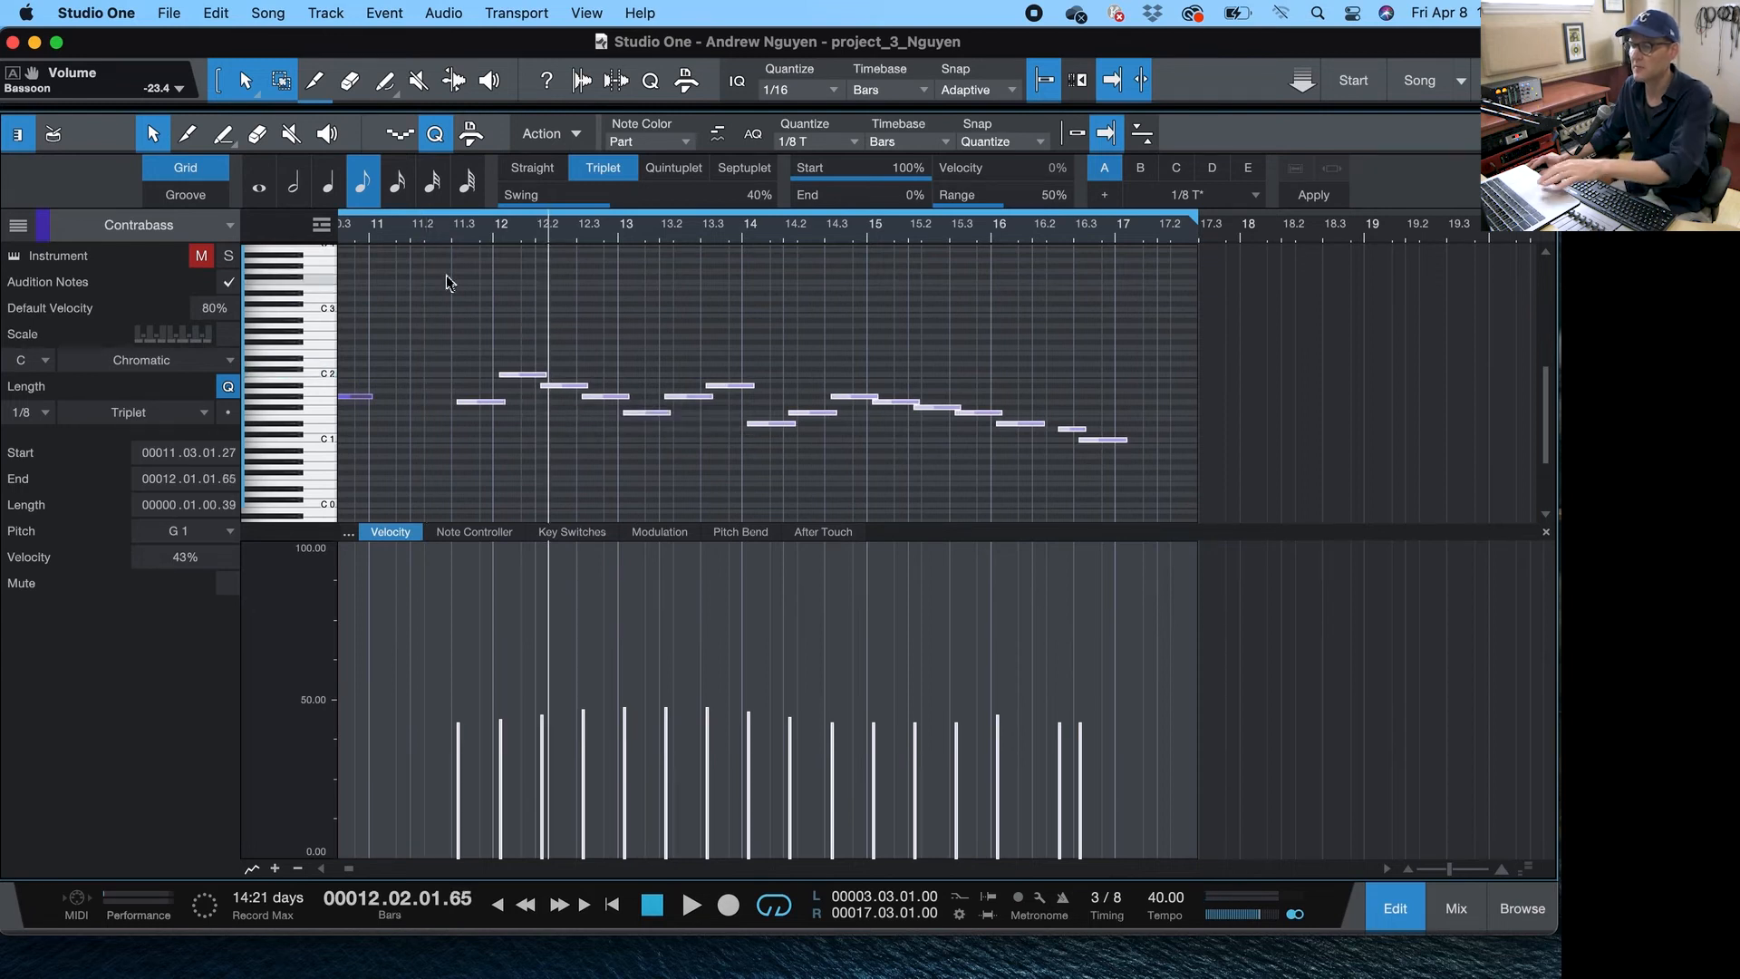
- Lengthen the selected Contrabass notes once more and play the passage back
left_click(452, 218)
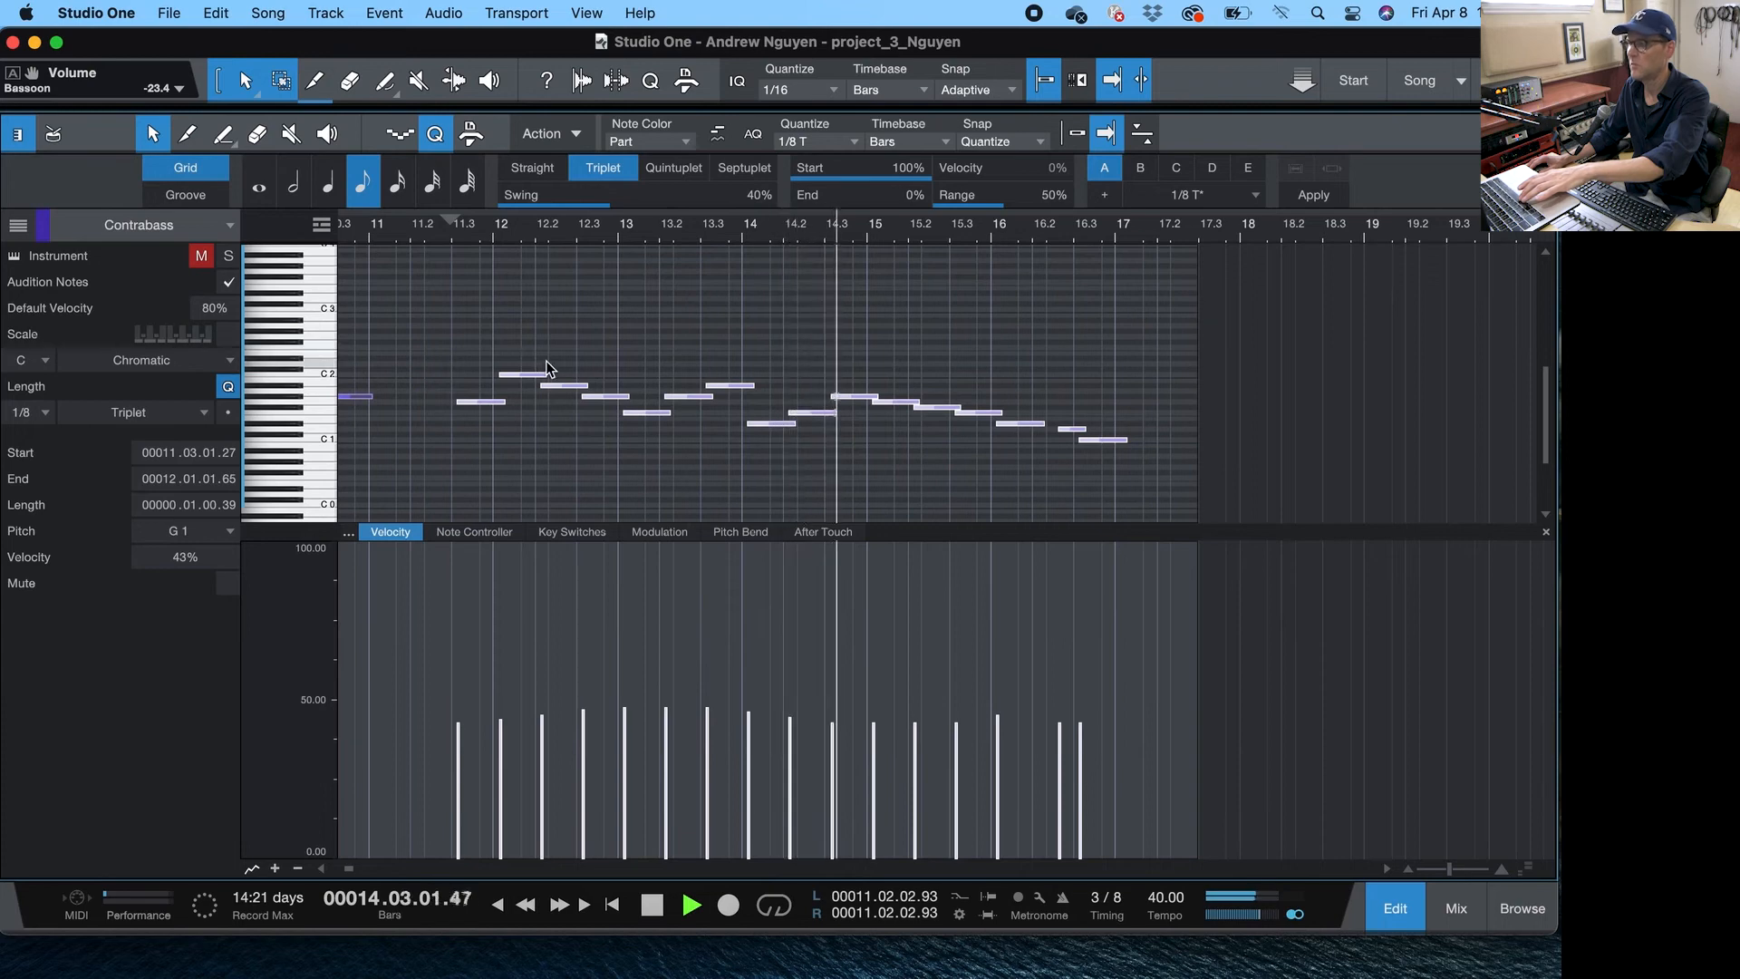
key("space")
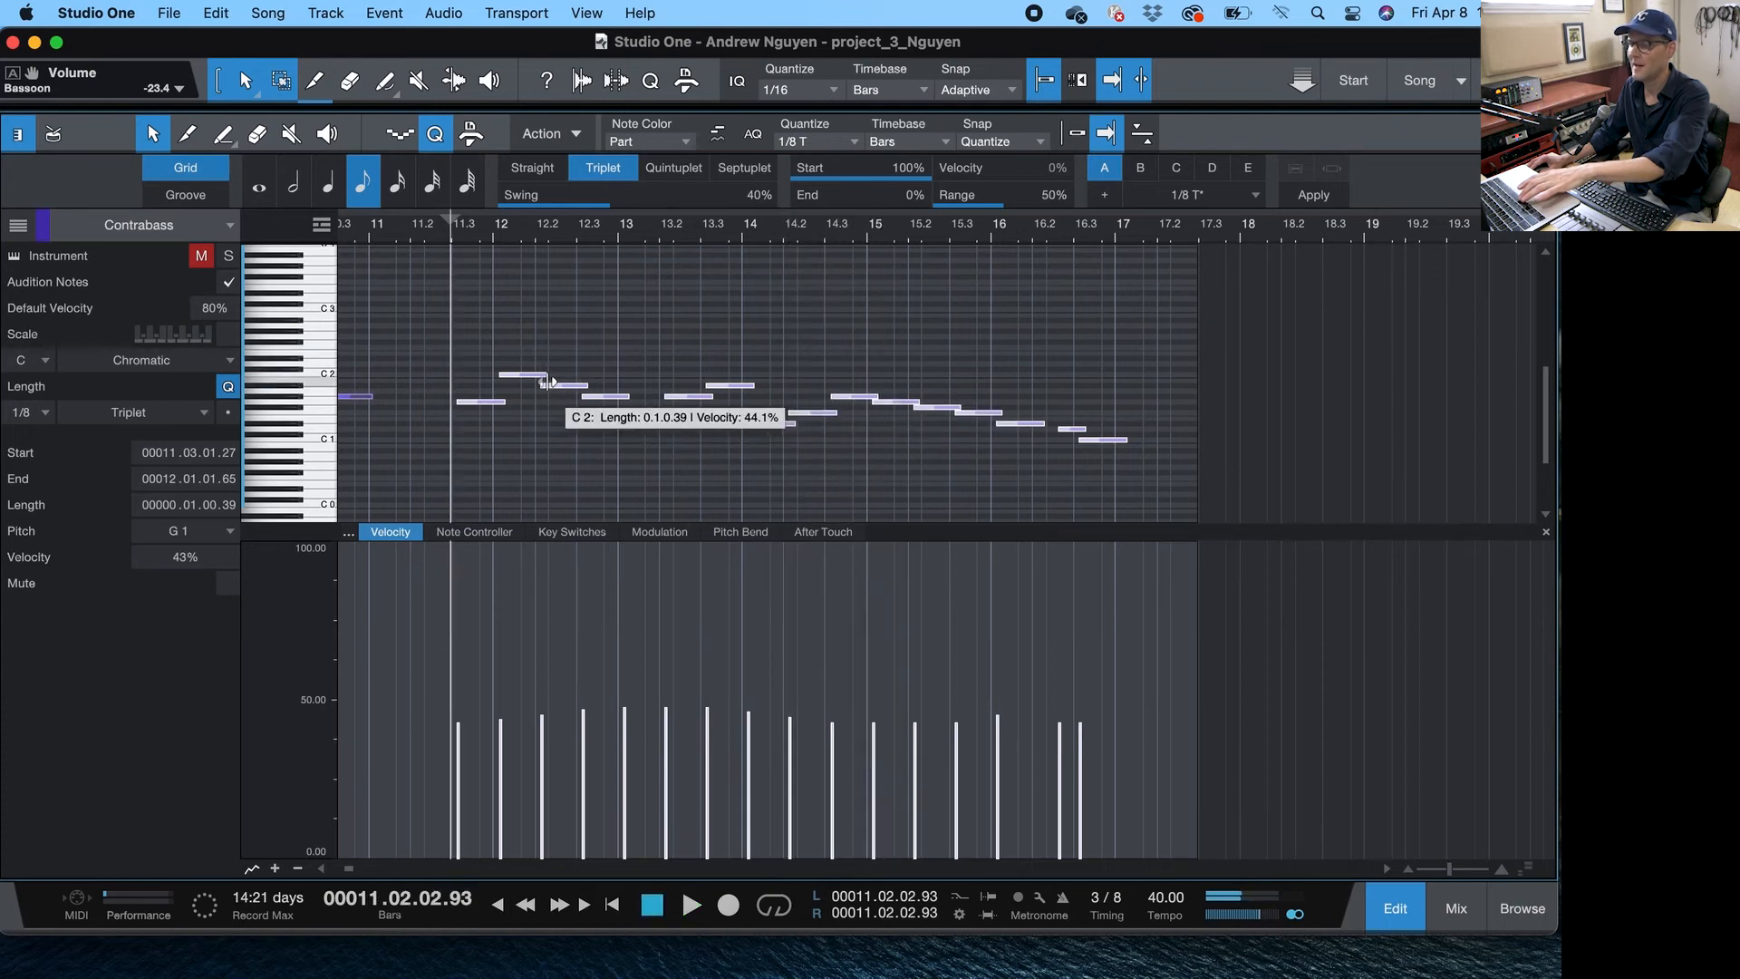
scroll(540, 247, "up", 3)
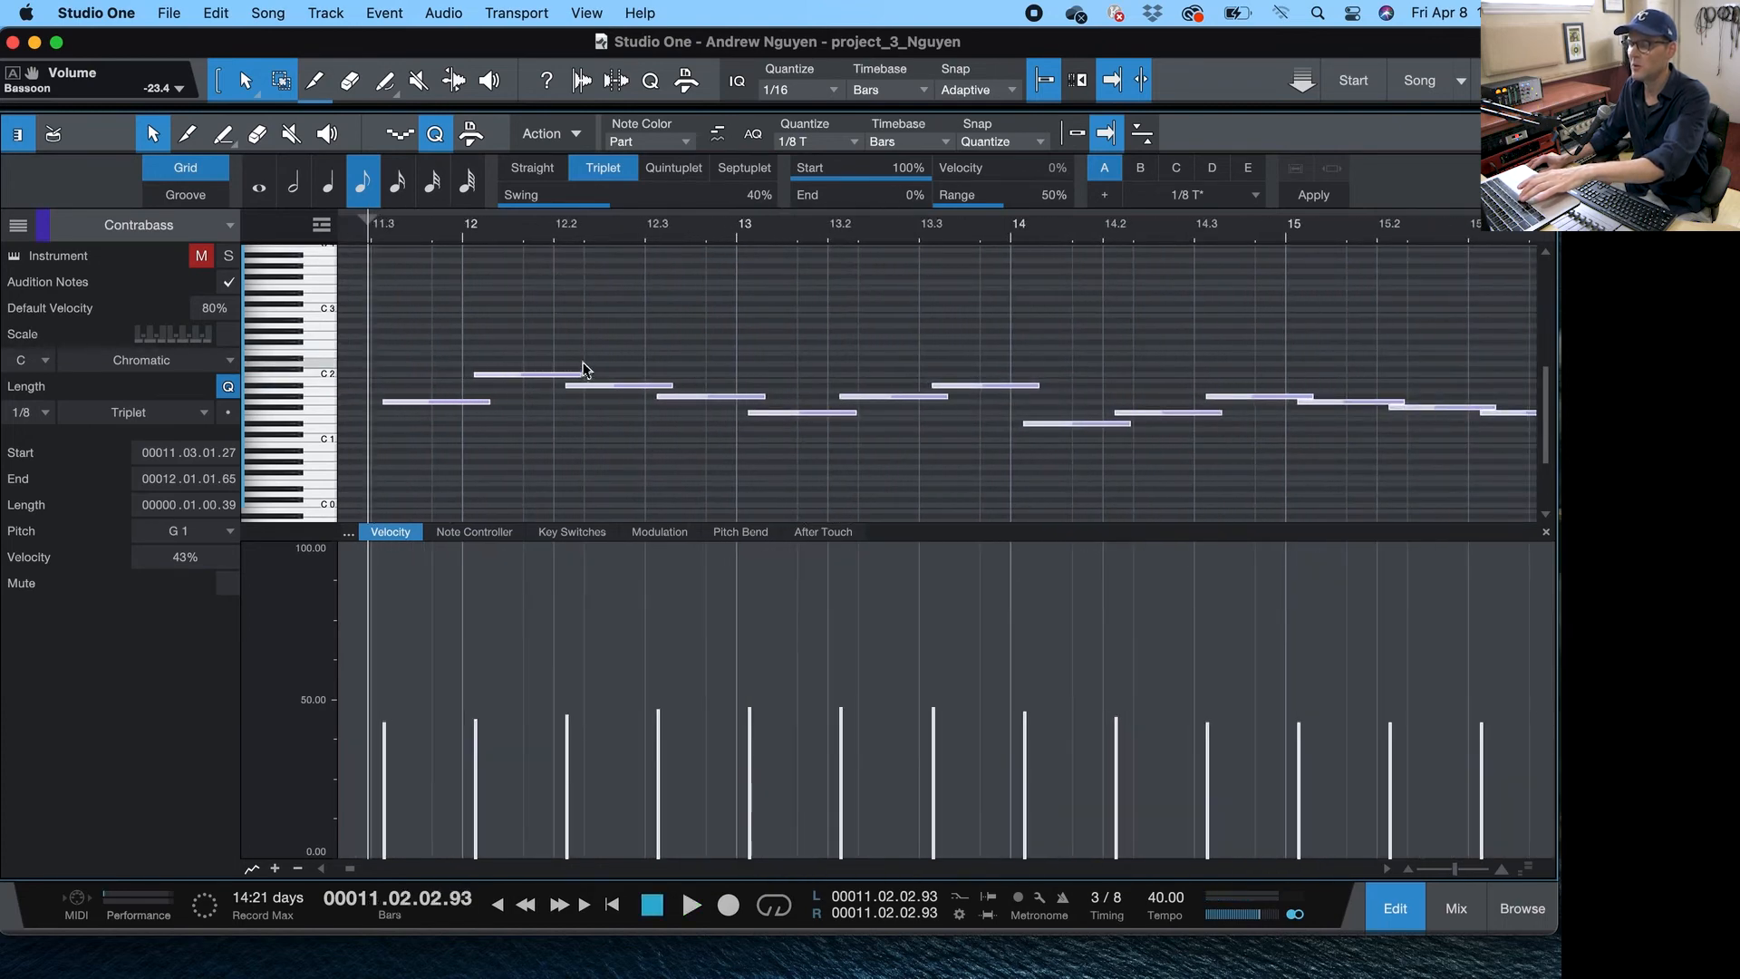
left_click_drag(581, 374, 590, 375)
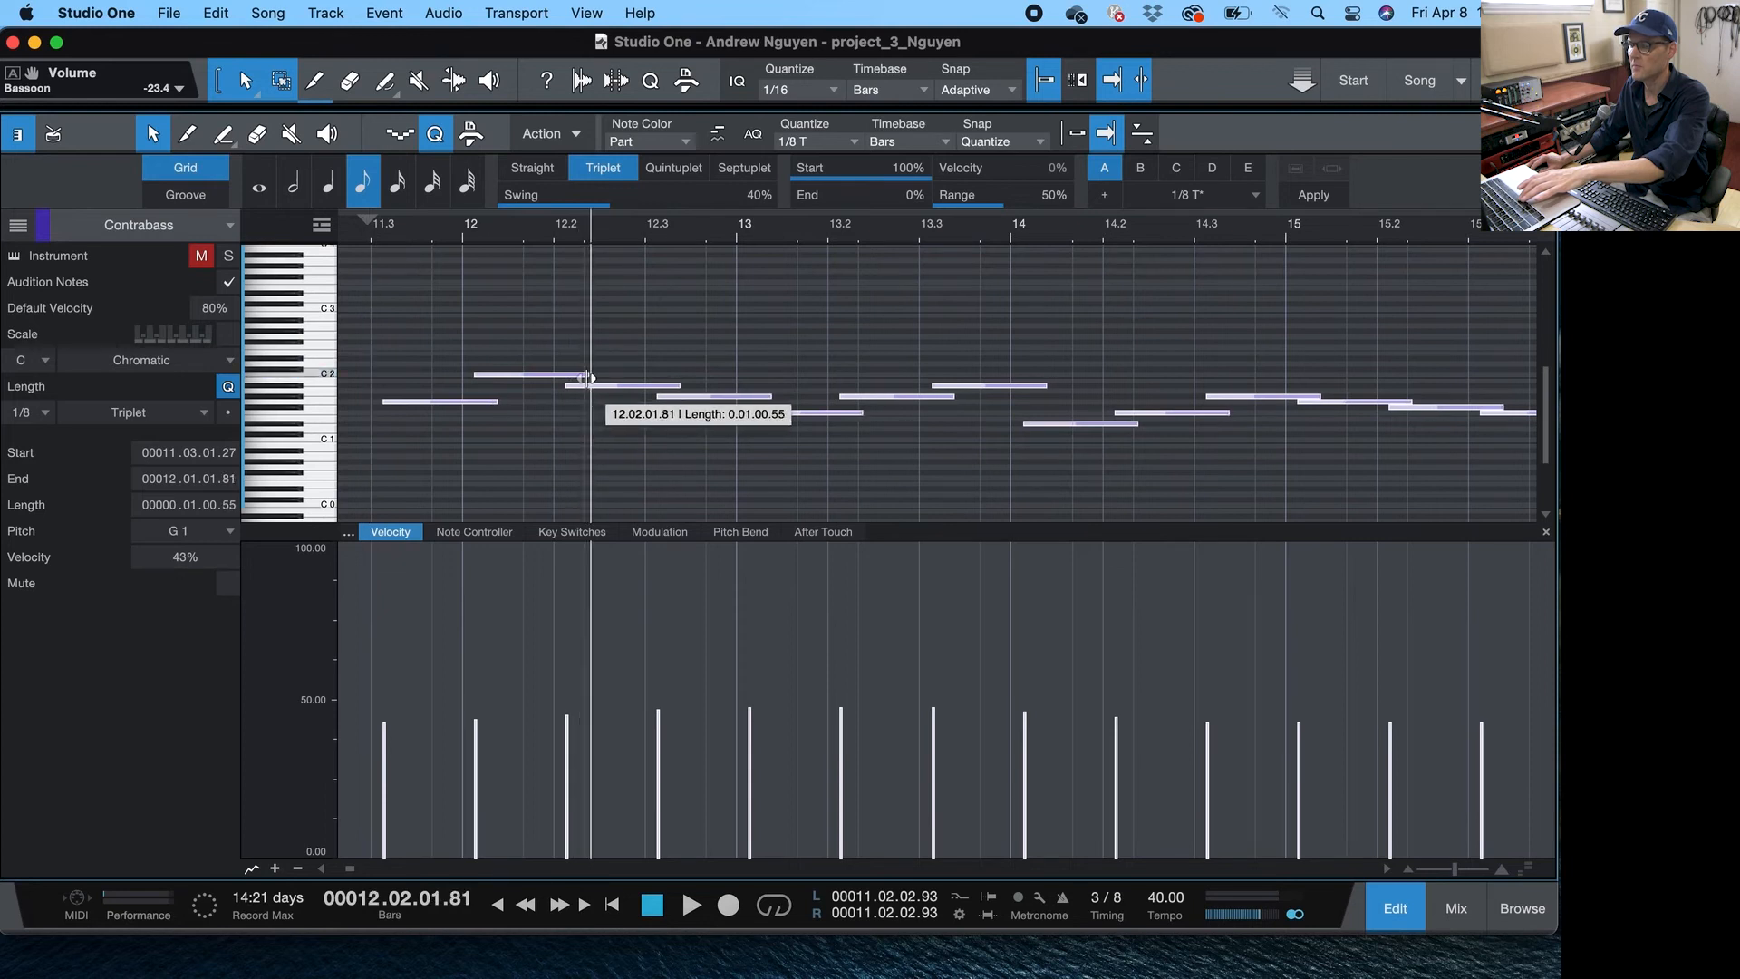
key("space")
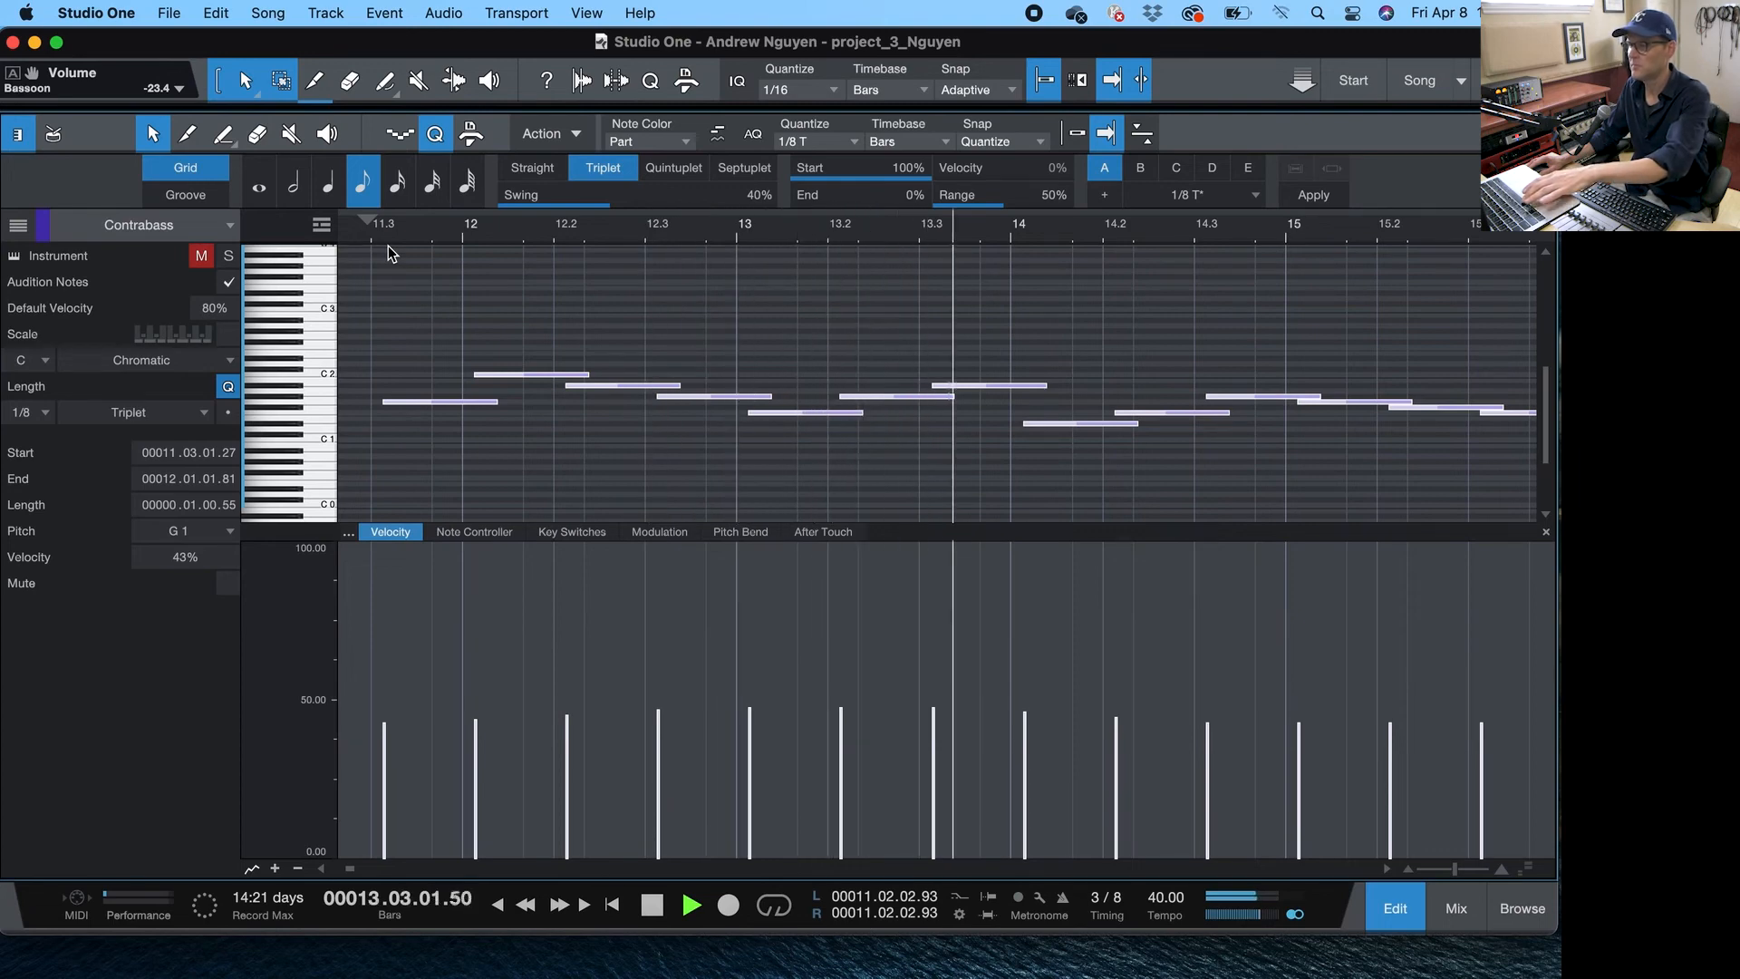
- Return to the mixer during playback and solo the Flute channel
left_click_drag(461, 227, 466, 178)
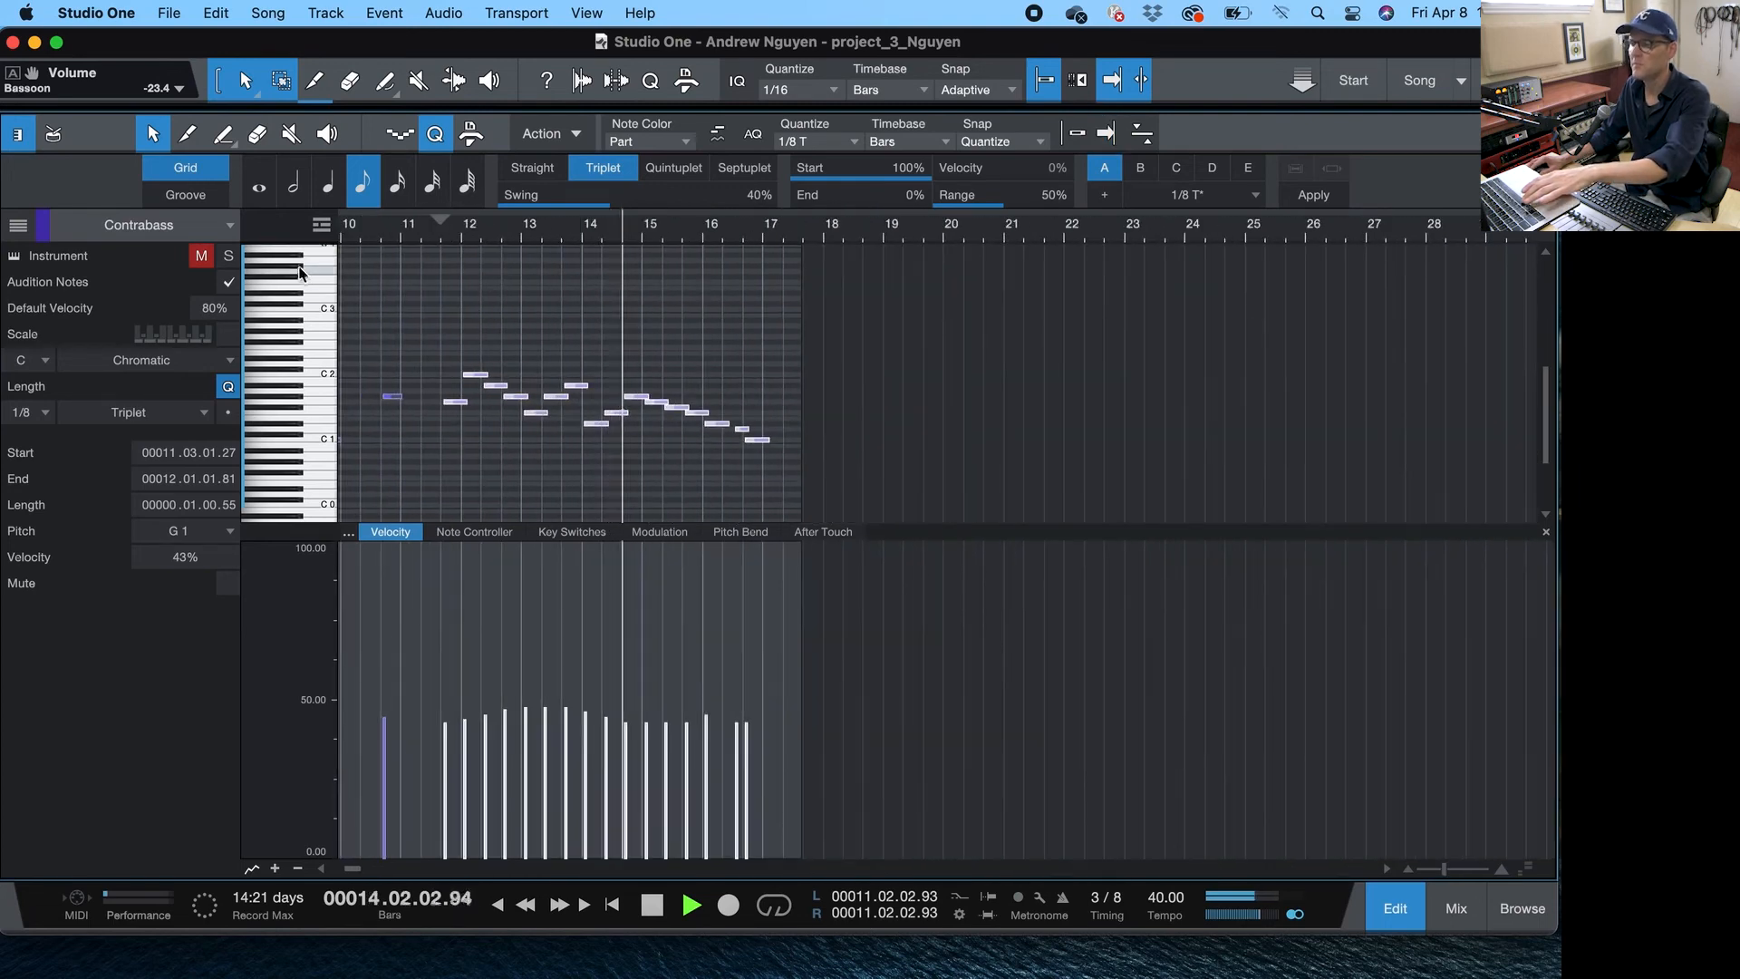
key("F3")
key("space")
key("space")
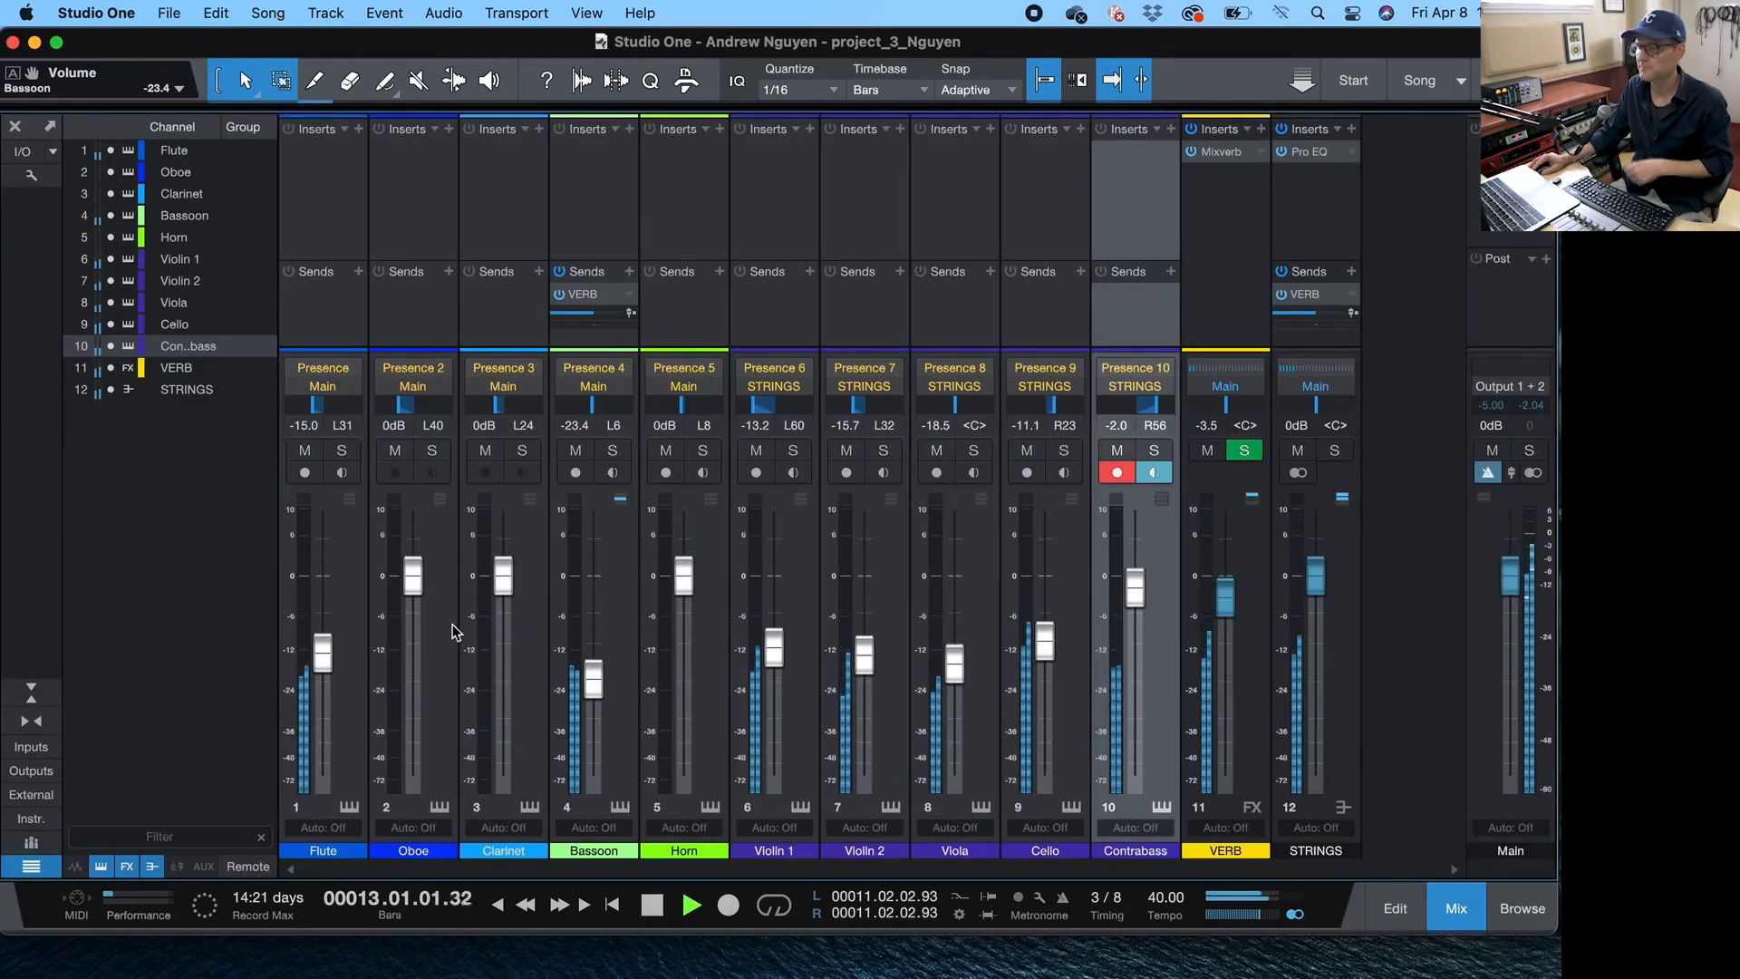
left_click(333, 453)
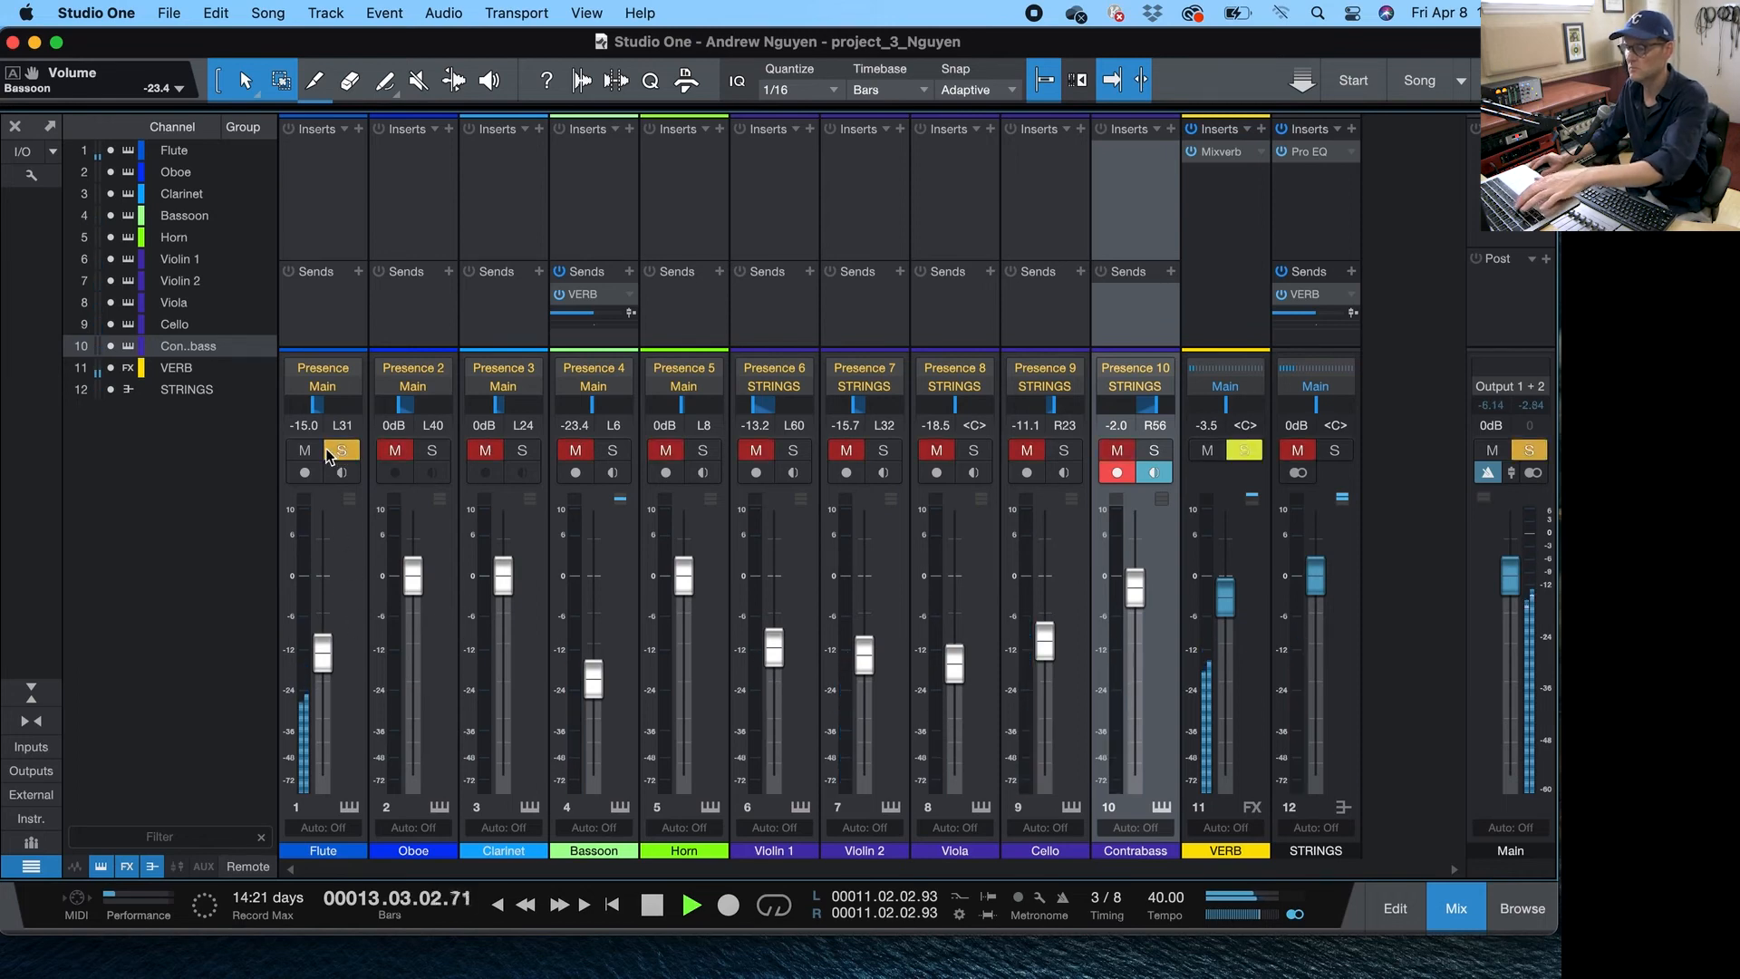
- Open the Bassoon part in the note editor and select its notes from bar 11 onward
key("F3")
key("space")
double_click(485, 408)
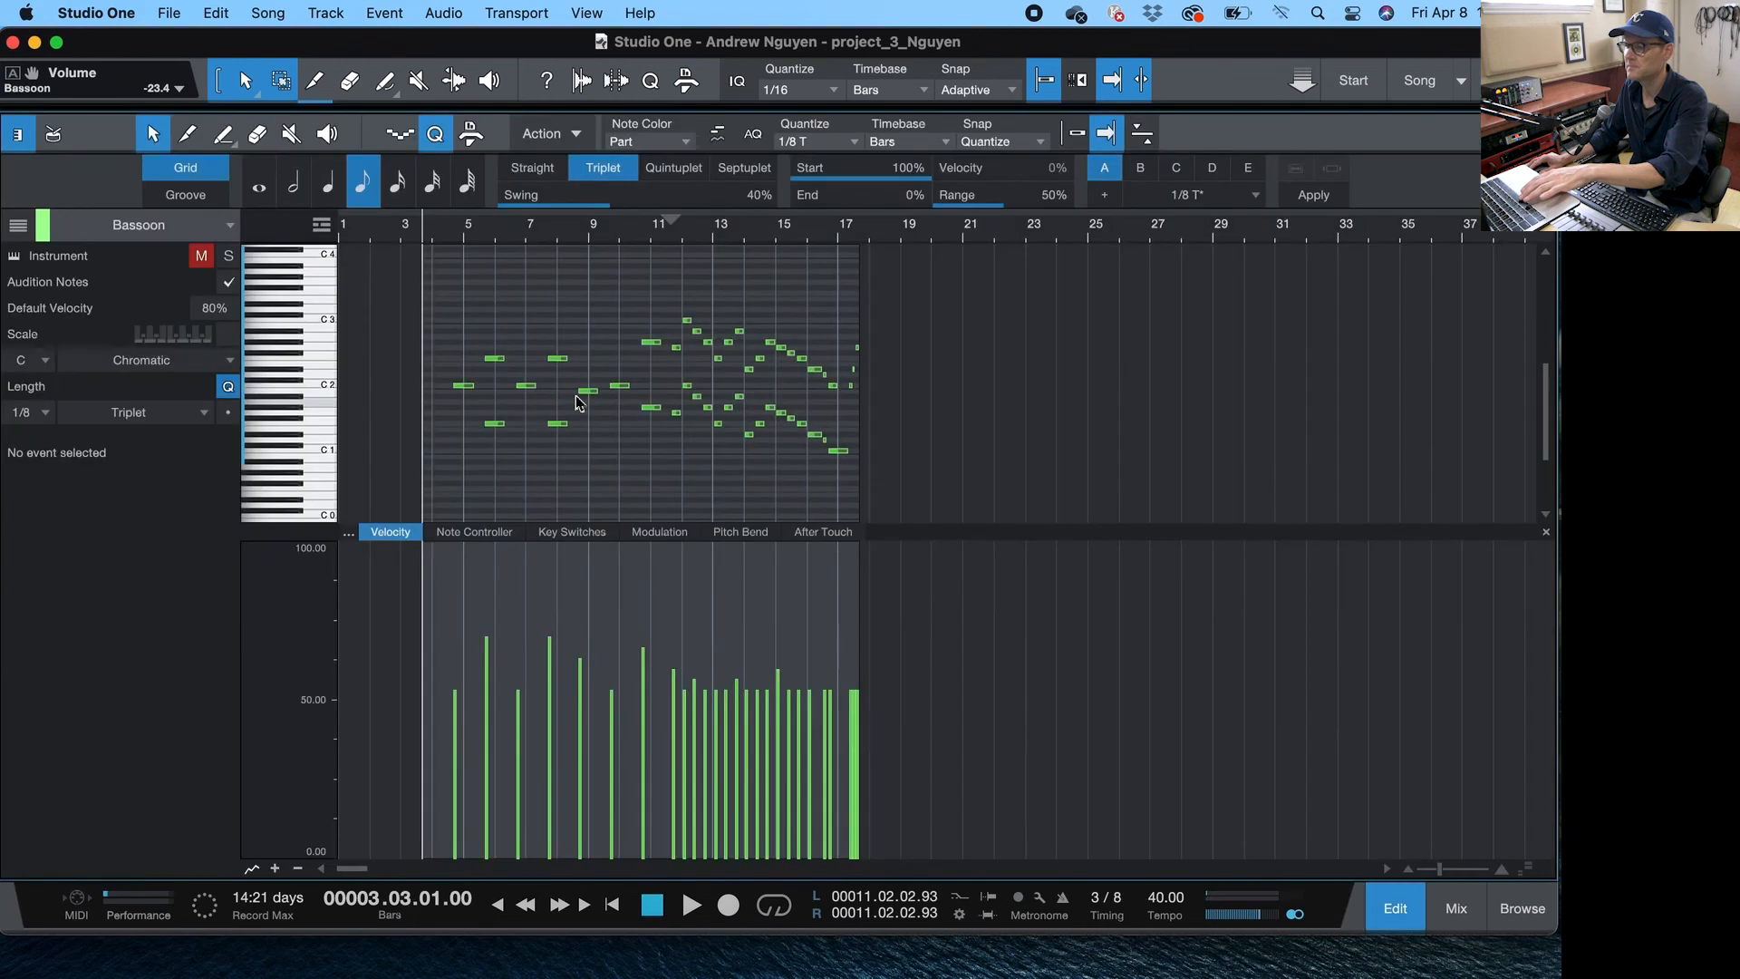
left_click_drag(680, 264, 692, 290)
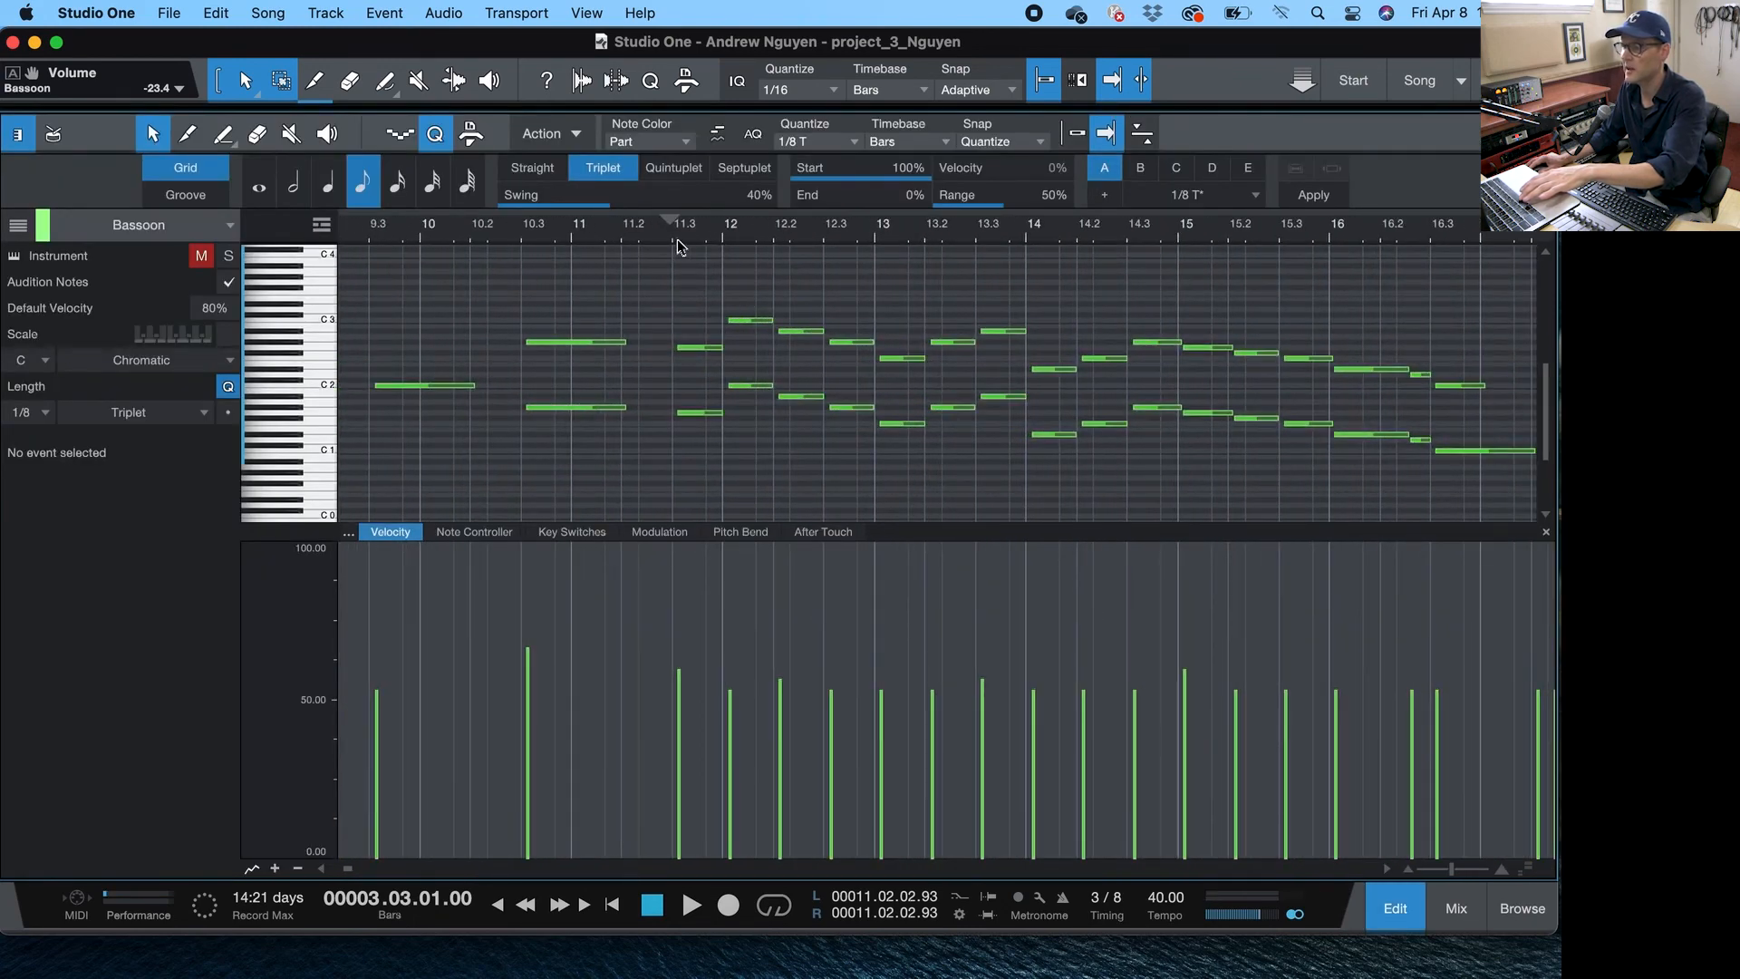
left_click_drag(677, 238, 1437, 493)
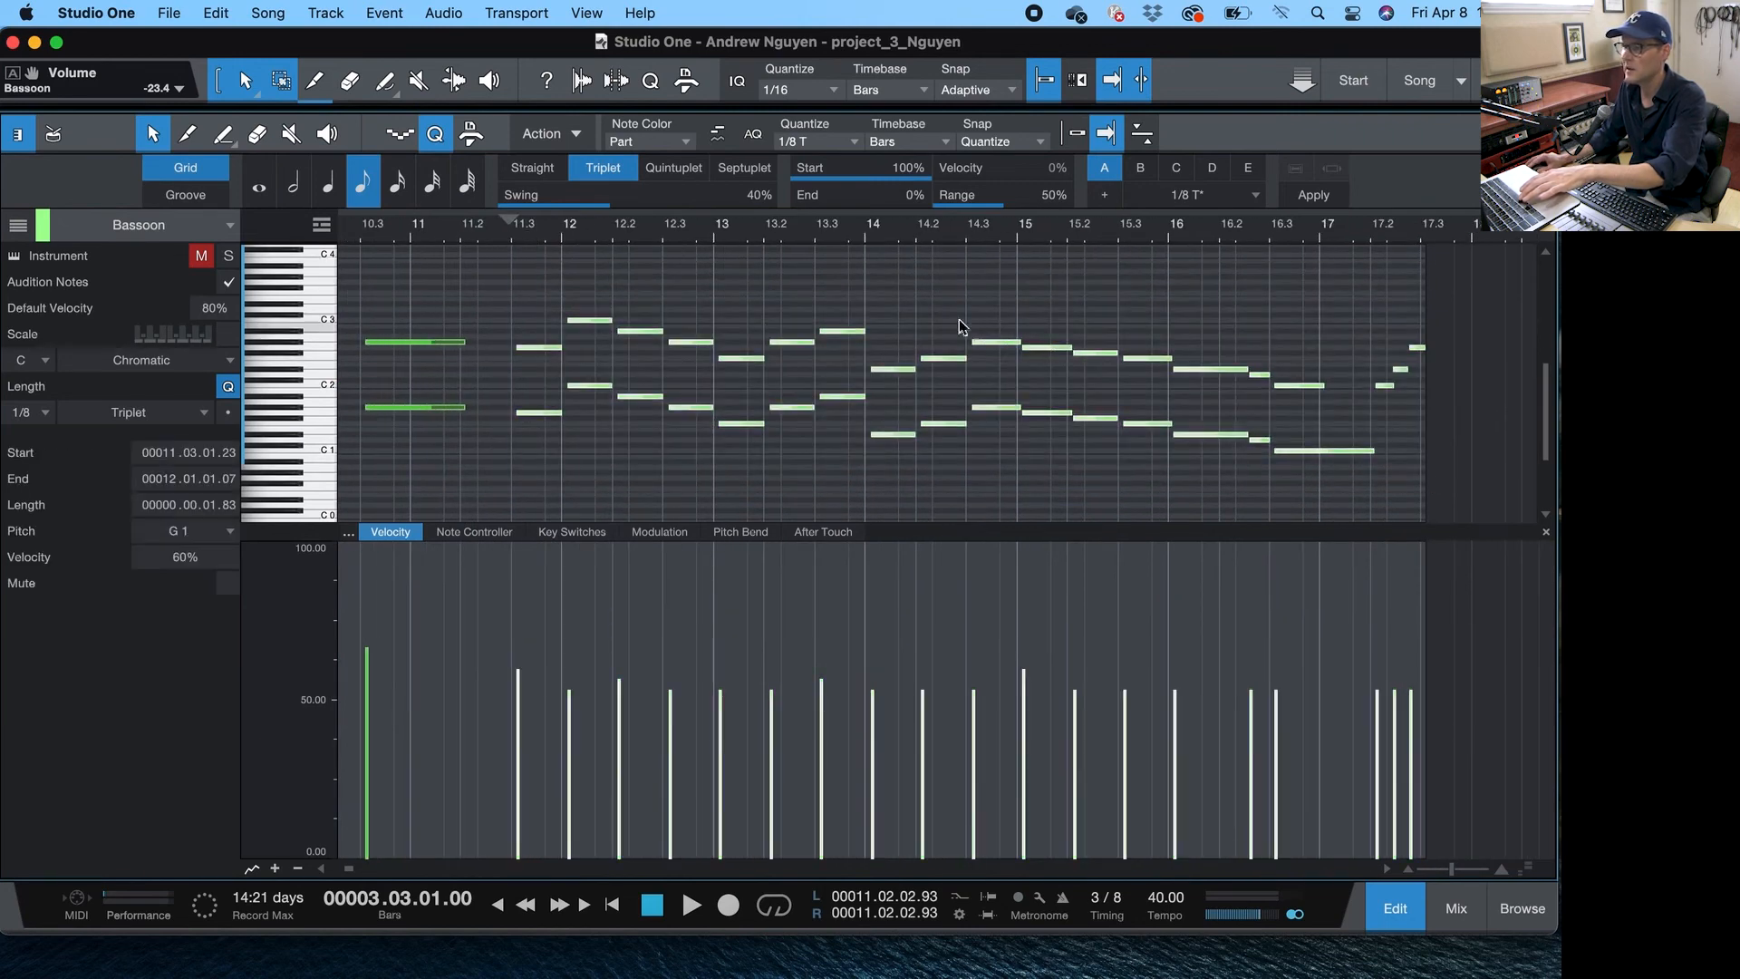
left_click_drag(694, 254, 699, 271)
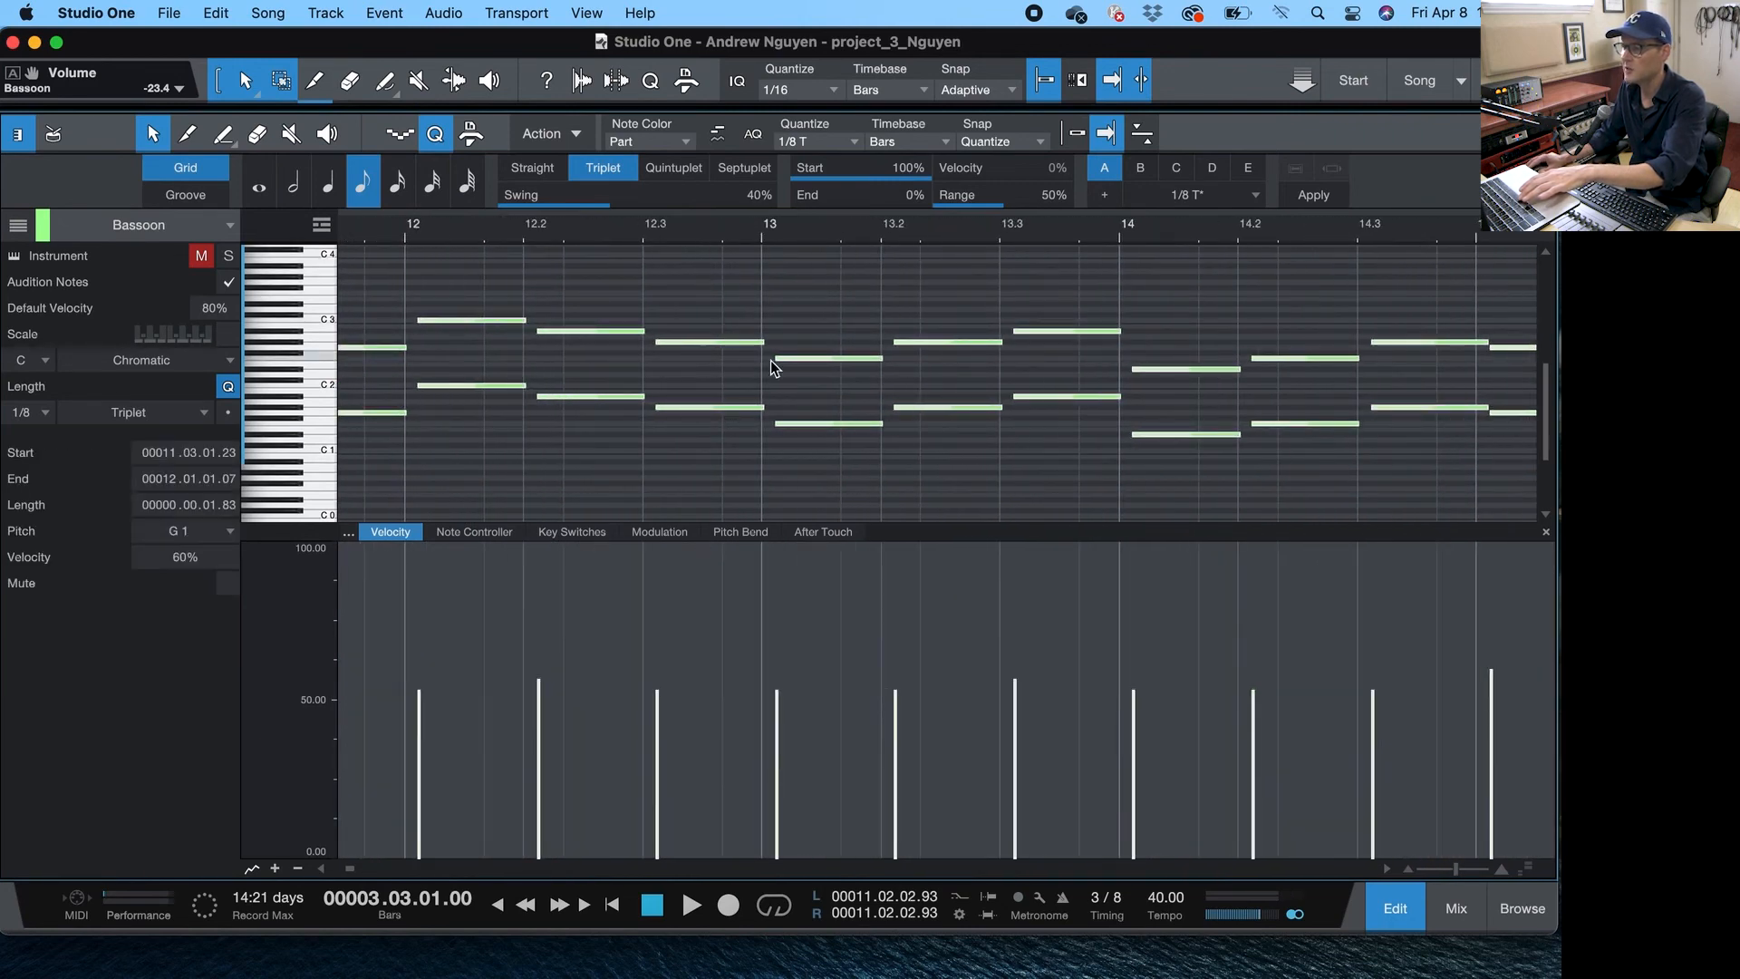
- Lengthen the selected Bassoon notes slightly in the note editor
left_click_drag(767, 345, 780, 346)
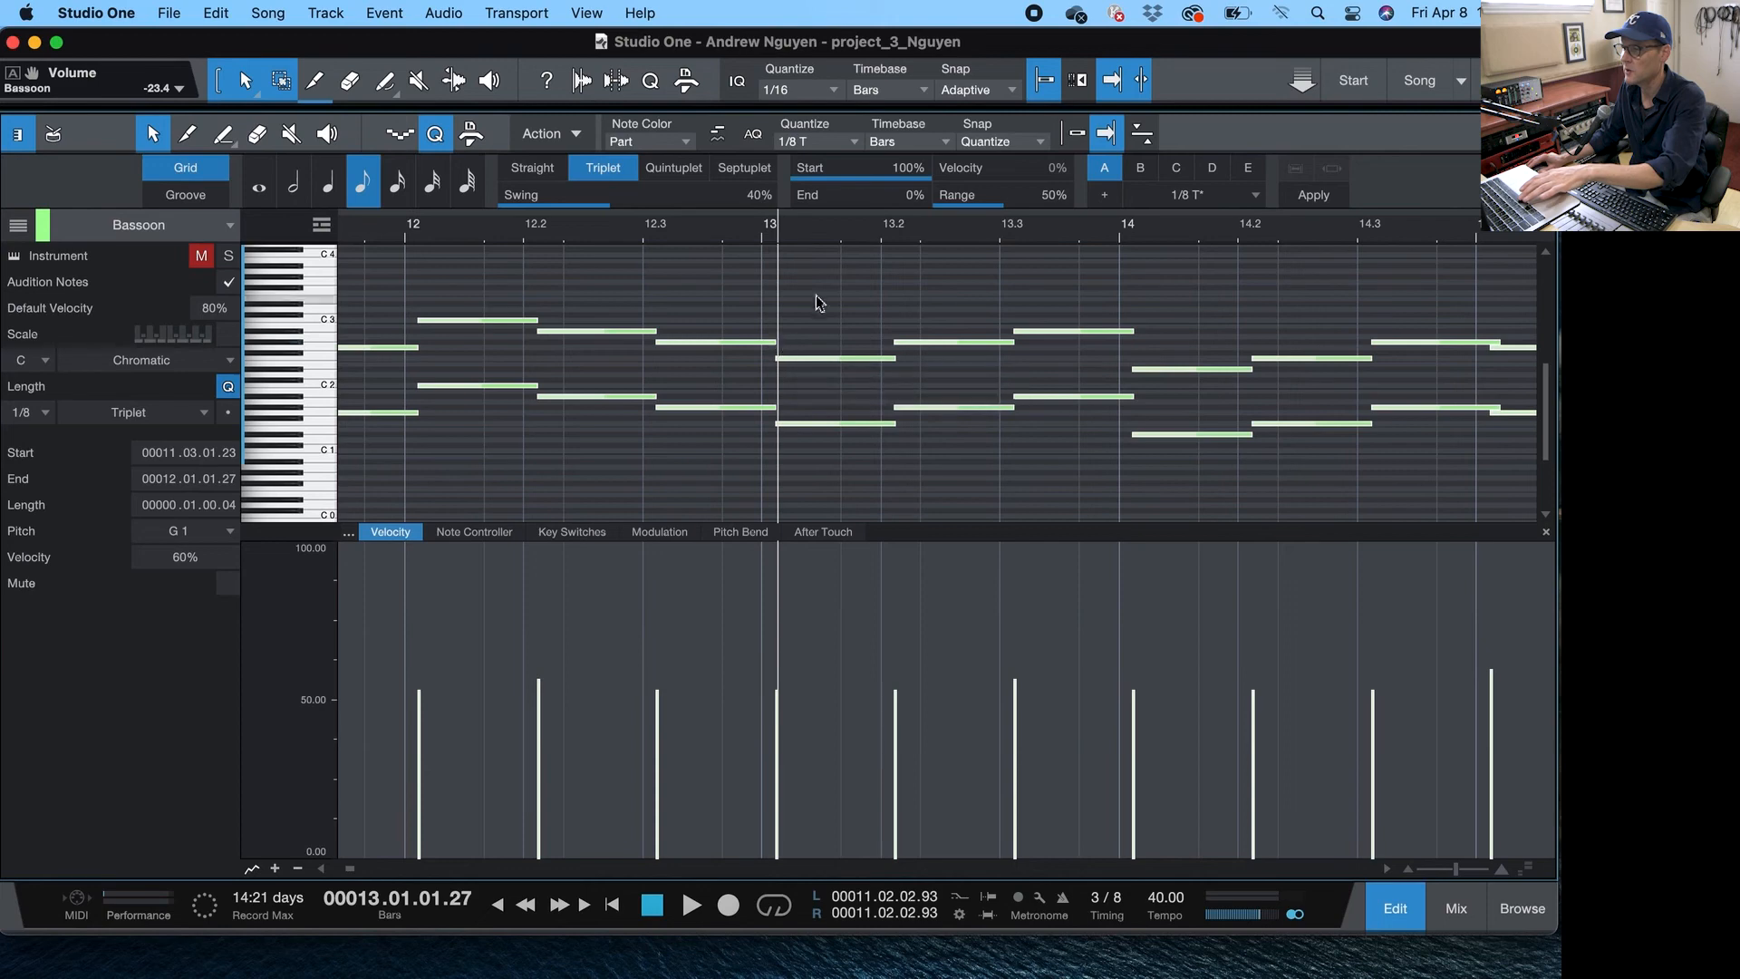
mouse_move(928, 237)
left_mouse_down()
mouse_move(927, 196)
mouse_move(956, 232)
mouse_move(938, 225)
left_mouse_up()
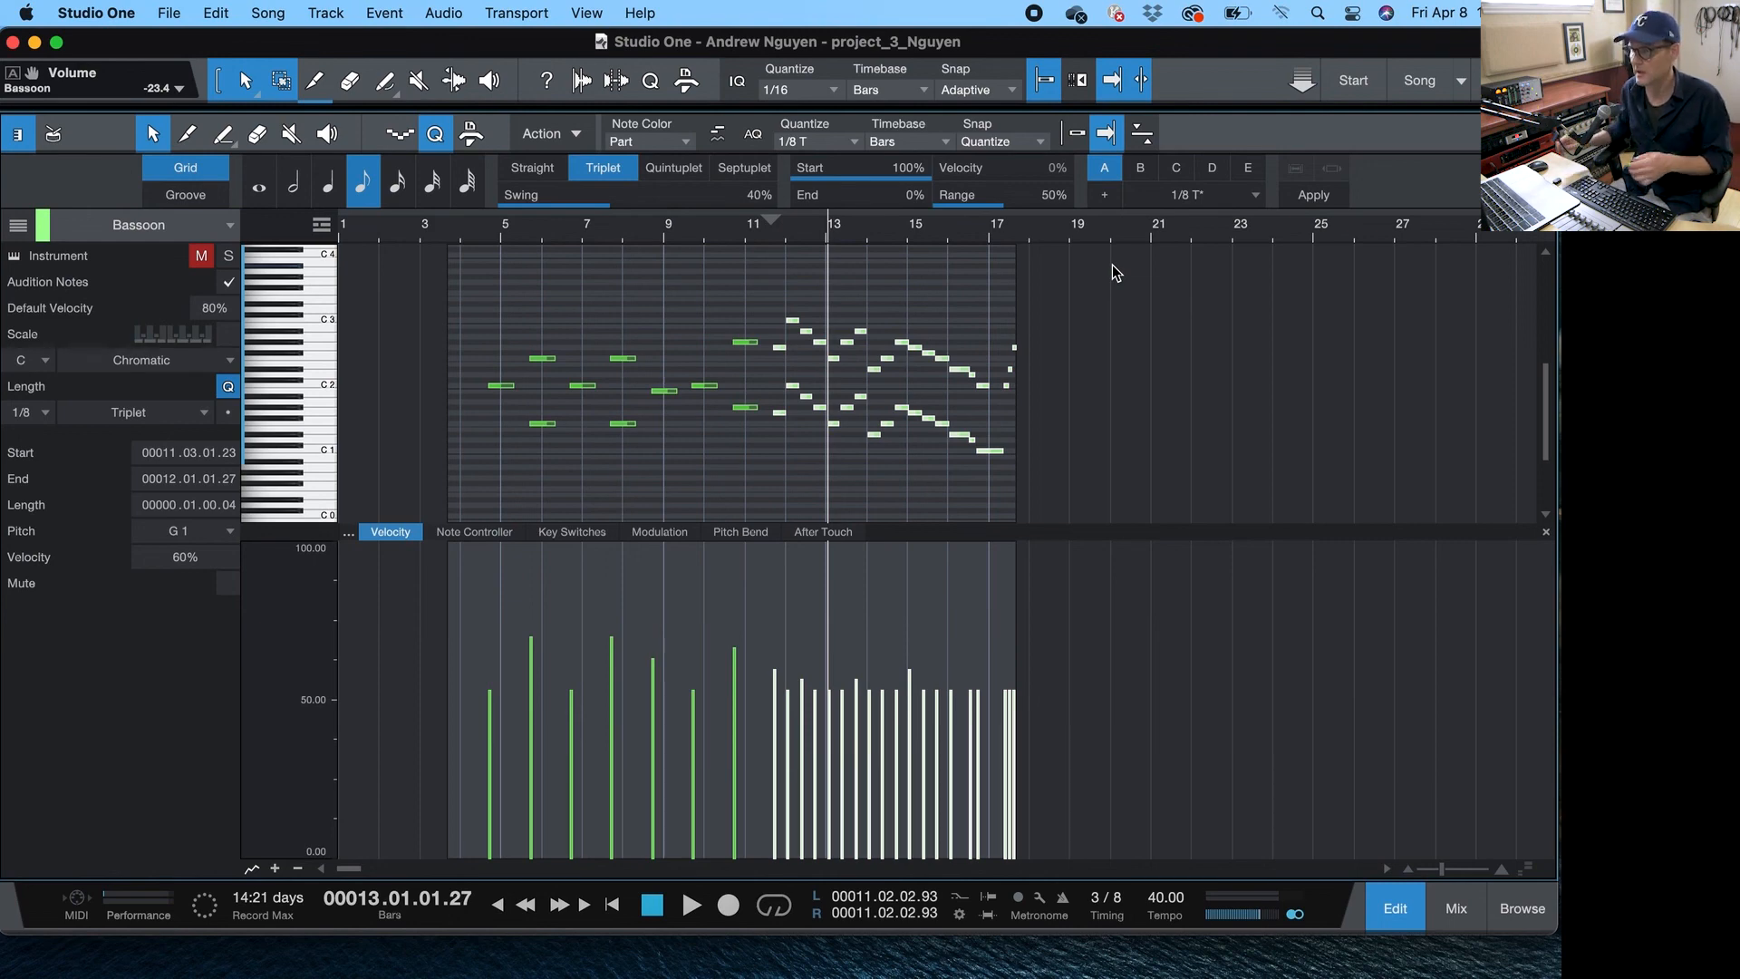
- Switch to the mixer, unsolo the Flute channel and start playback
key("F3")
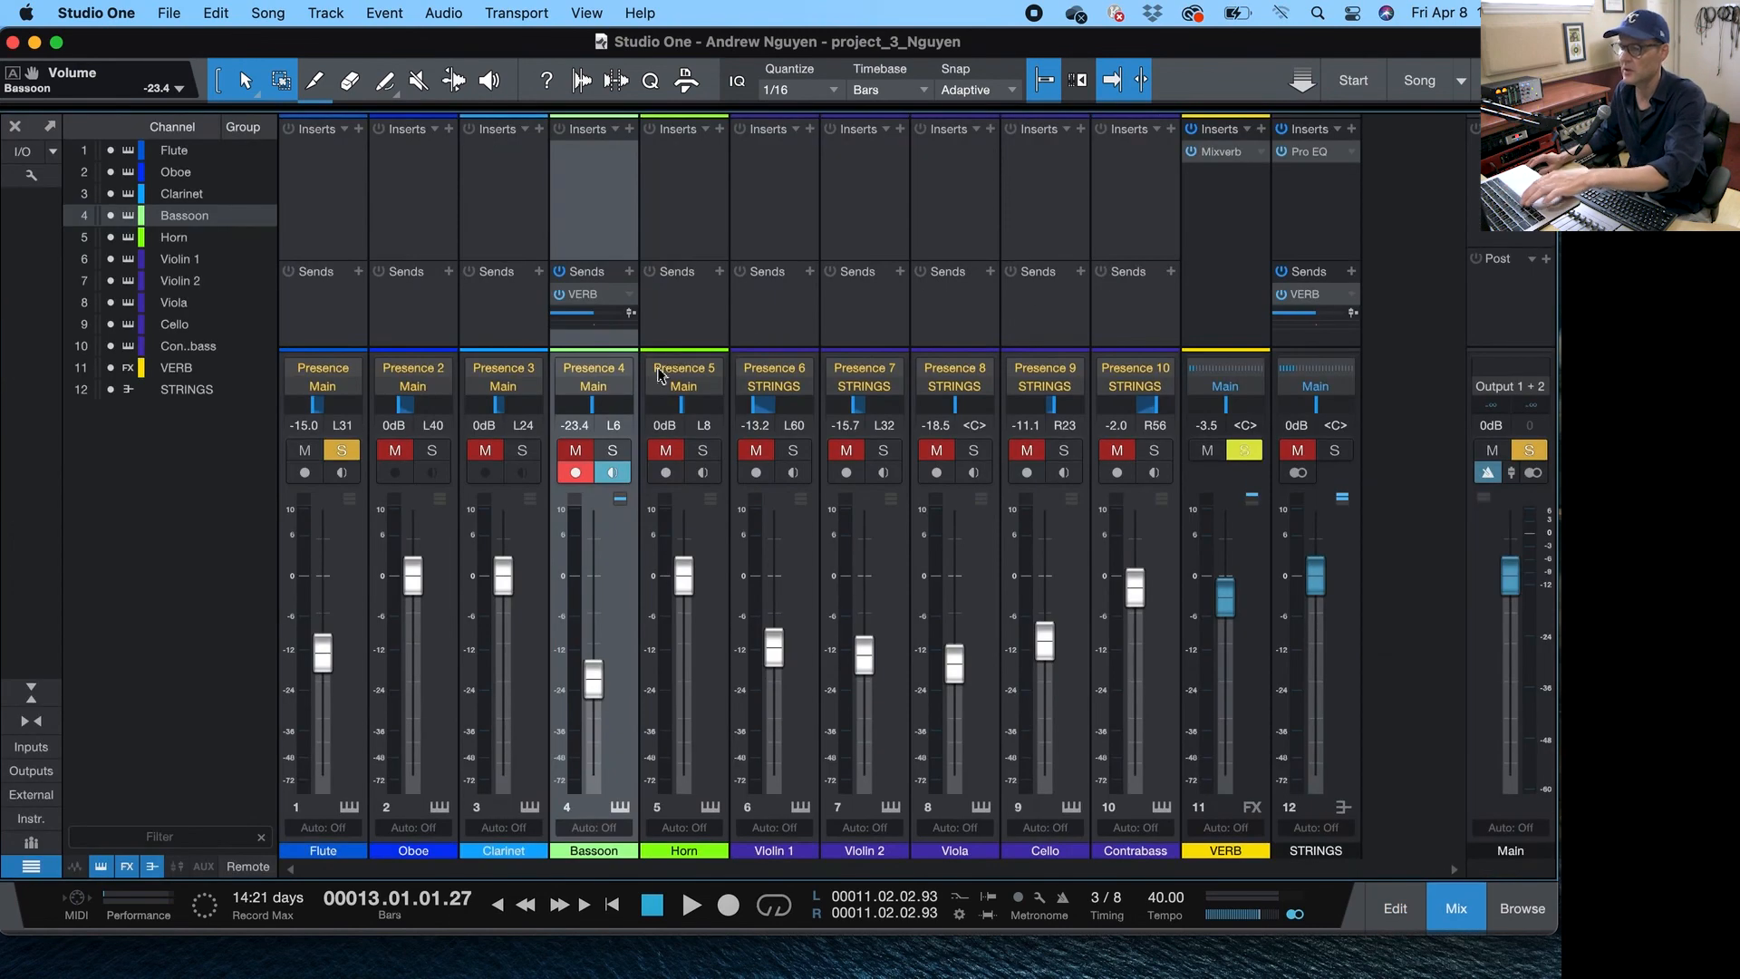
left_click(464, 452)
left_click(346, 456)
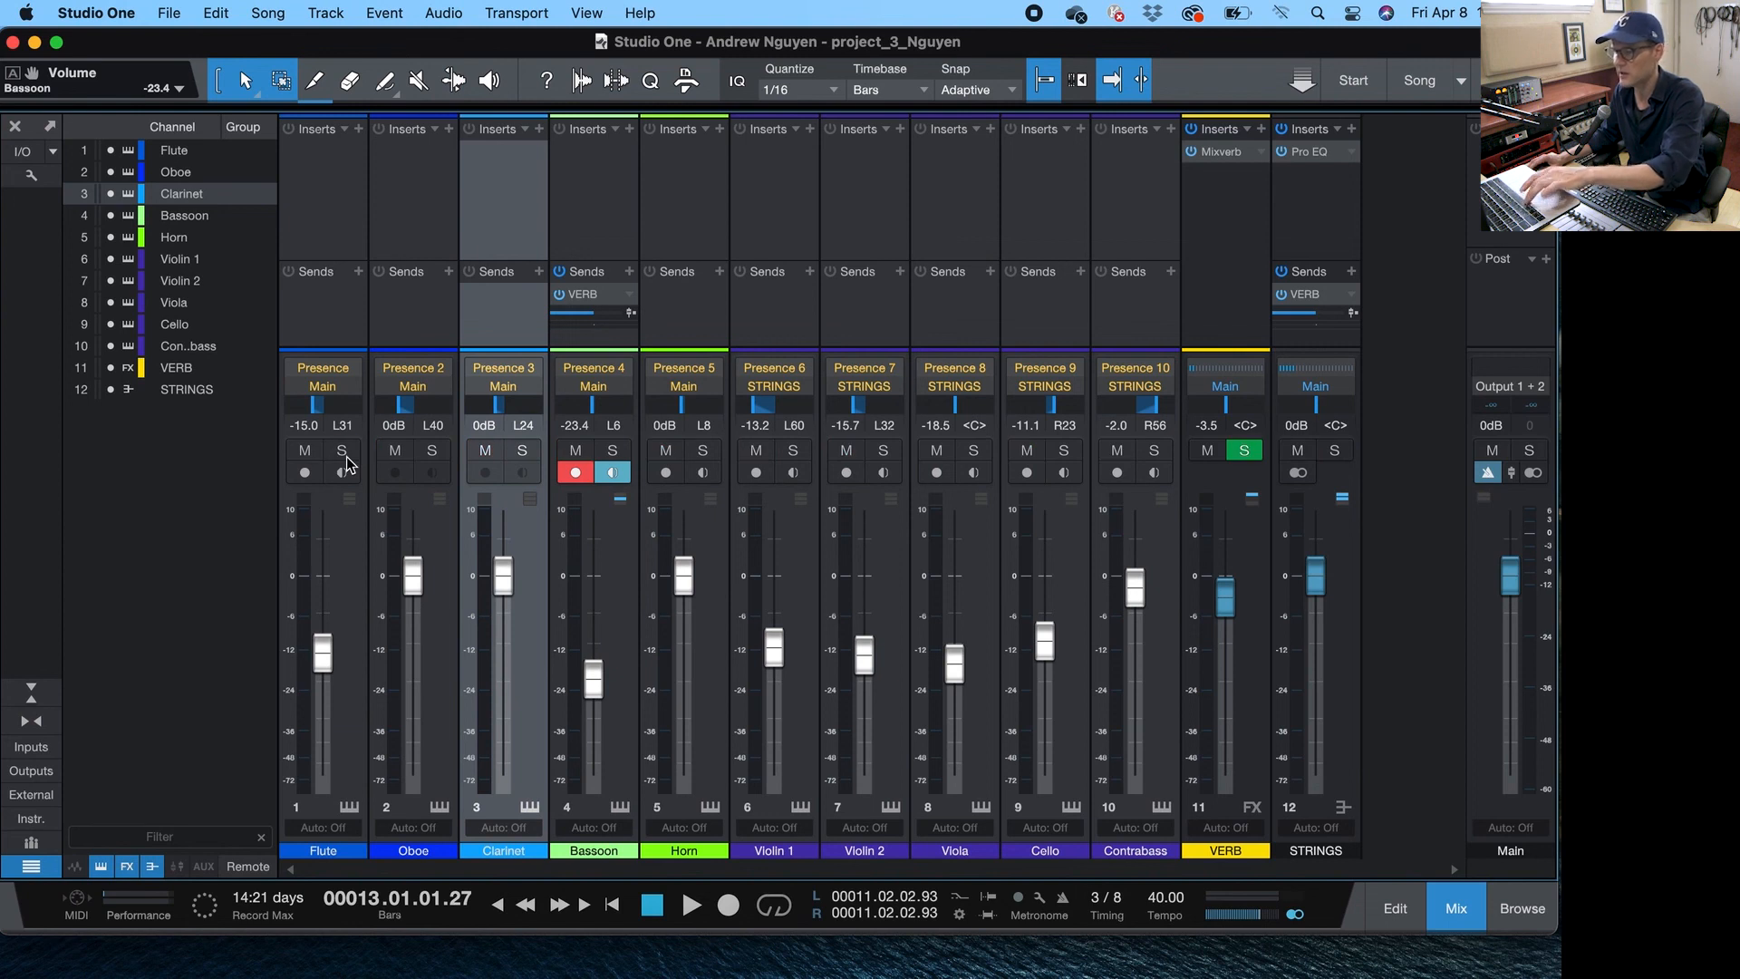
key("space")
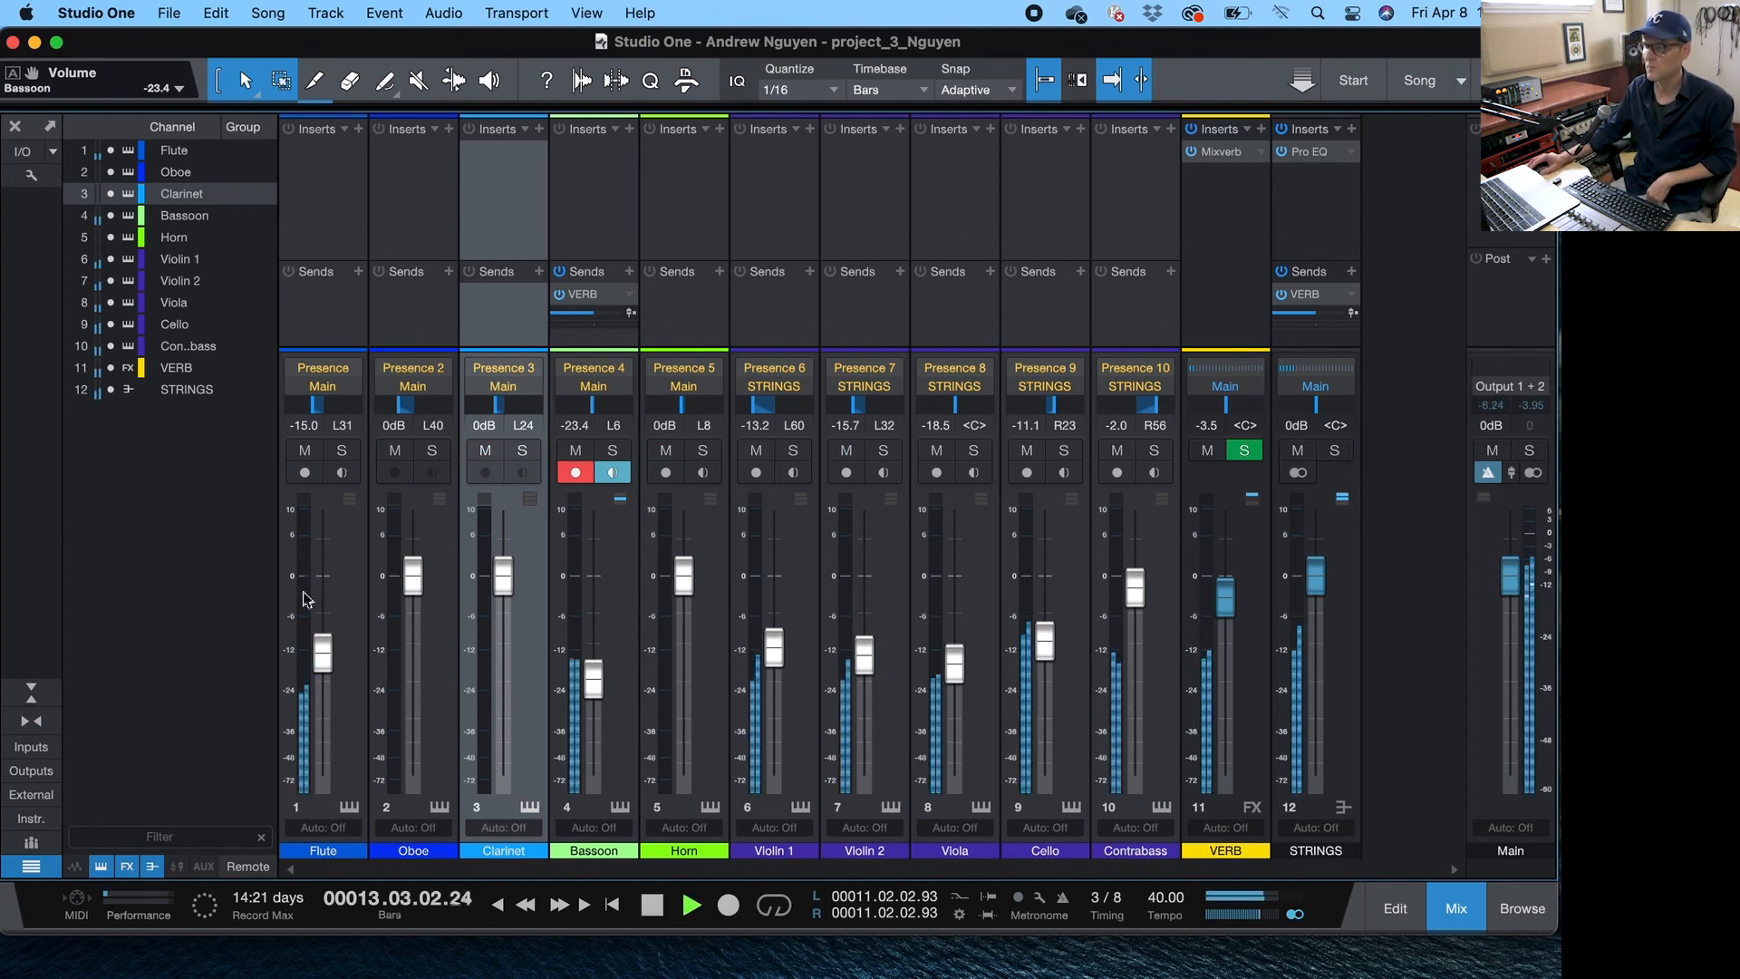
- Raise the Flute channel's volume fader to -11.5 dB during playback, then stop playback
left_click_drag(322, 645, 324, 630)
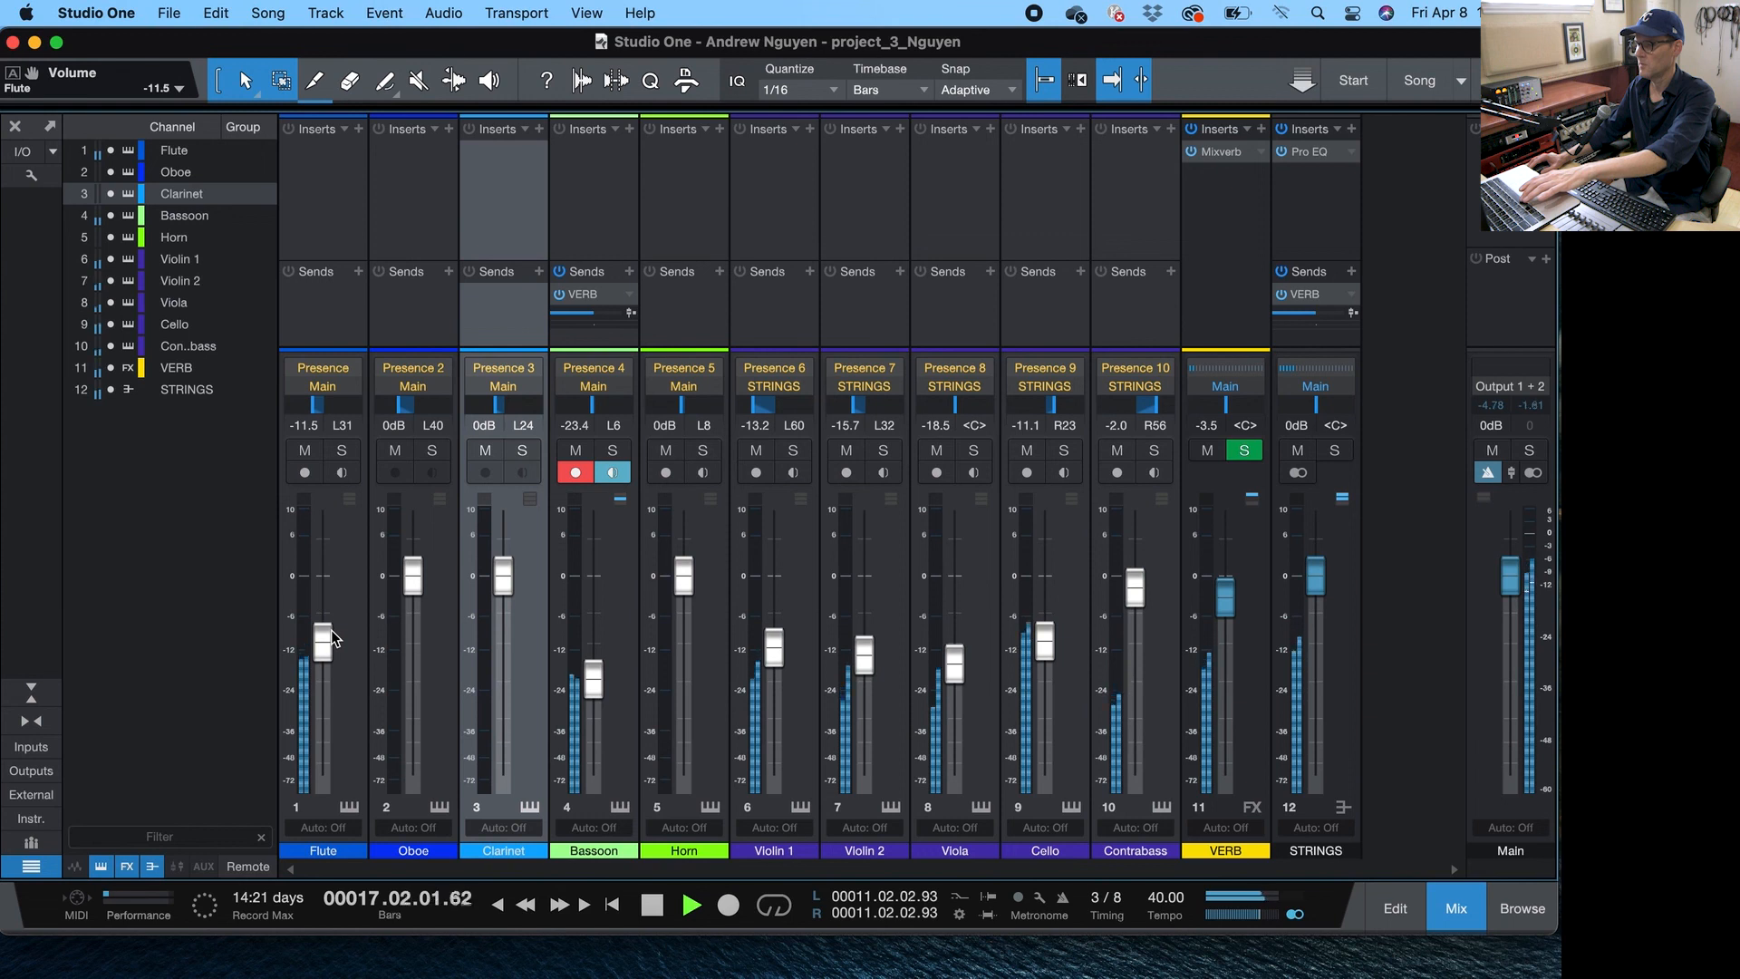
key("space")
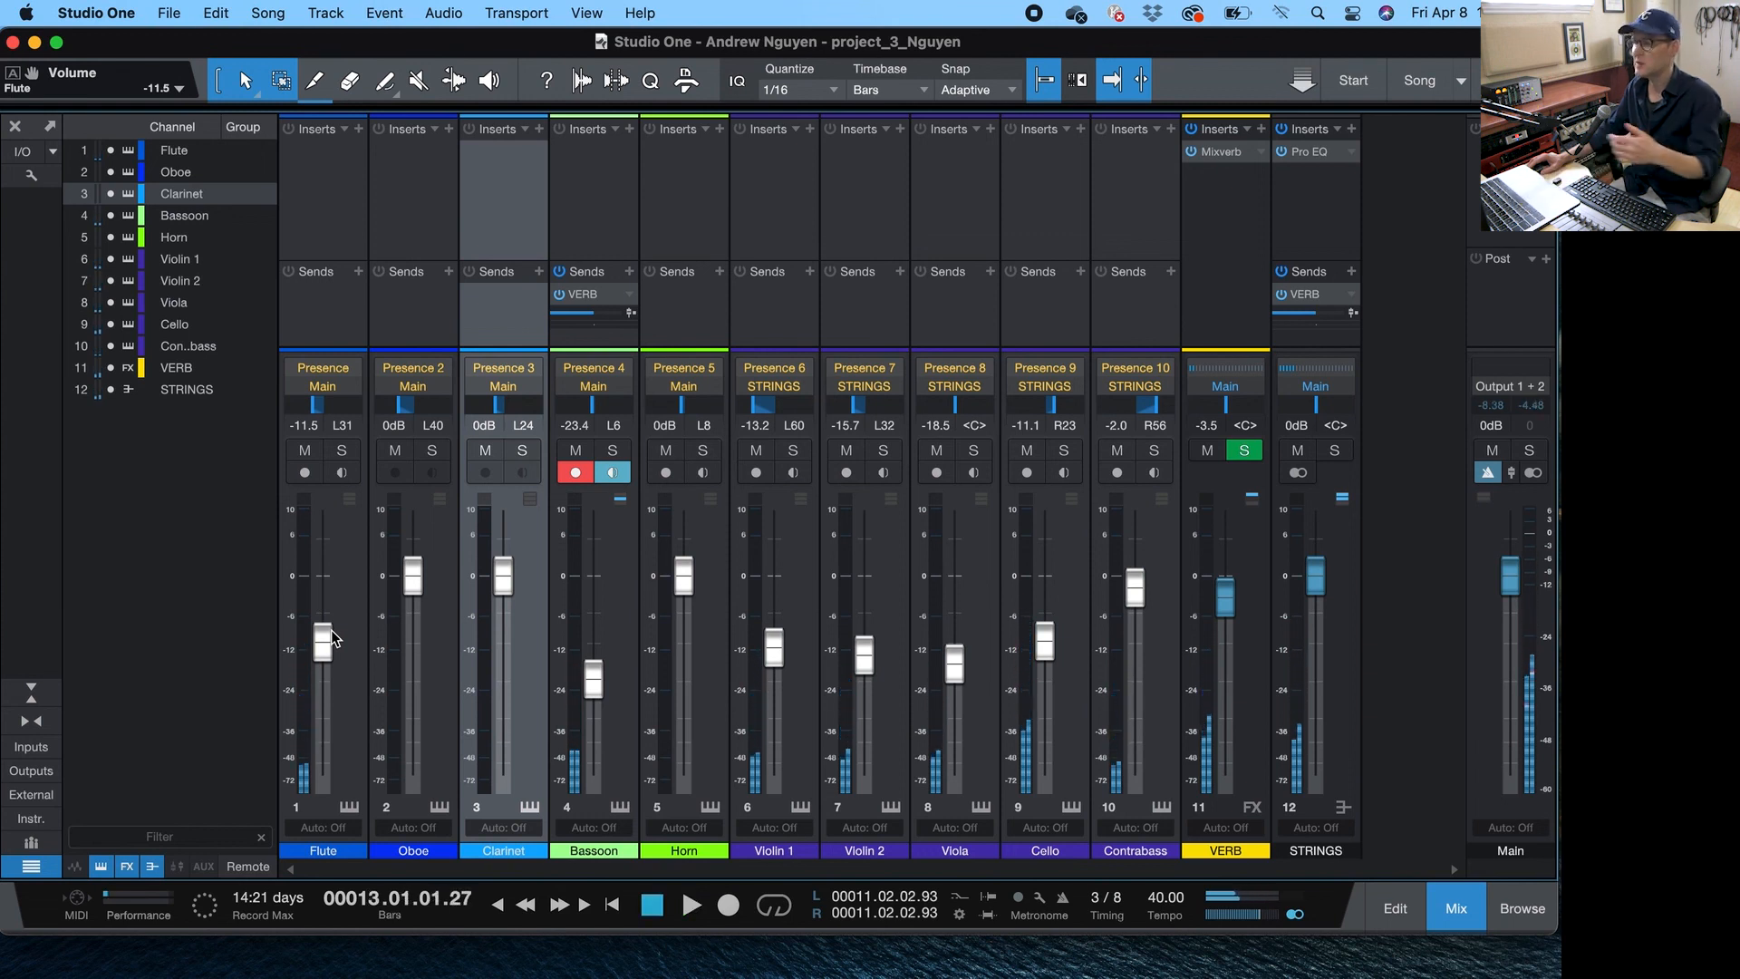